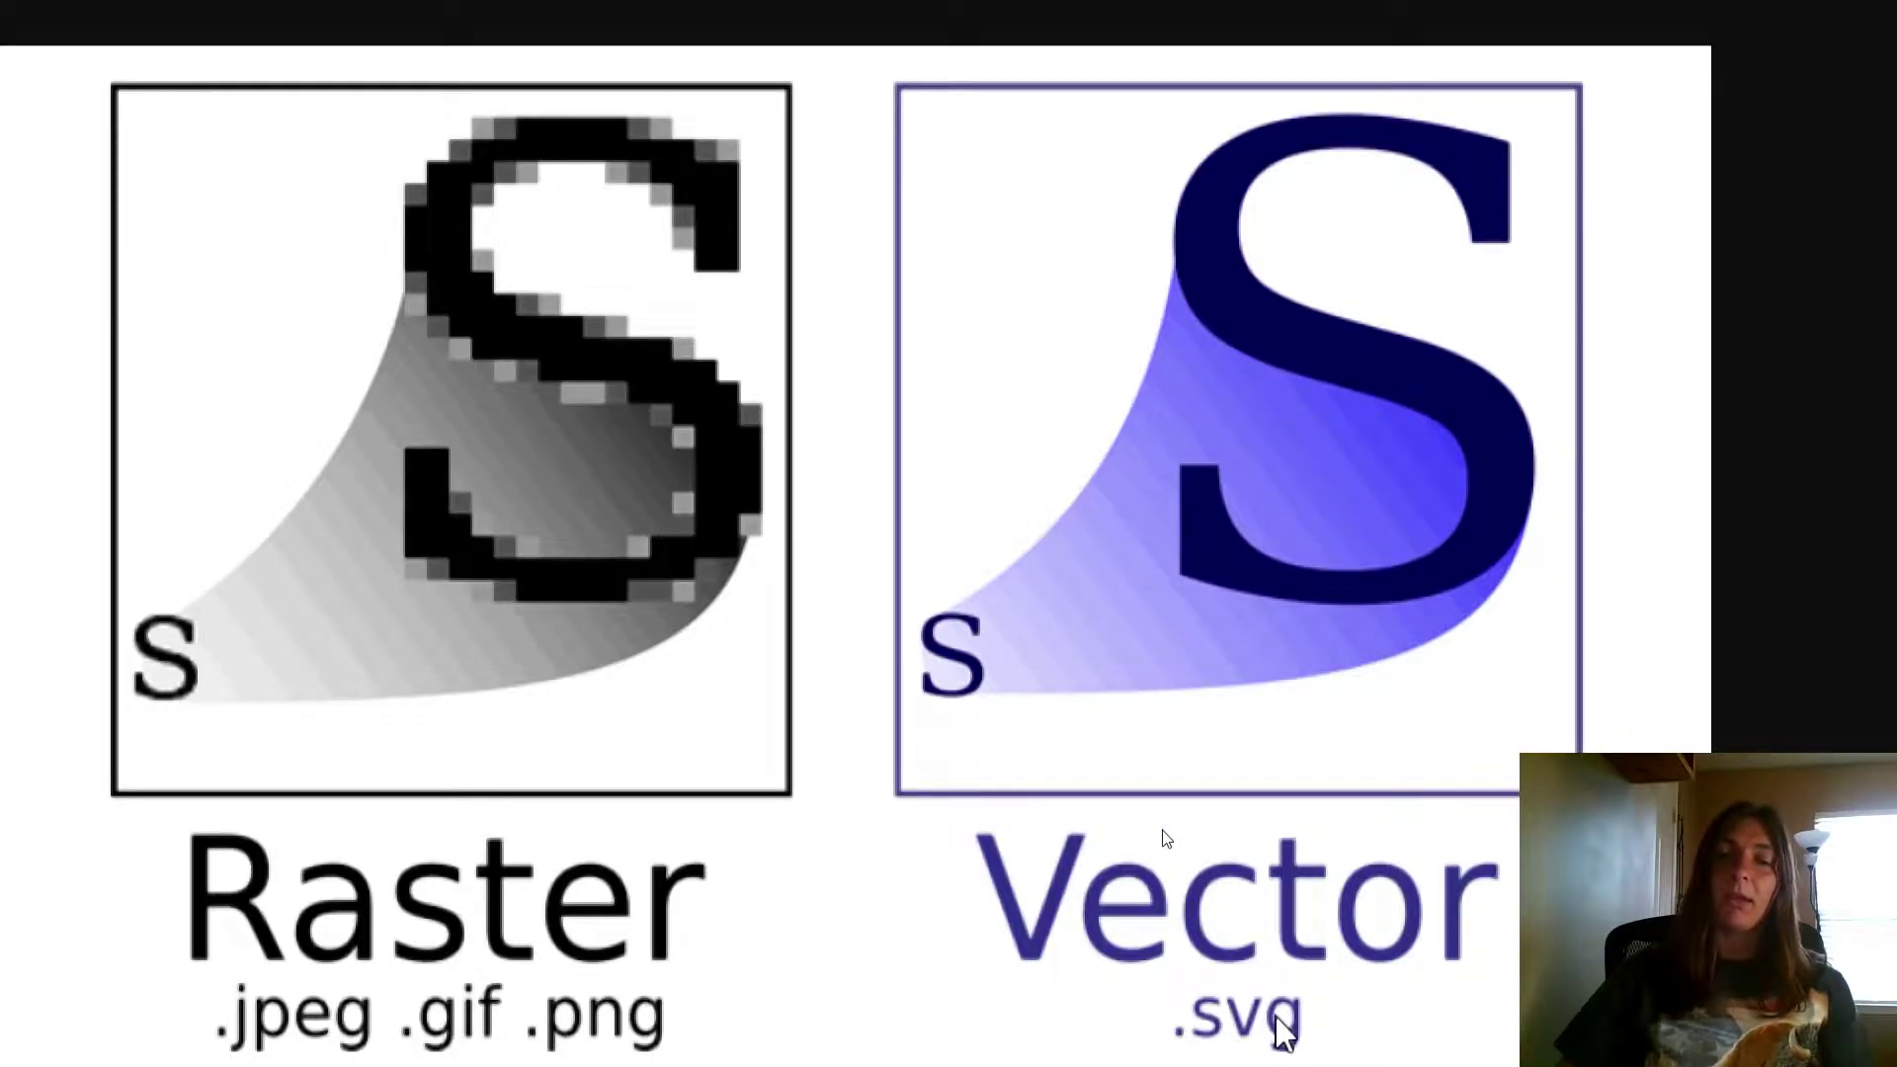
- Switch to the Freepik home page and set its search resource filter to Vectors
{"action": "scroll", "coordinate": [1087, 810], "scroll_direction": "down", "scroll_amount": 1}
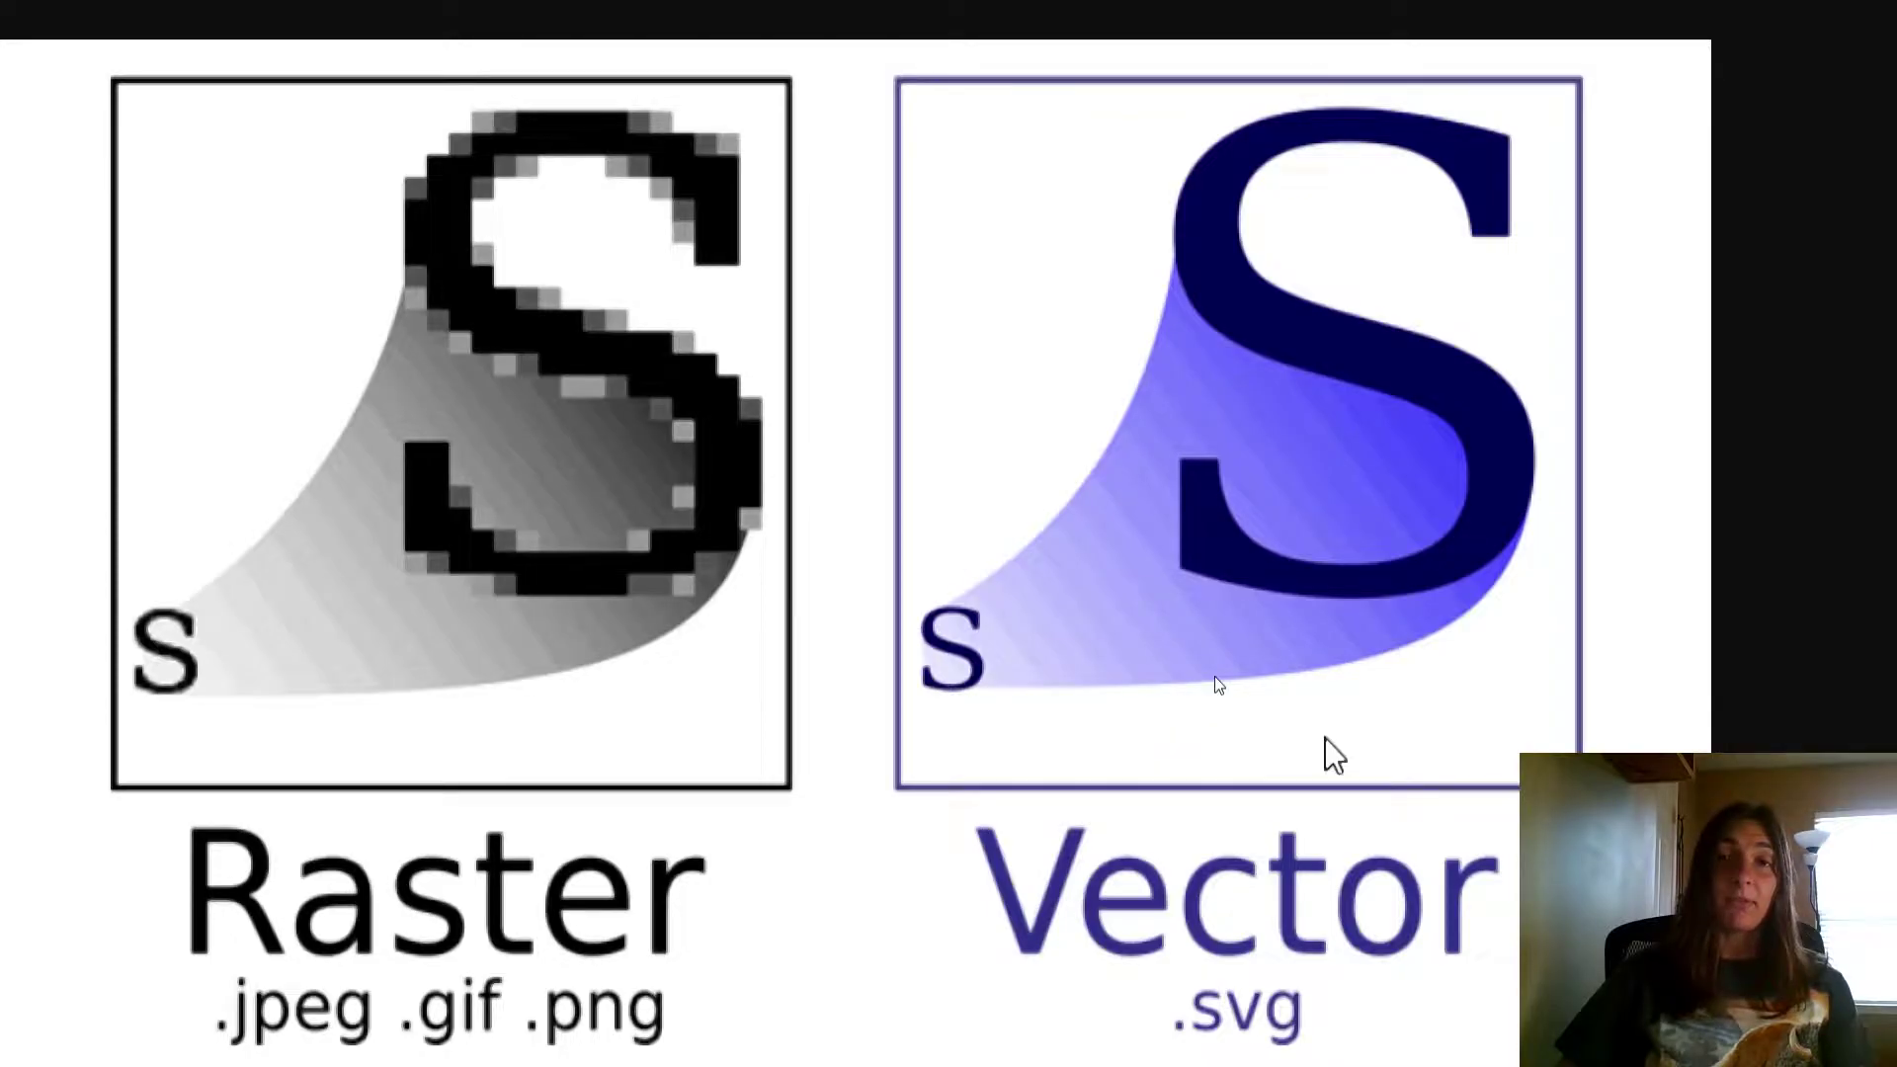
{"action": "scroll", "coordinate": [1314, 342], "scroll_direction": "up", "scroll_amount": 1}
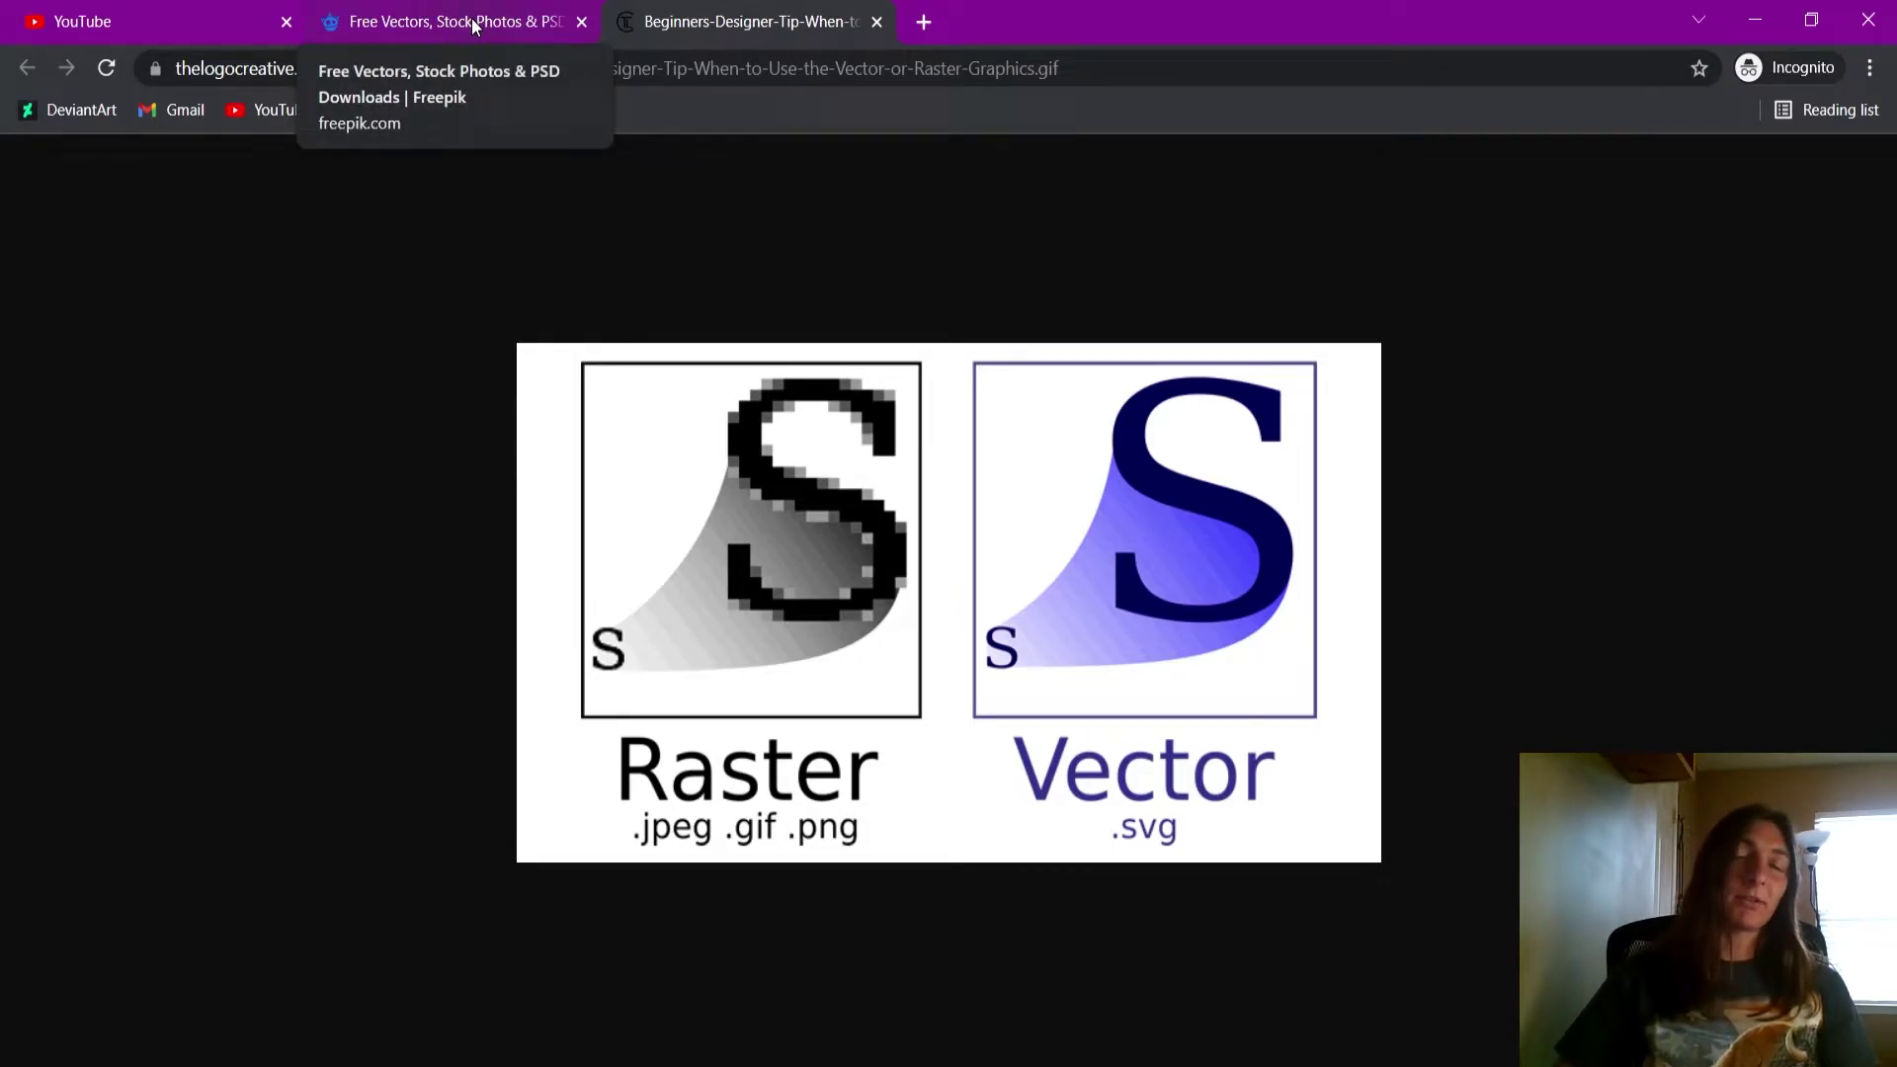
{"action": "left_click", "coordinate": [473, 26]}
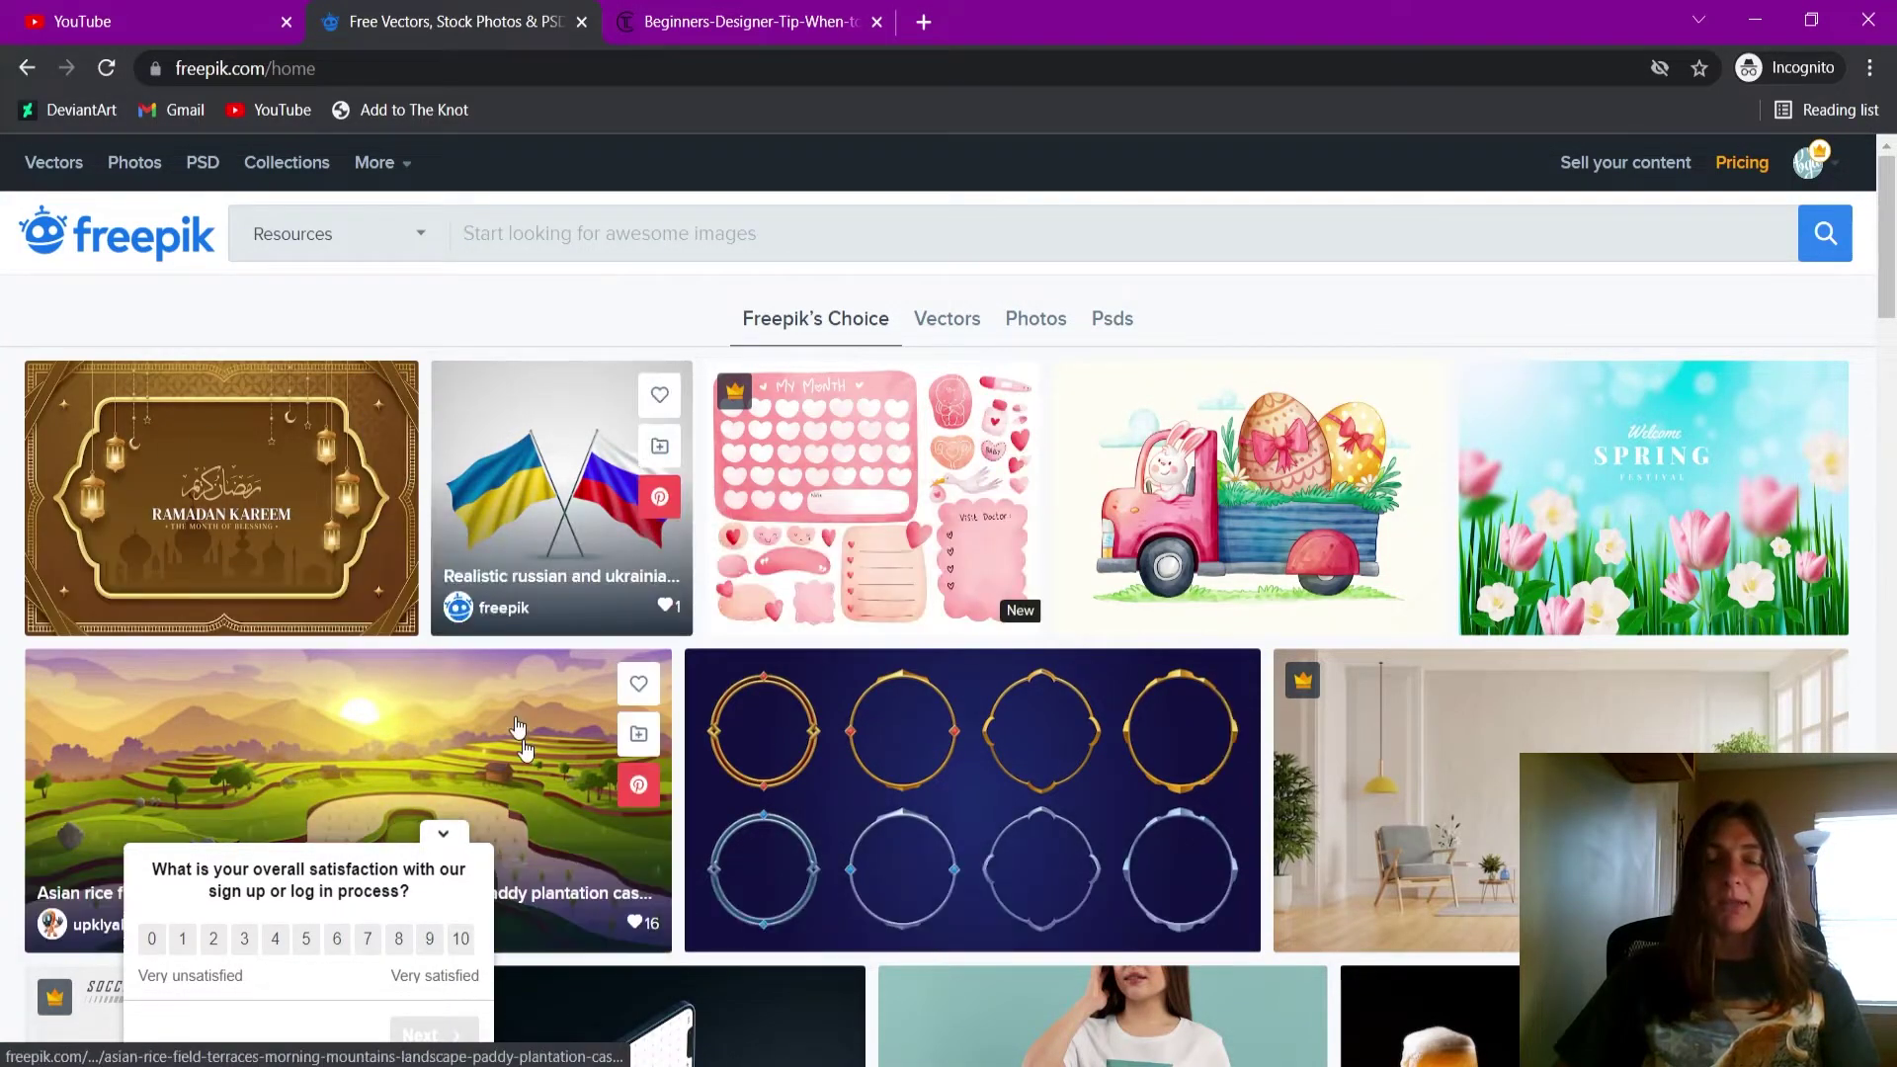
{"action": "scroll", "coordinate": [1013, 779], "scroll_direction": "down", "scroll_amount": 10}
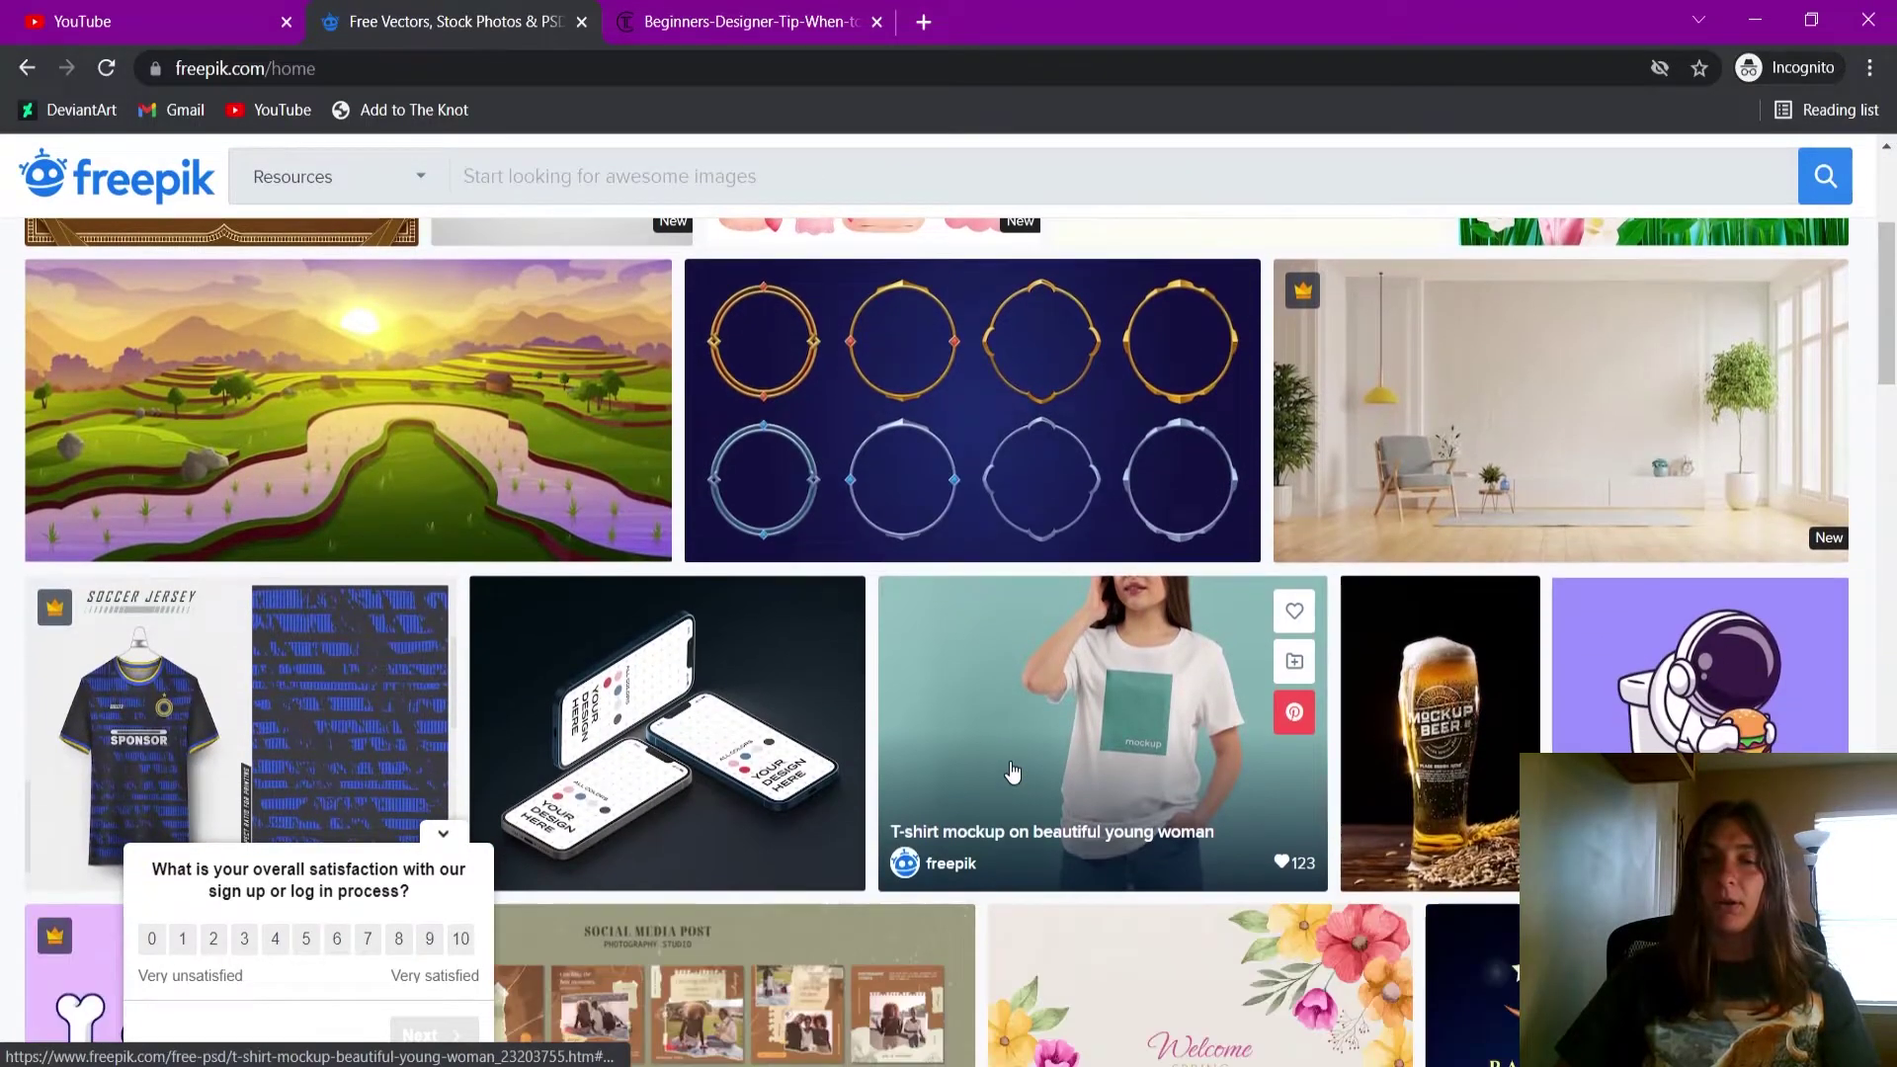
{"action": "scroll", "coordinate": [1018, 766], "scroll_direction": "up", "scroll_amount": 10}
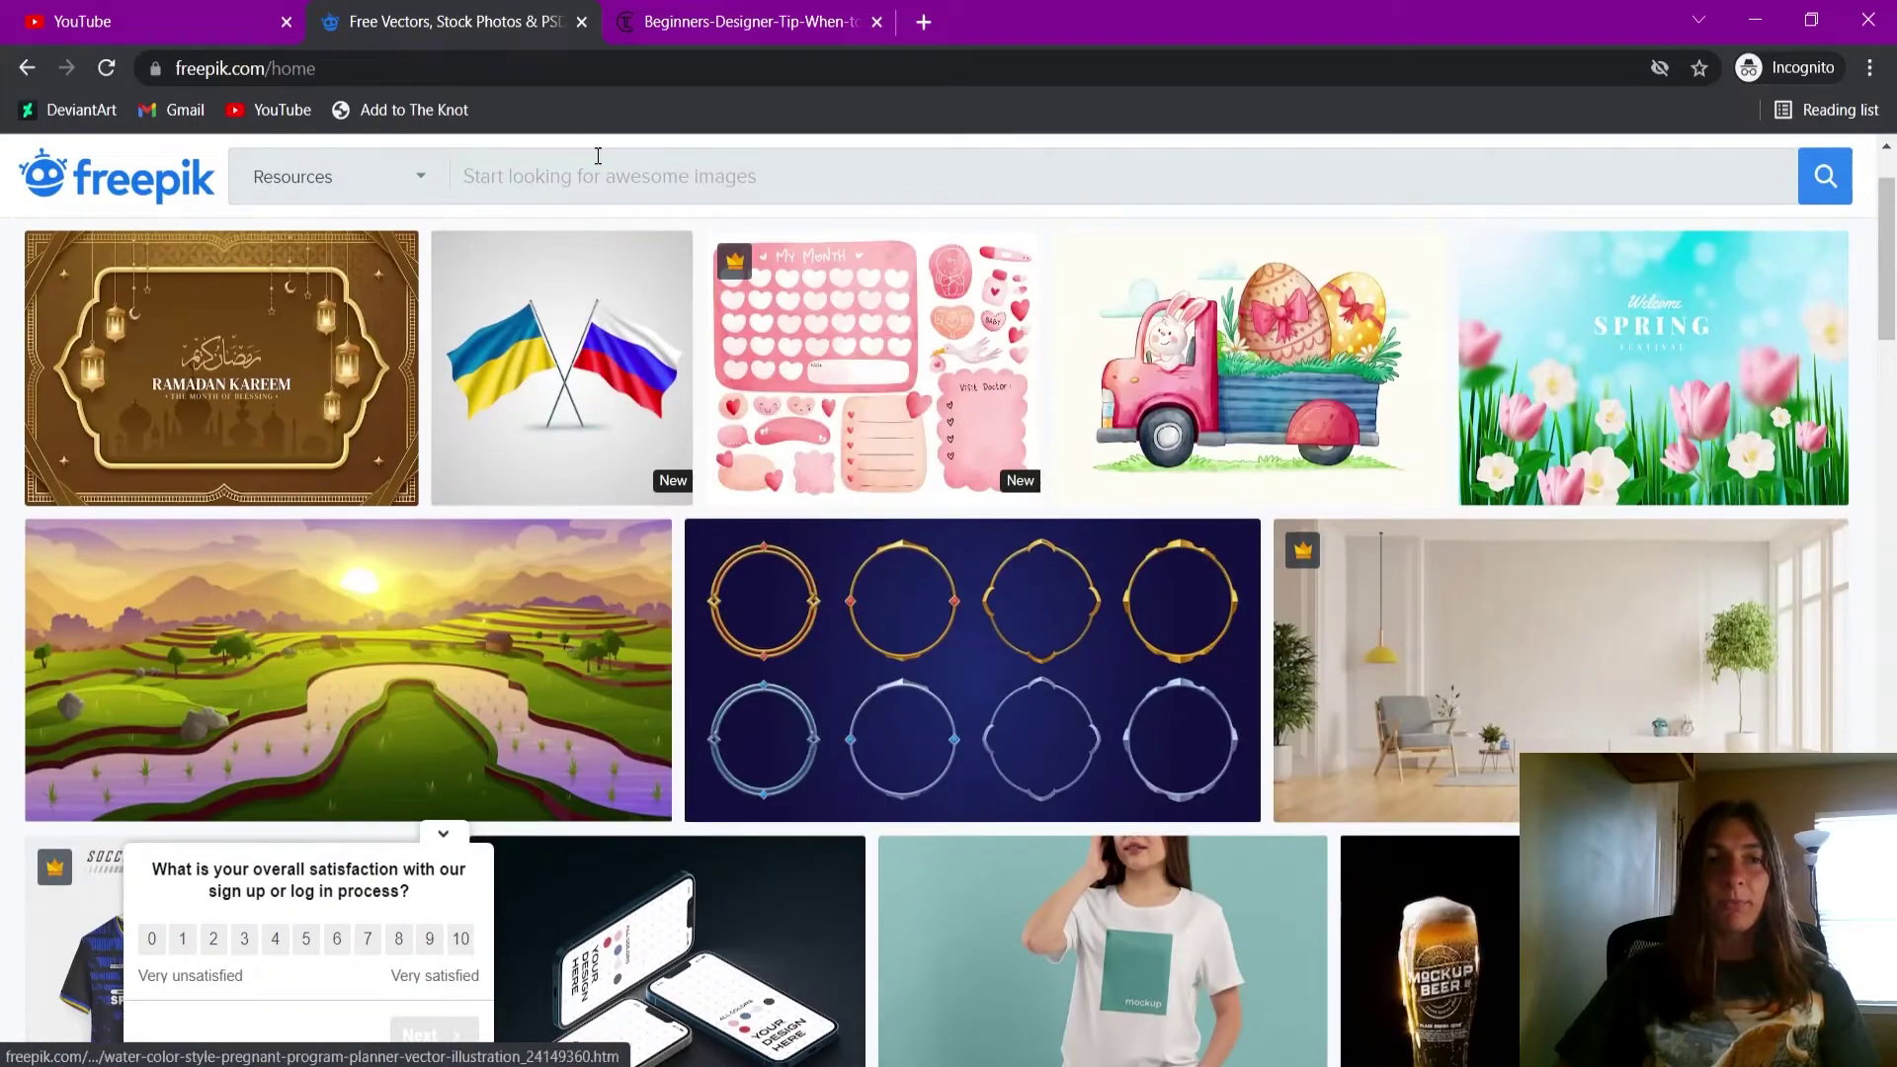
{"action": "left_click", "coordinate": [413, 188]}
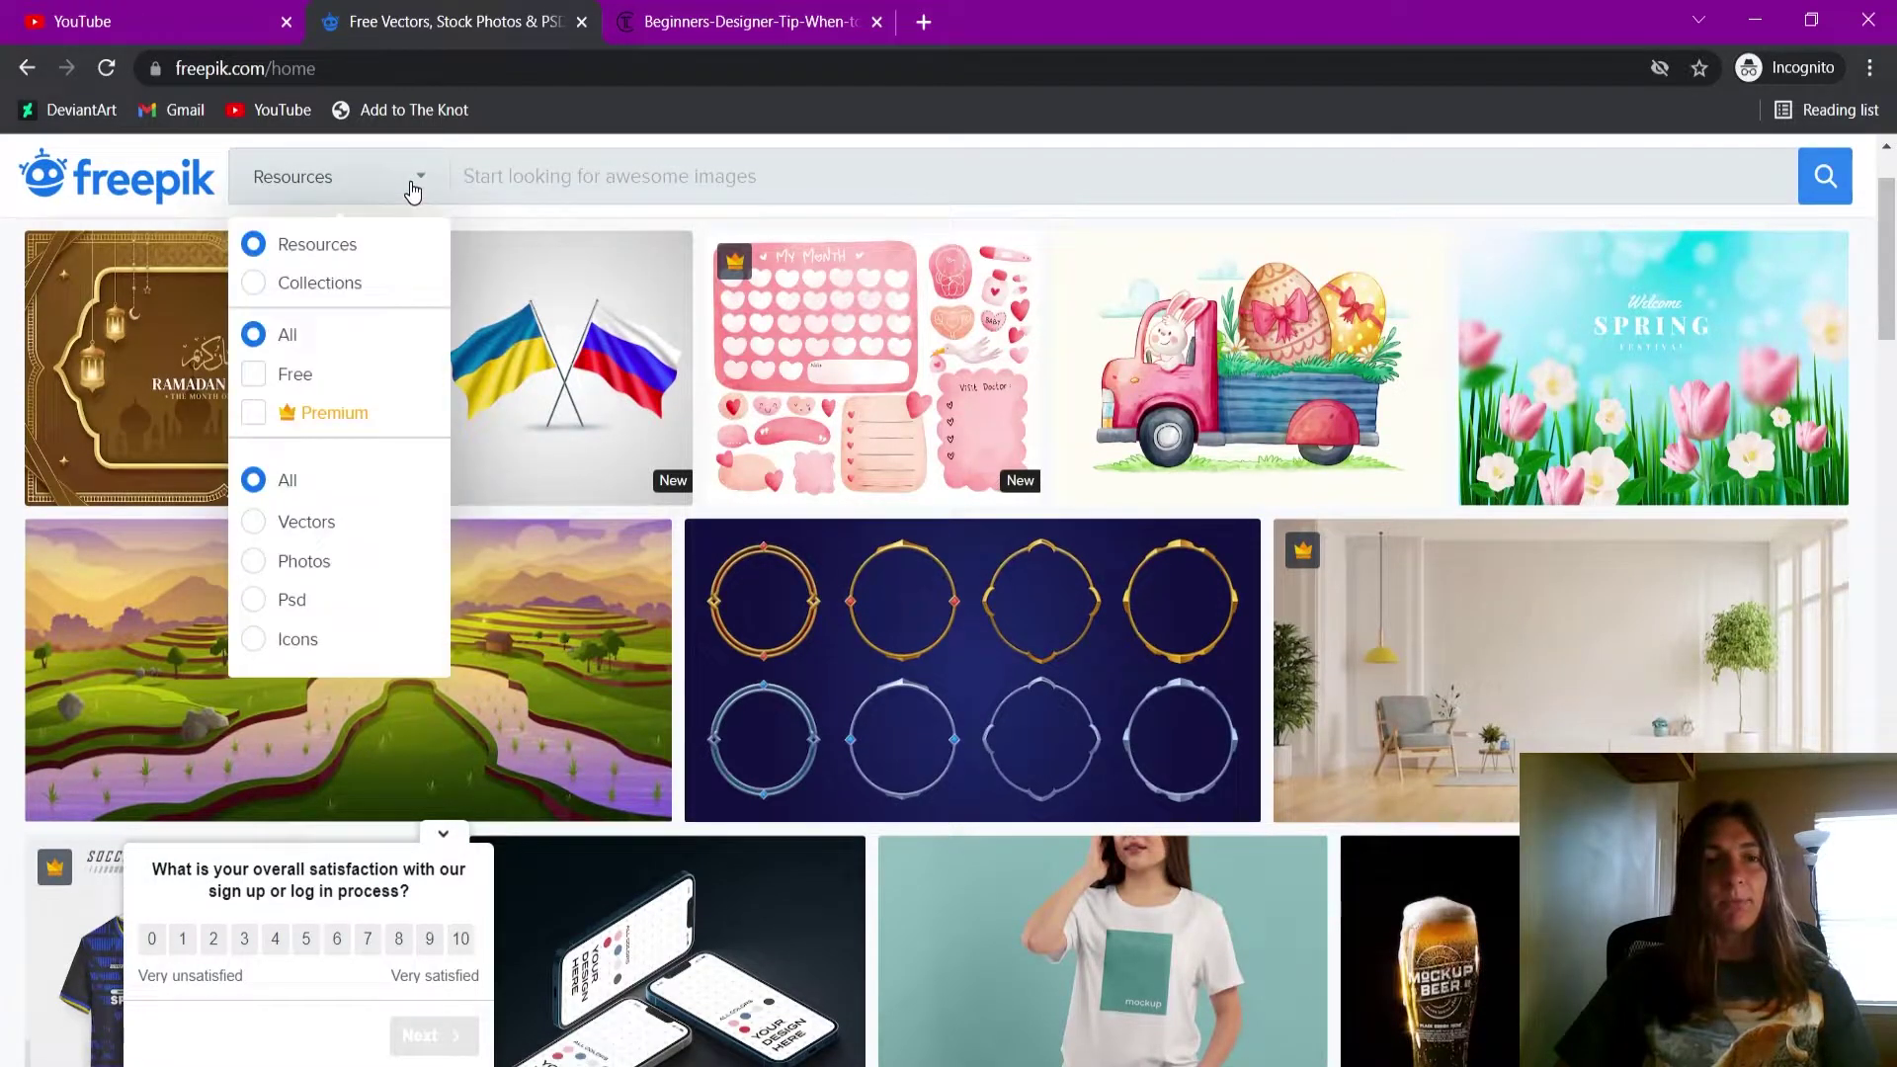
{"action": "left_click", "coordinate": [336, 531]}
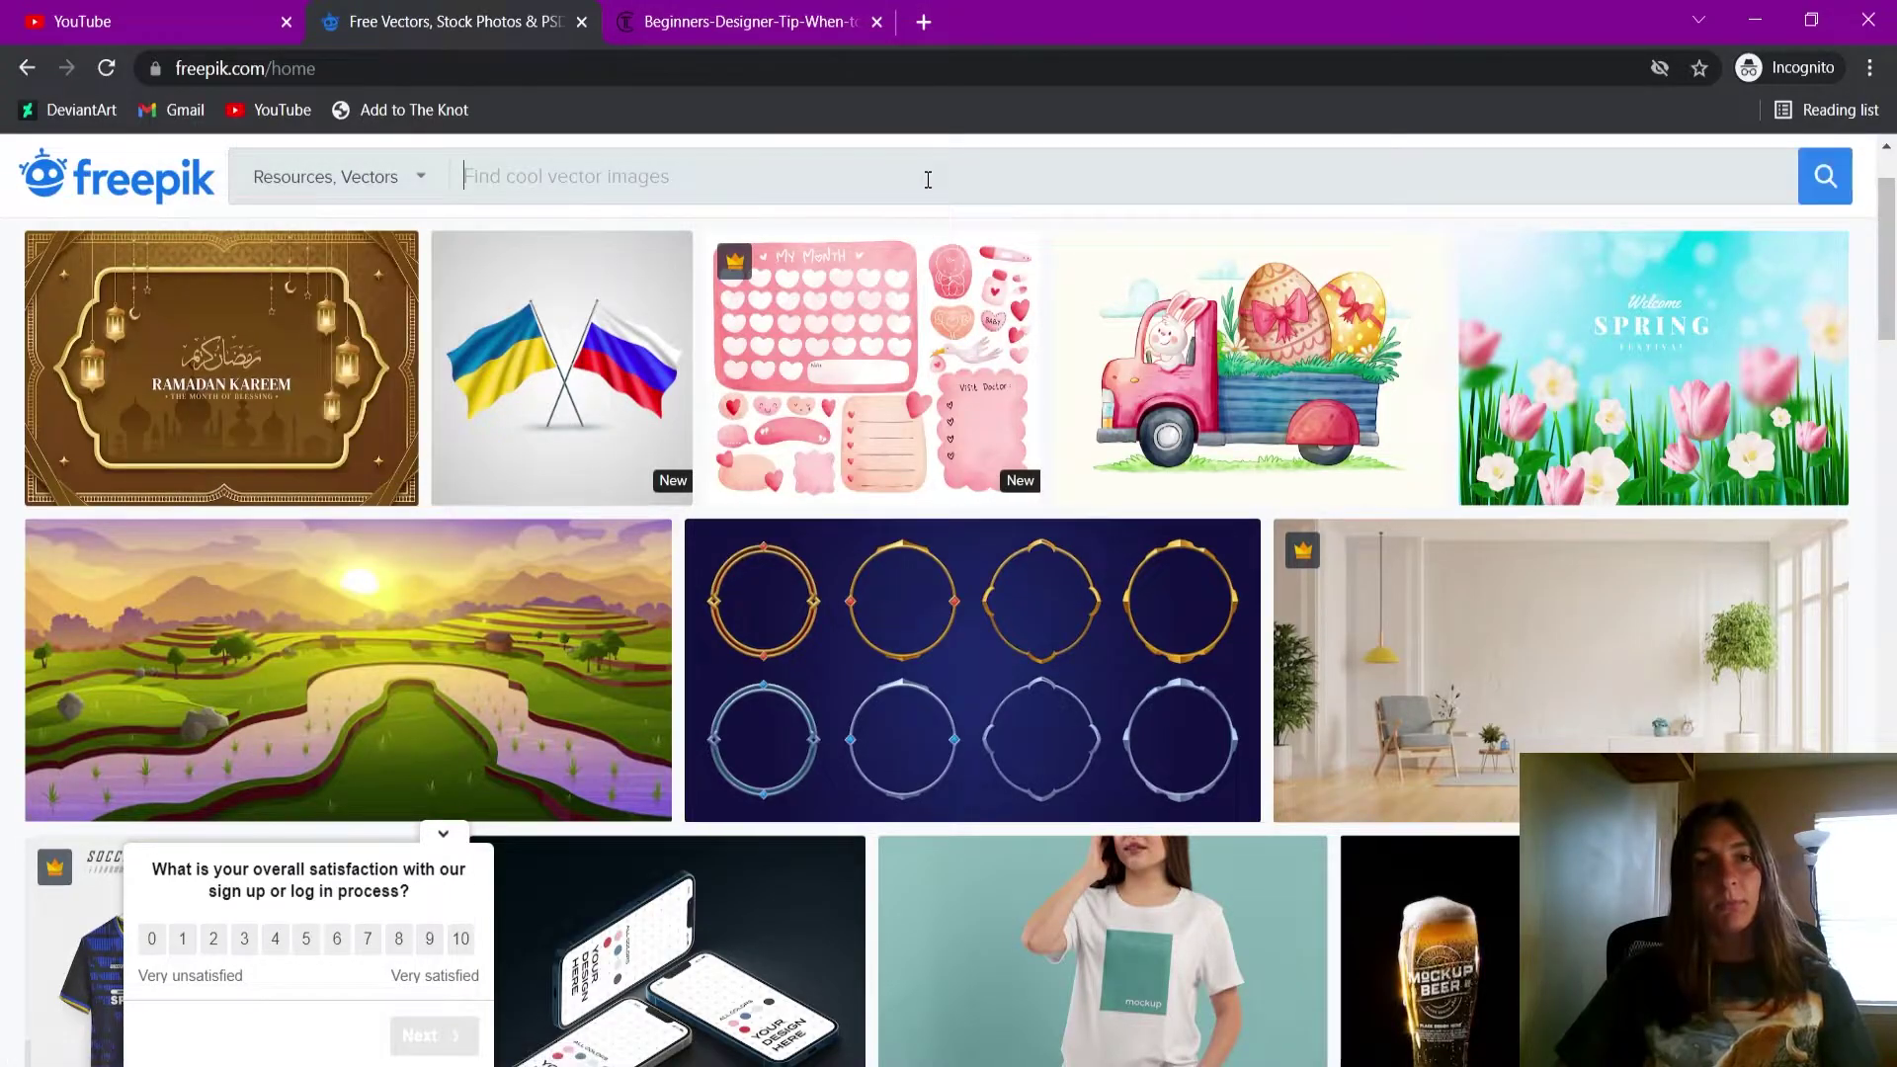
{"action": "scroll", "coordinate": [988, 452], "scroll_direction": "down", "scroll_amount": 10}
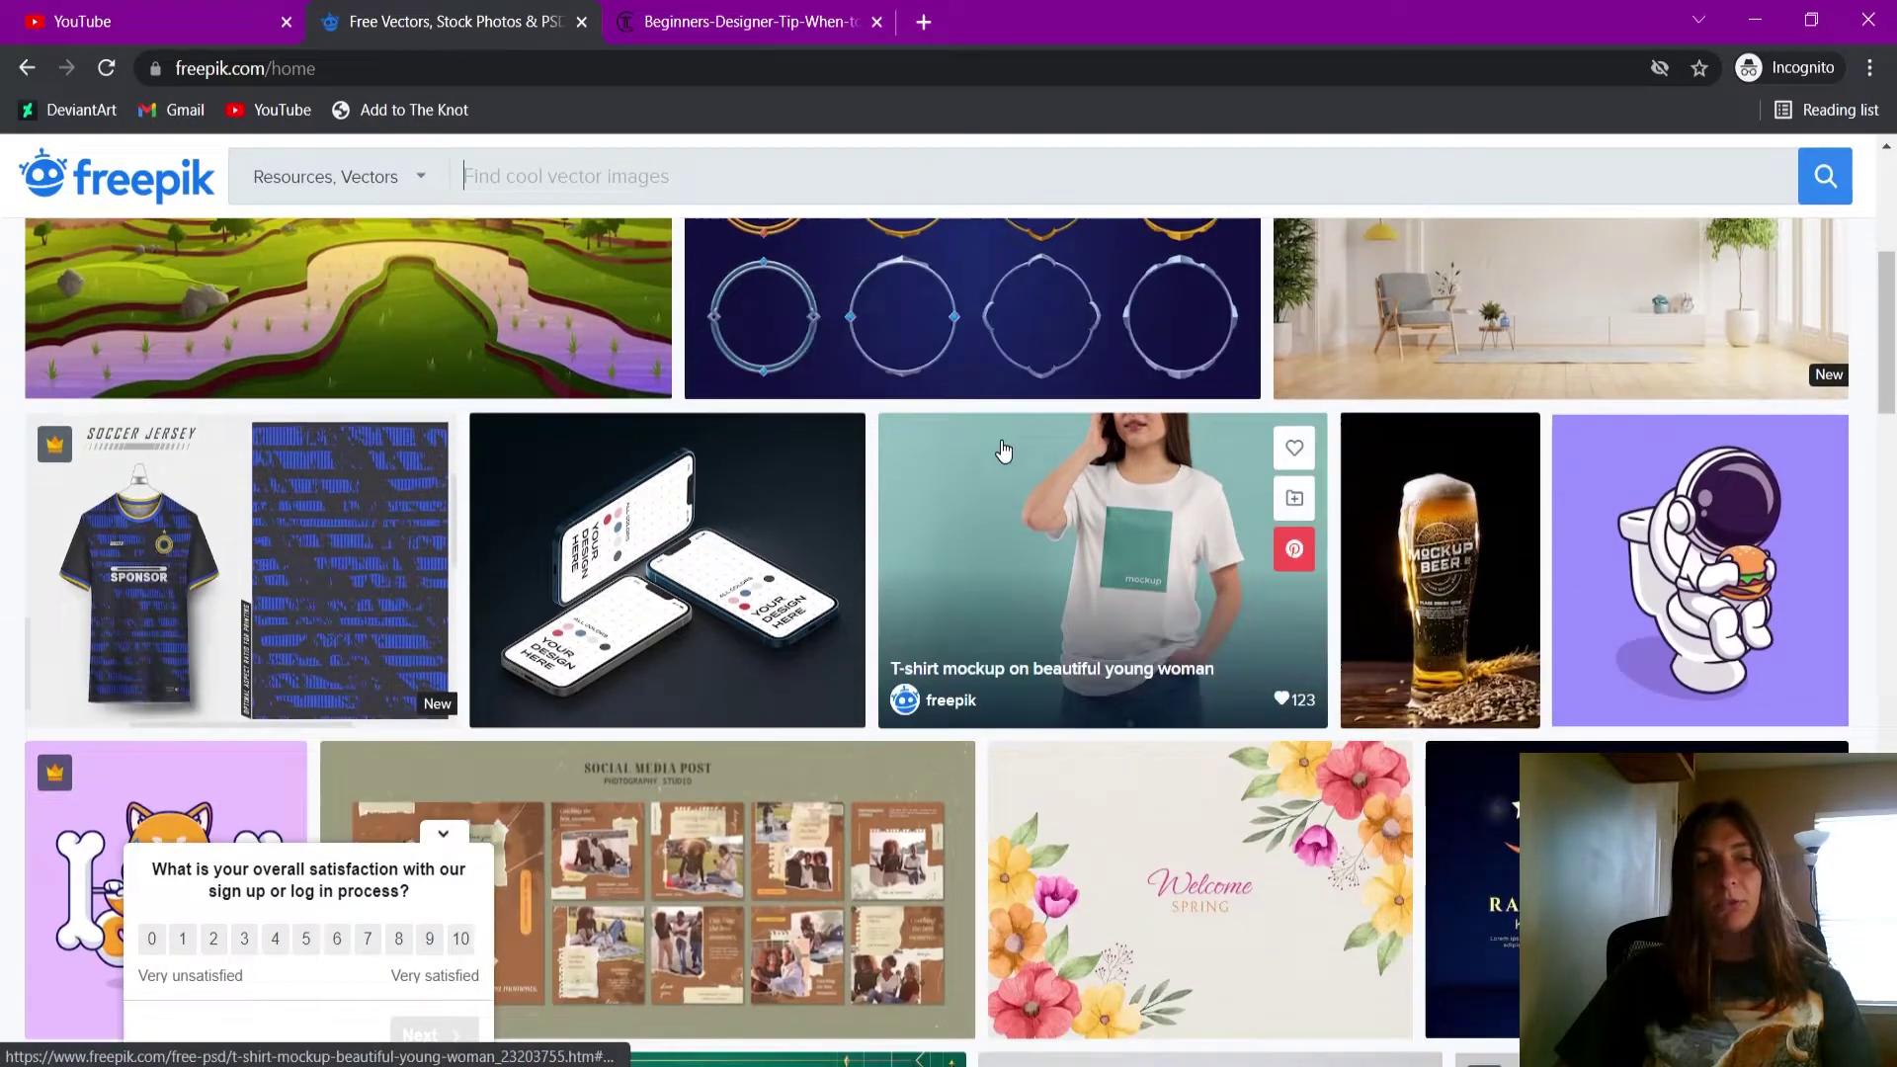
{"action": "scroll", "coordinate": [614, 644], "scroll_direction": "up", "scroll_amount": 7}
{"action": "scroll", "coordinate": [614, 644], "scroll_direction": "up", "scroll_amount": 4}
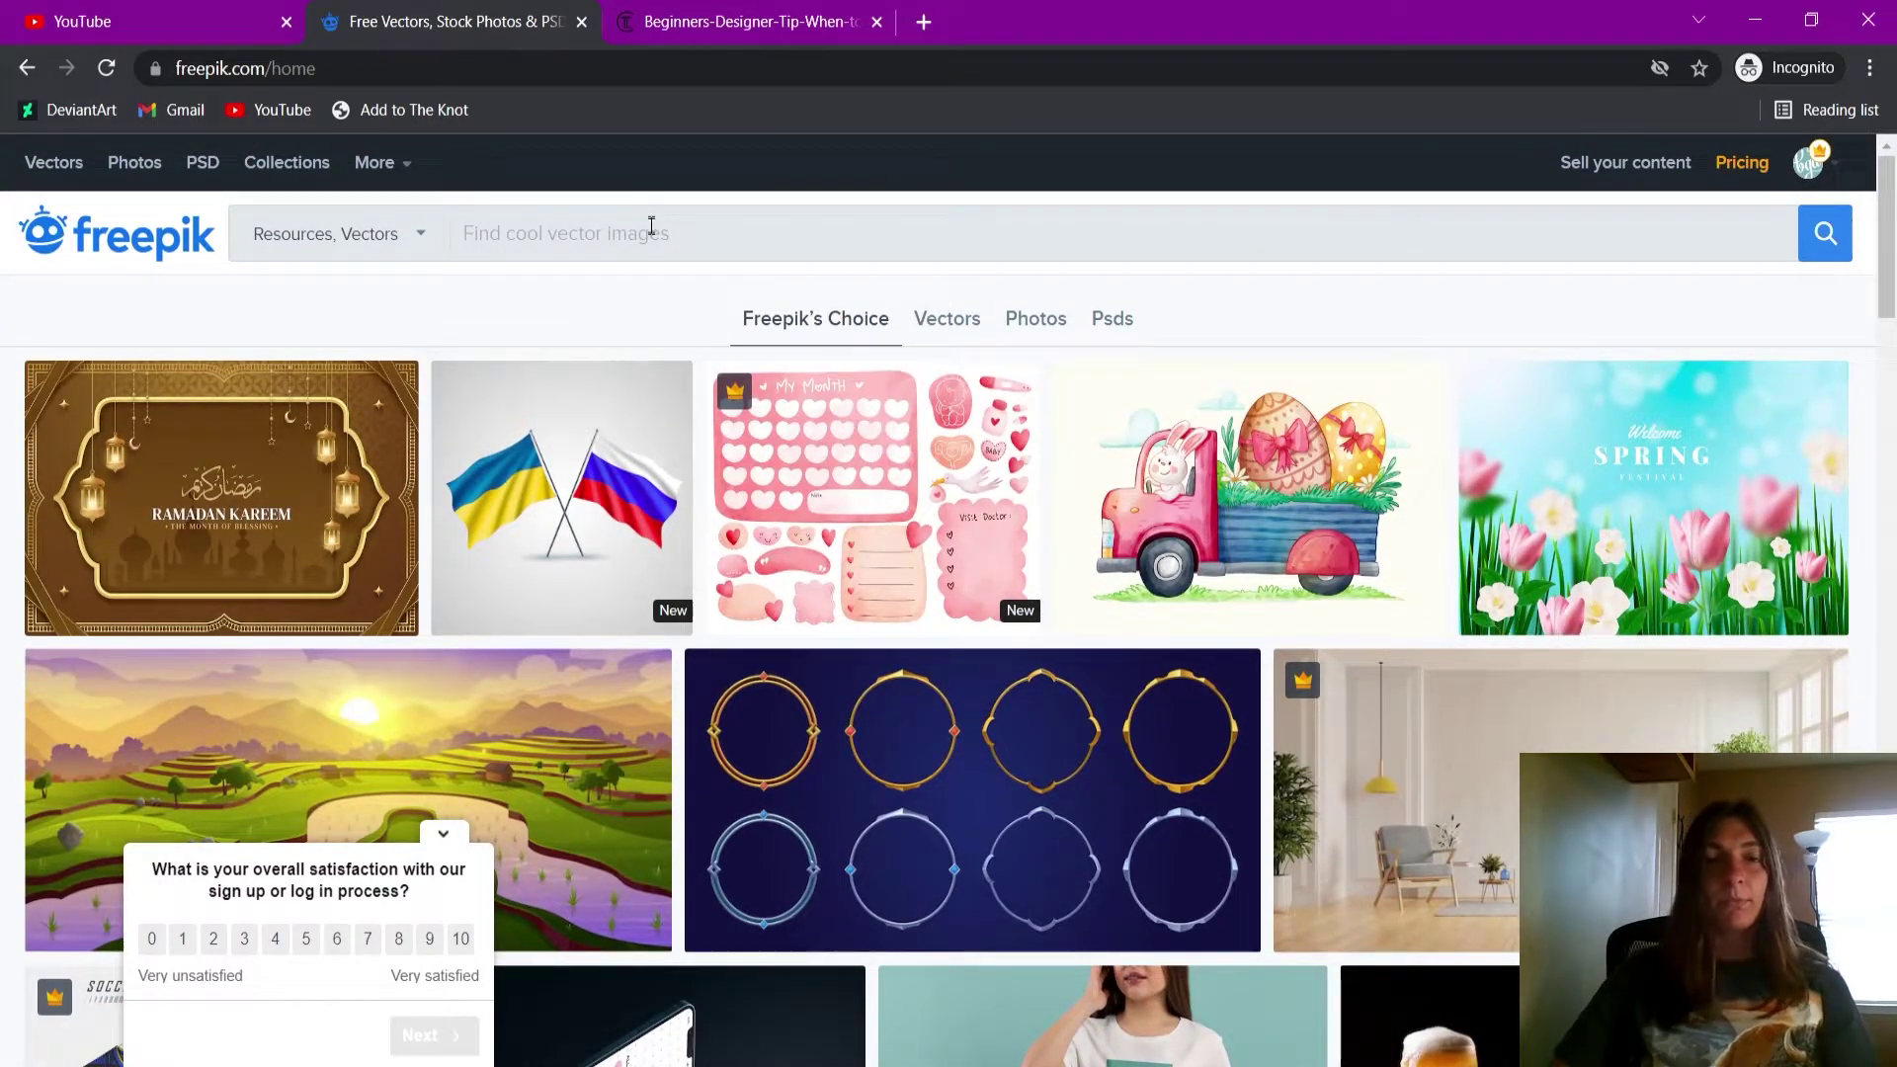
{"action": "scroll", "coordinate": [993, 578], "scroll_direction": "down", "scroll_amount": 12}
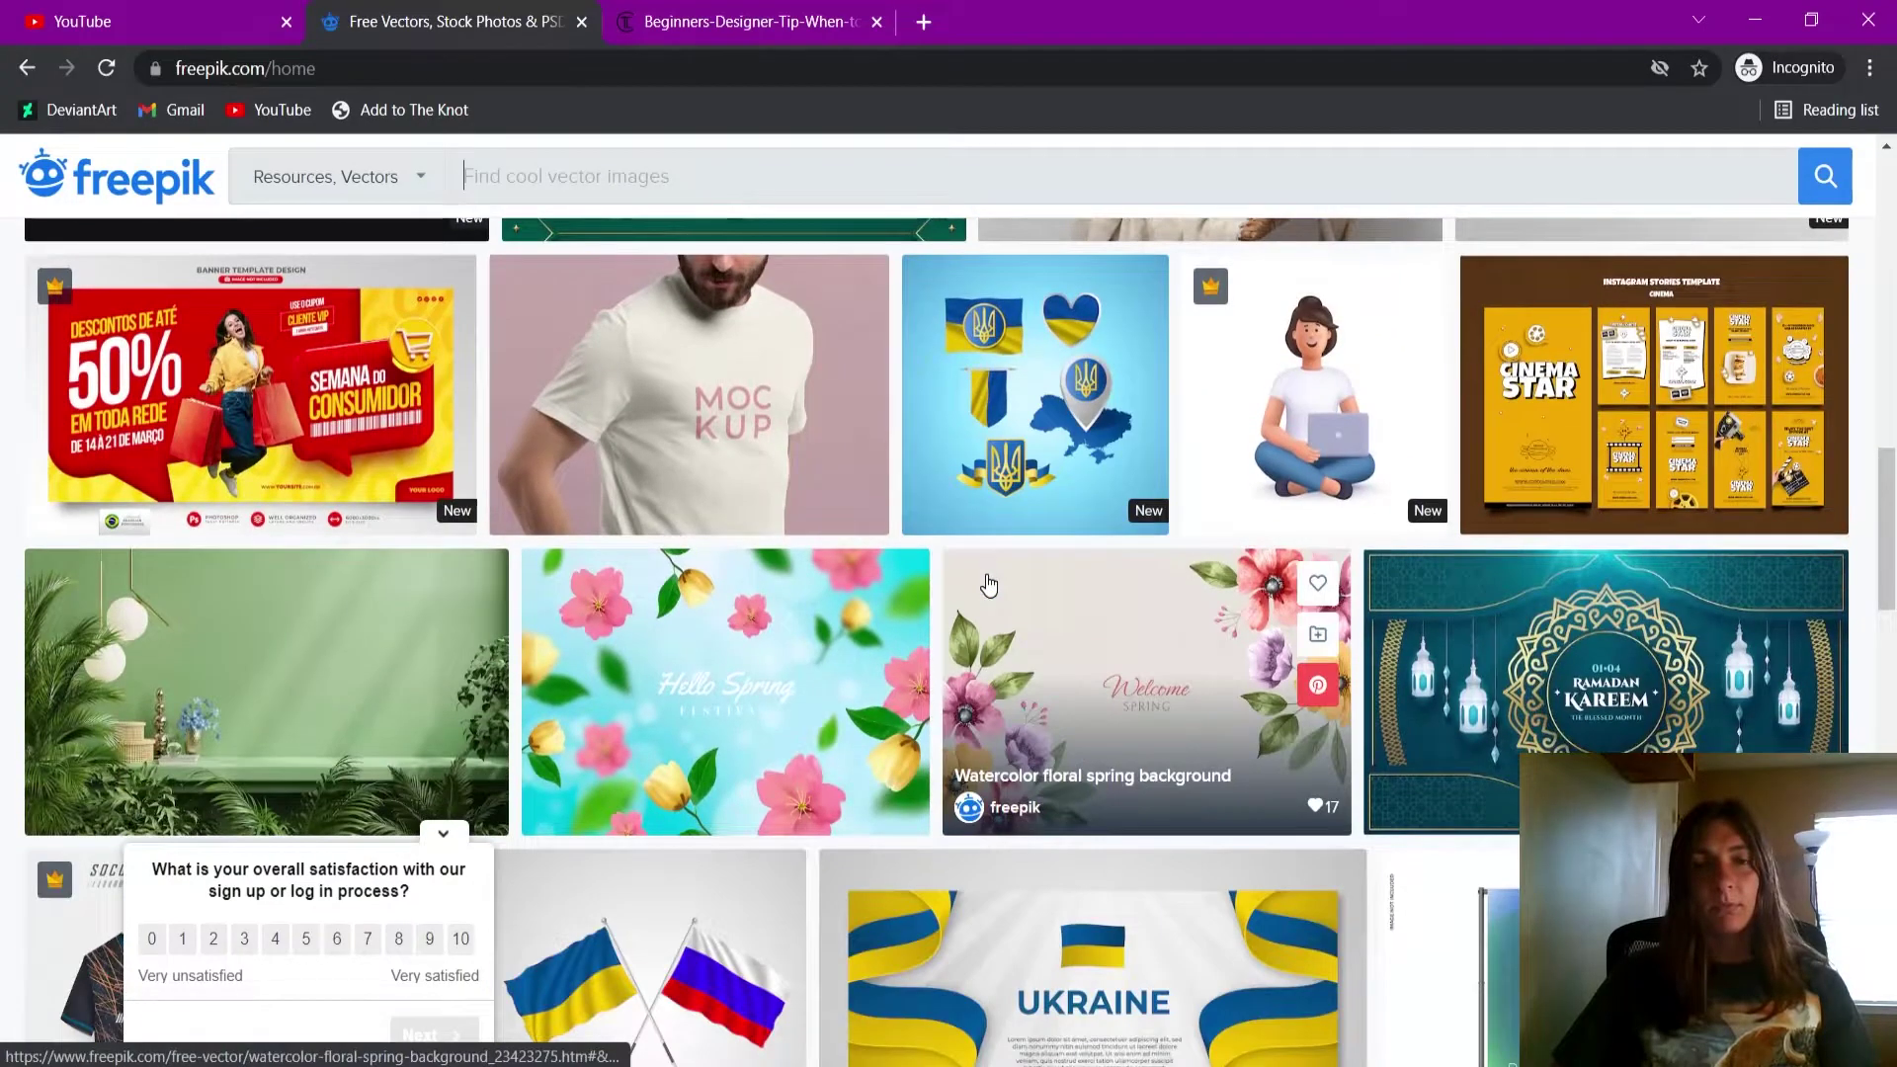
{"action": "scroll", "coordinate": [790, 791], "scroll_direction": "up", "scroll_amount": 15}
- Open 26307.eps from the low-poly-to-show-layers zip in the Downloads folder
{"action": "mouse_move", "coordinate": [518, 1057]}
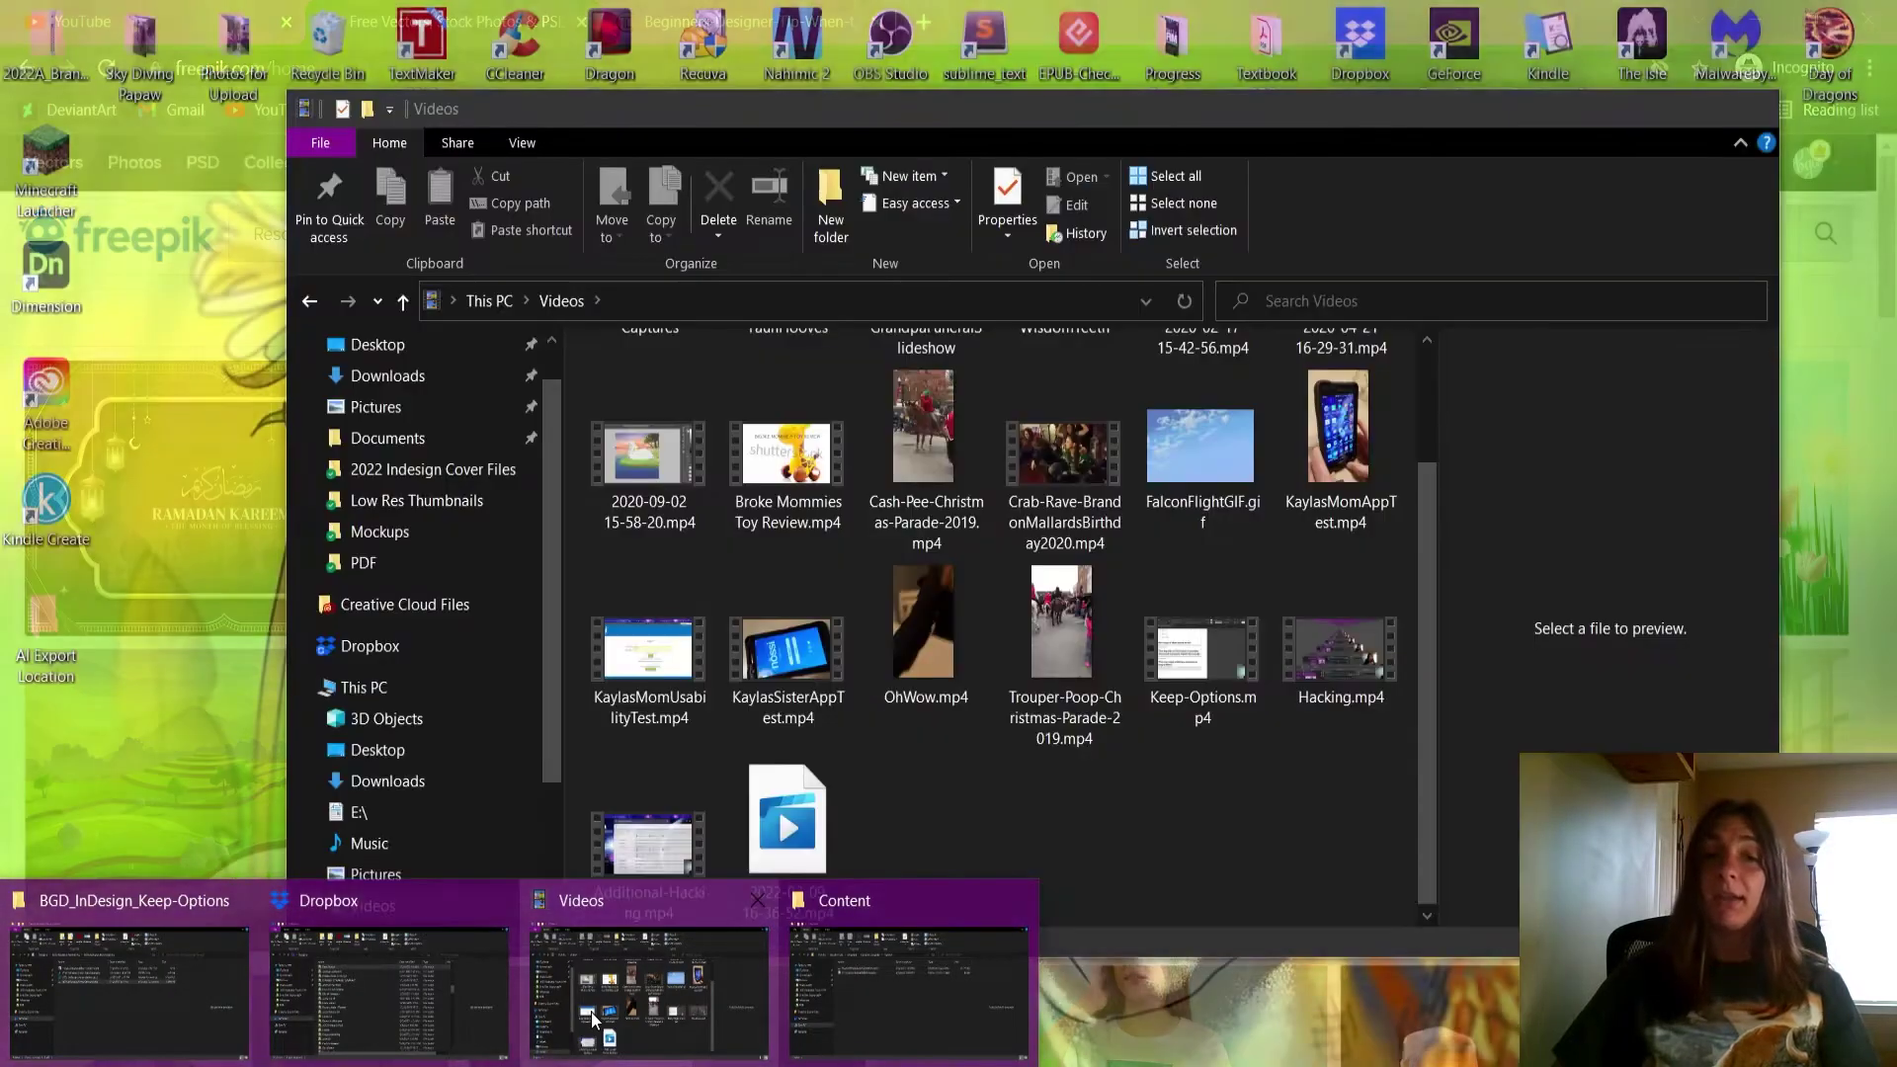
{"action": "left_click", "coordinate": [886, 988]}
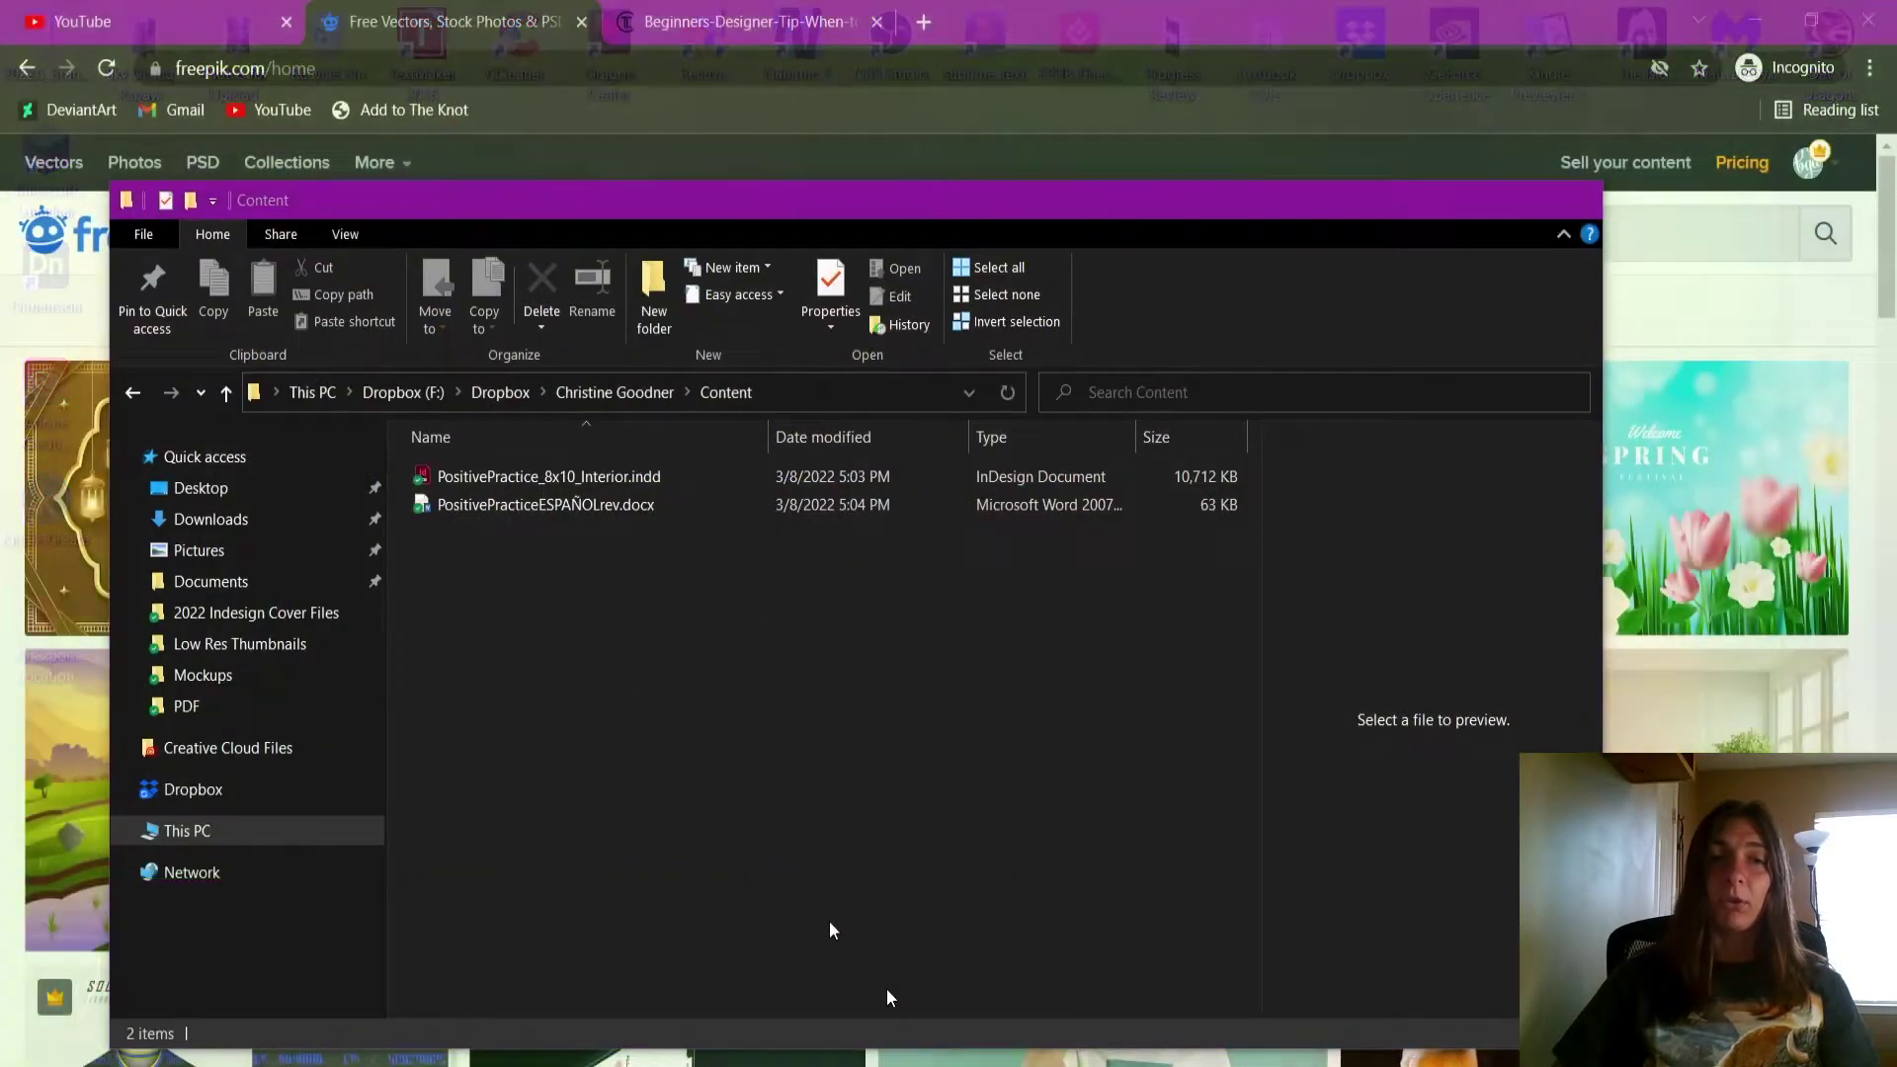
{"action": "left_click", "coordinate": [254, 524]}
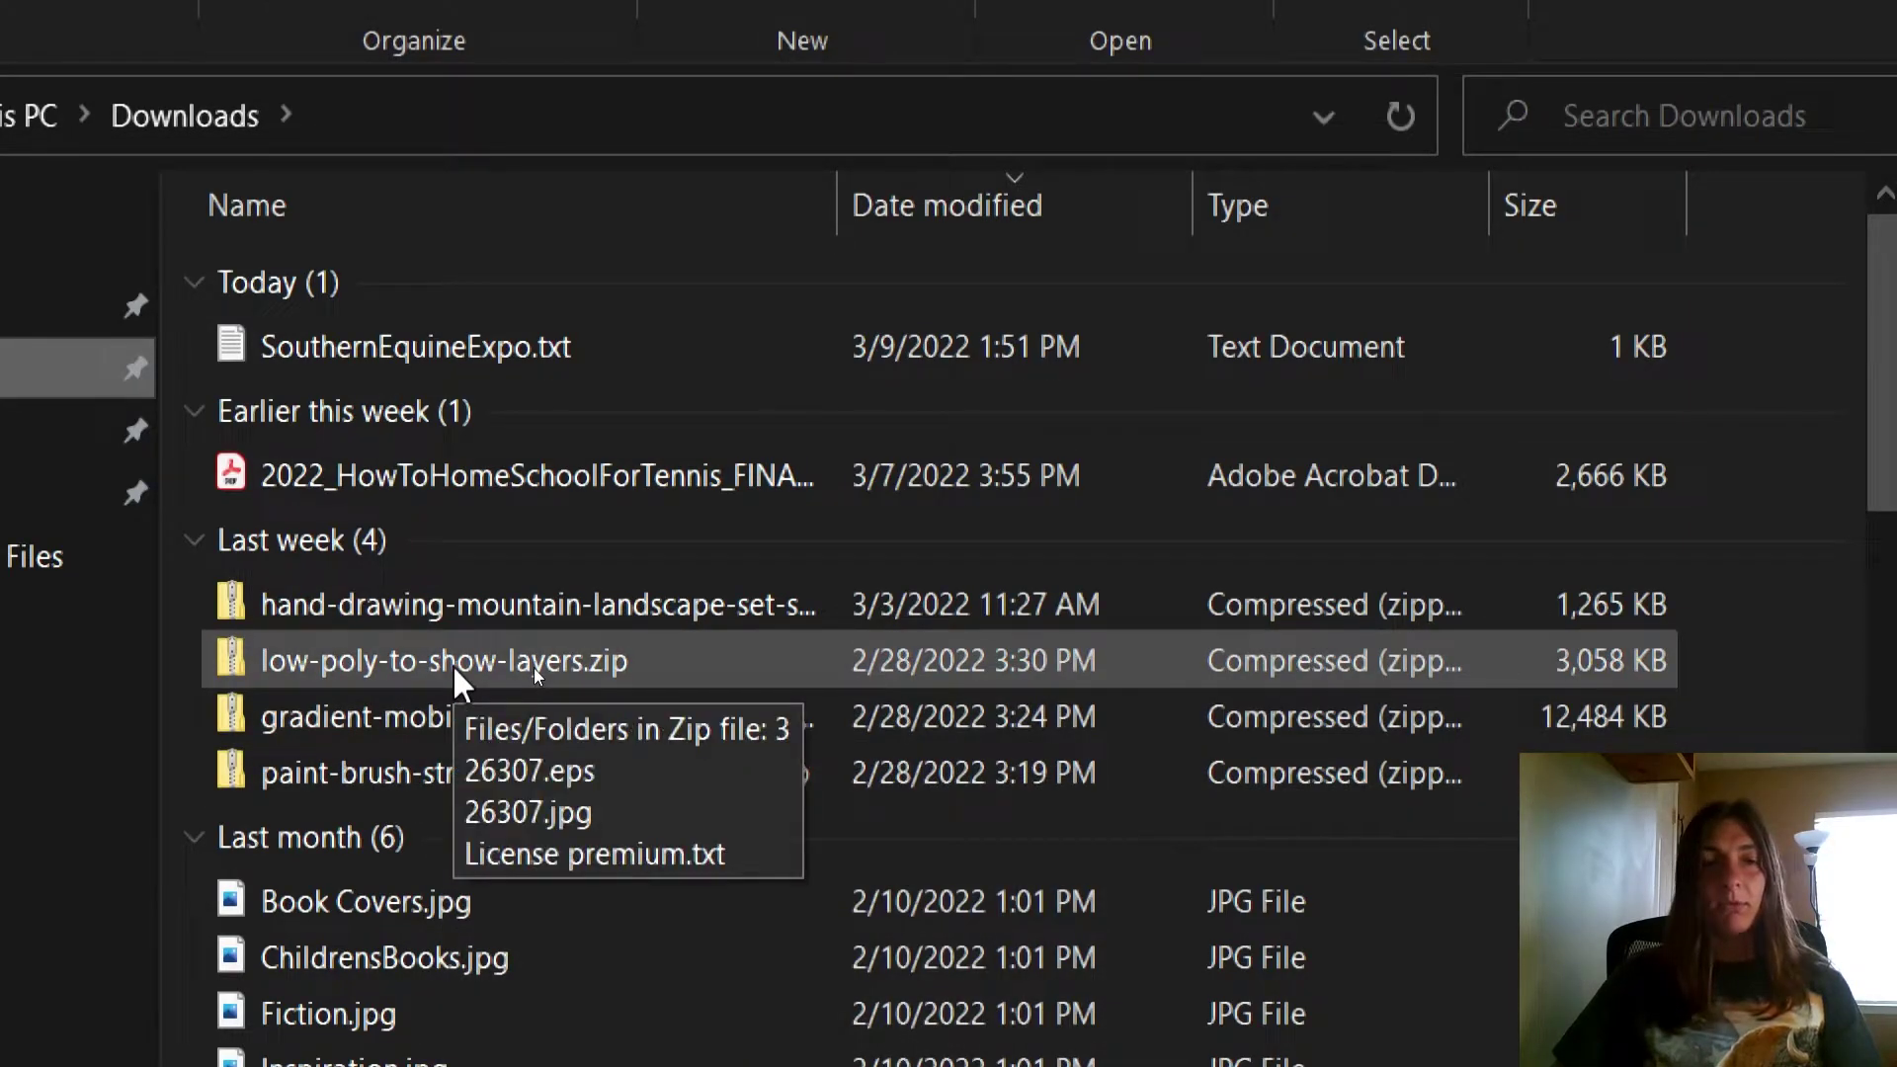
{"action": "double_click", "coordinate": [534, 668]}
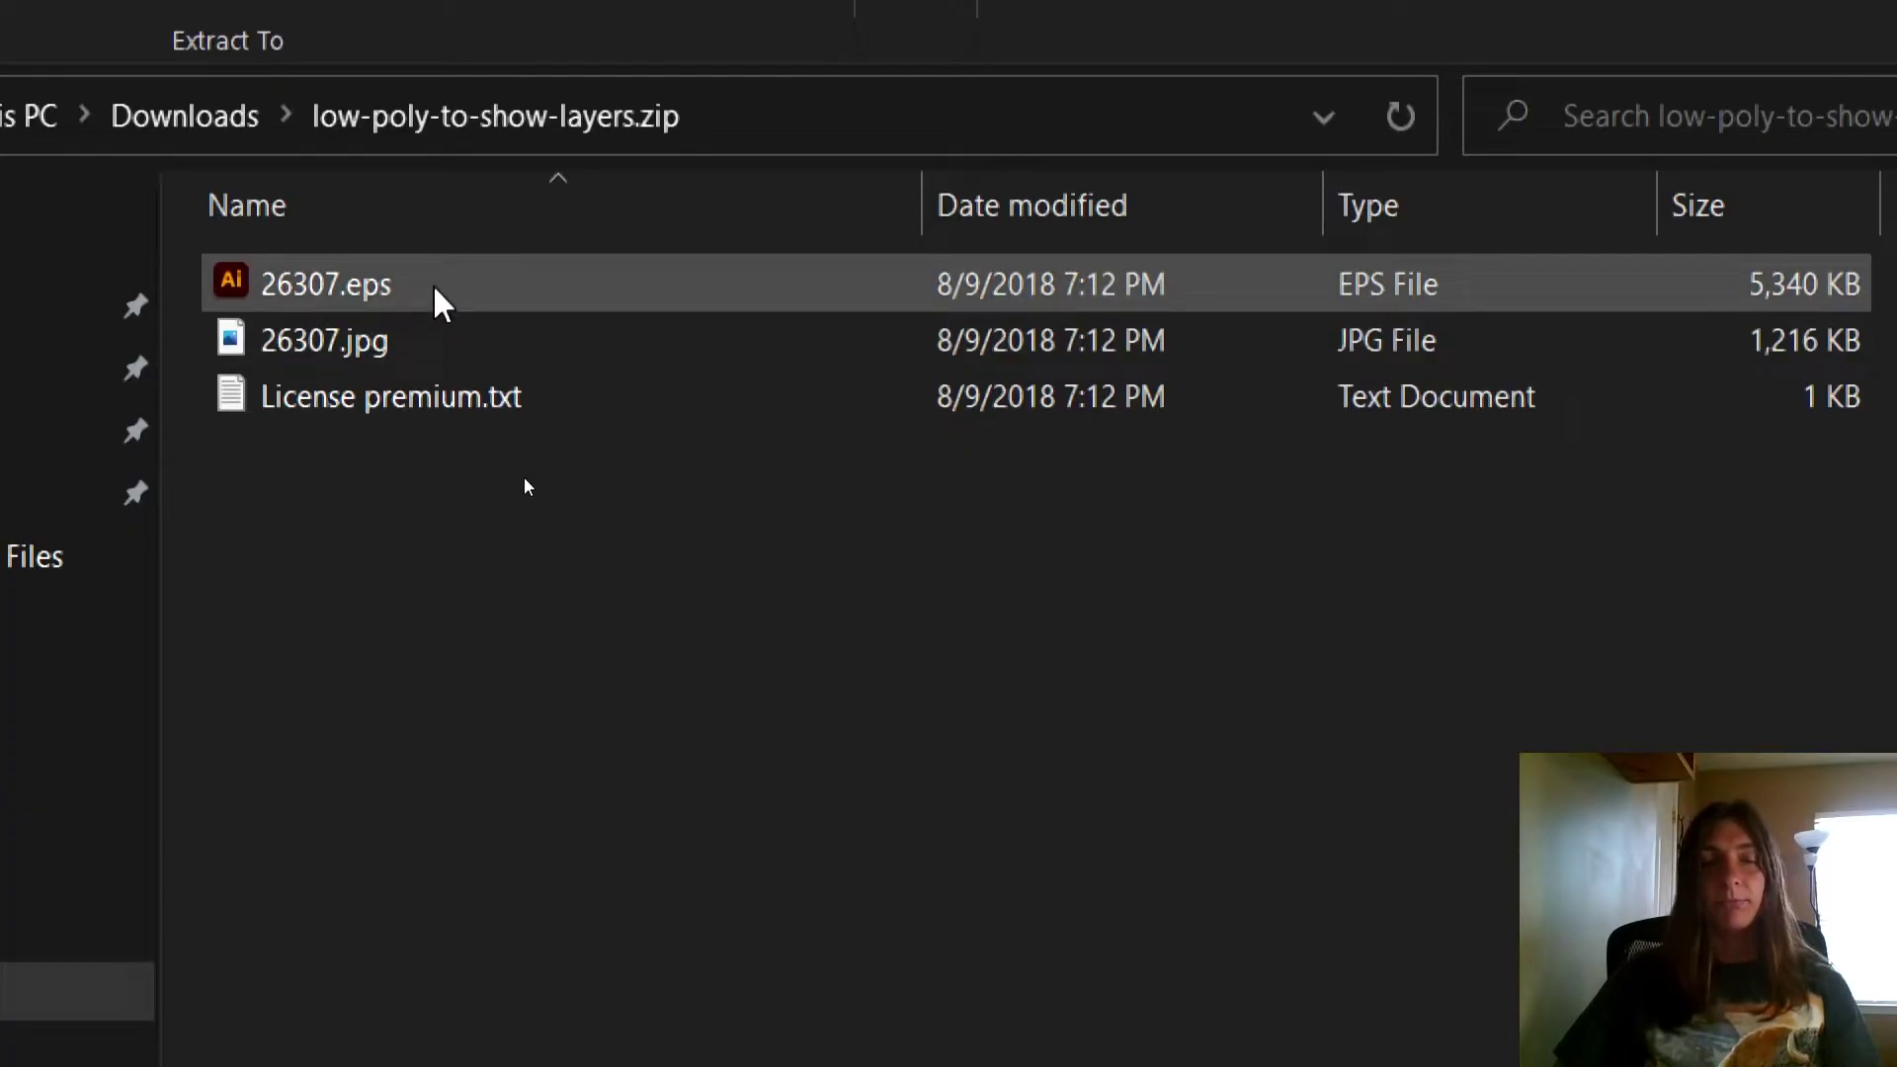
{"action": "double_click", "coordinate": [436, 288]}
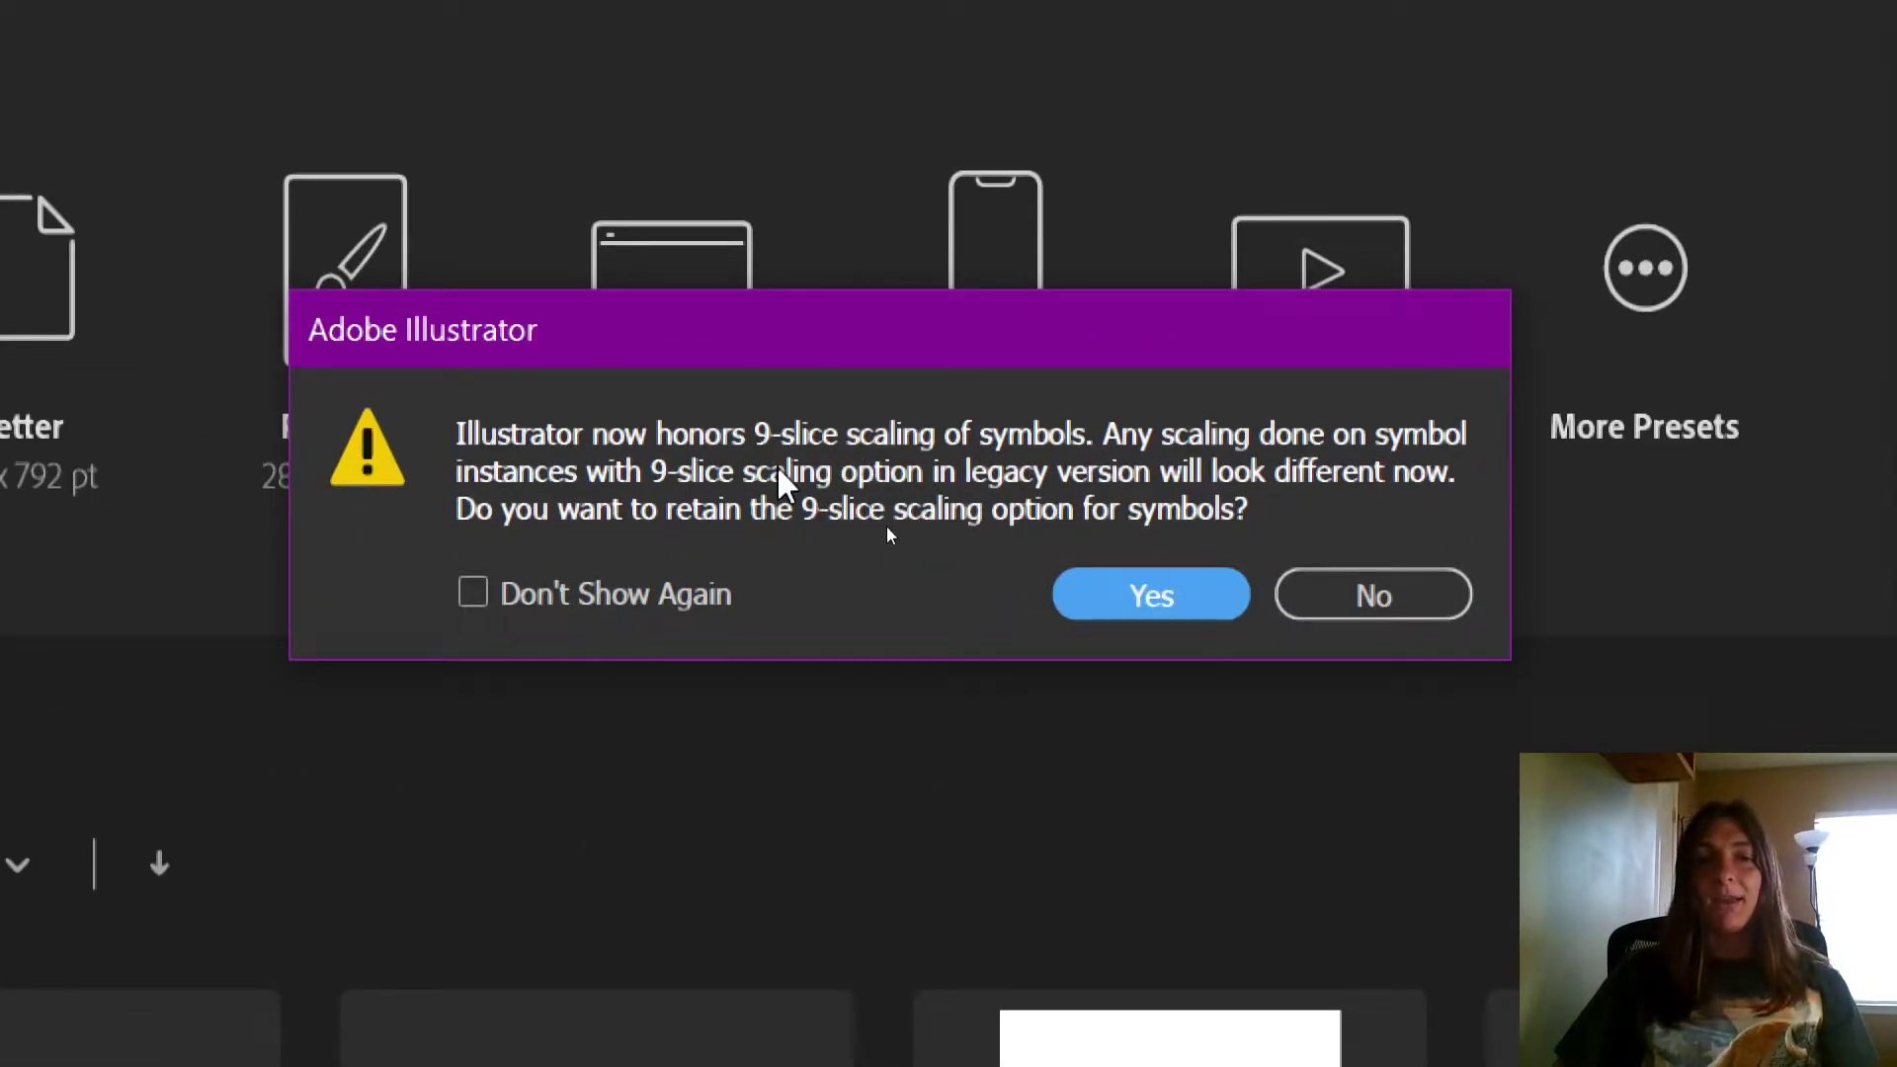
- Keep 9-slice scaling for symbols, then select and deselect the LOW POLY artwork group
{"action": "left_click", "coordinate": [1136, 597]}
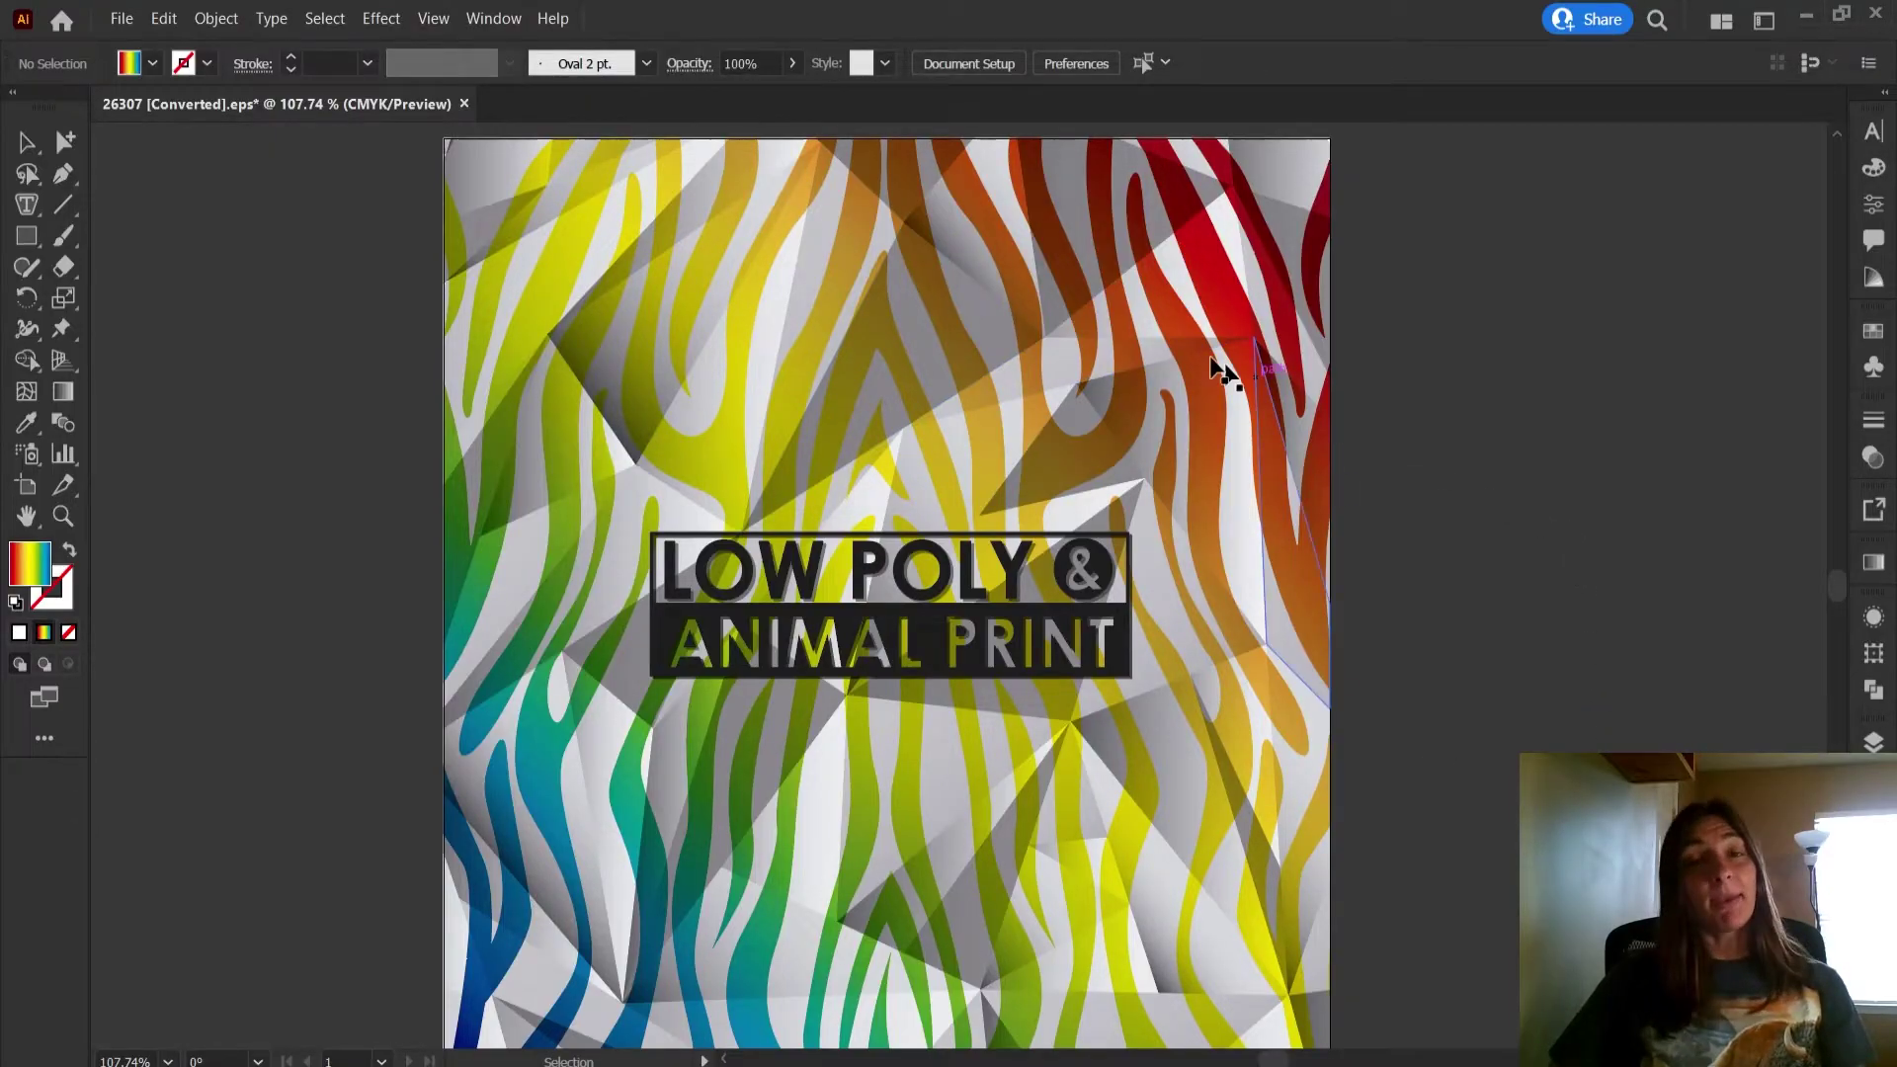
{"action": "left_click", "coordinate": [926, 371]}
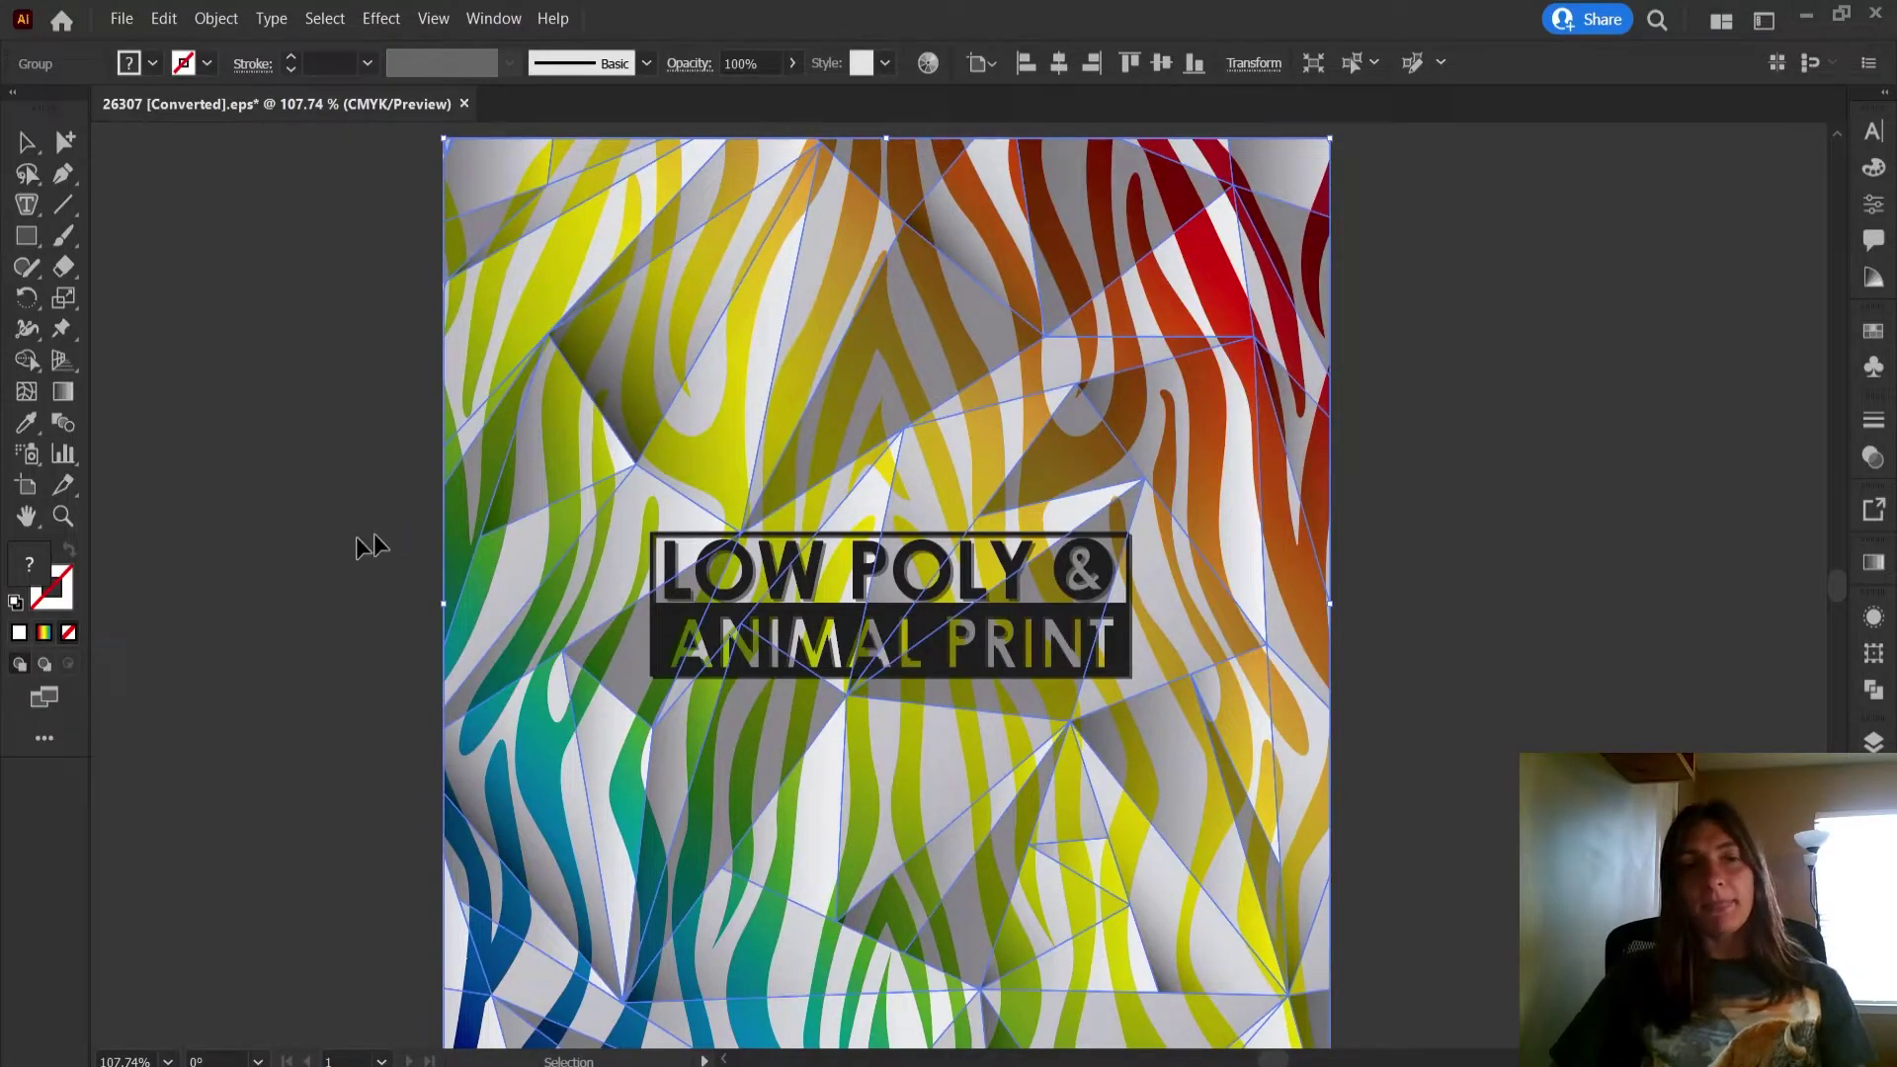
{"action": "left_click", "coordinate": [266, 565]}
{"action": "left_click", "coordinate": [757, 484]}
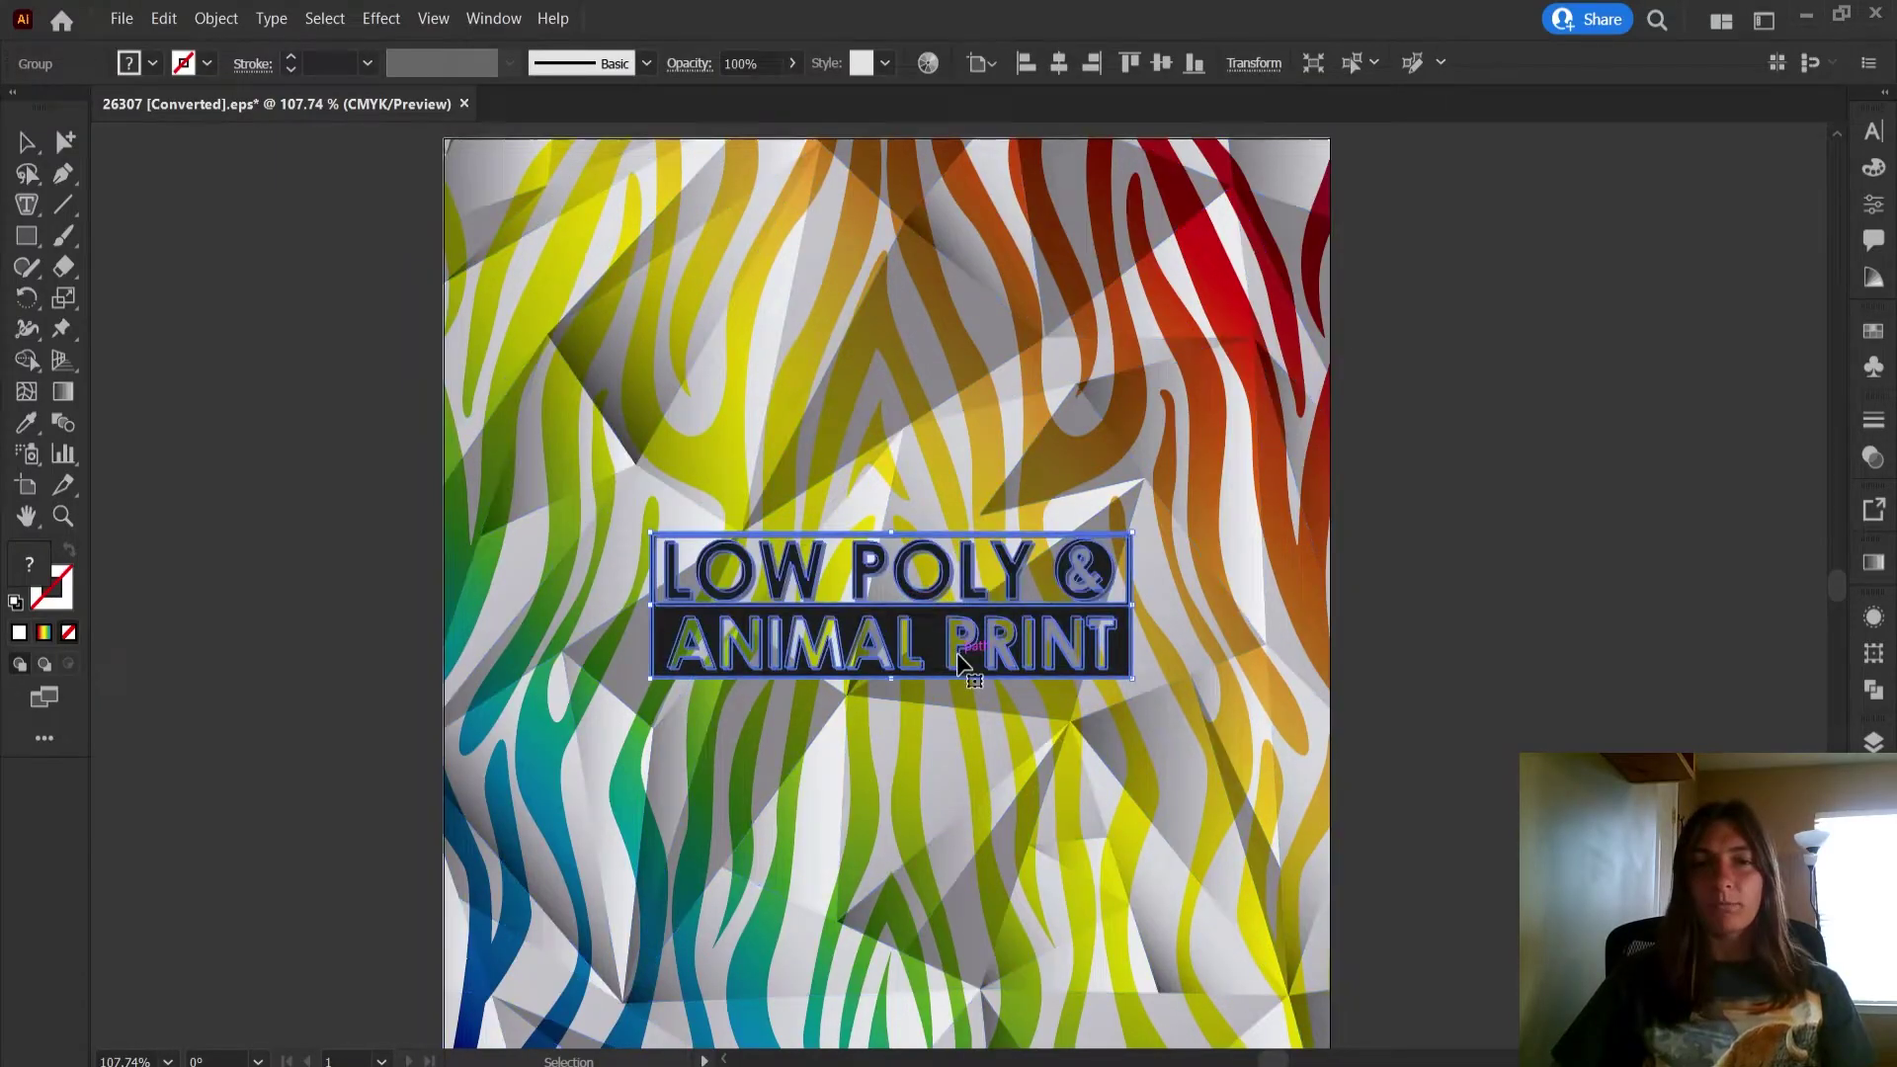
{"action": "left_click", "coordinate": [324, 282]}
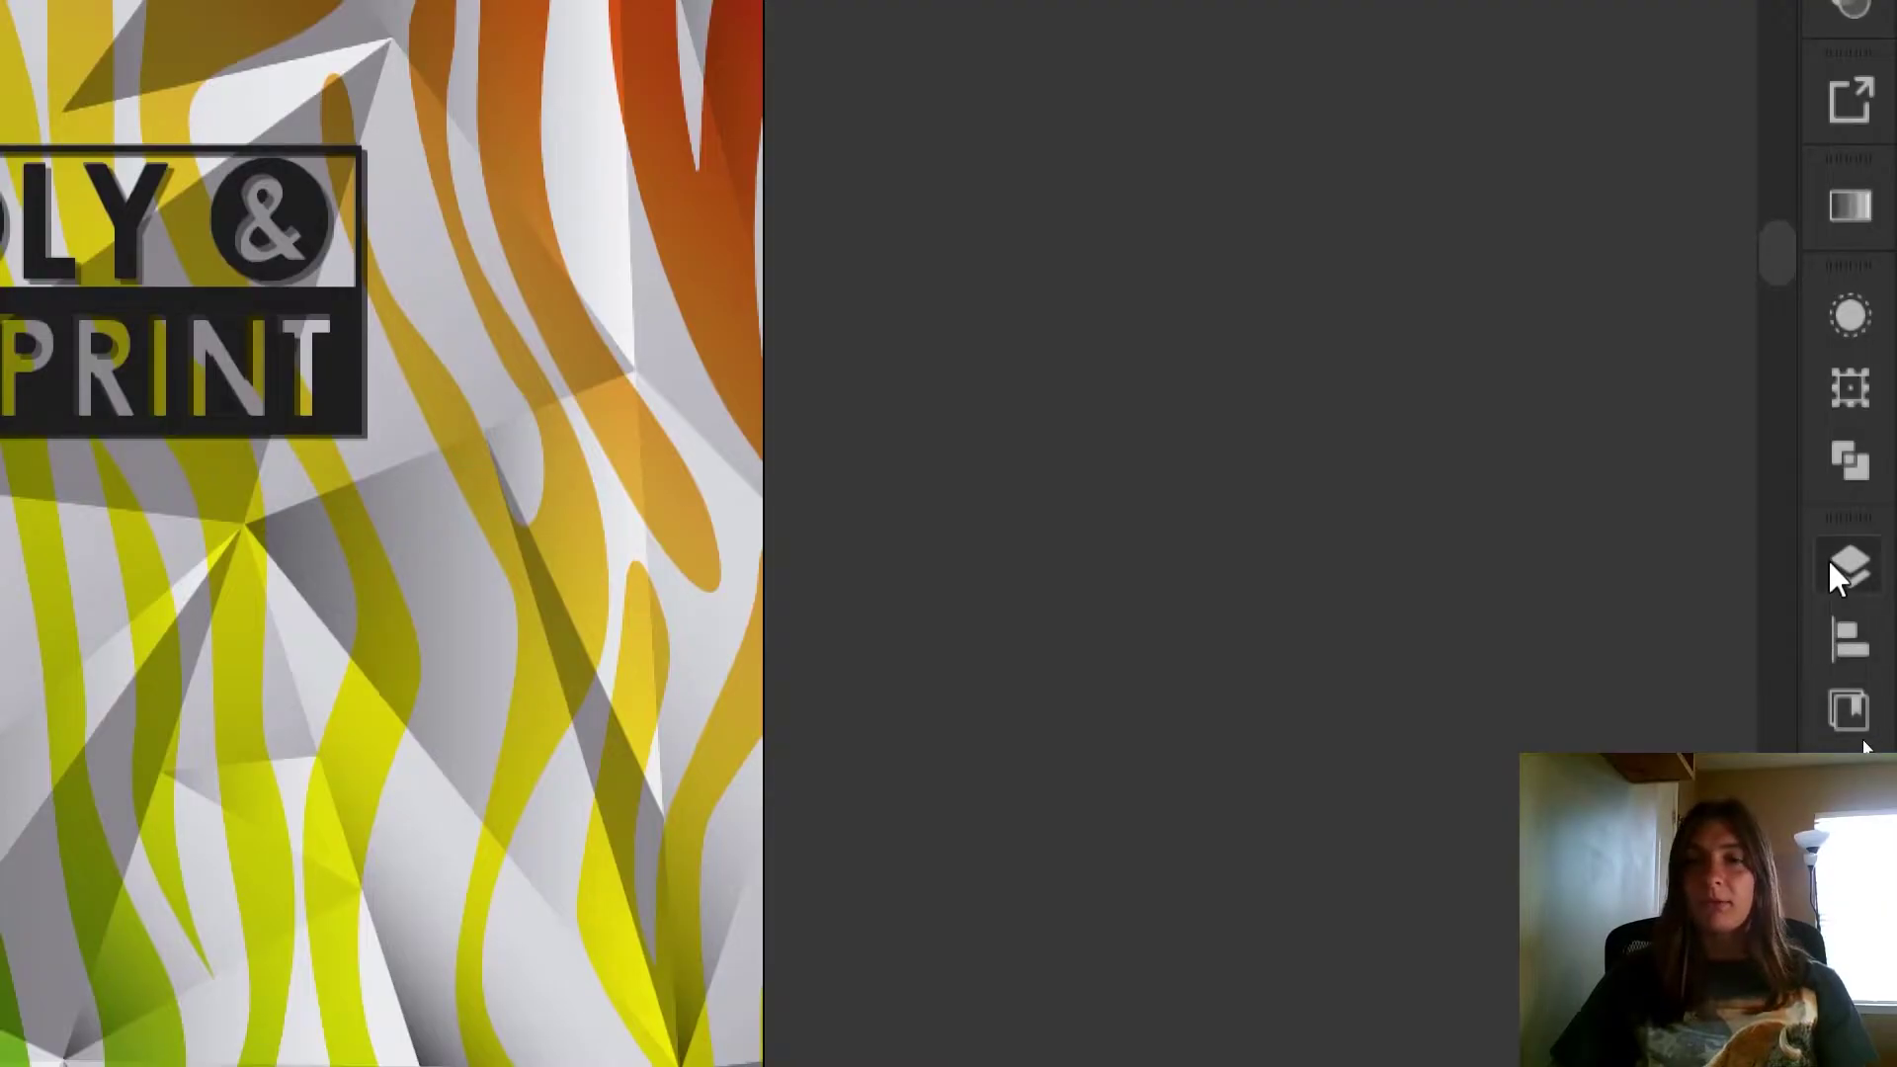
- In the Layers panel, drag the grey low-poly <Group> below the rainbow stripe group
{"action": "left_click", "coordinate": [1835, 565]}
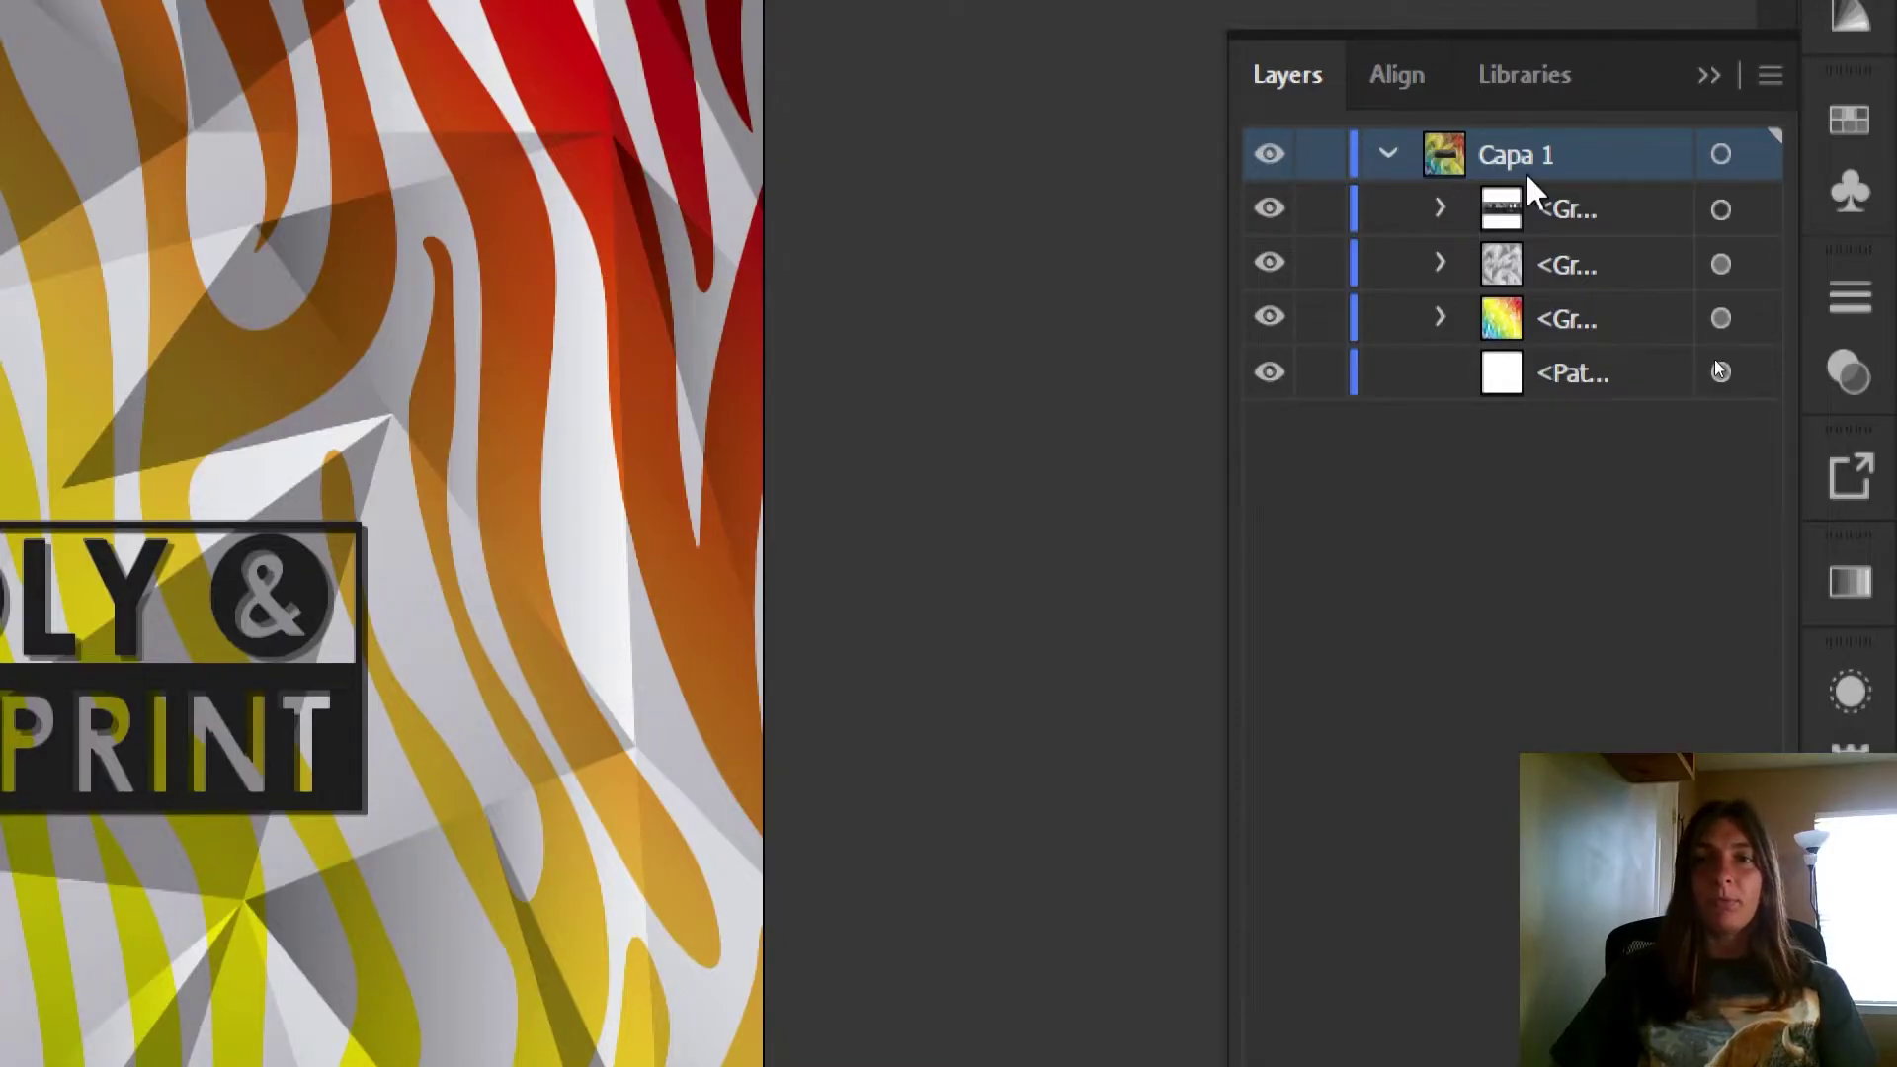
{"action": "left_click", "coordinate": [1504, 318]}
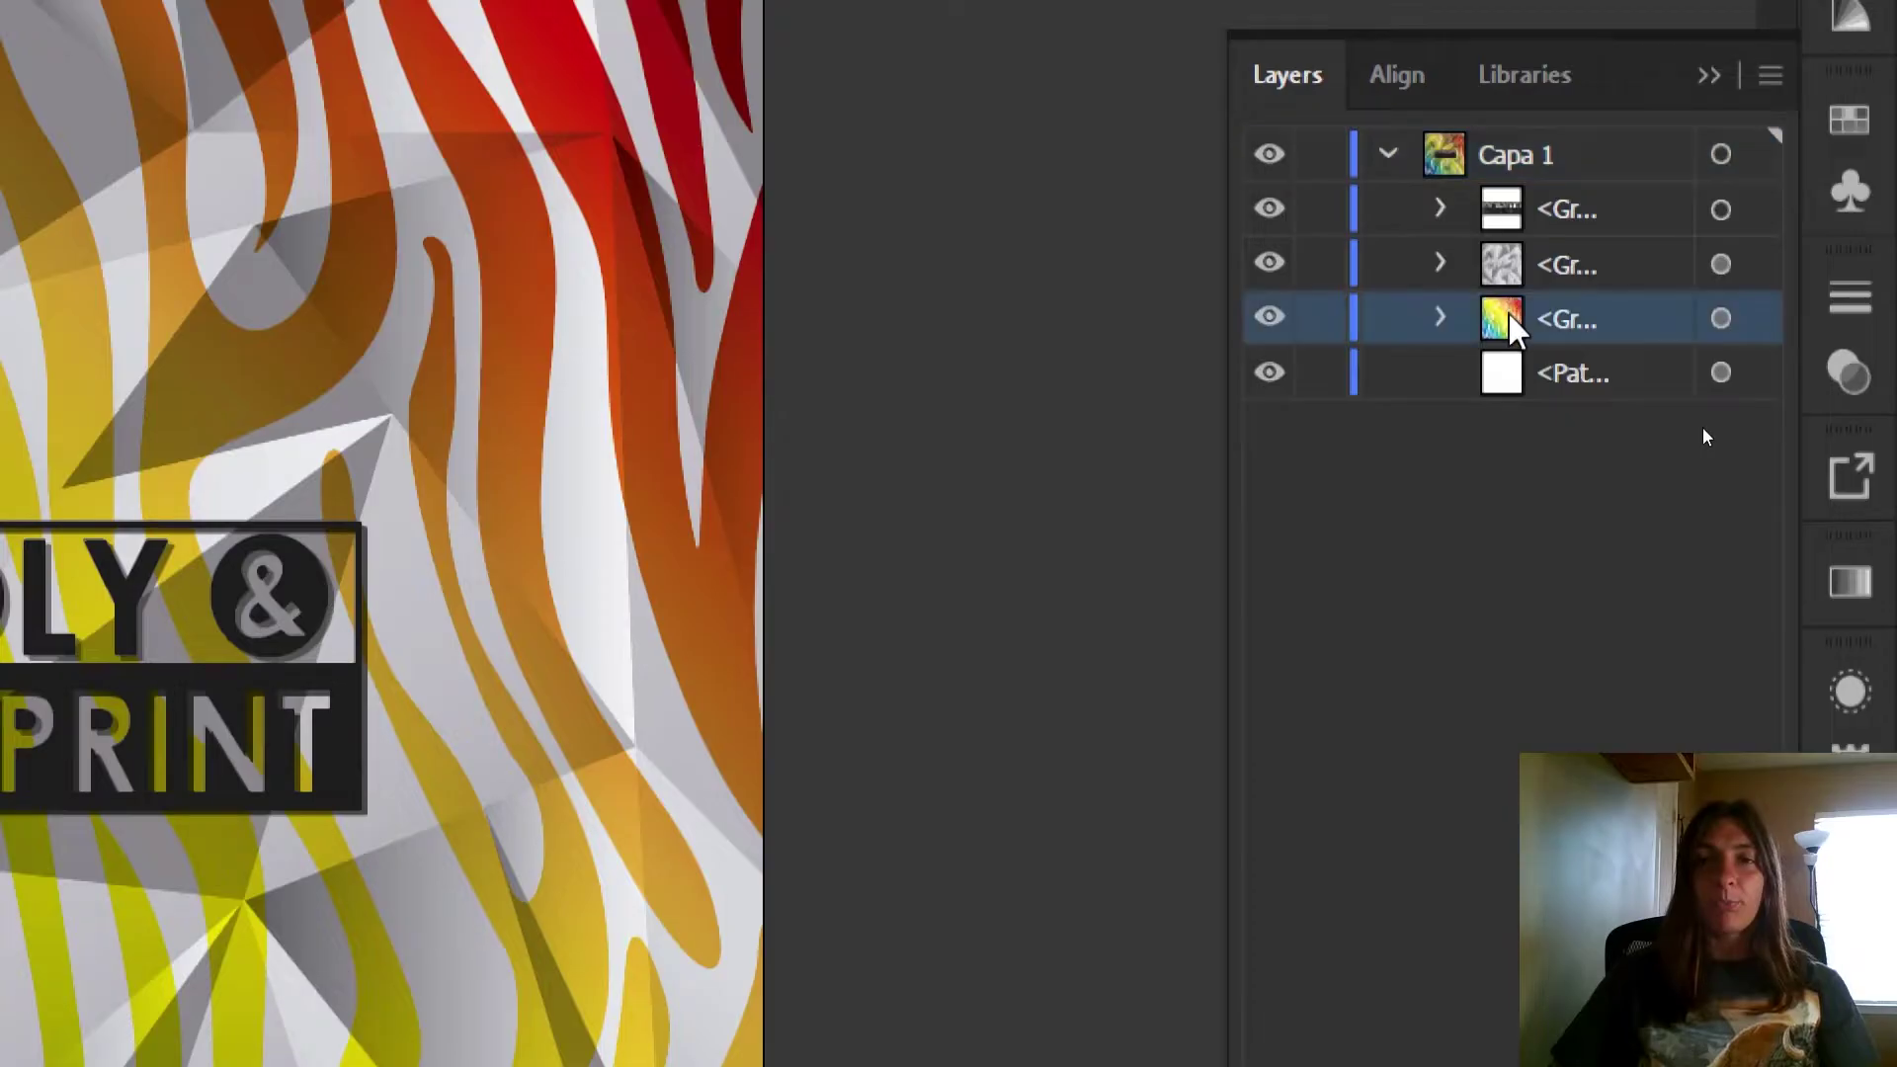
{"action": "left_click", "coordinate": [1439, 318]}
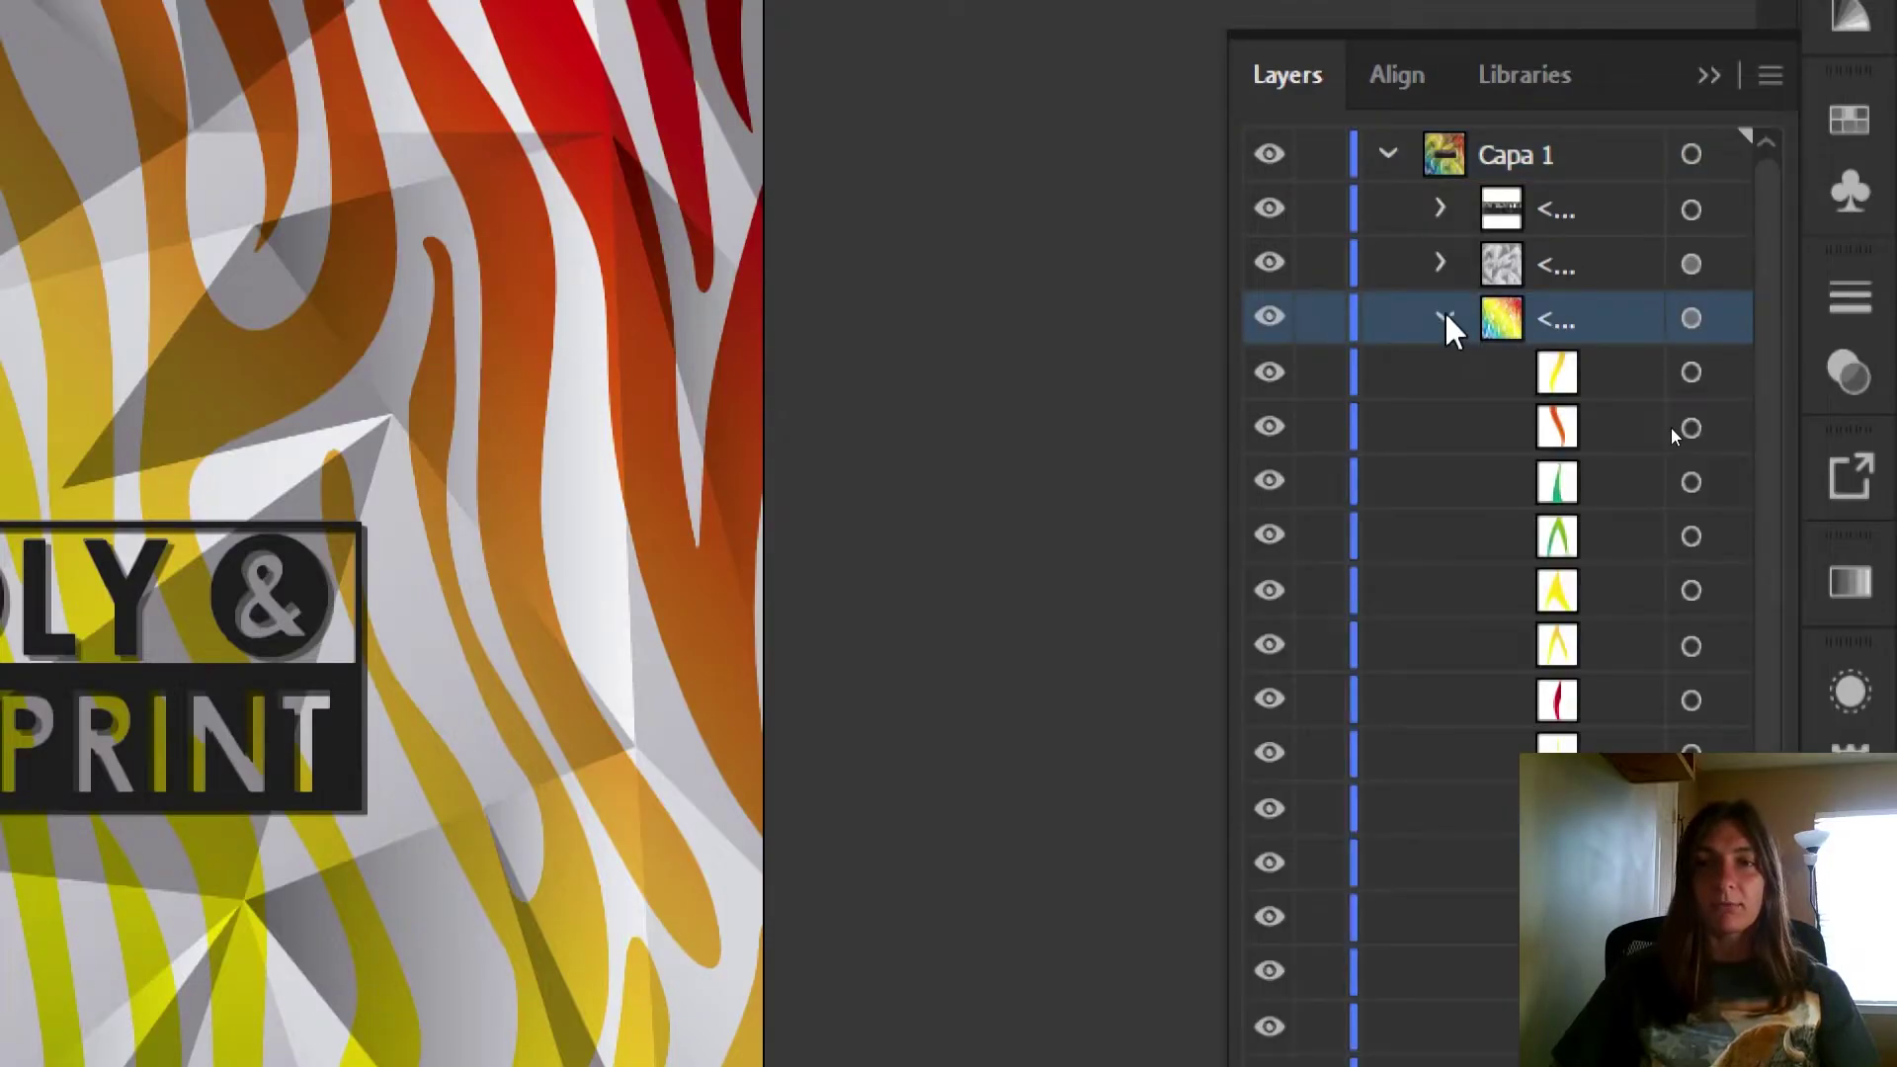
{"action": "left_click", "coordinate": [1439, 318]}
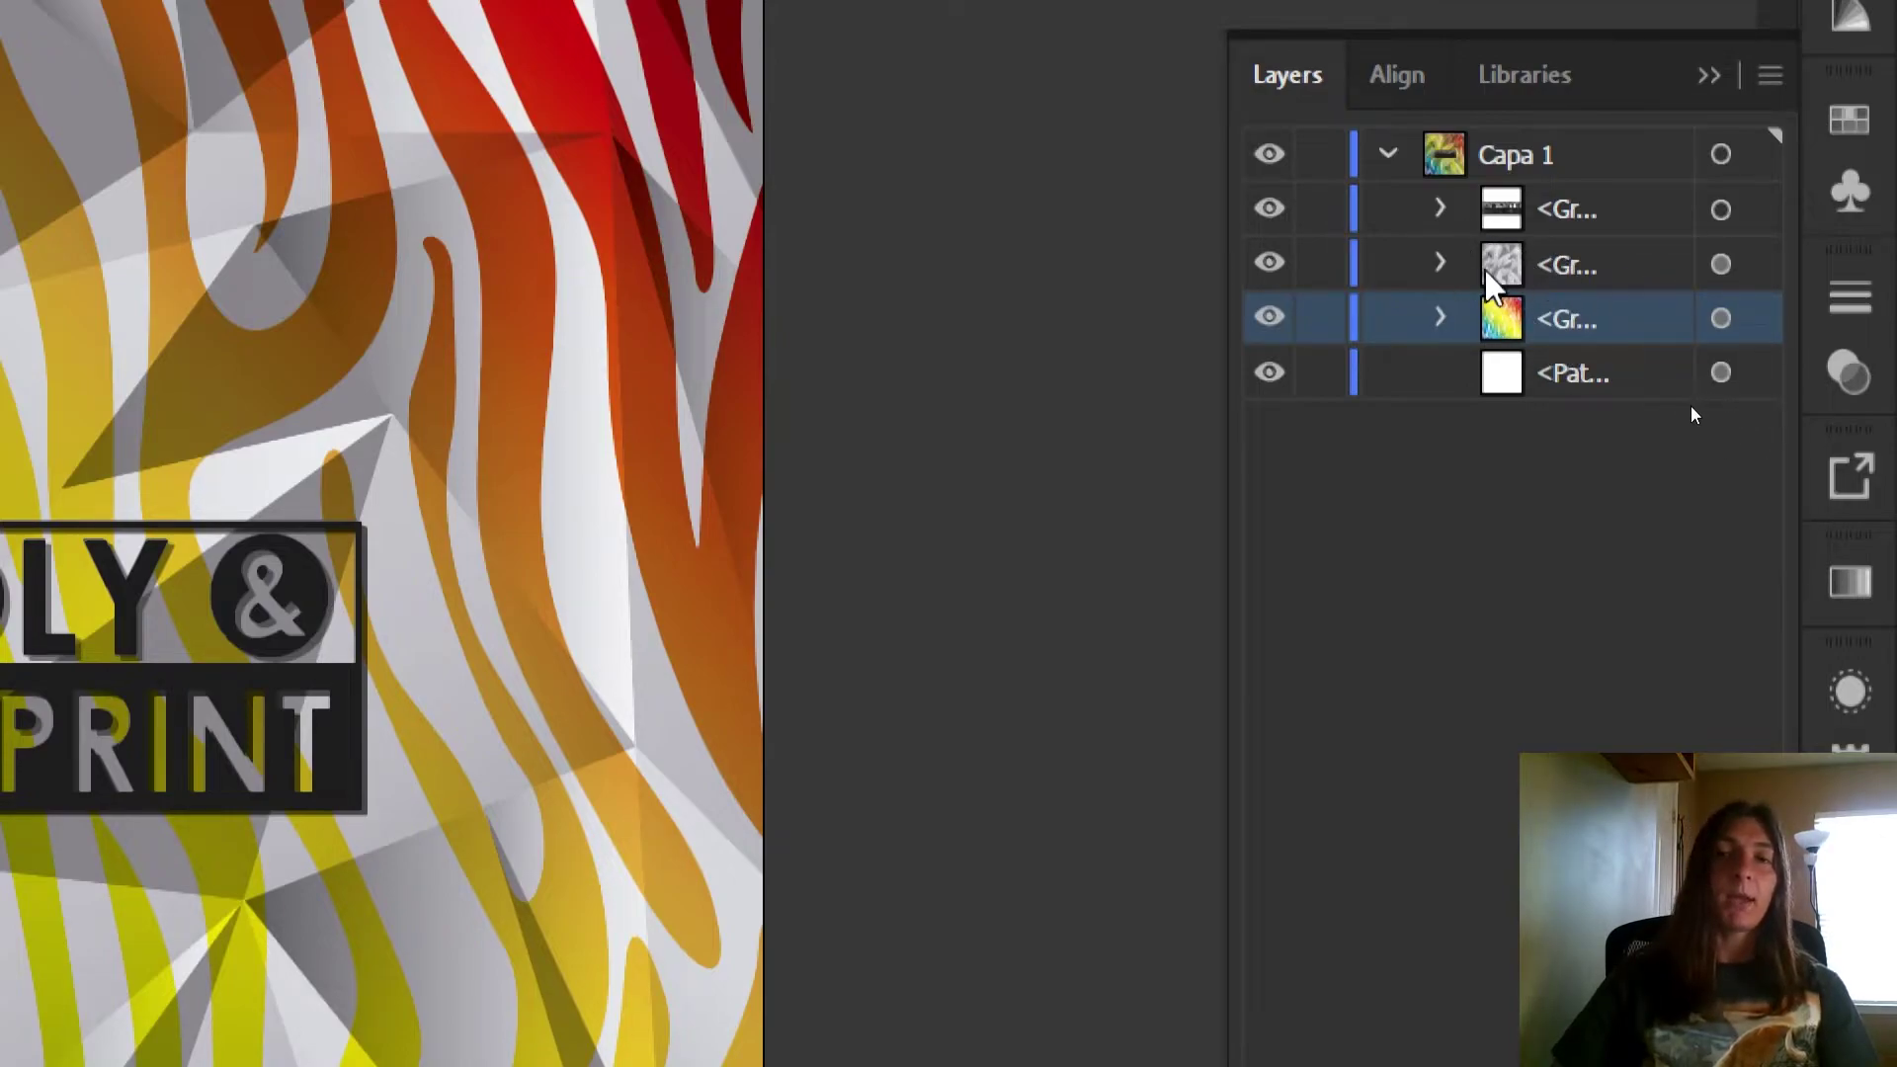
{"action": "left_click", "coordinate": [1577, 263]}
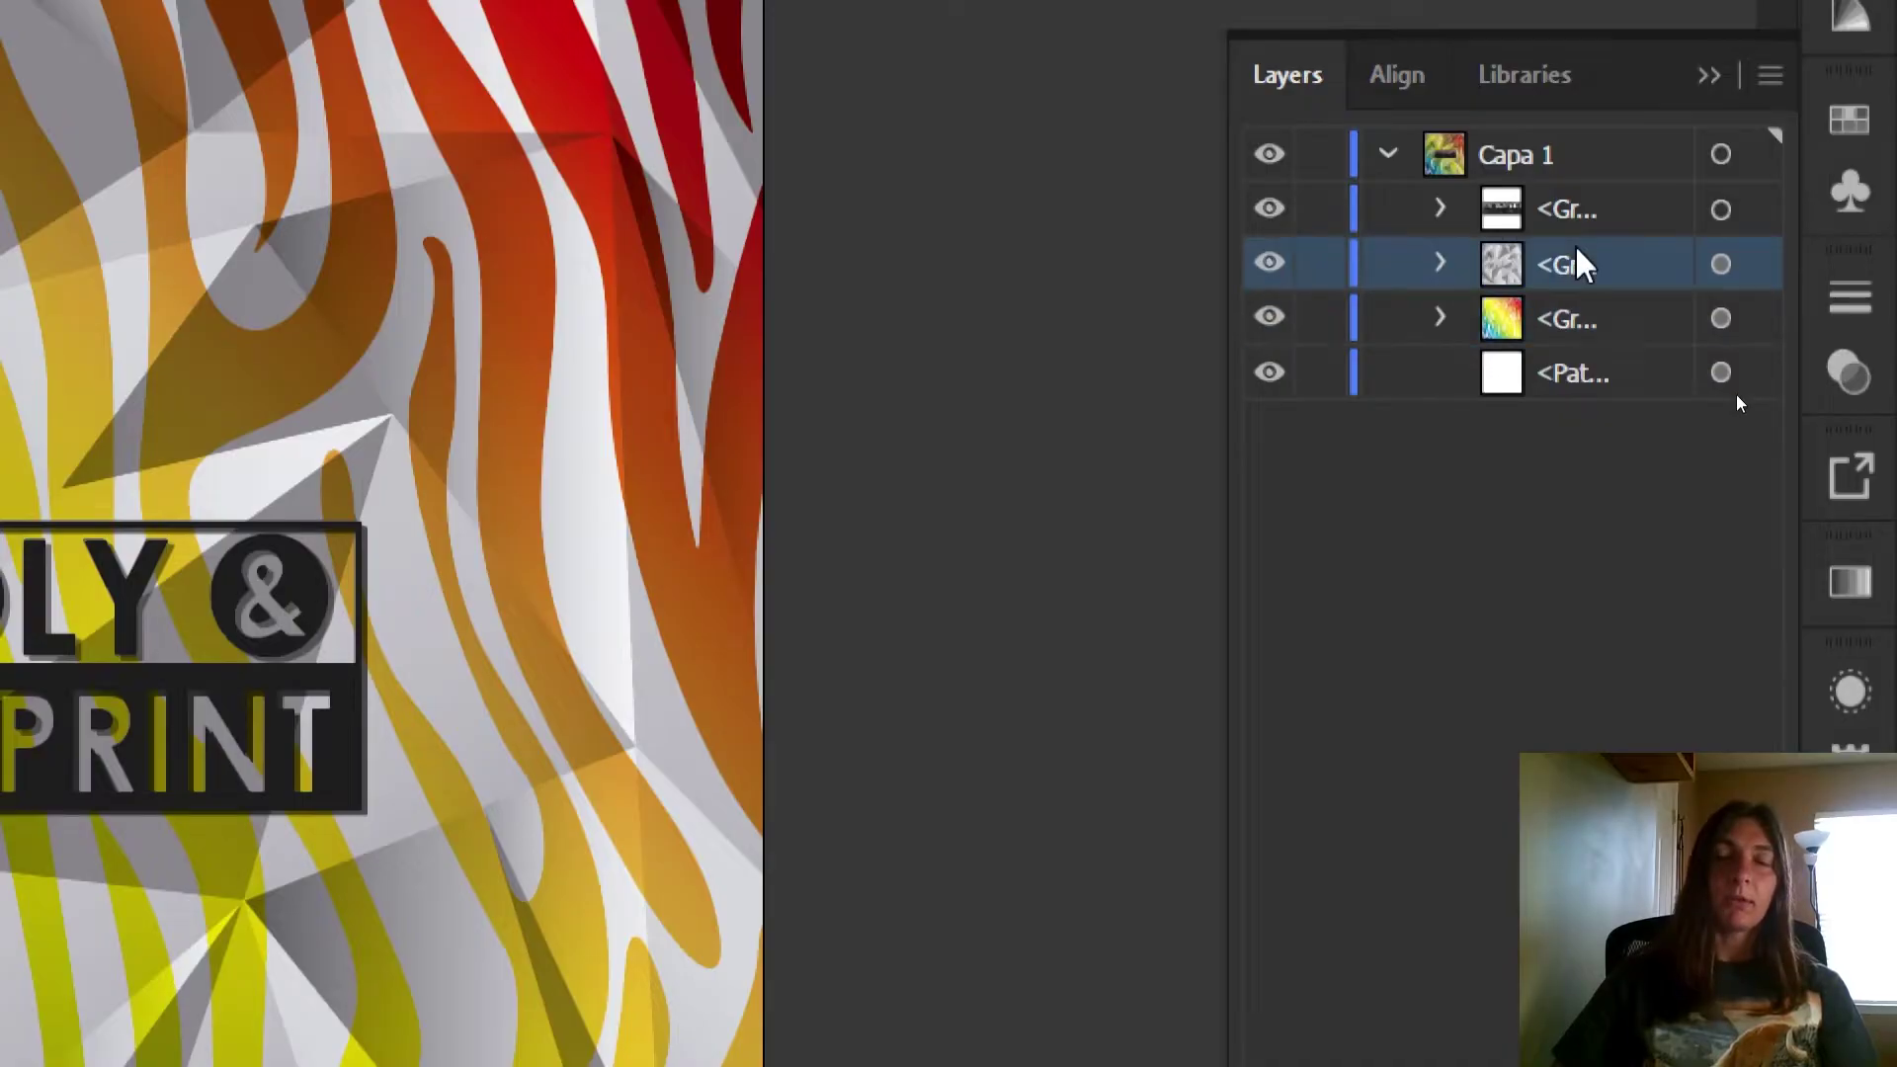
{"action": "left_click_drag", "start_coordinate": [1577, 264], "coordinate": [1573, 368]}
{"action": "key", "text": "F7"}
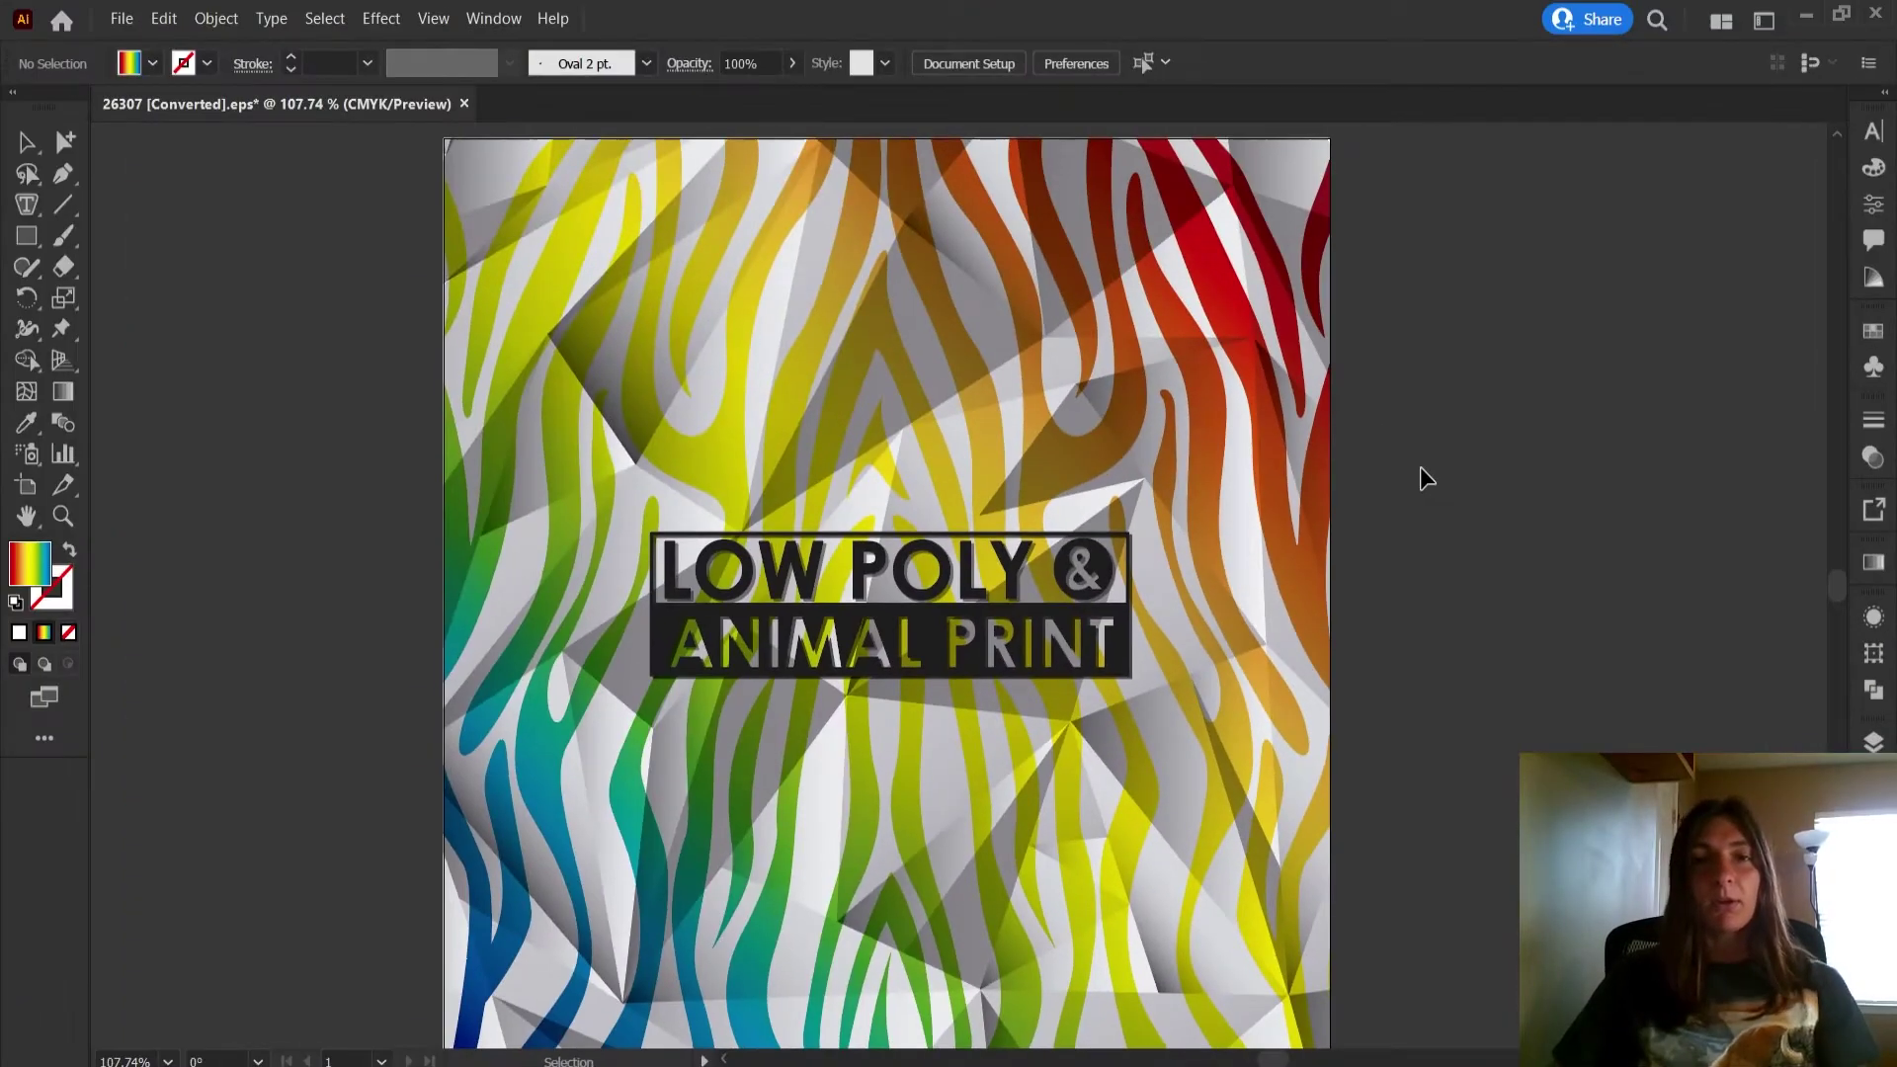
- Recolour the zebra-stripe gradient's orange stop to dark blue using the CMYK spectrum
{"action": "left_click", "coordinate": [1324, 513]}
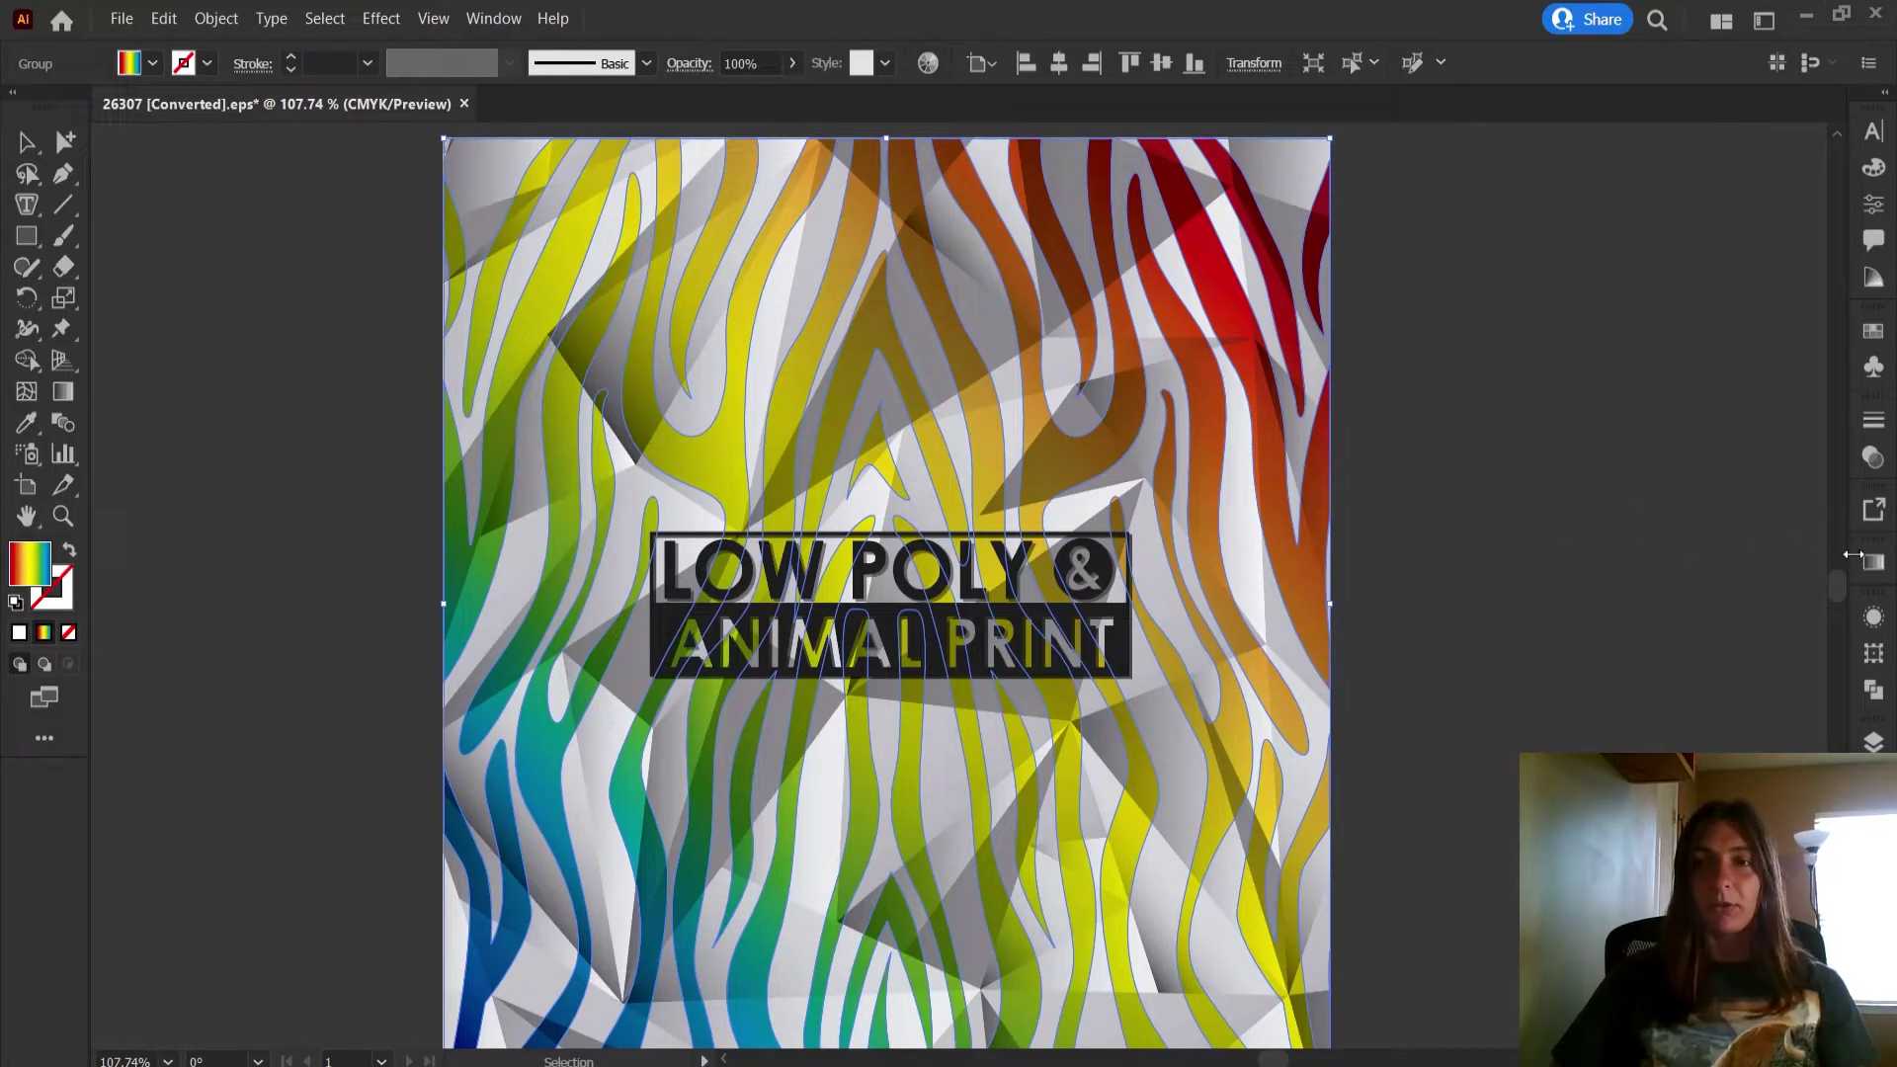
{"action": "left_click", "coordinate": [1870, 565]}
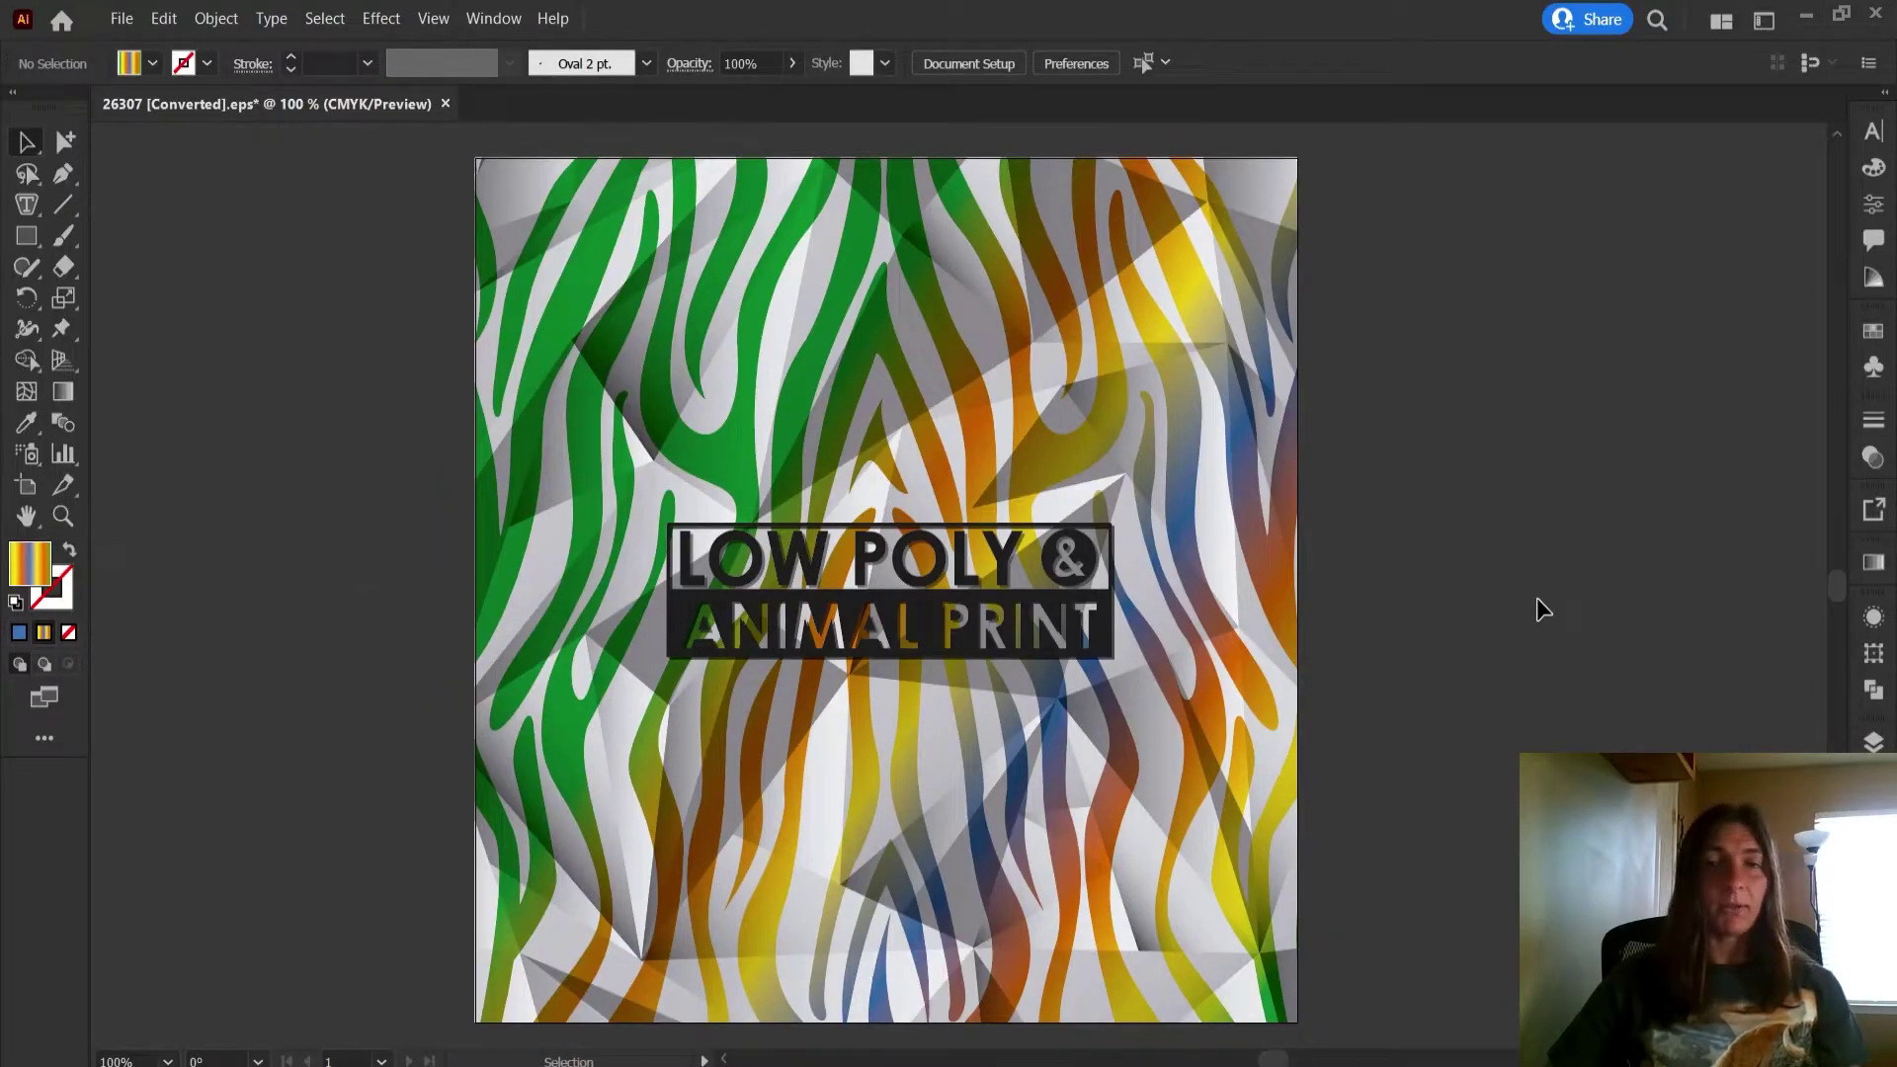
{"action": "left_click", "coordinate": [1064, 443]}
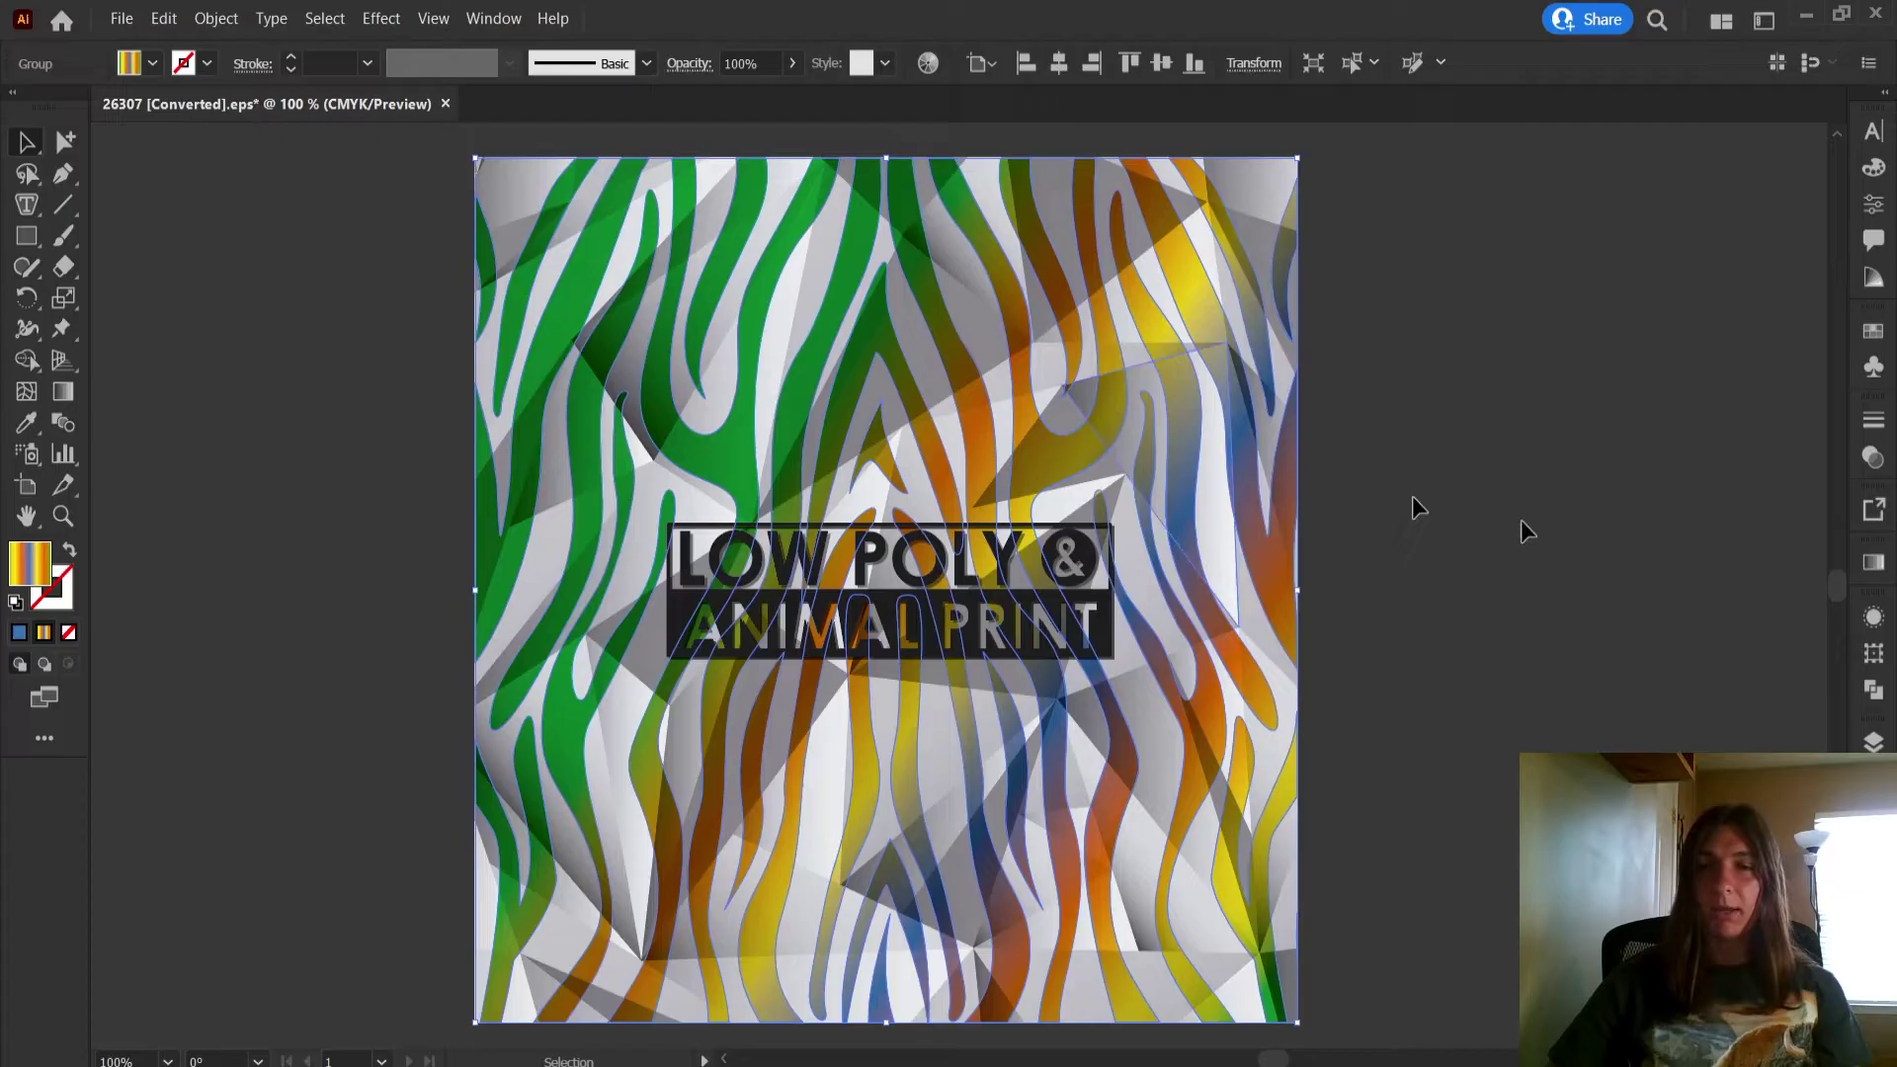
{"action": "left_click", "coordinate": [1873, 563]}
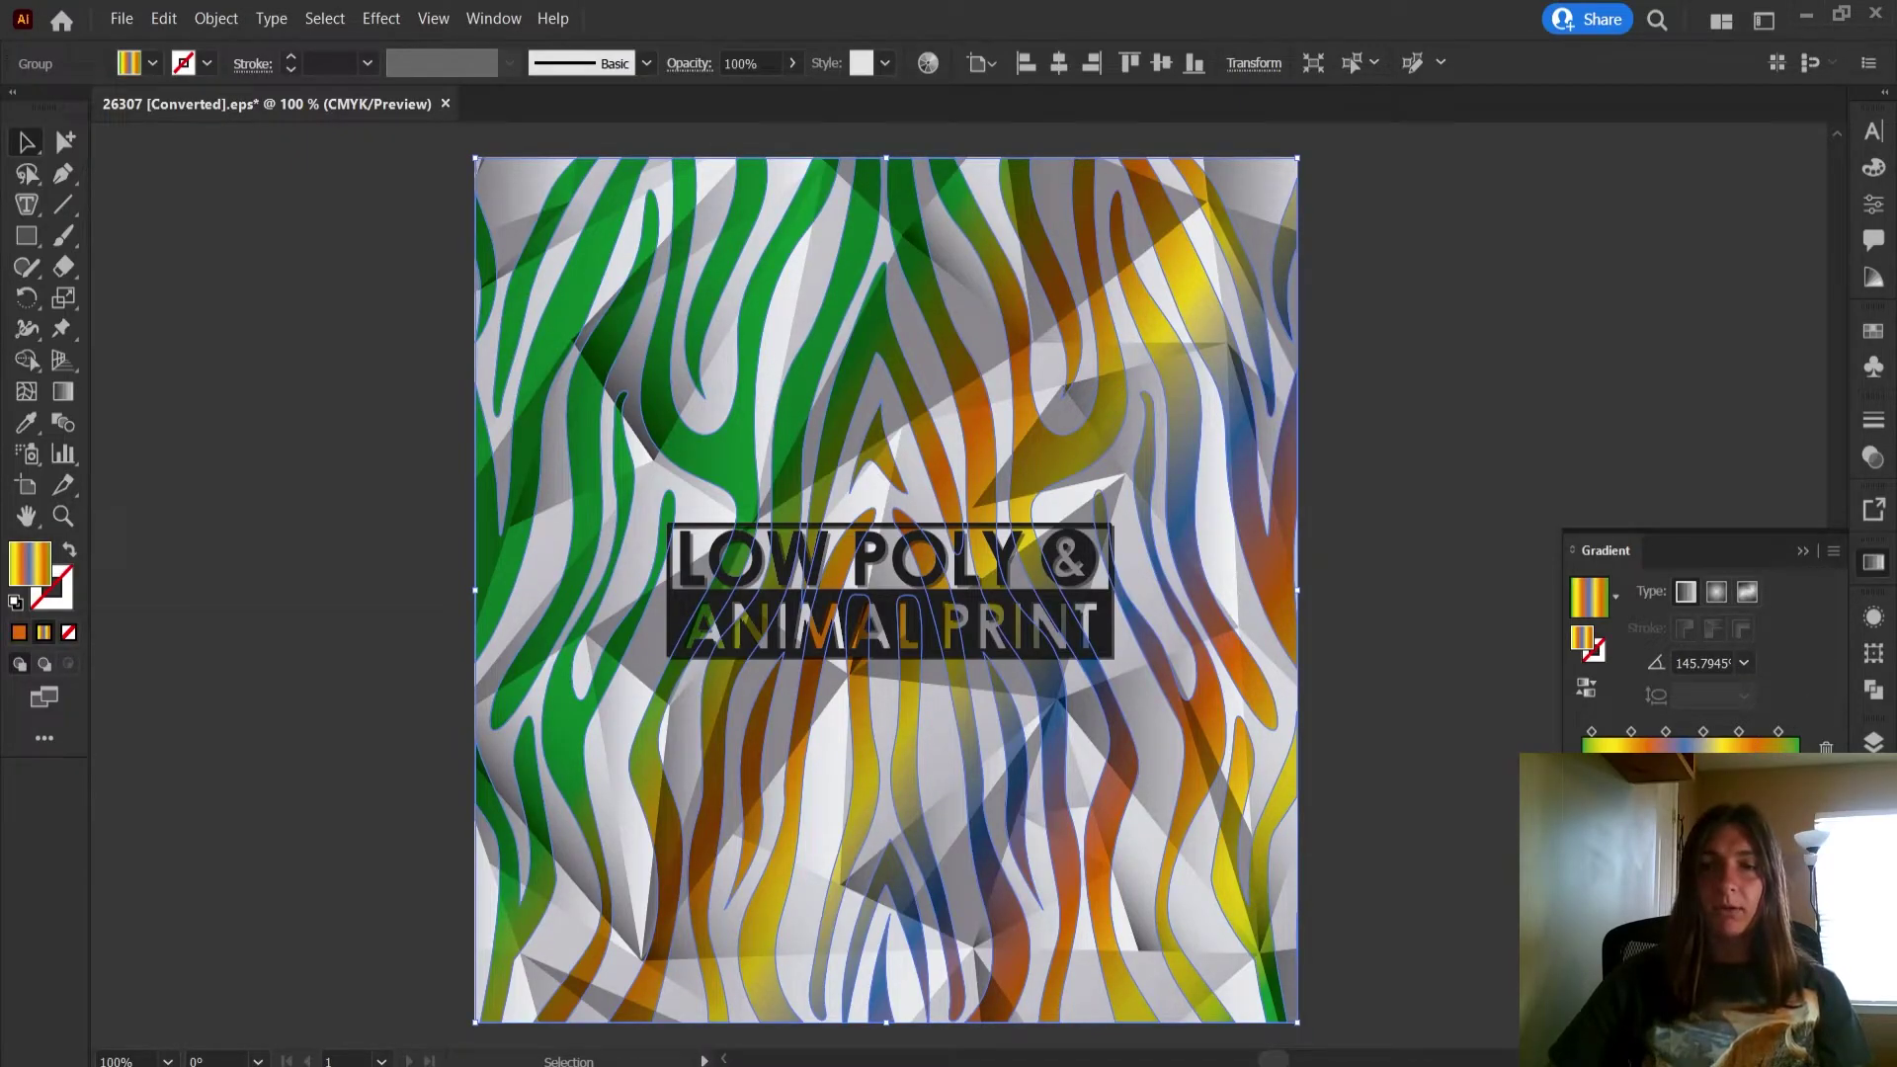
{"action": "double_click", "coordinate": [1666, 731]}
{"action": "left_click", "coordinate": [1670, 654]}
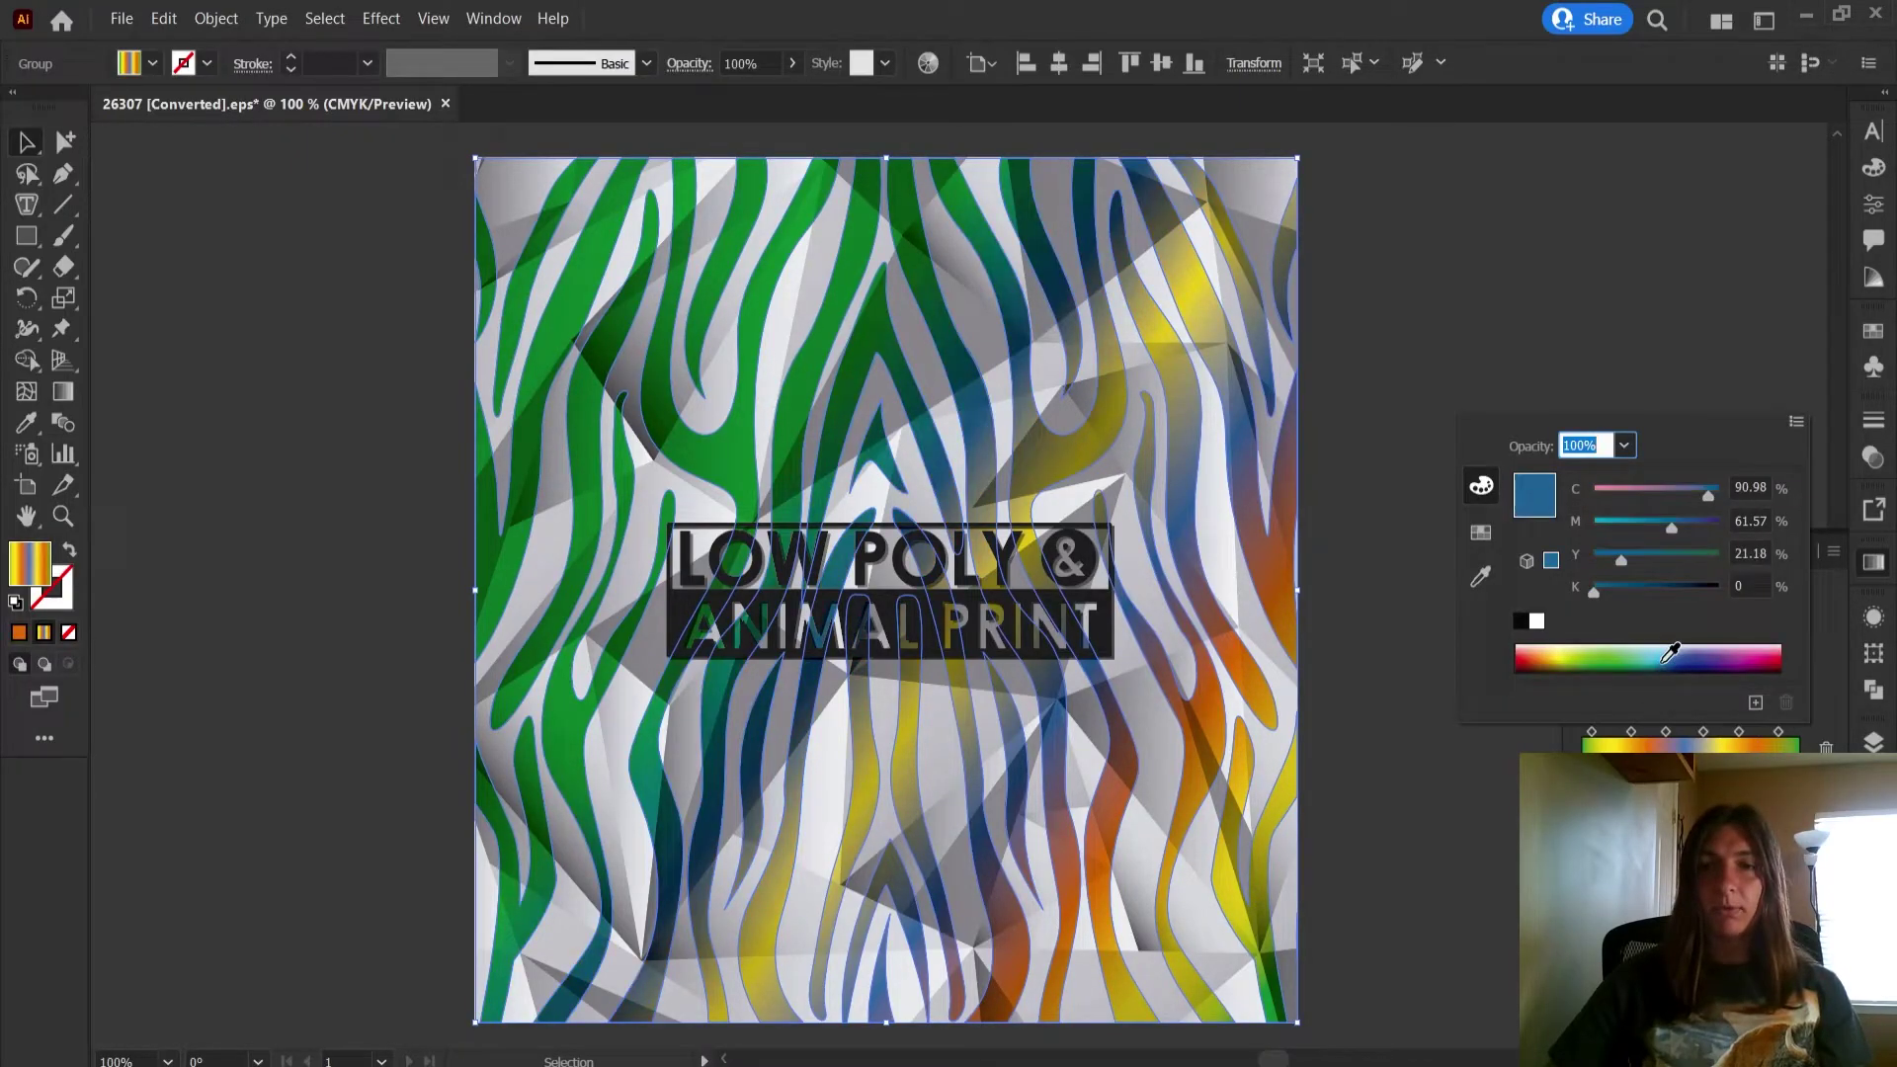
{"action": "left_click", "coordinate": [1750, 665]}
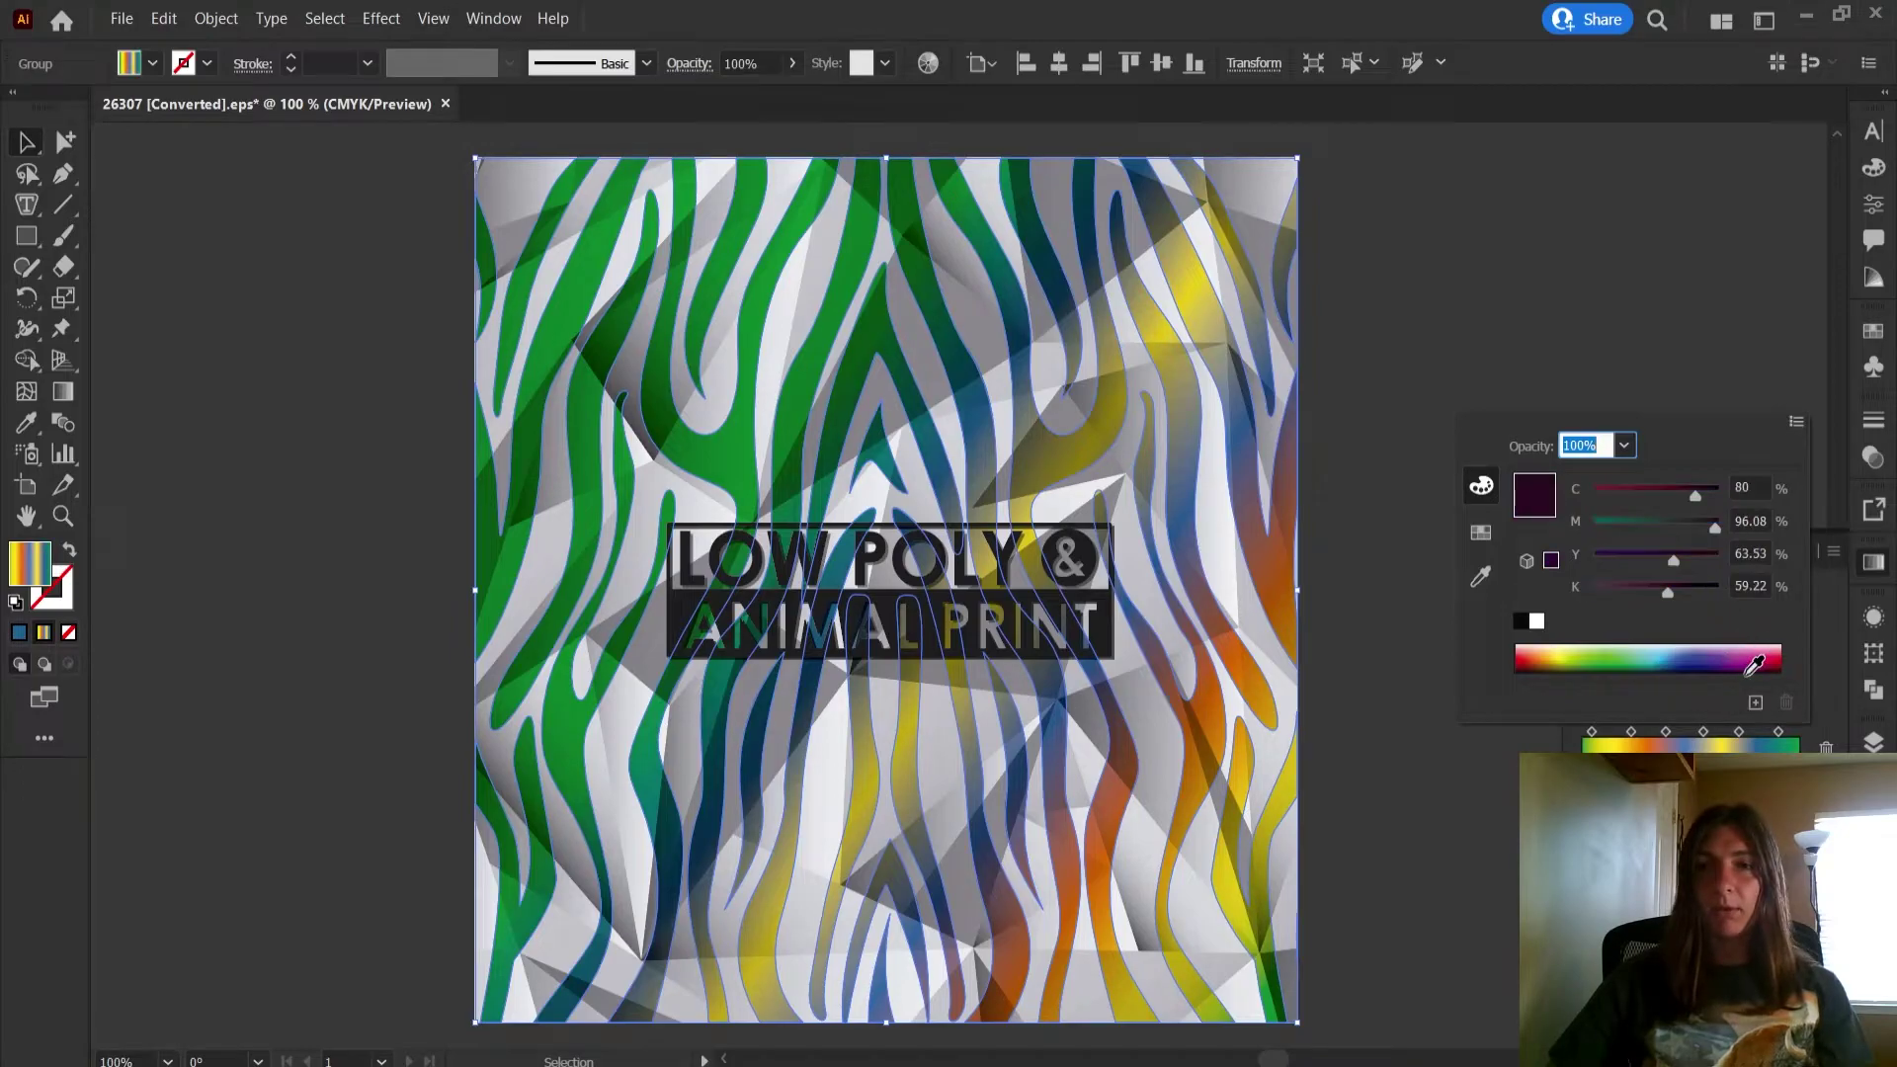
{"action": "left_click_drag", "start_coordinate": [1543, 654], "coordinate": [1557, 666]}
{"action": "left_click", "coordinate": [1520, 620]}
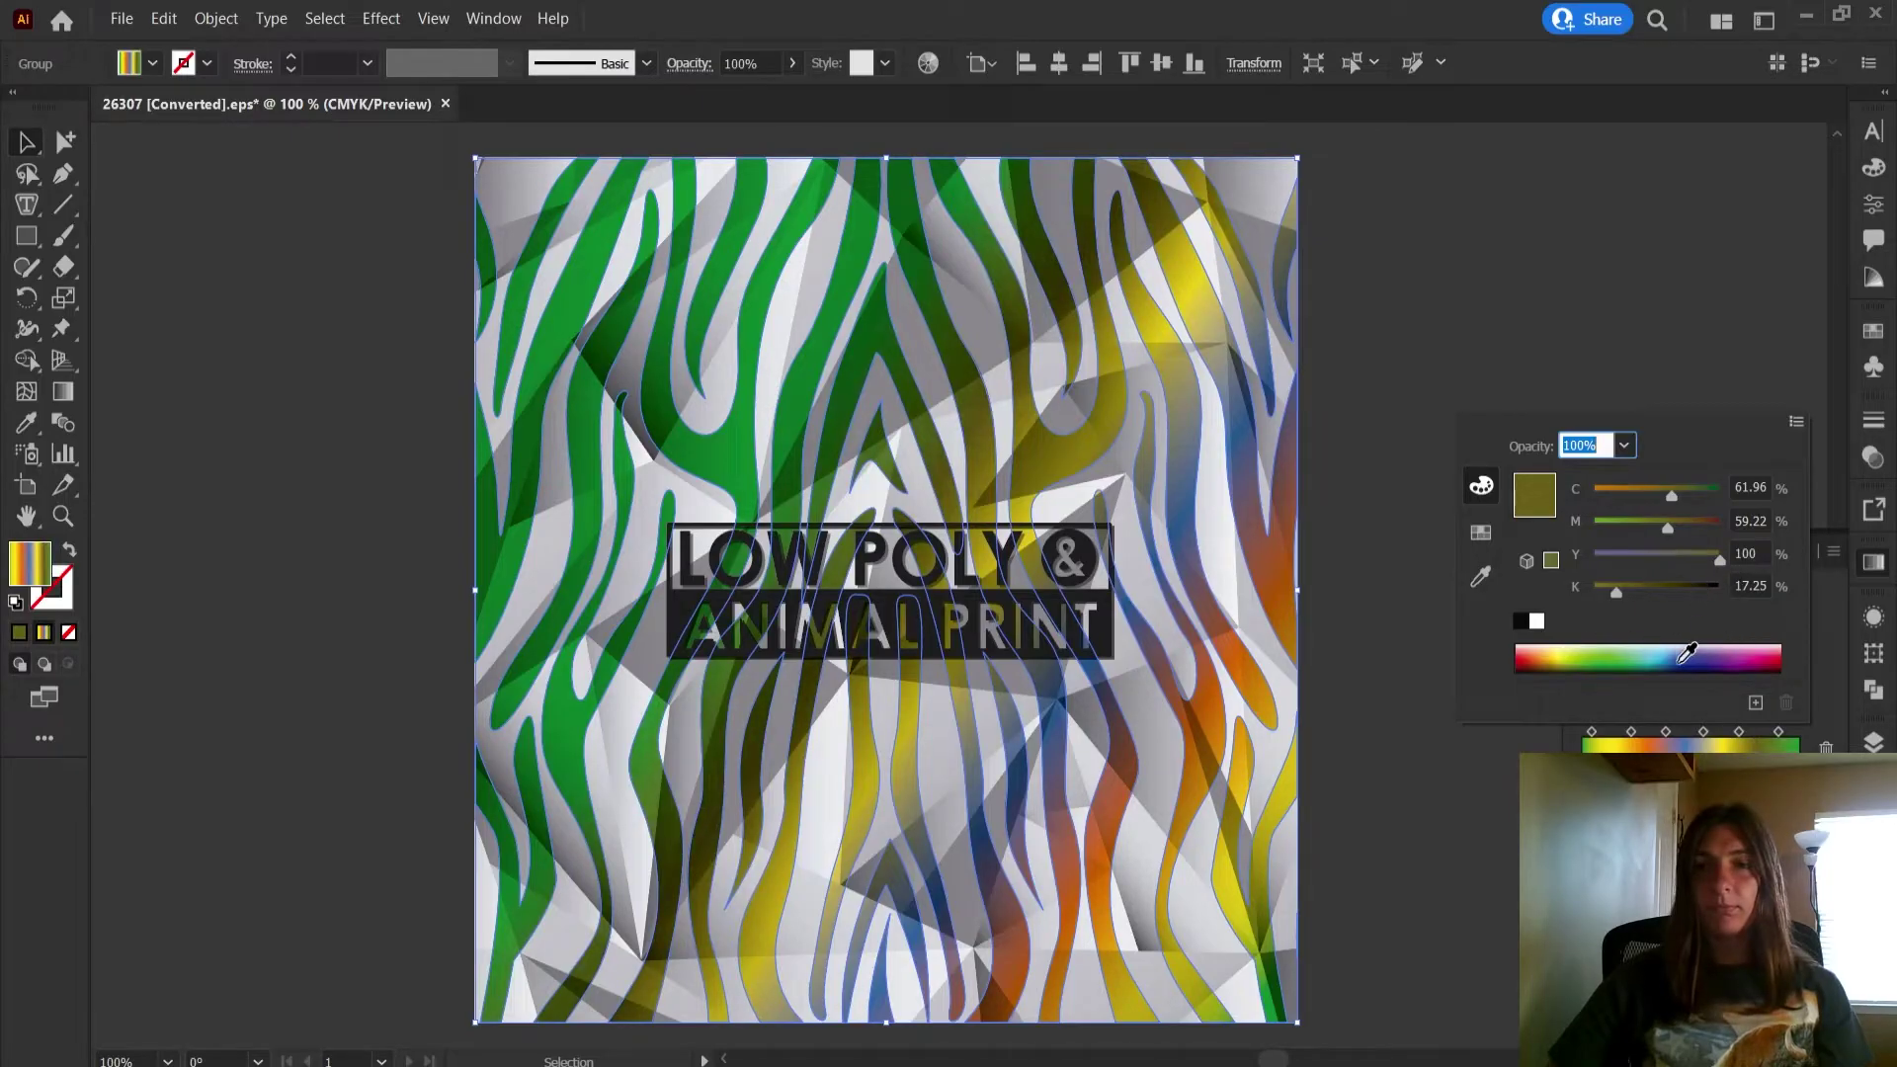
{"action": "left_click", "coordinate": [1680, 655]}
{"action": "left_click", "coordinate": [196, 249]}
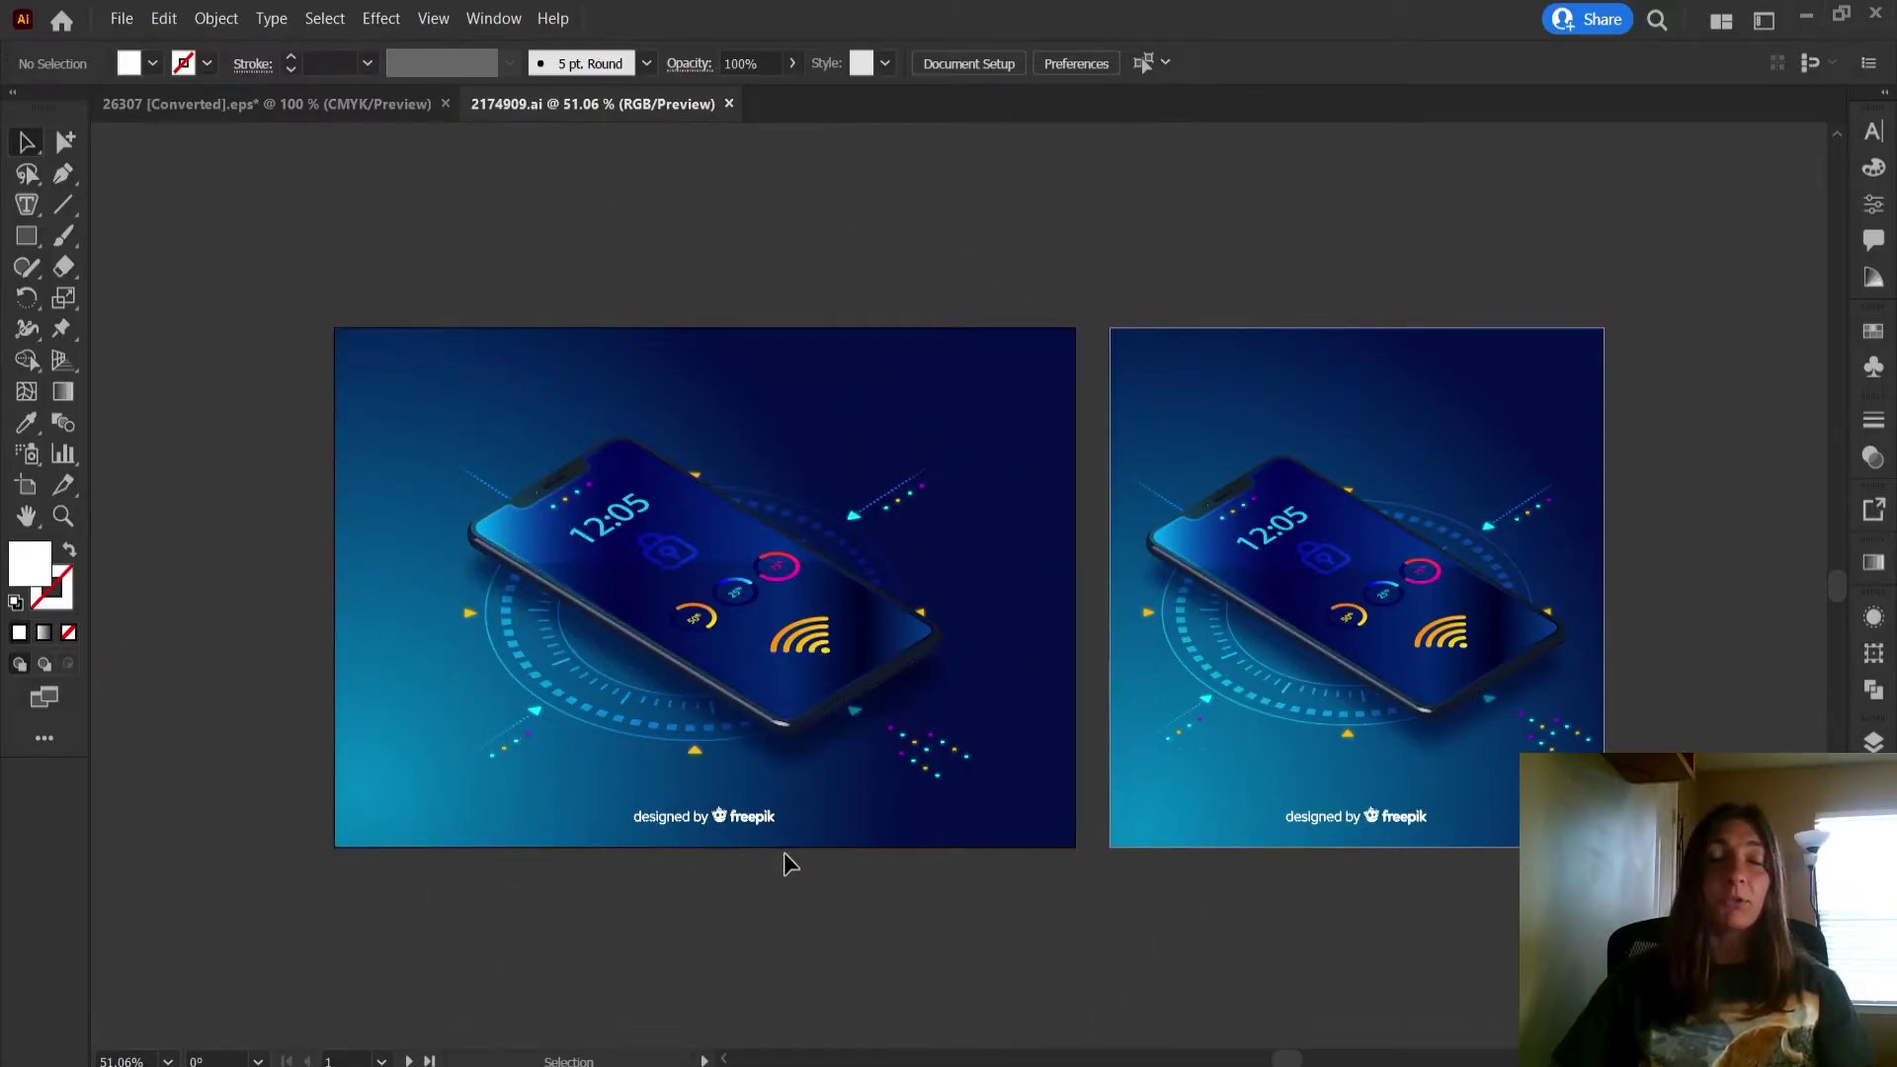
- Ungroup the phone artwork on the left artboard
{"action": "left_click", "coordinate": [713, 427]}
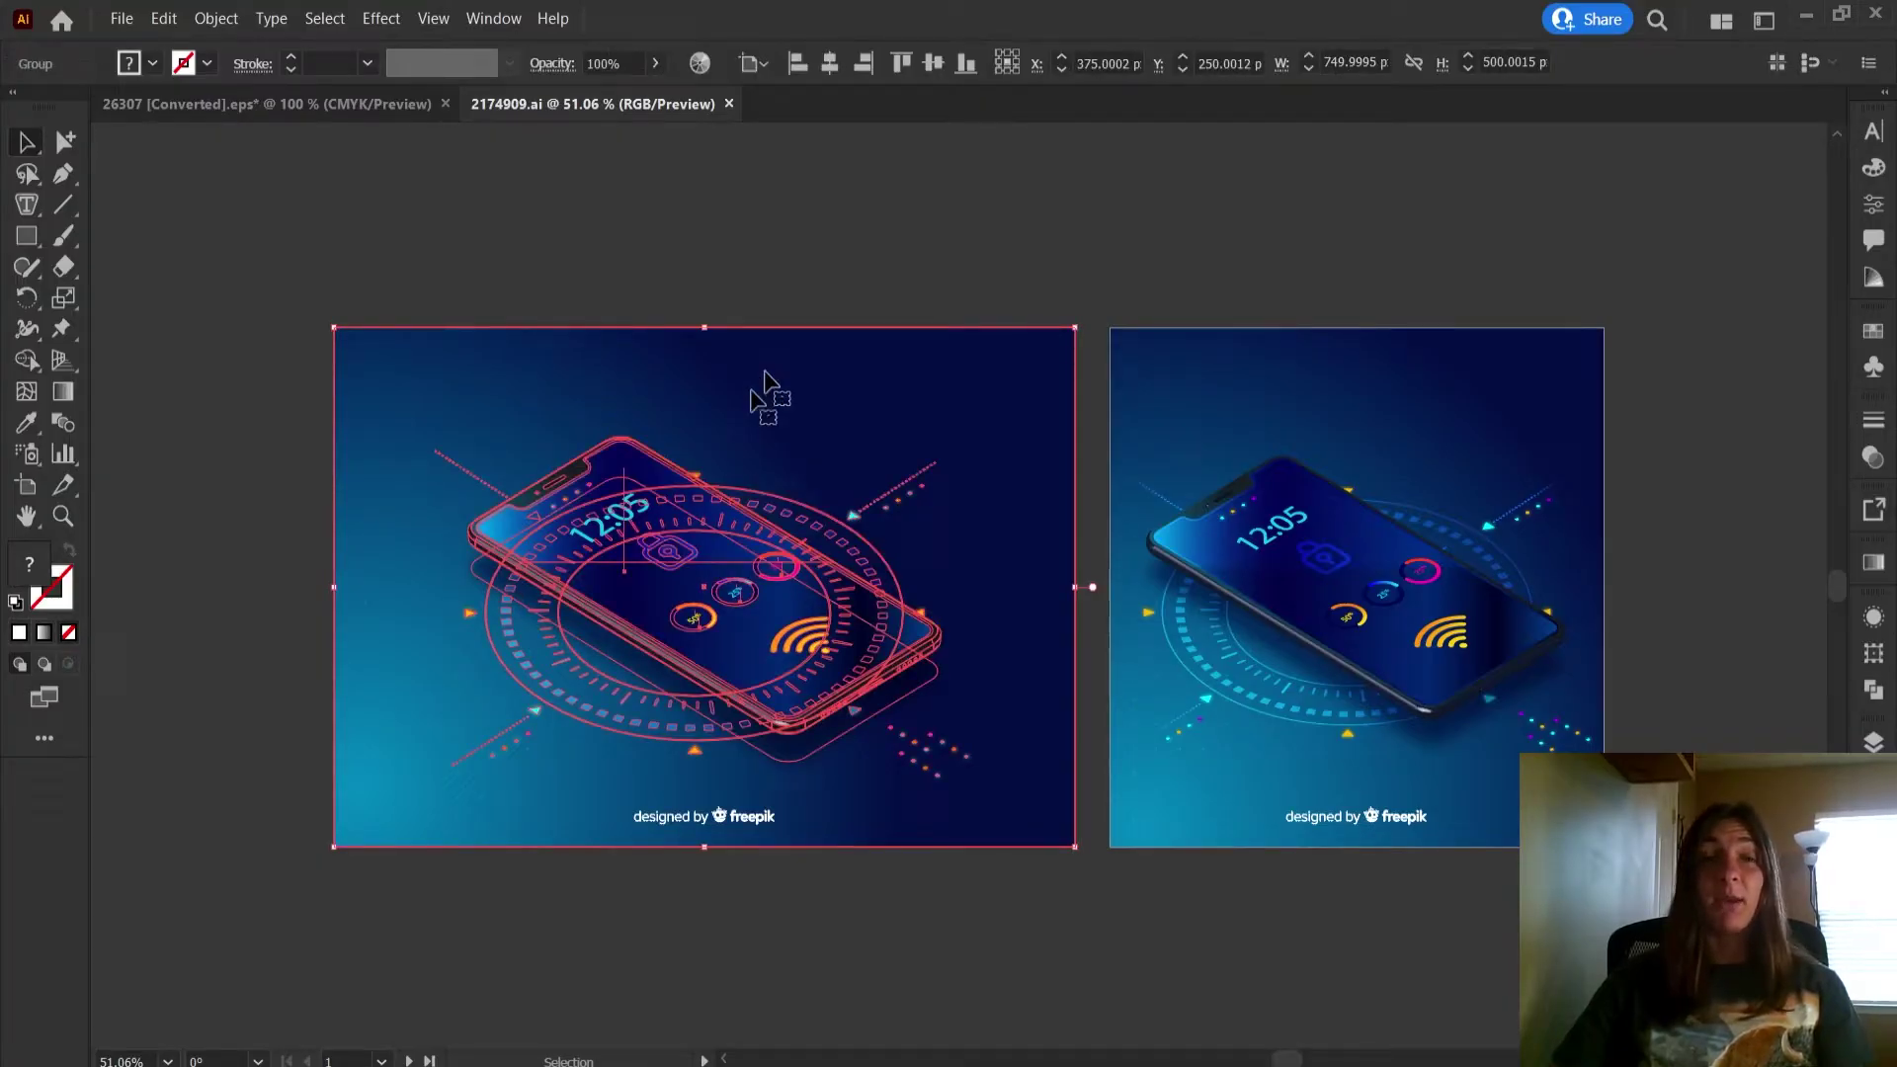
{"action": "left_click", "coordinate": [805, 222]}
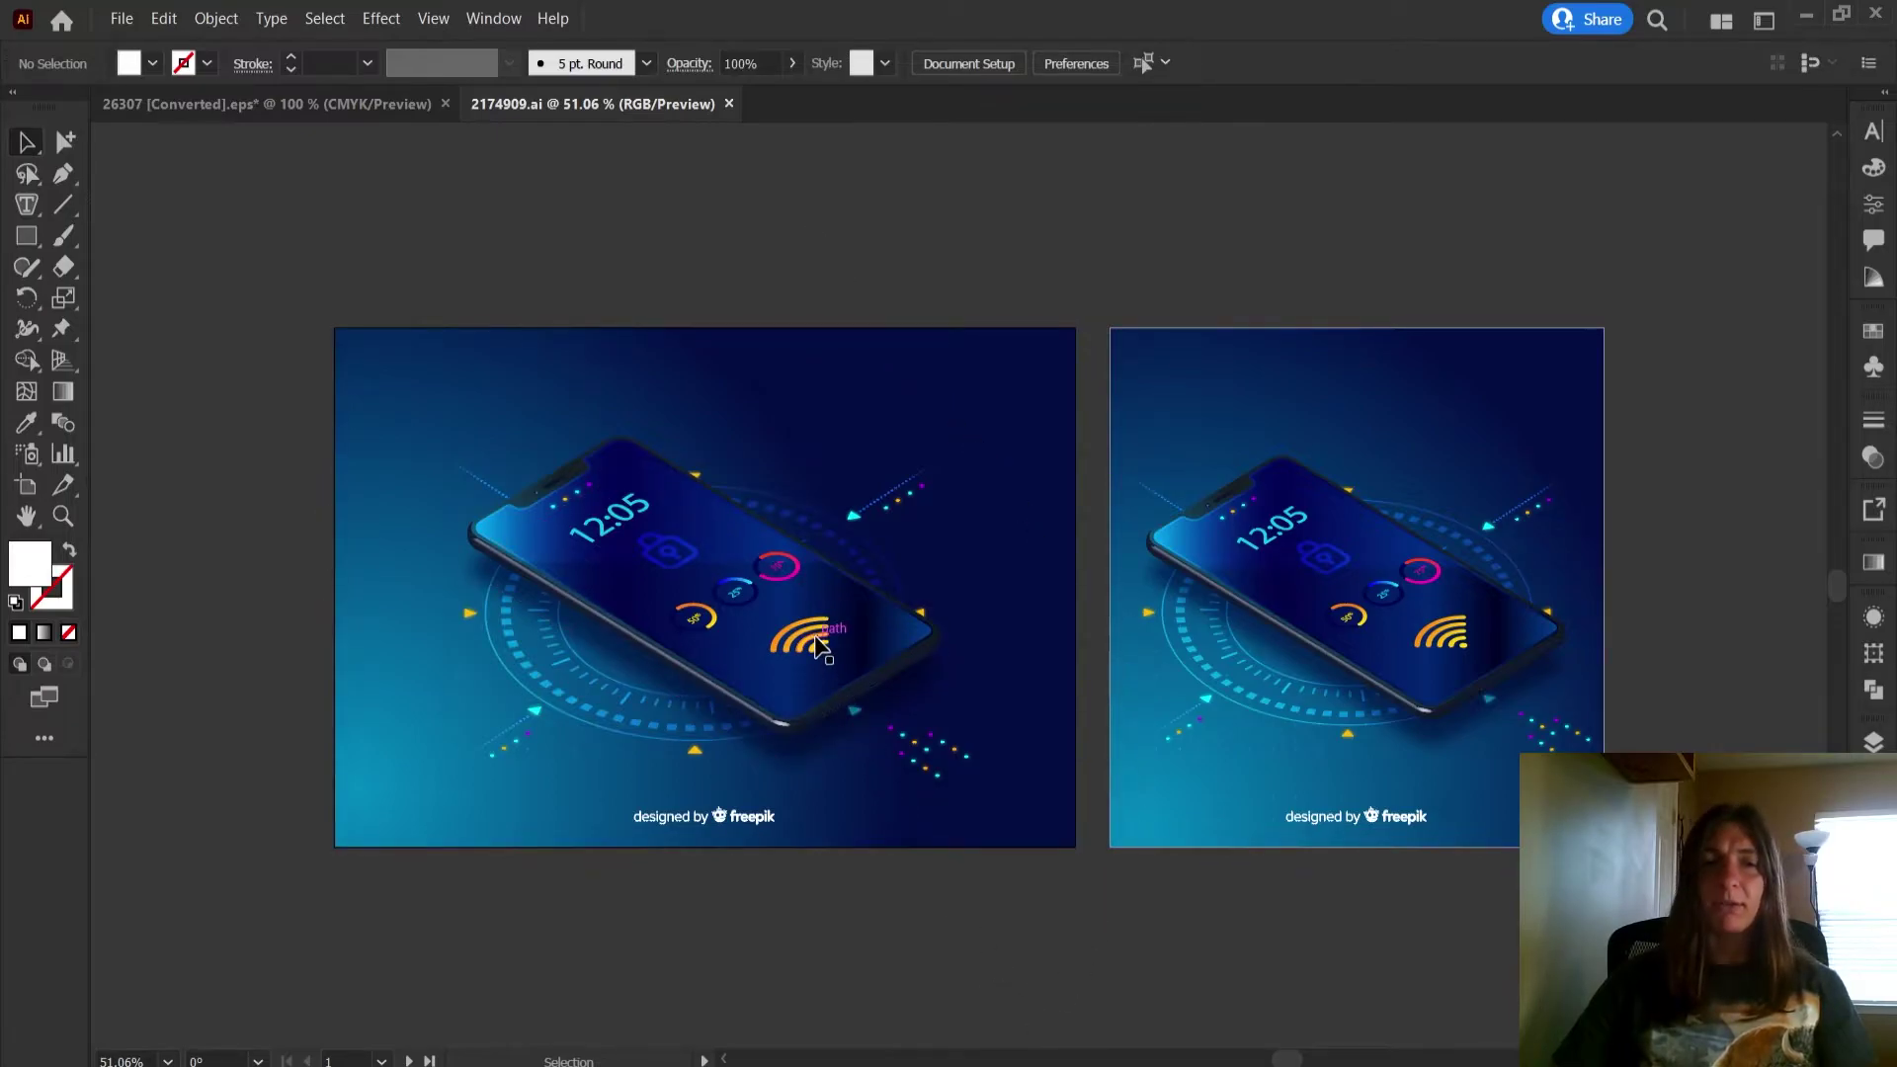
{"action": "left_click", "coordinate": [777, 642]}
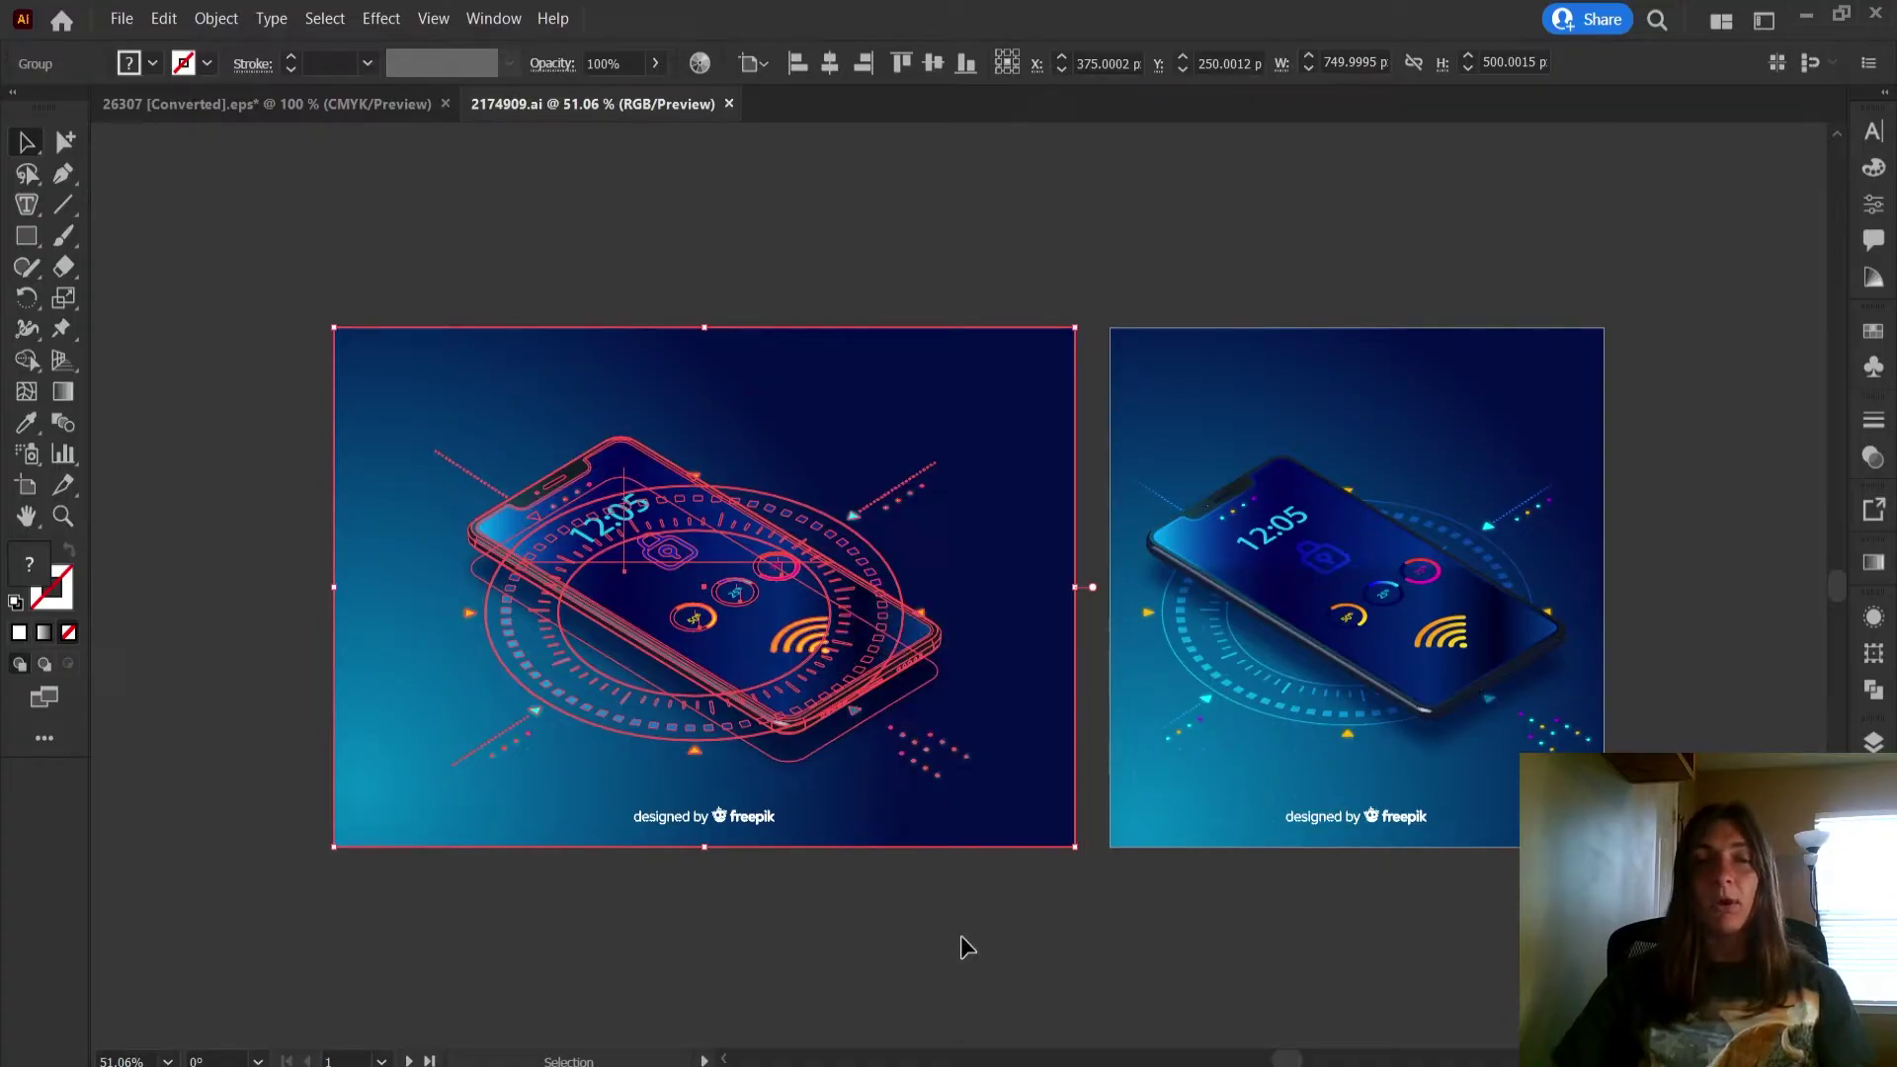
{"action": "right_click", "coordinate": [828, 590]}
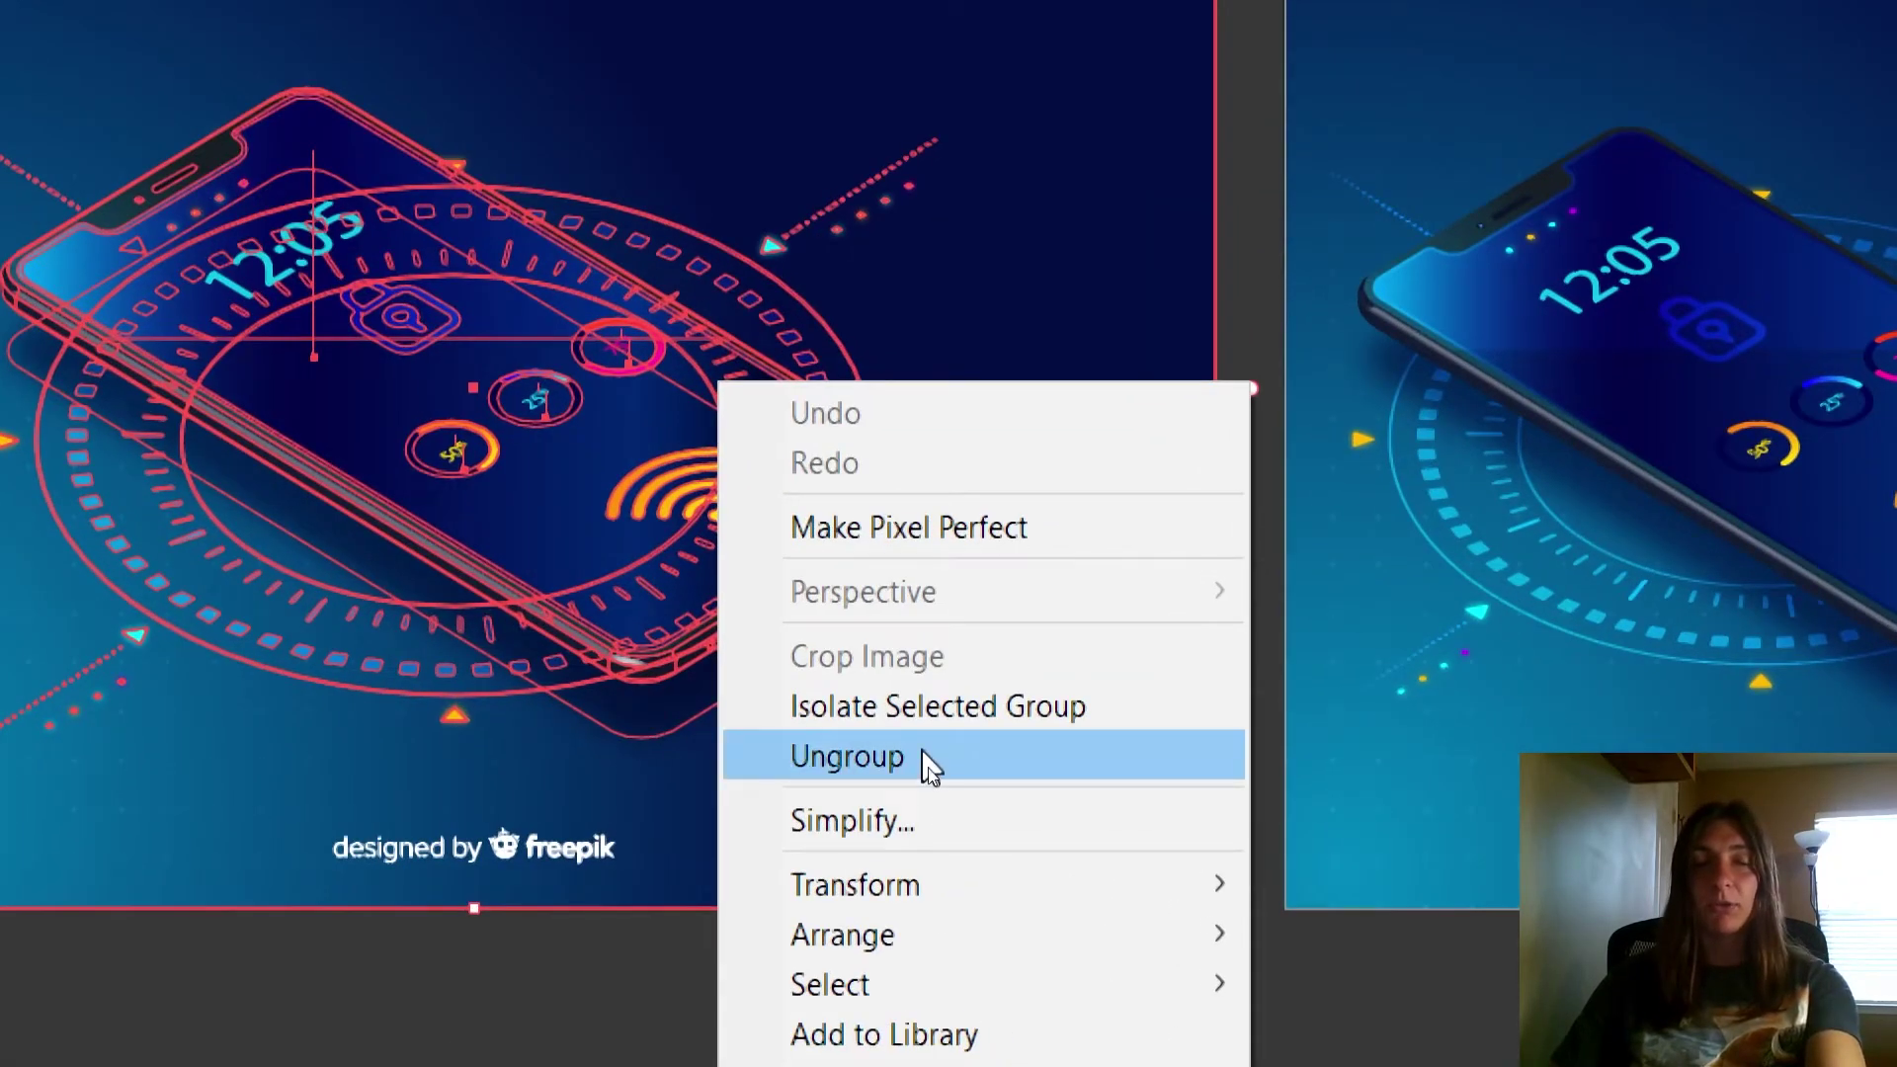
{"action": "left_click", "coordinate": [931, 772]}
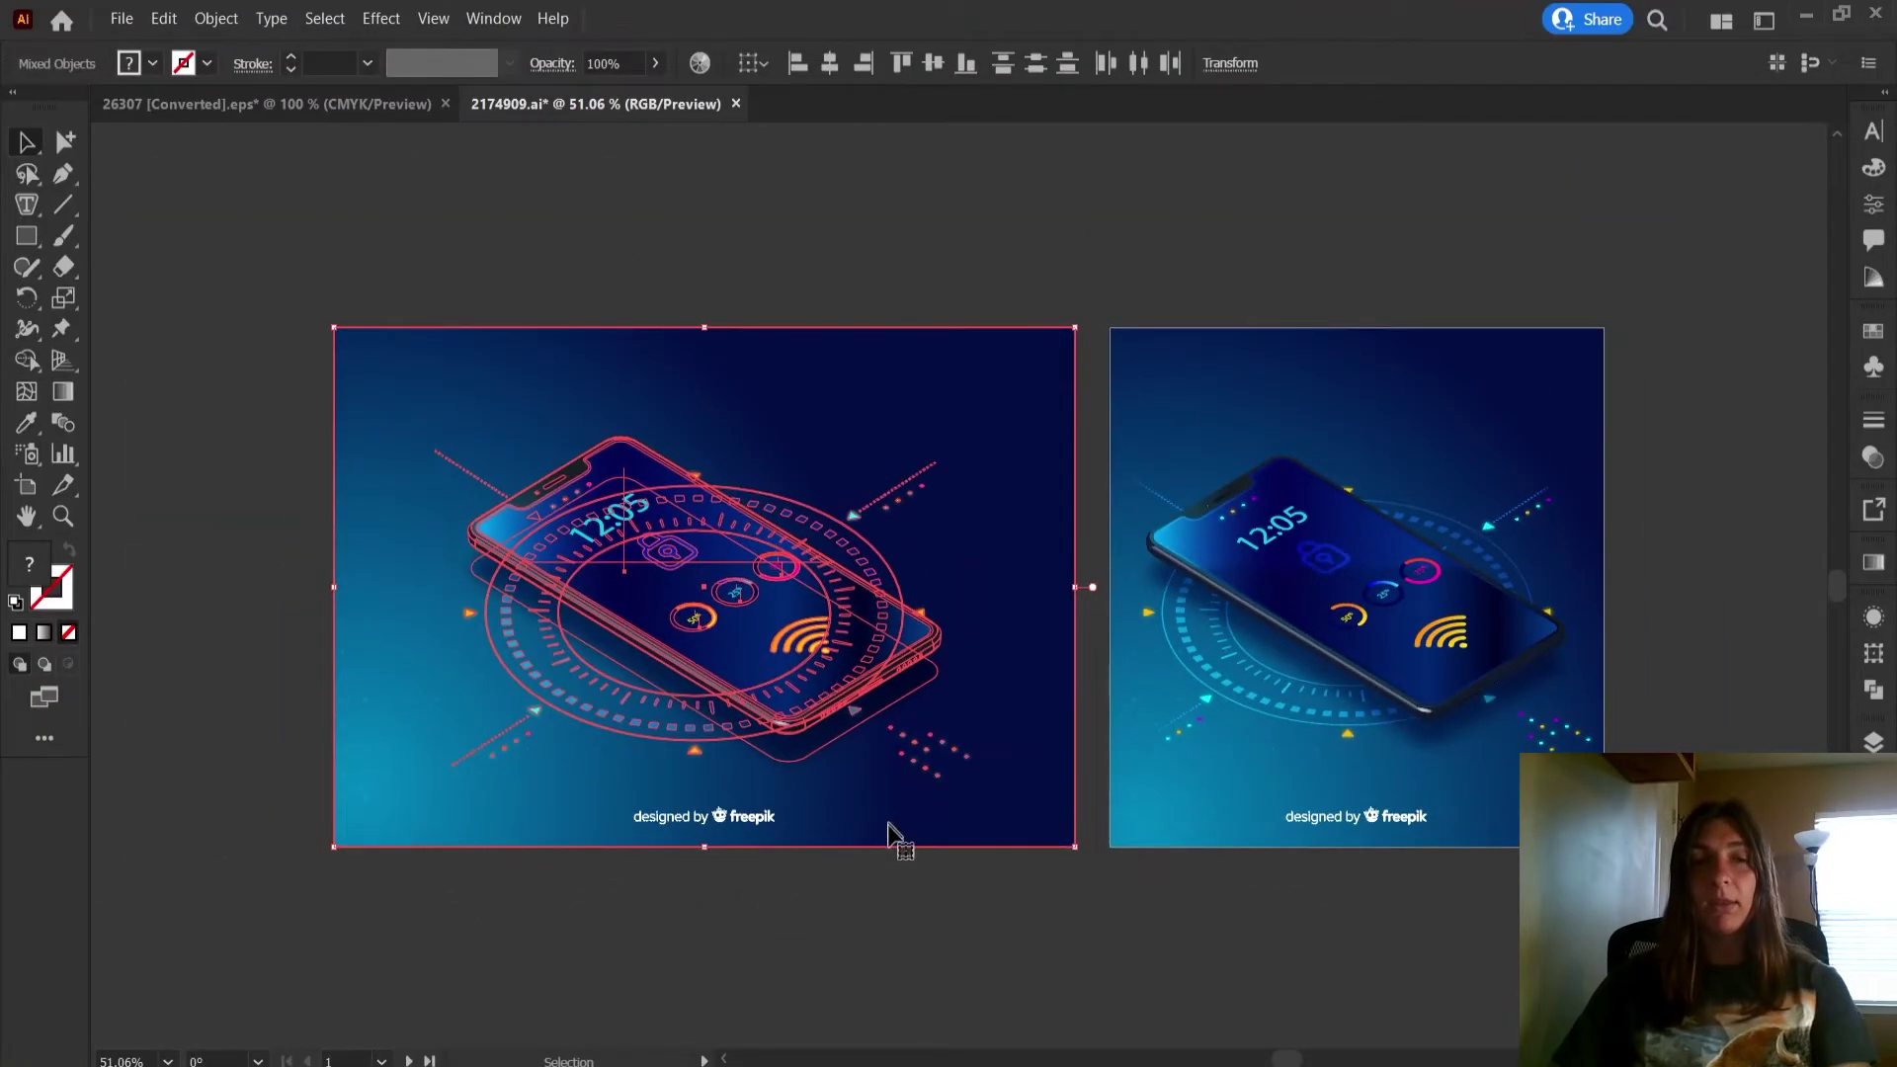
- Select the phone and the background in turn to confirm they are separate groups
{"action": "left_click", "coordinate": [822, 917]}
{"action": "left_click", "coordinate": [812, 644]}
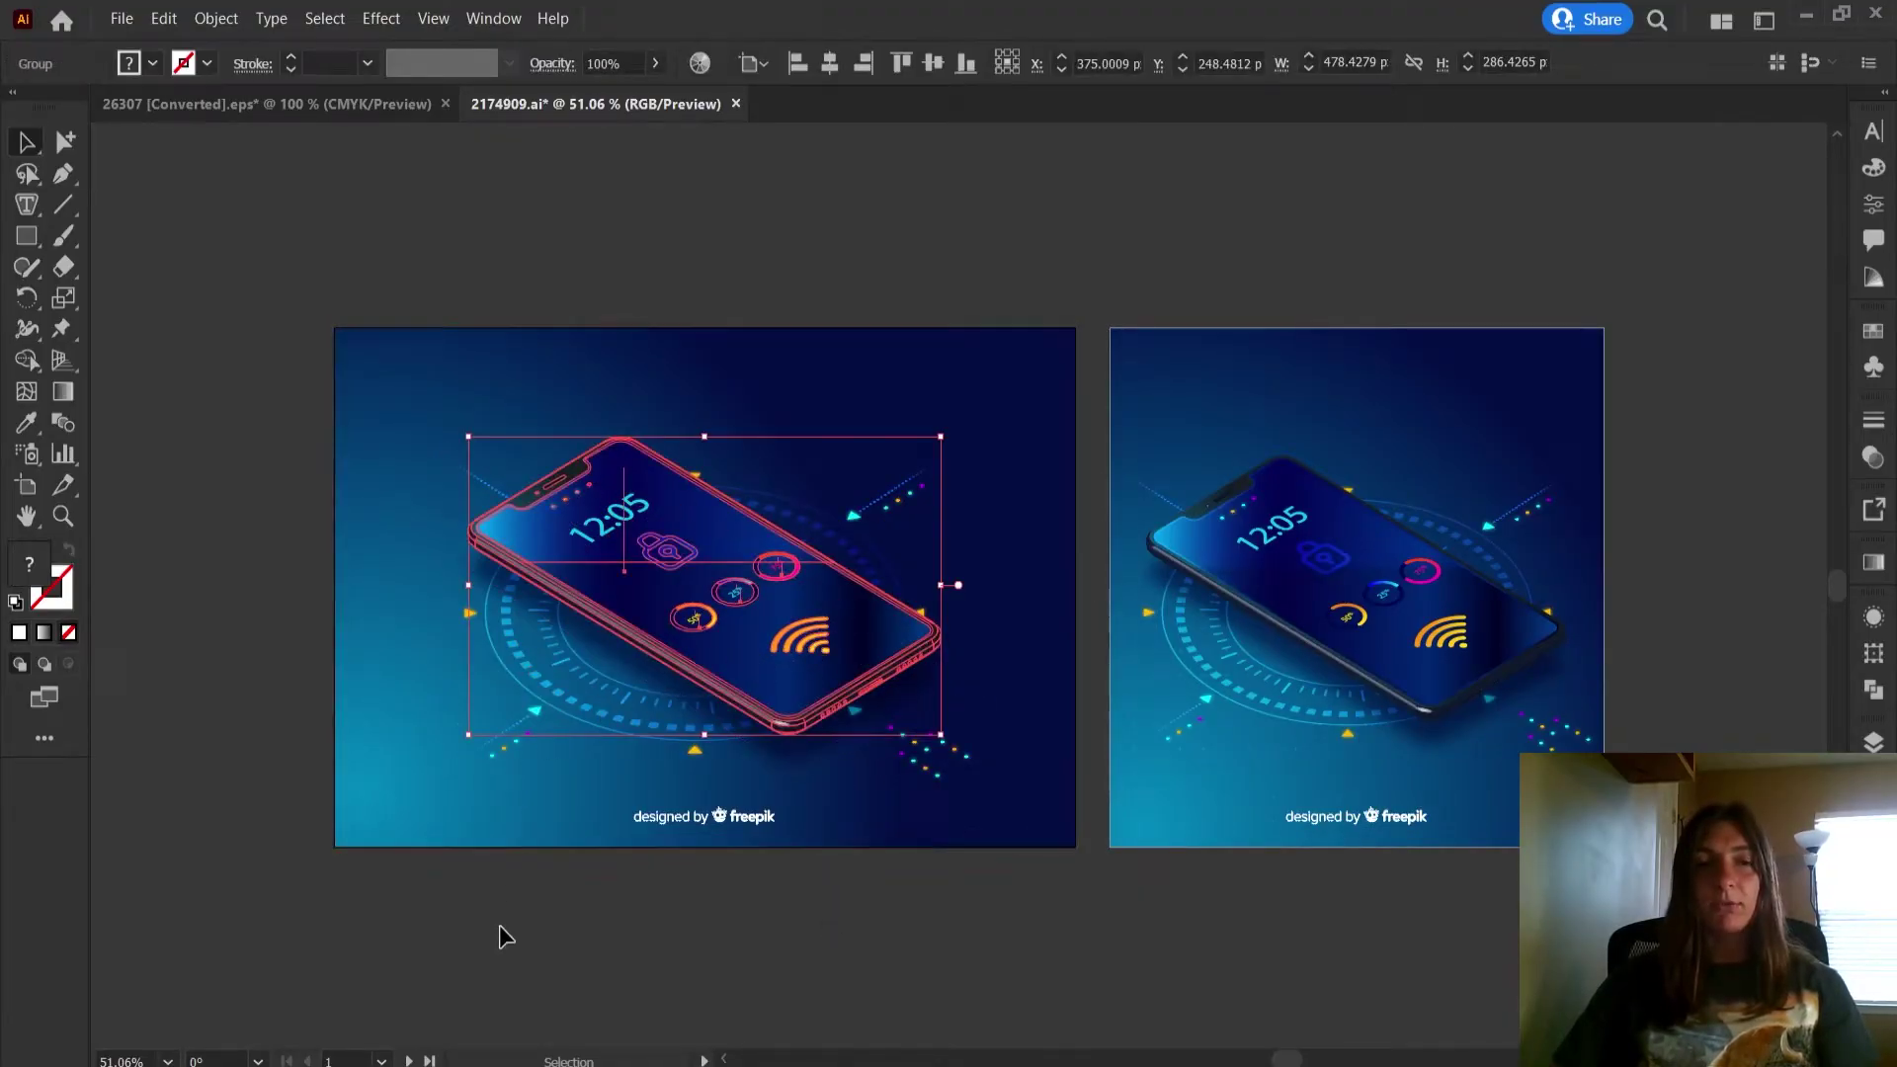
{"action": "left_click", "coordinate": [754, 425]}
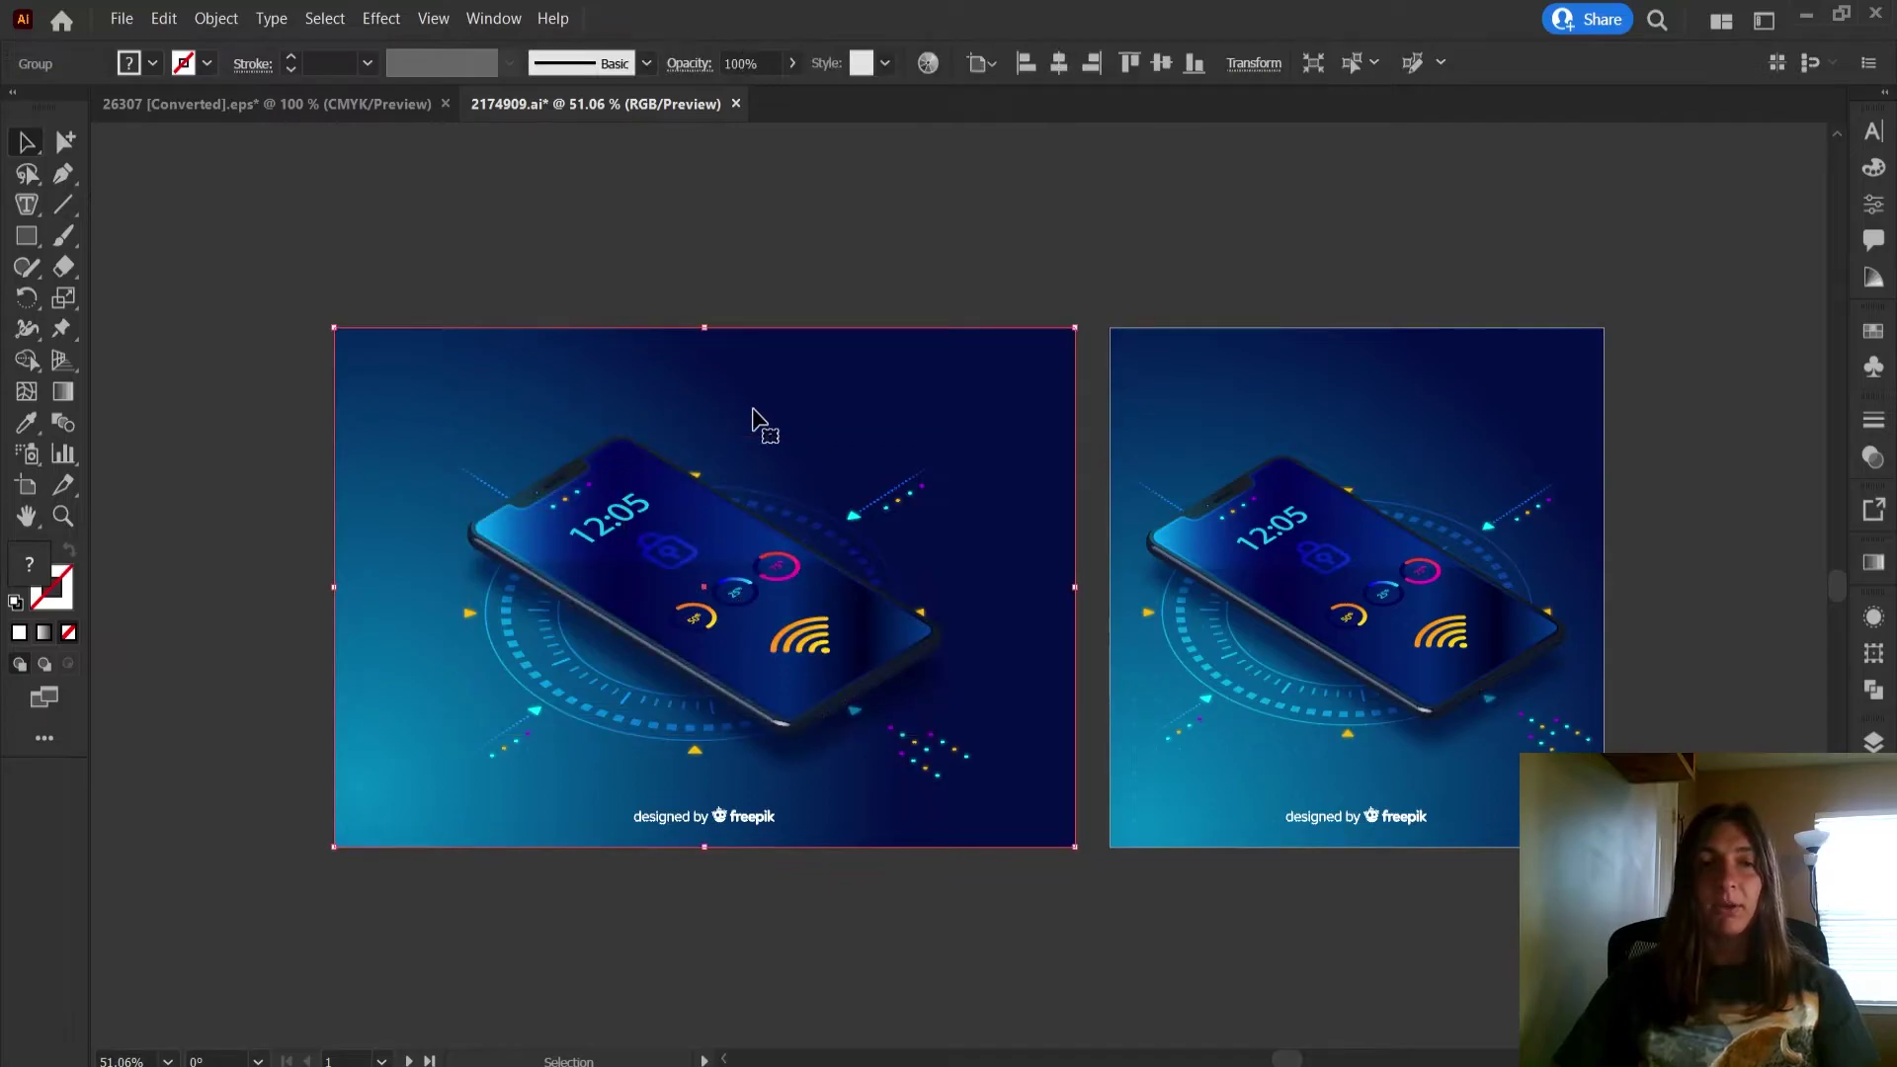
{"action": "left_click", "coordinate": [698, 555]}
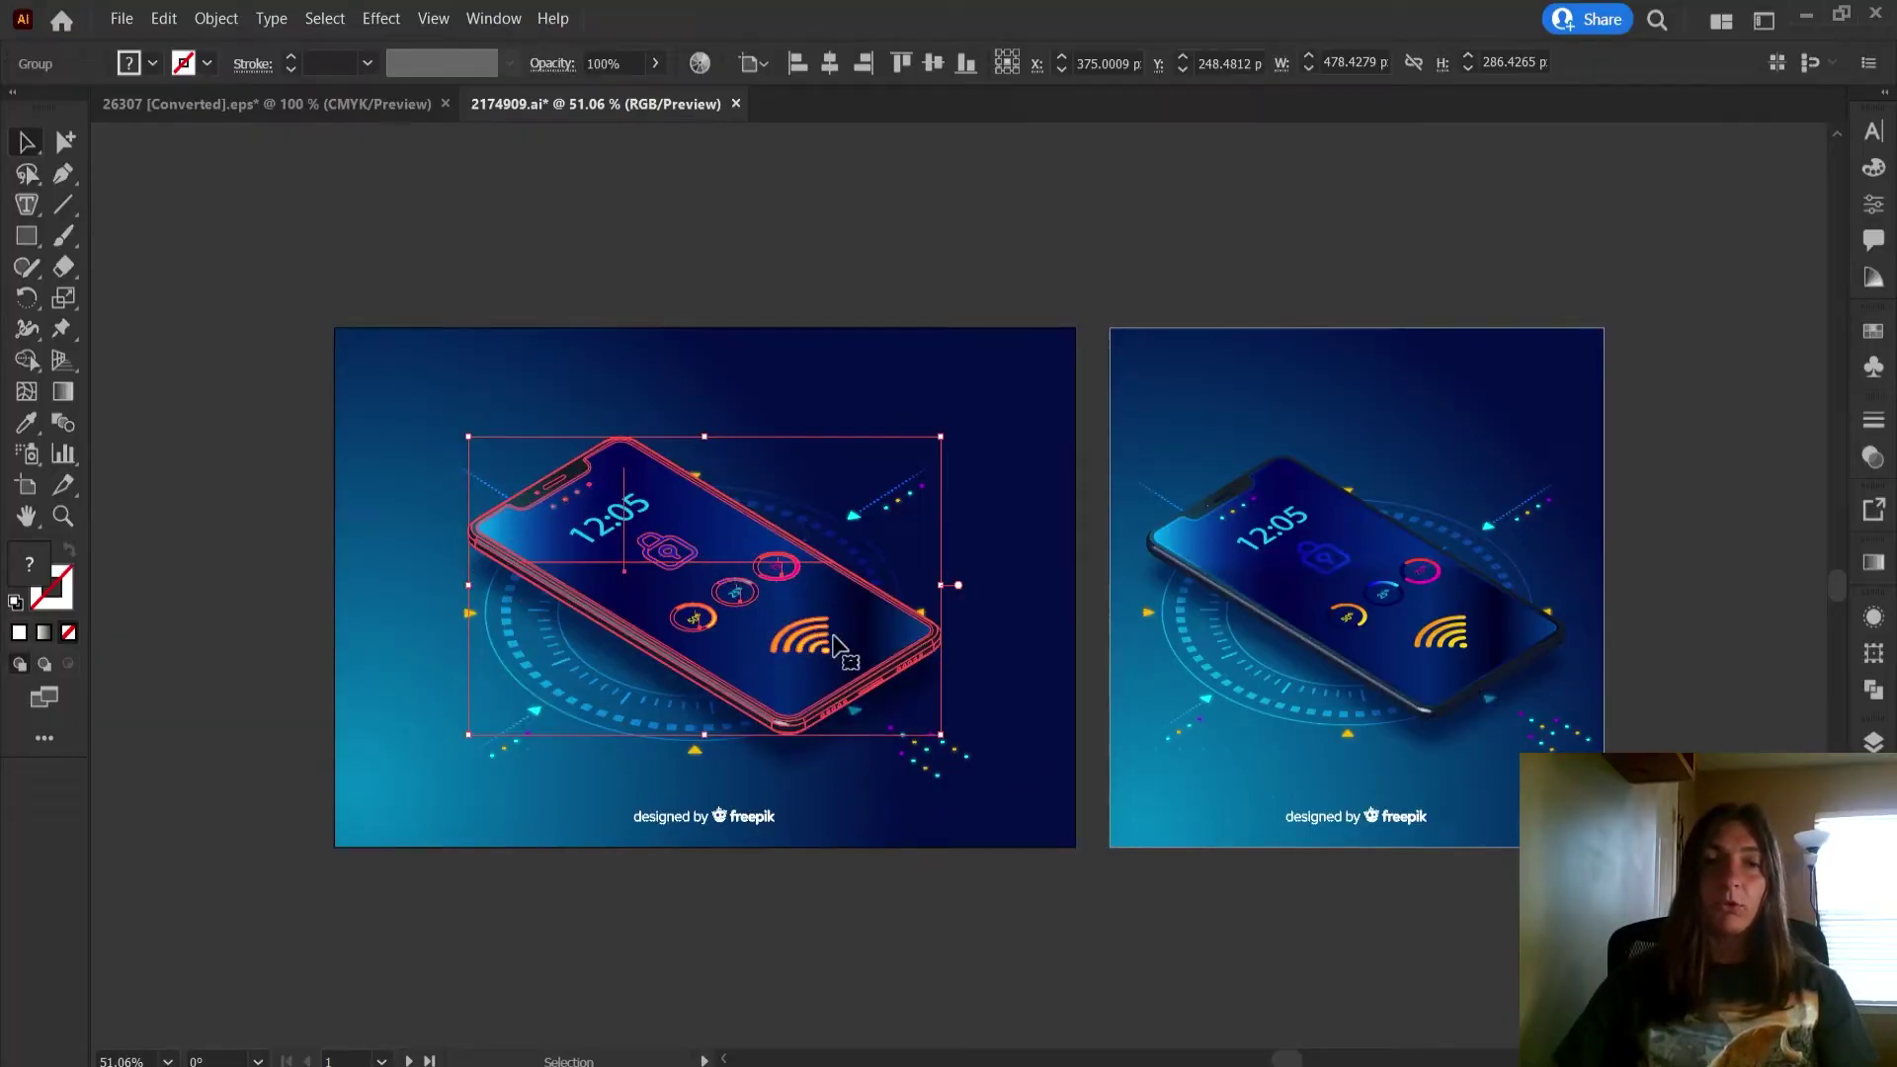
- Ungroup the phone and its screen-icons group, then select the orange wifi icon
{"action": "right_click", "coordinate": [786, 627]}
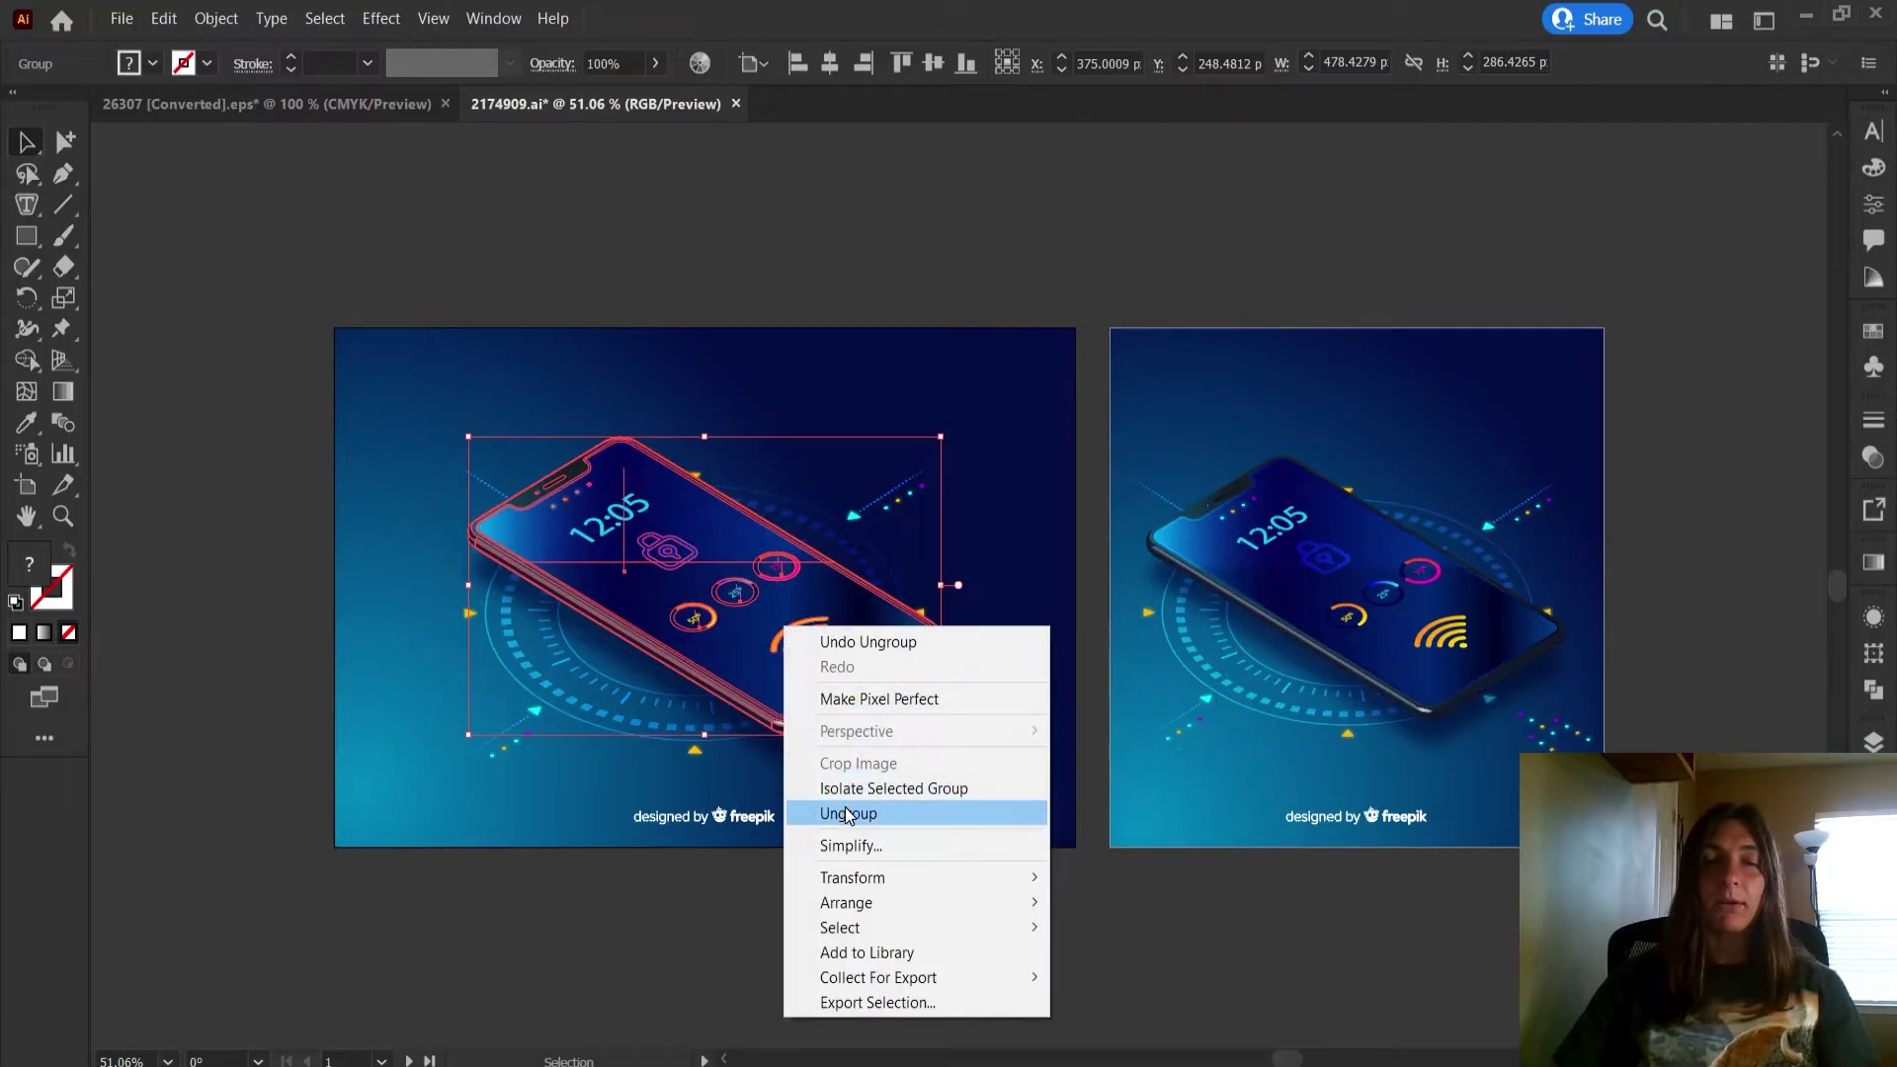
{"action": "left_click", "coordinate": [848, 813]}
{"action": "left_click", "coordinate": [834, 893]}
{"action": "left_click", "coordinate": [800, 644]}
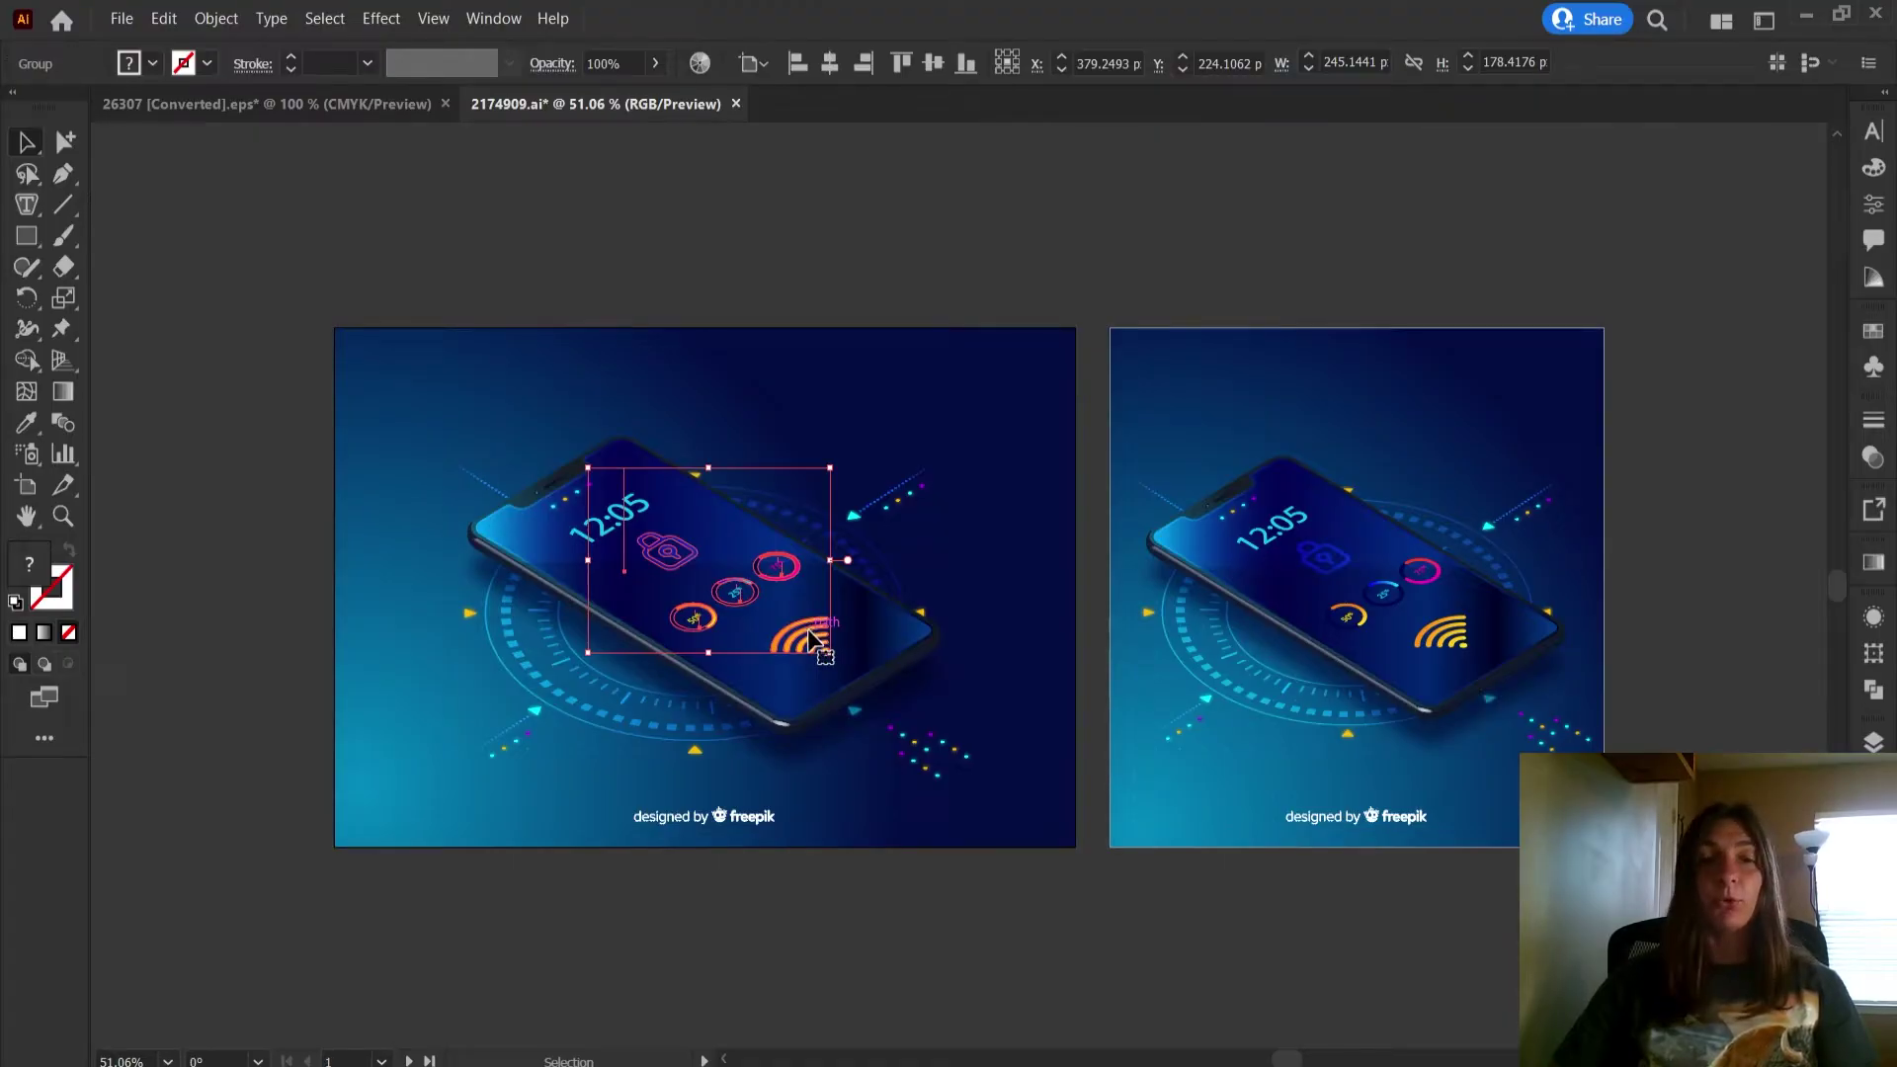
{"action": "right_click", "coordinate": [810, 633]}
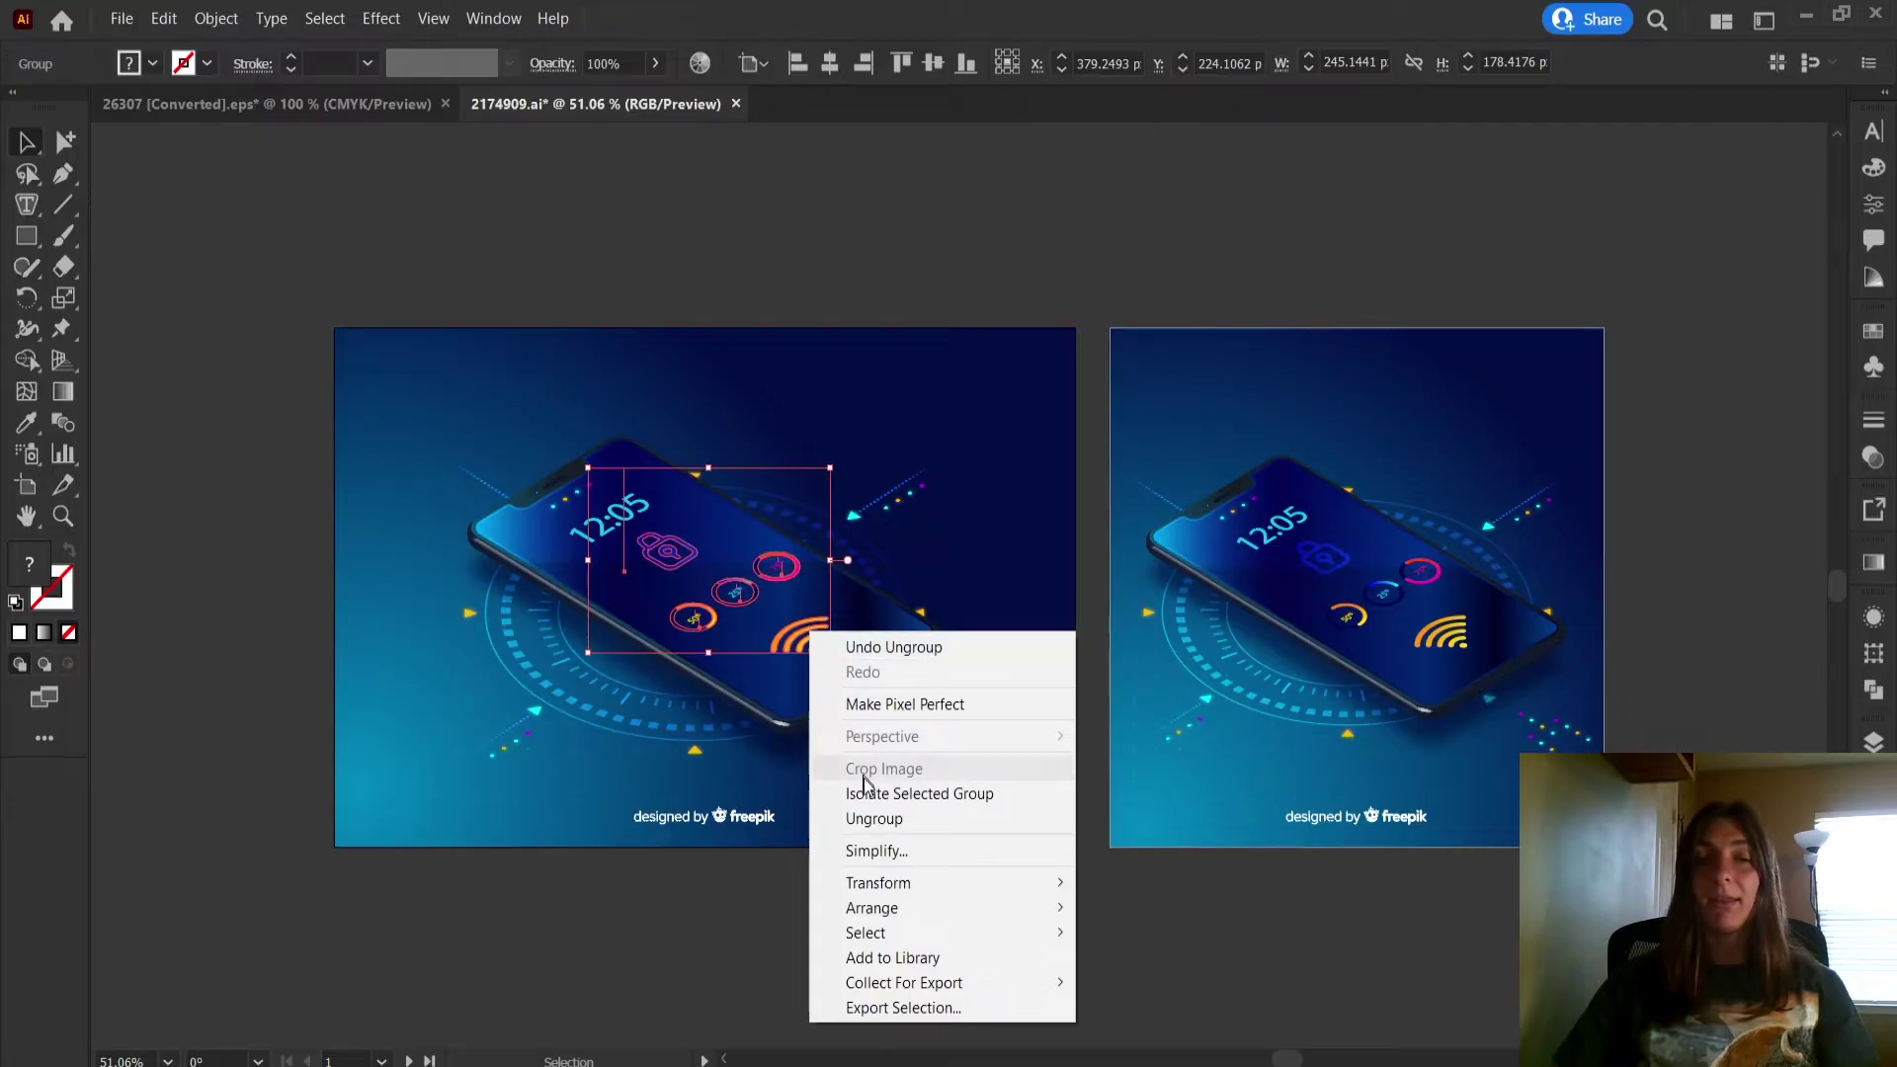
{"action": "left_click", "coordinate": [873, 819]}
{"action": "left_click", "coordinate": [822, 640]}
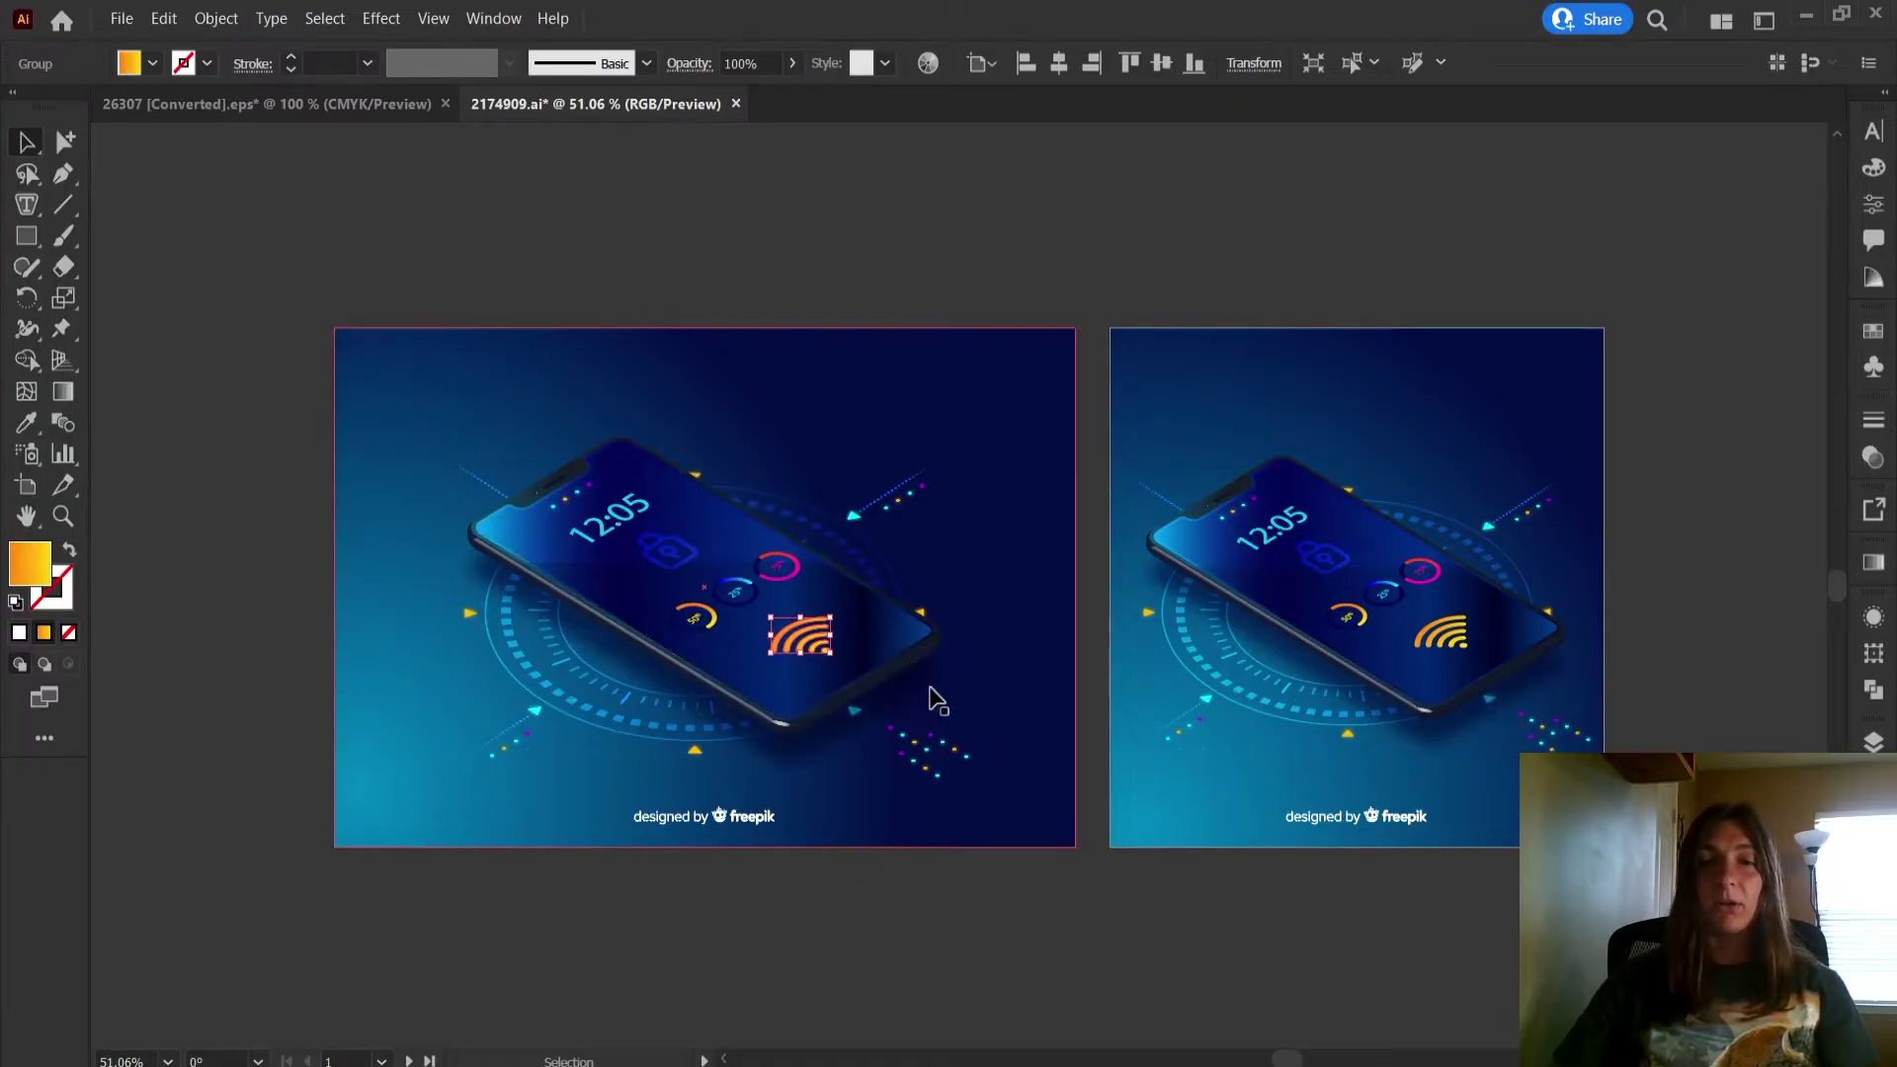
- Change the wifi icon gradient's yellow stop to magenta from the Swatches
{"action": "left_click", "coordinate": [1872, 566]}
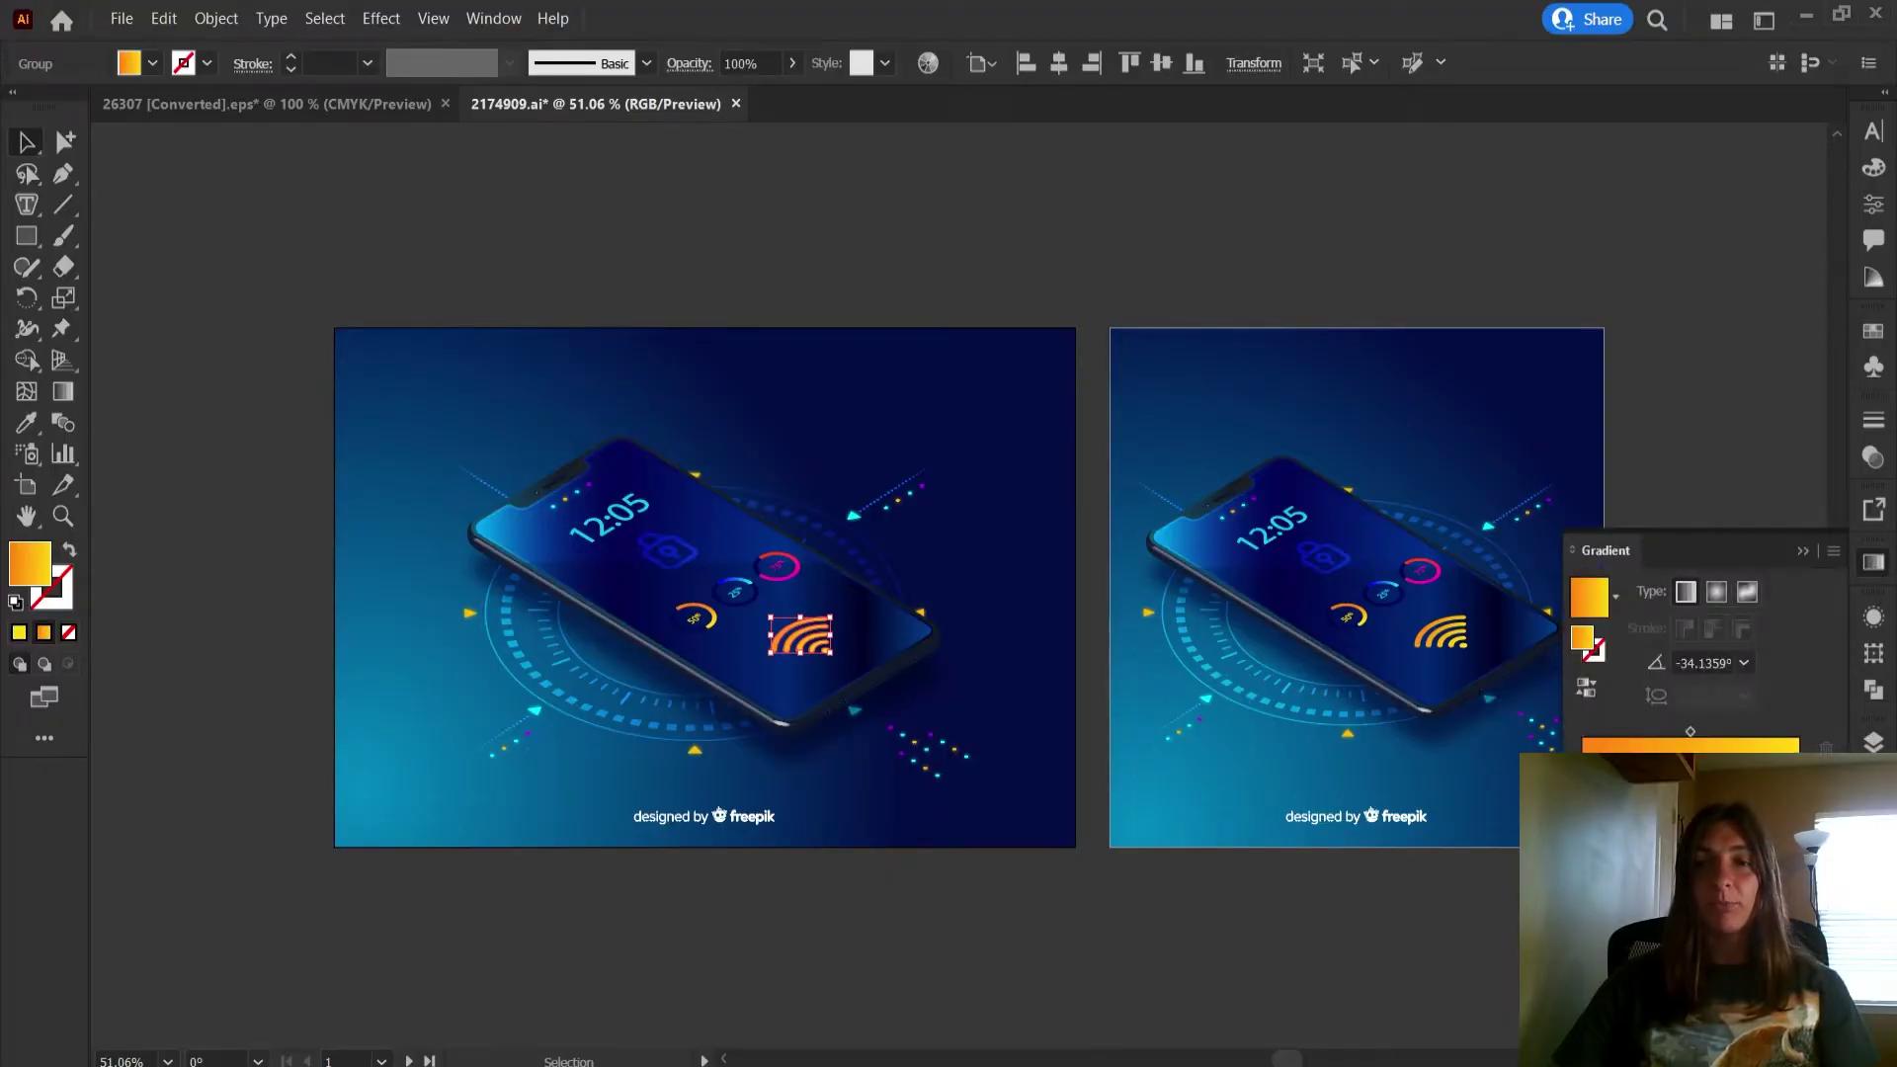
{"action": "double_click", "coordinate": [1796, 766]}
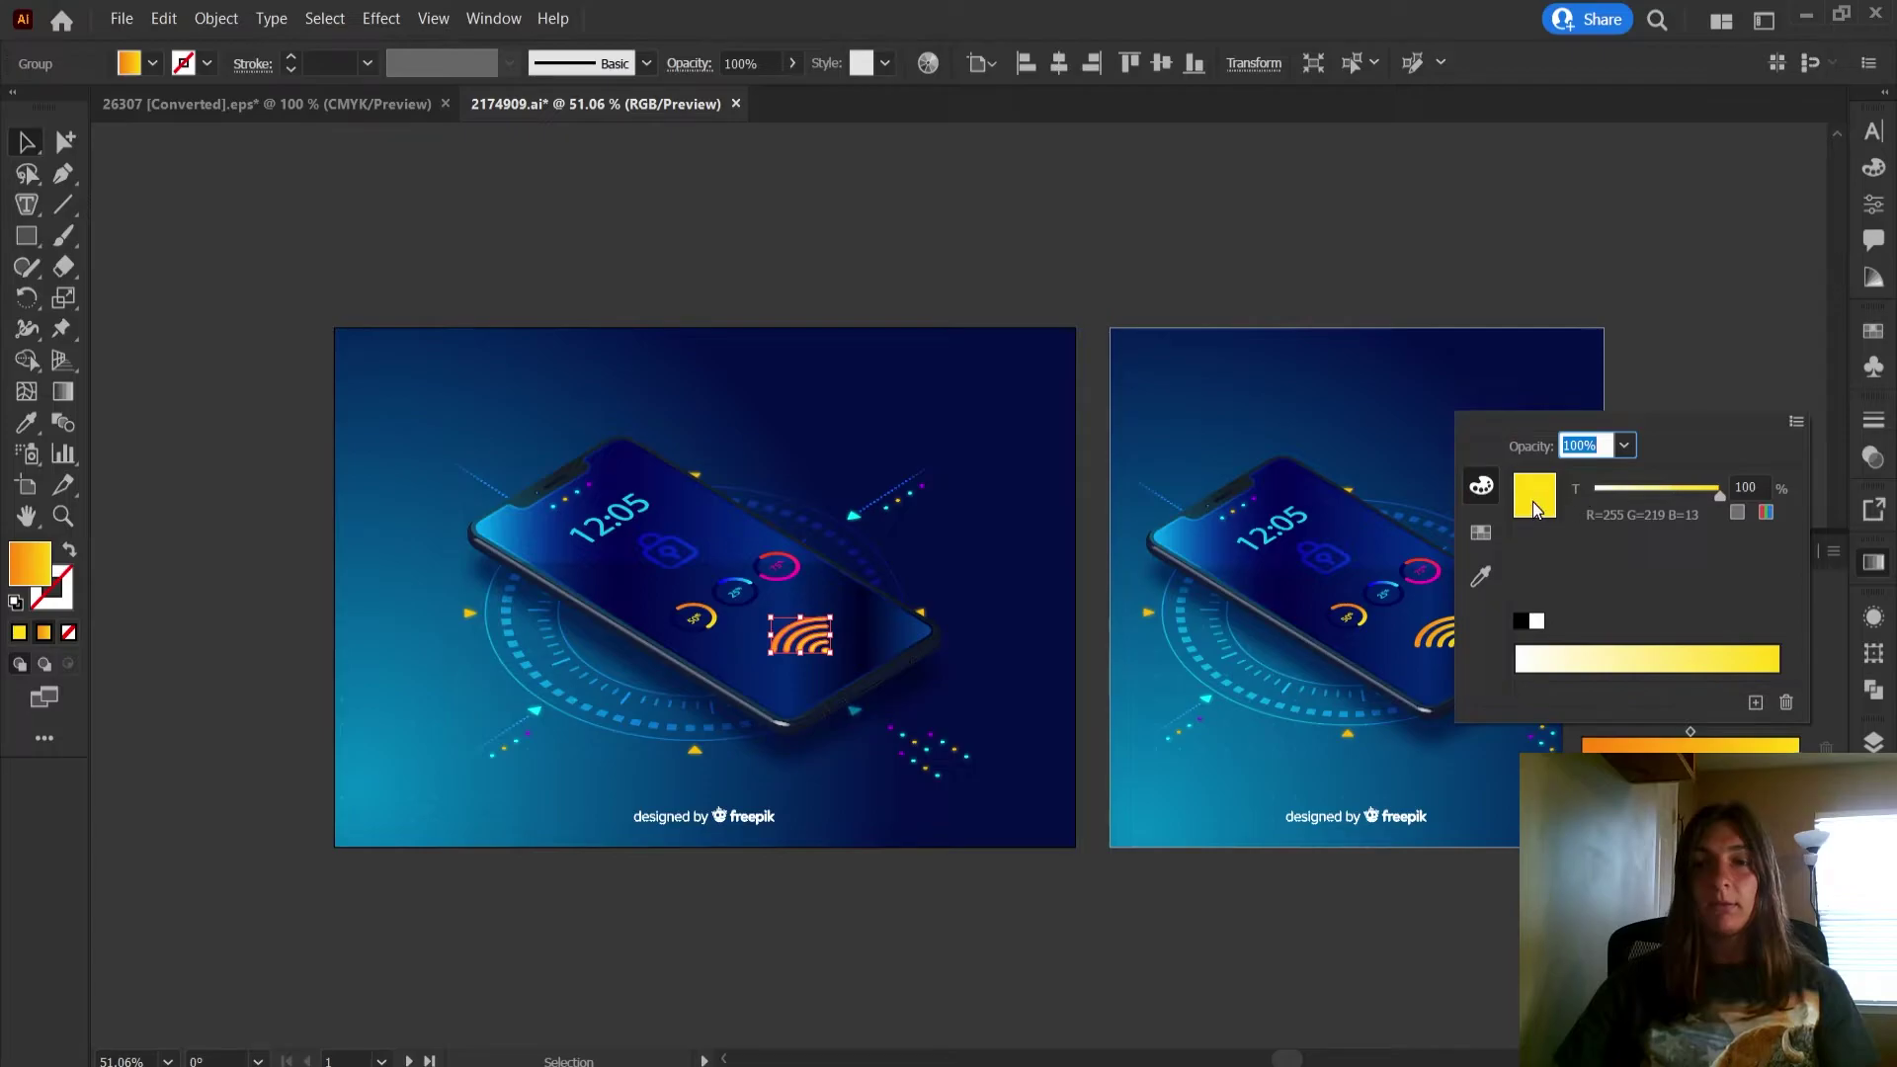
{"action": "left_click", "coordinate": [1480, 532]}
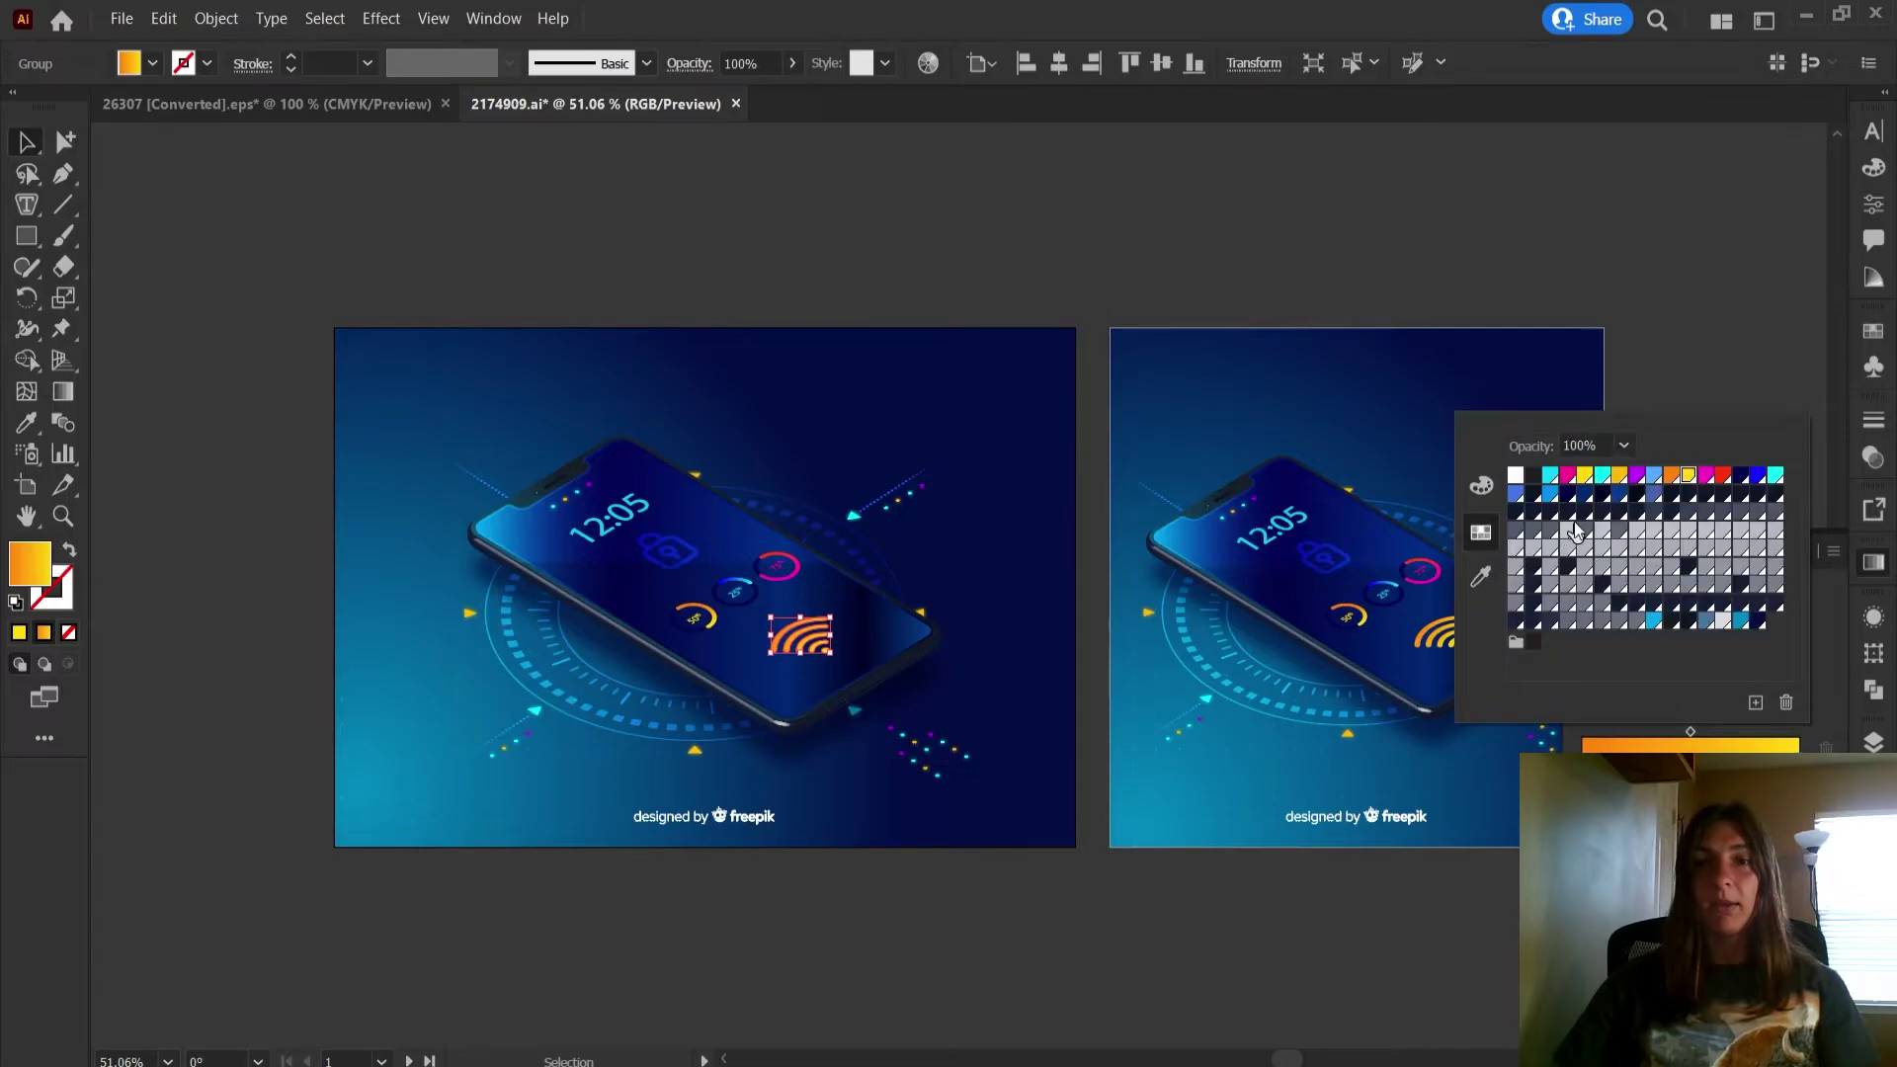
{"action": "left_click", "coordinate": [1637, 475]}
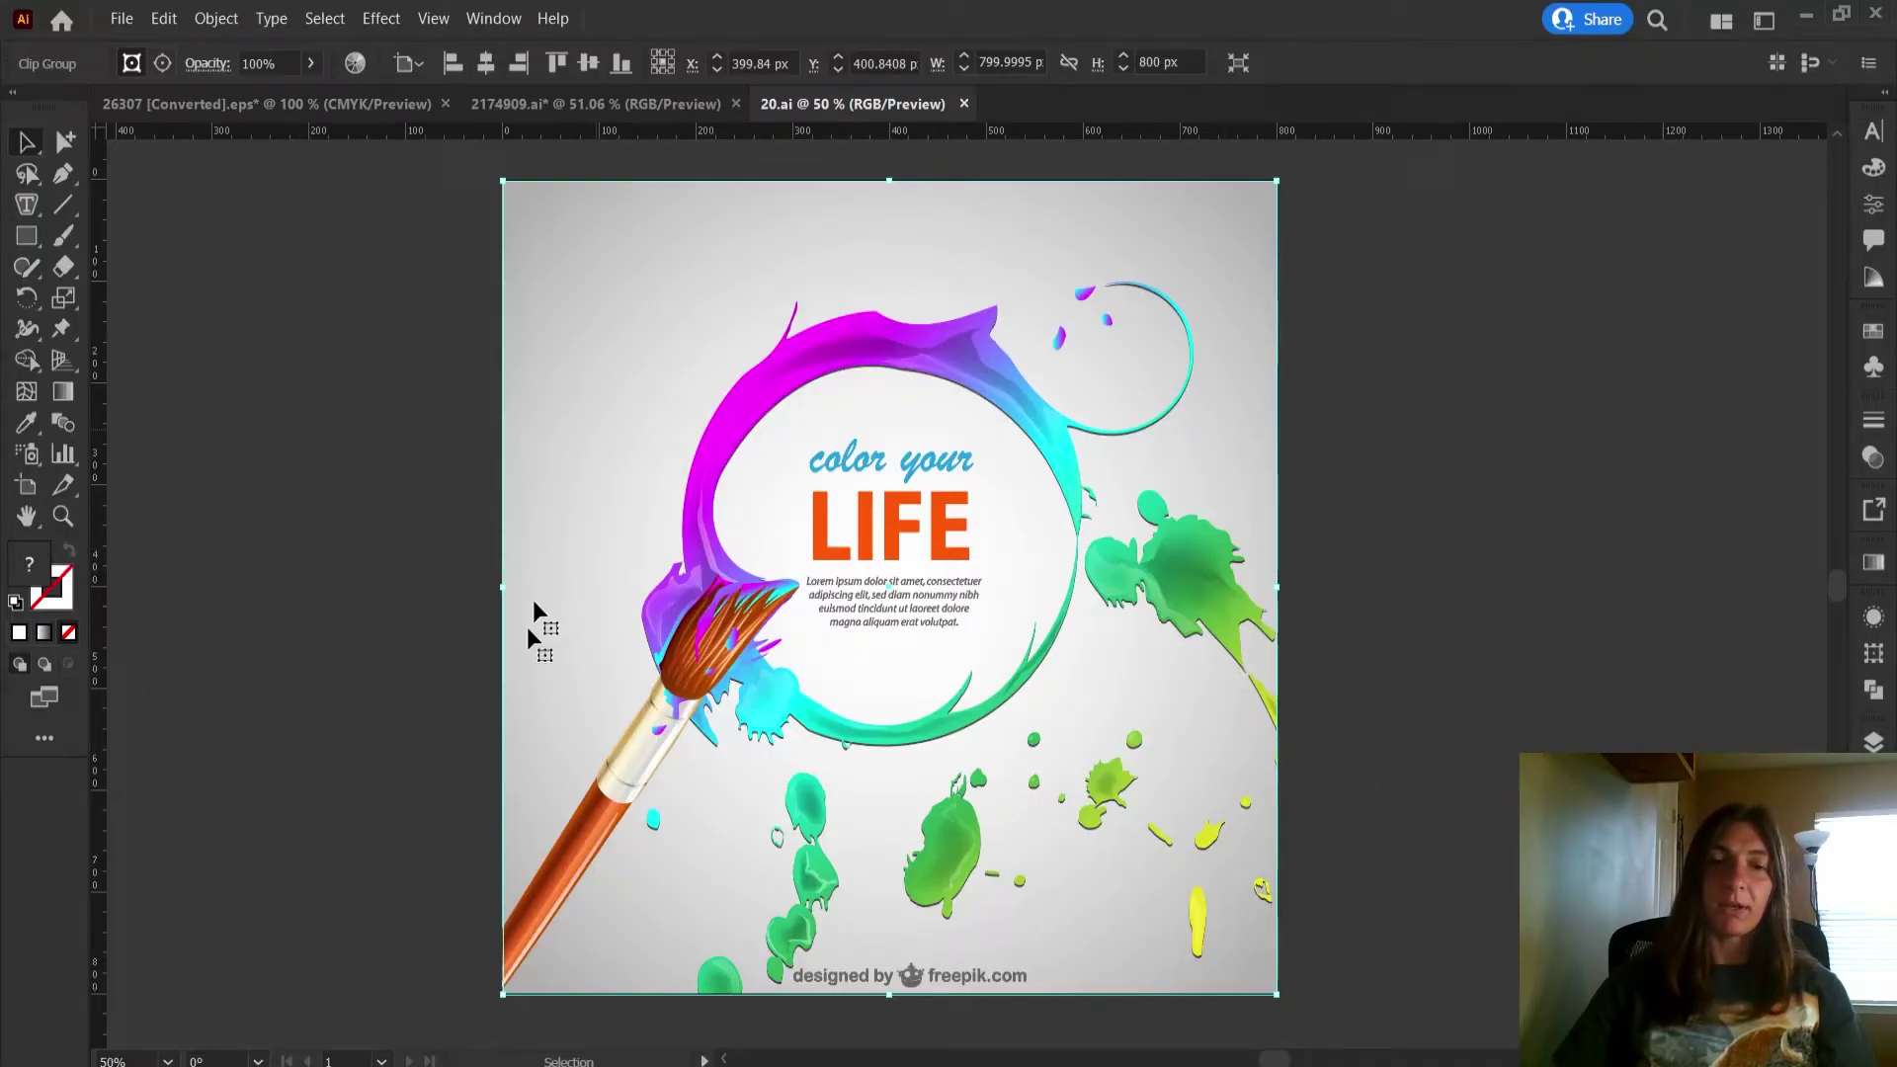
- Select the poster's Clip Group and release its clipping mask
{"action": "left_click", "coordinate": [1383, 302]}
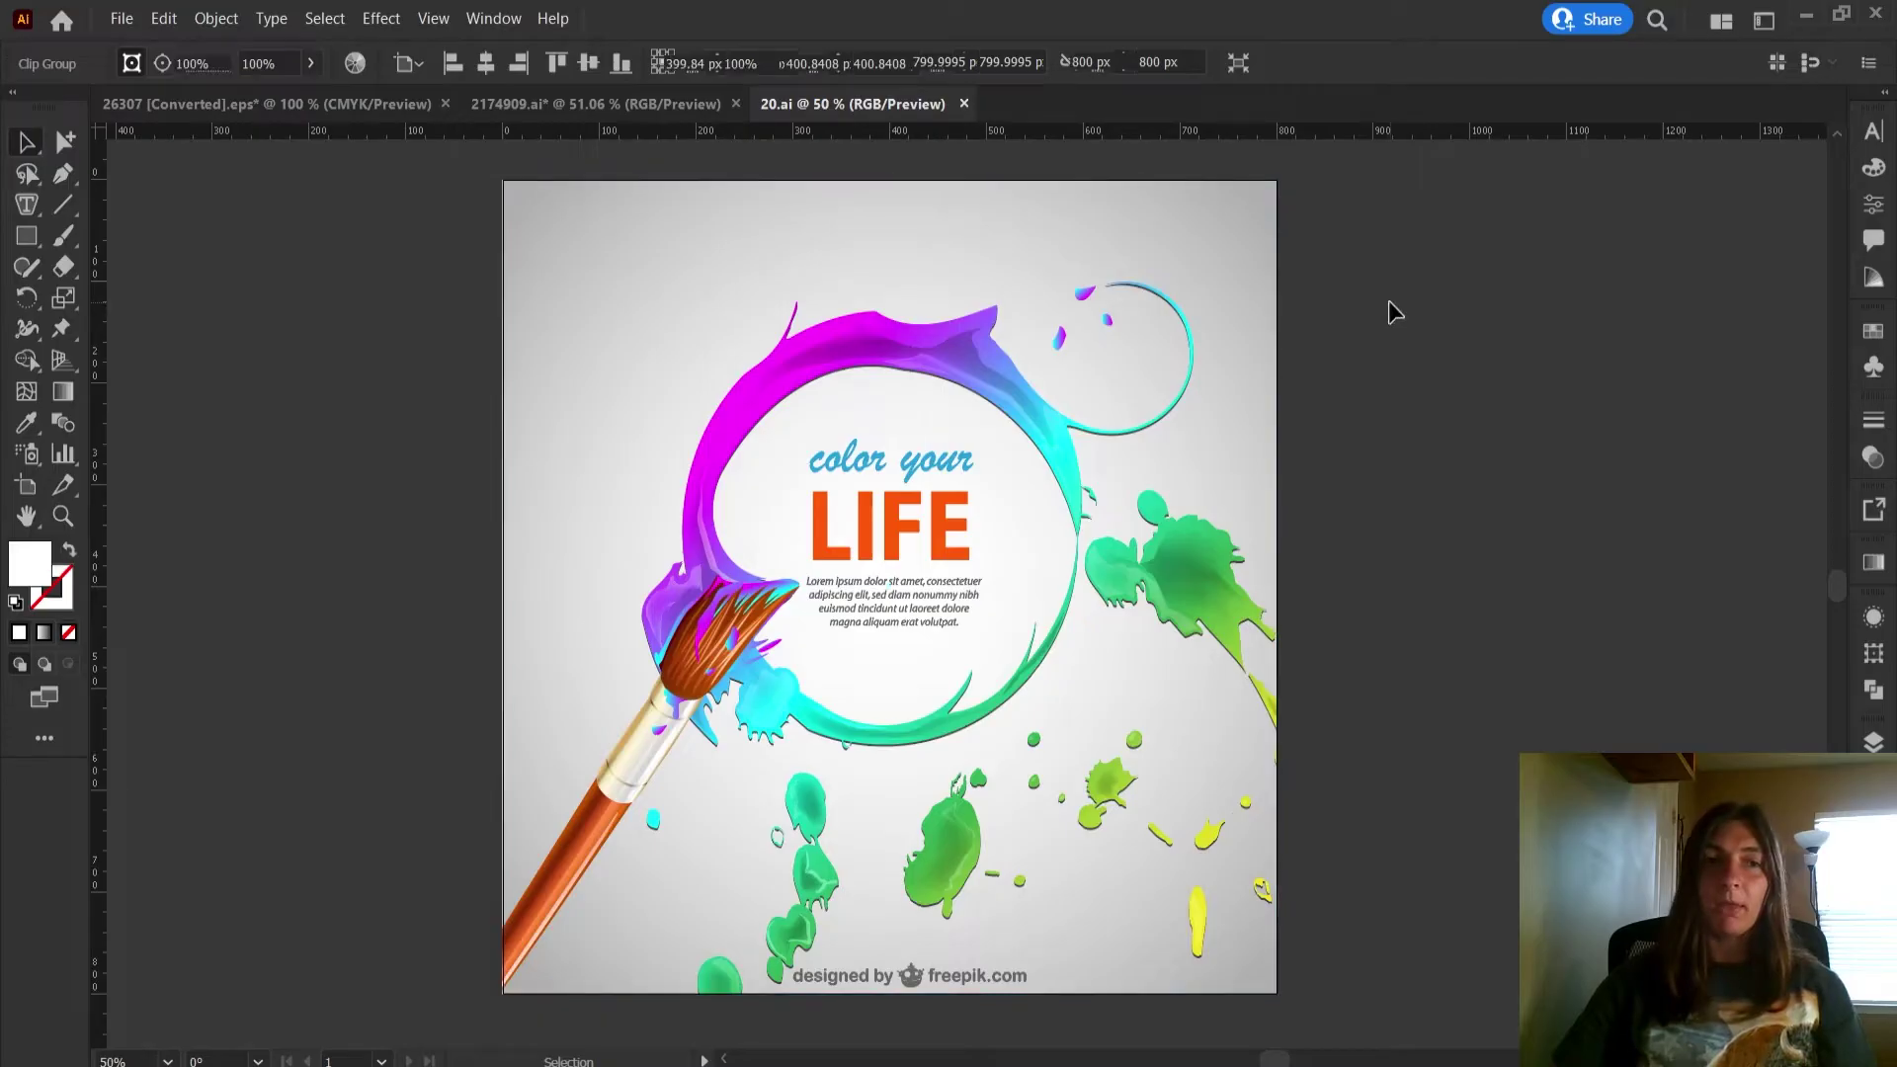
{"action": "left_click", "coordinate": [994, 304]}
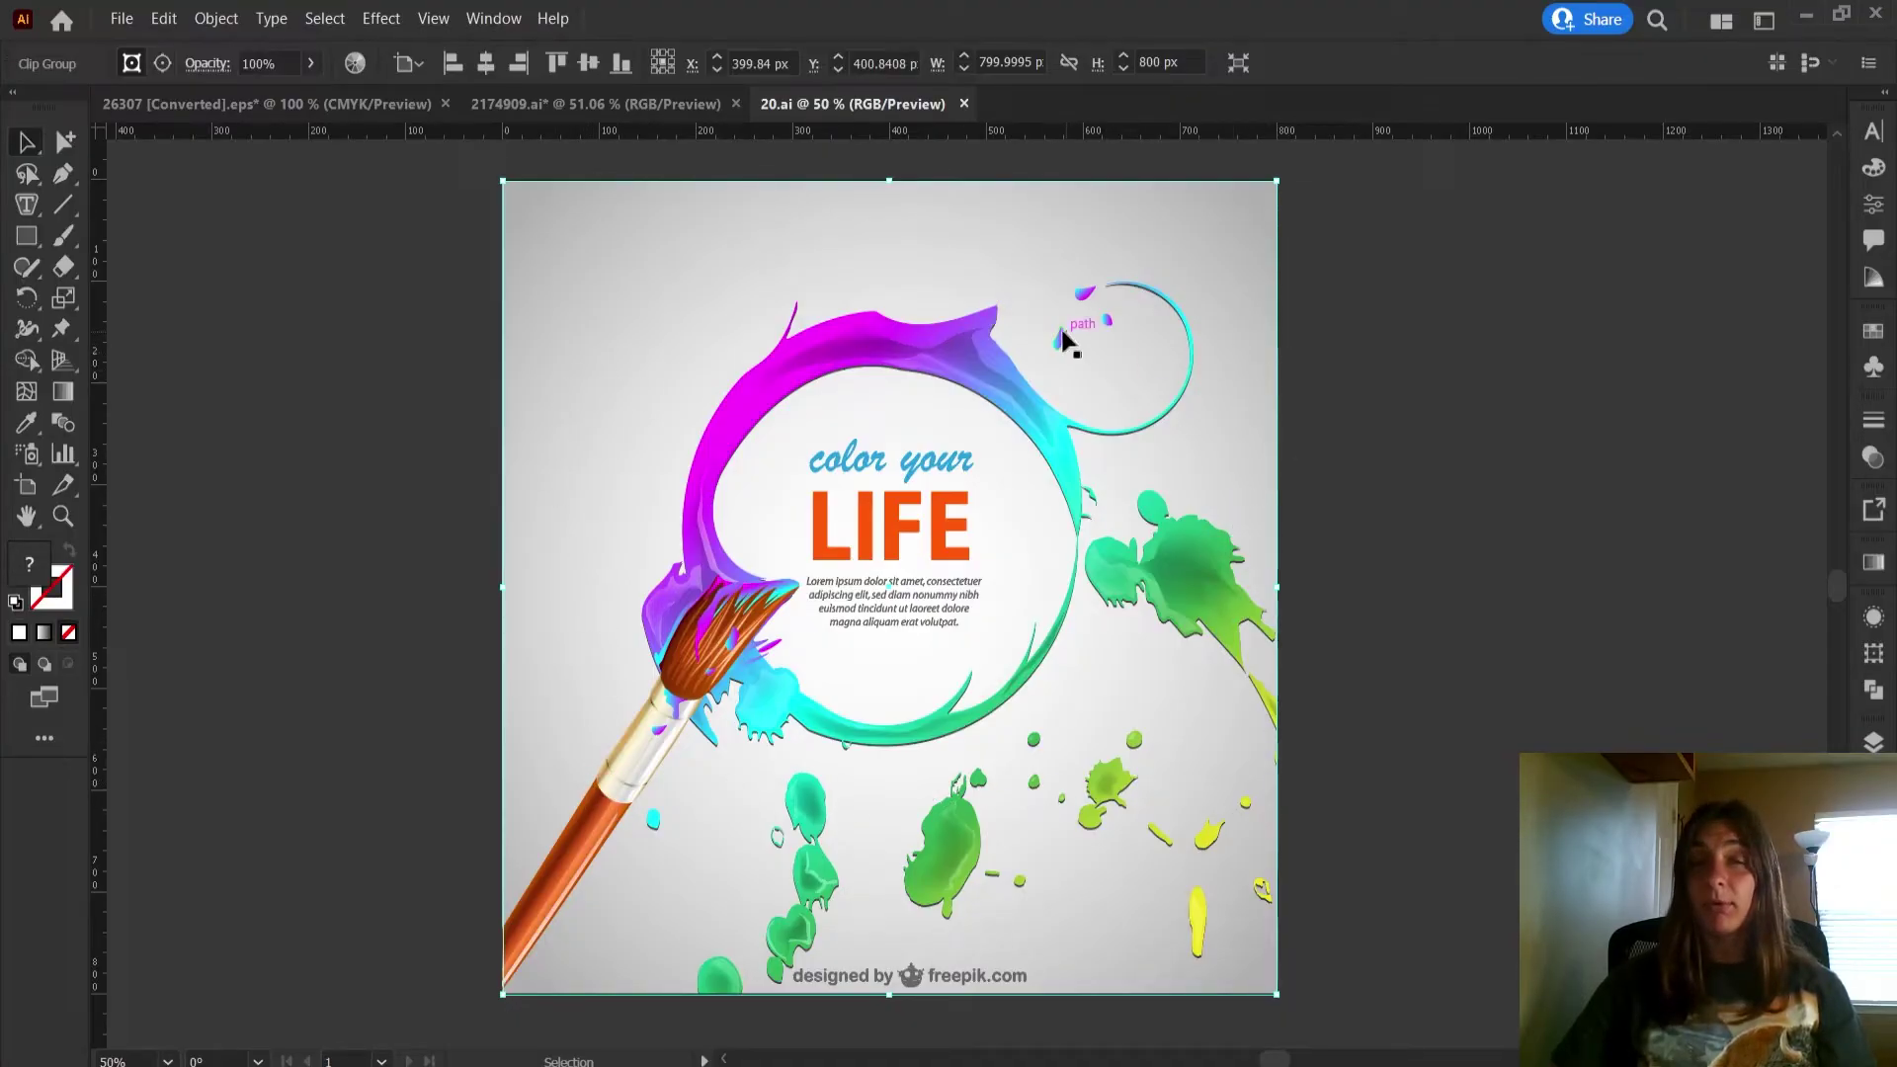
{"action": "right_click", "coordinate": [851, 341]}
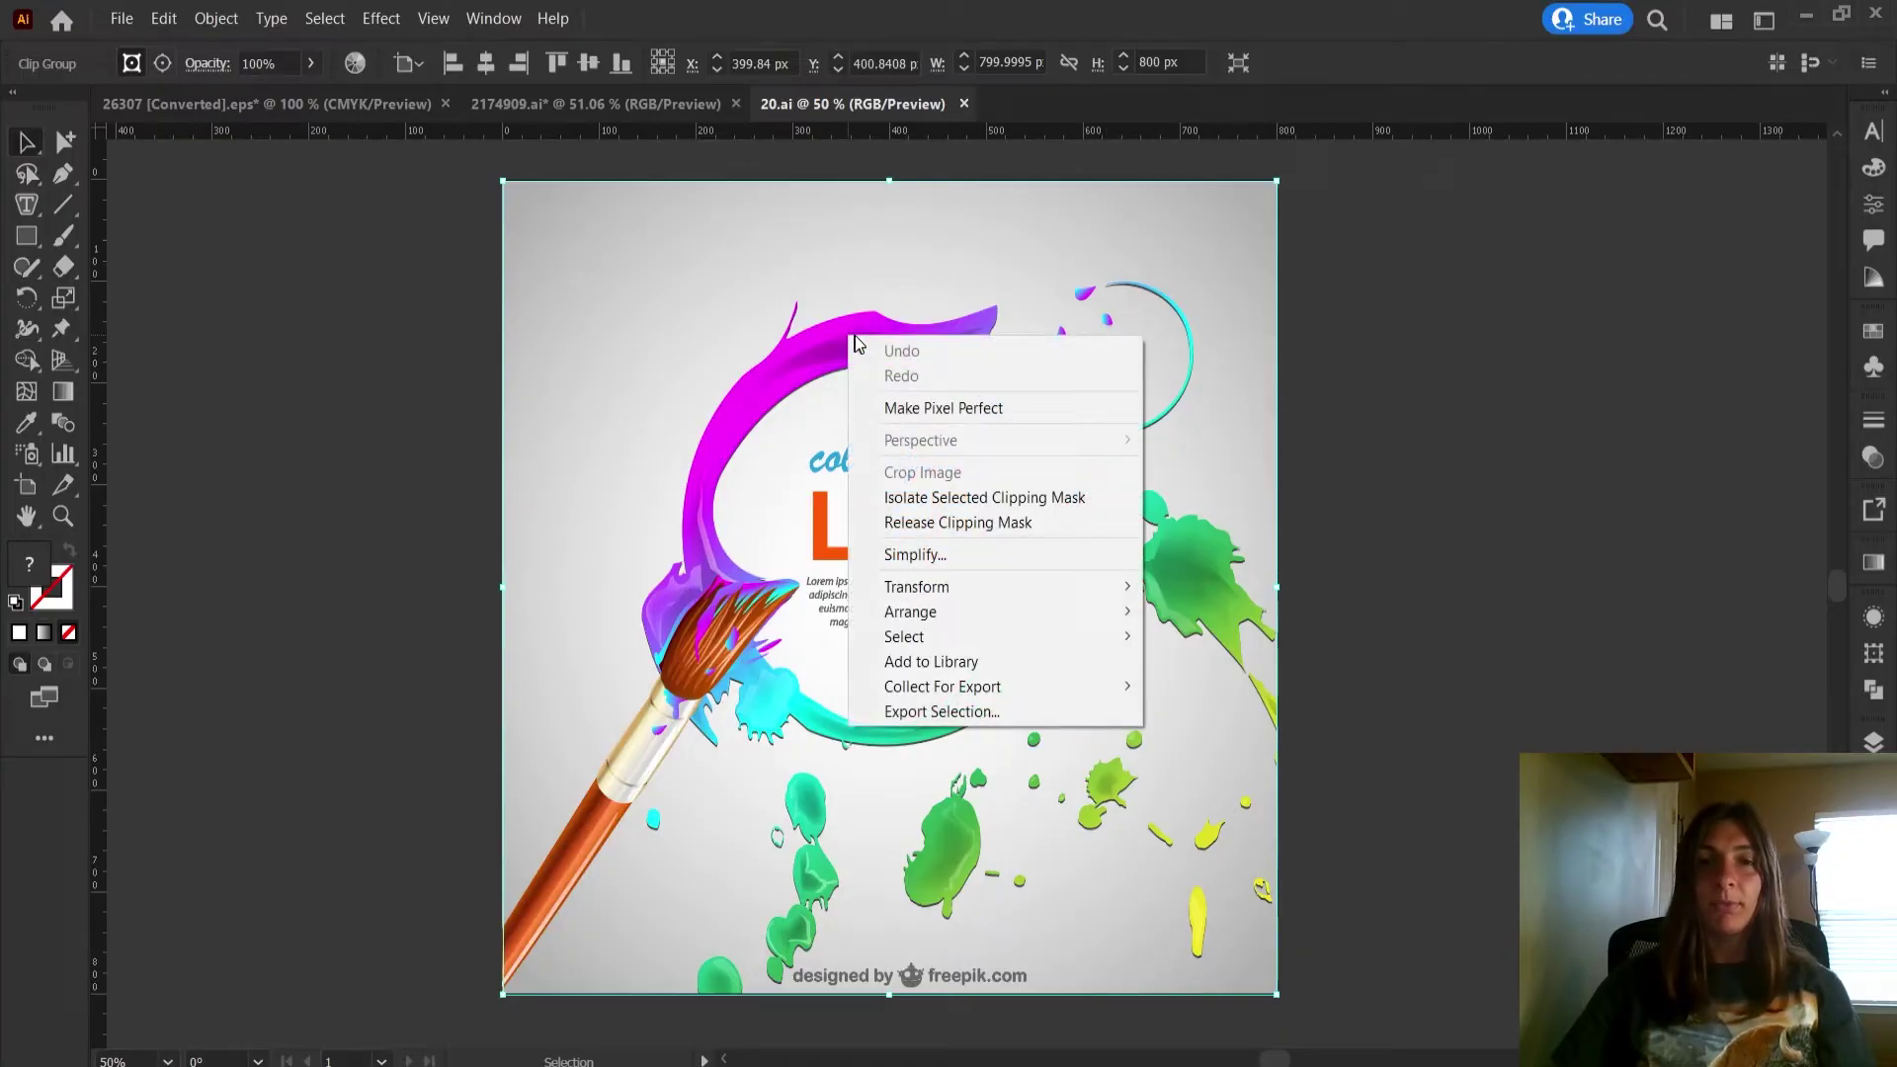
{"action": "left_click", "coordinate": [1018, 523]}
{"action": "left_click", "coordinate": [1593, 386]}
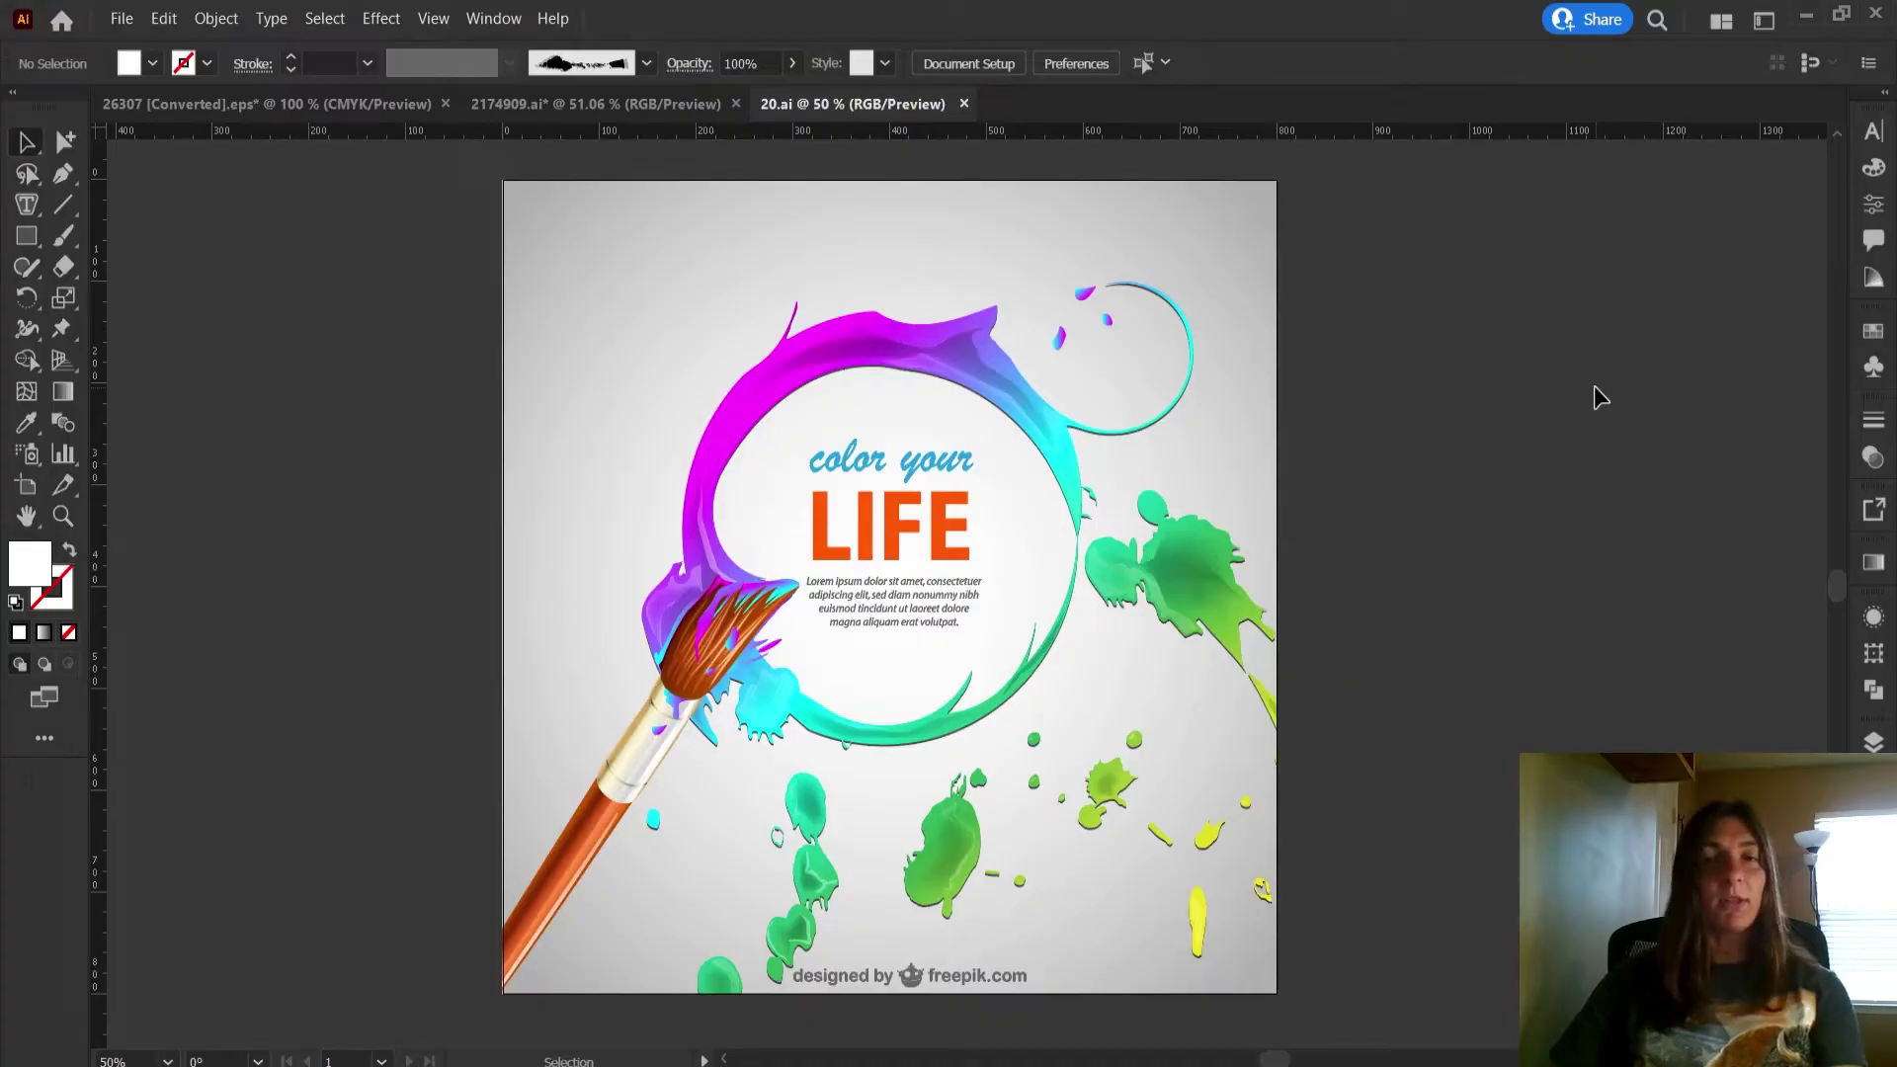
- Draw a white circle about 537 px wide beside the poster with the Ellipse tool
{"action": "left_click_drag", "start_coordinate": [1575, 415], "coordinate": [864, 438]}
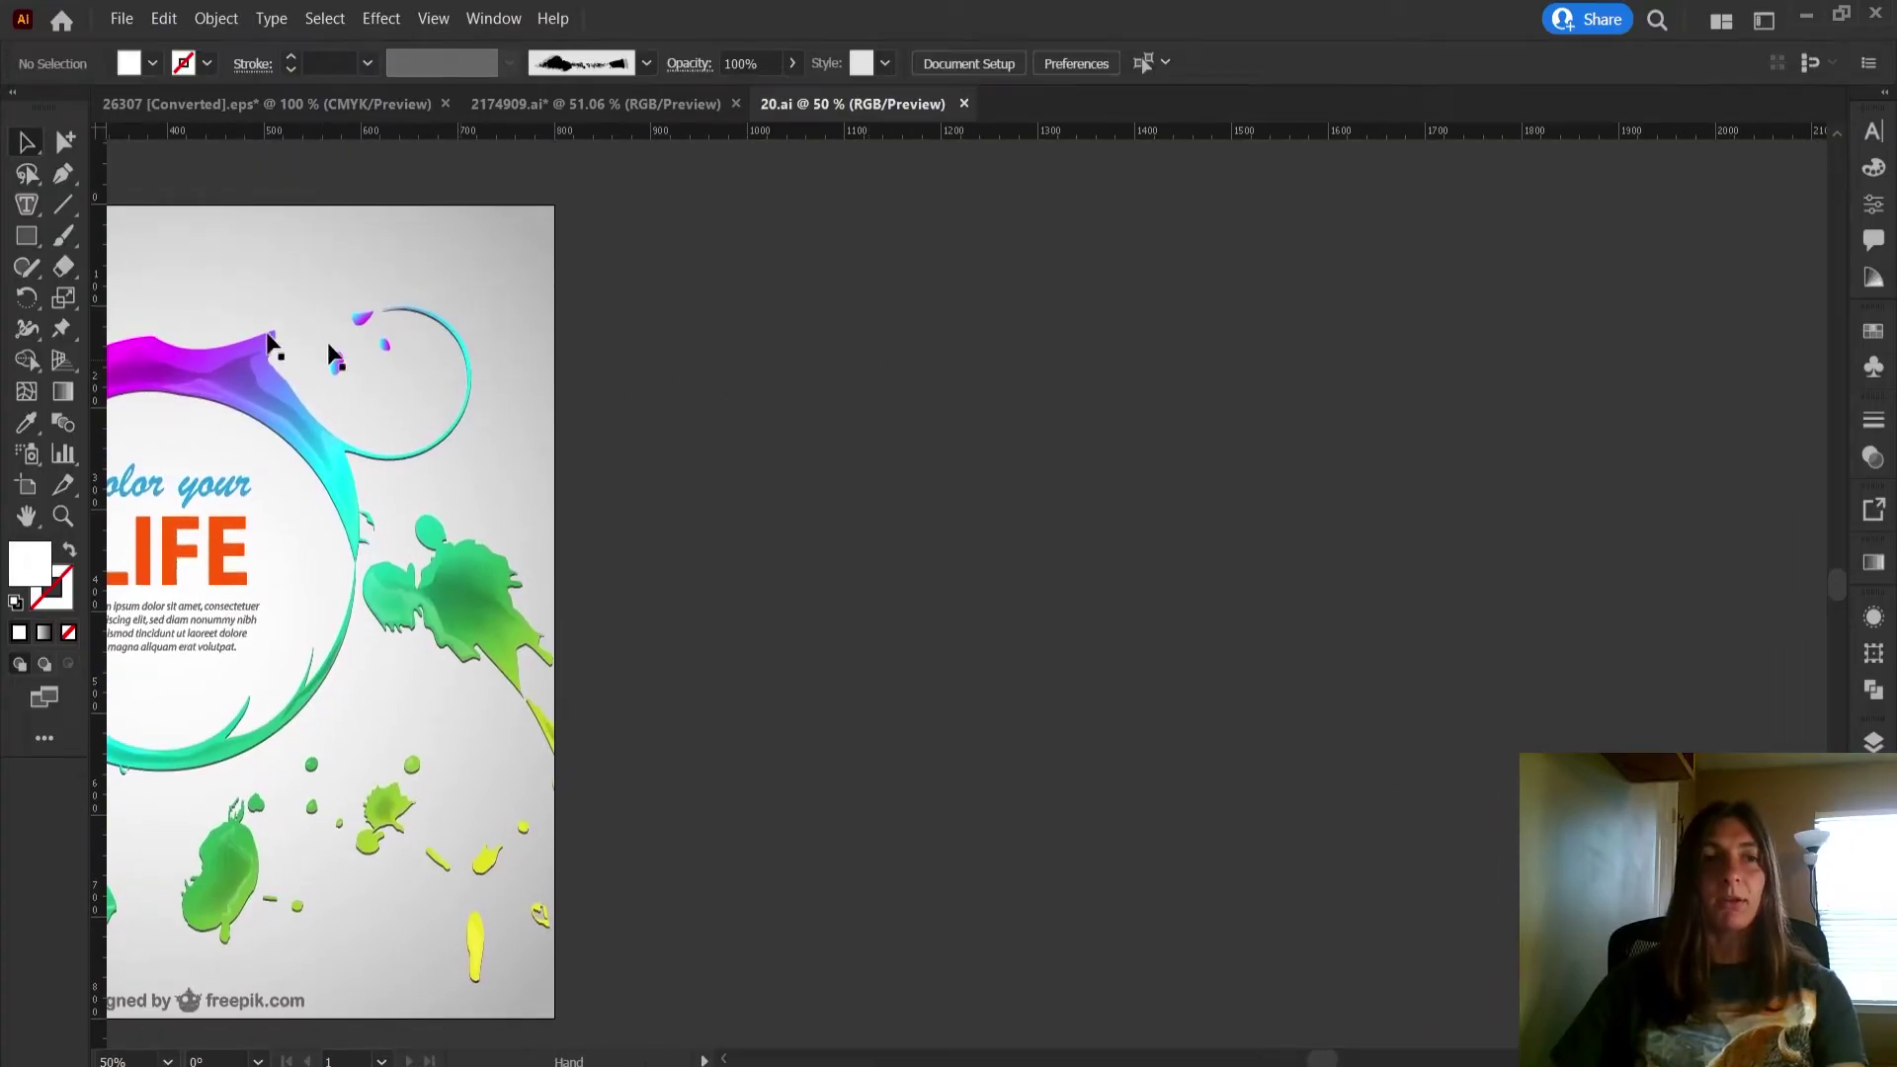
{"action": "left_click", "coordinate": [26, 235]}
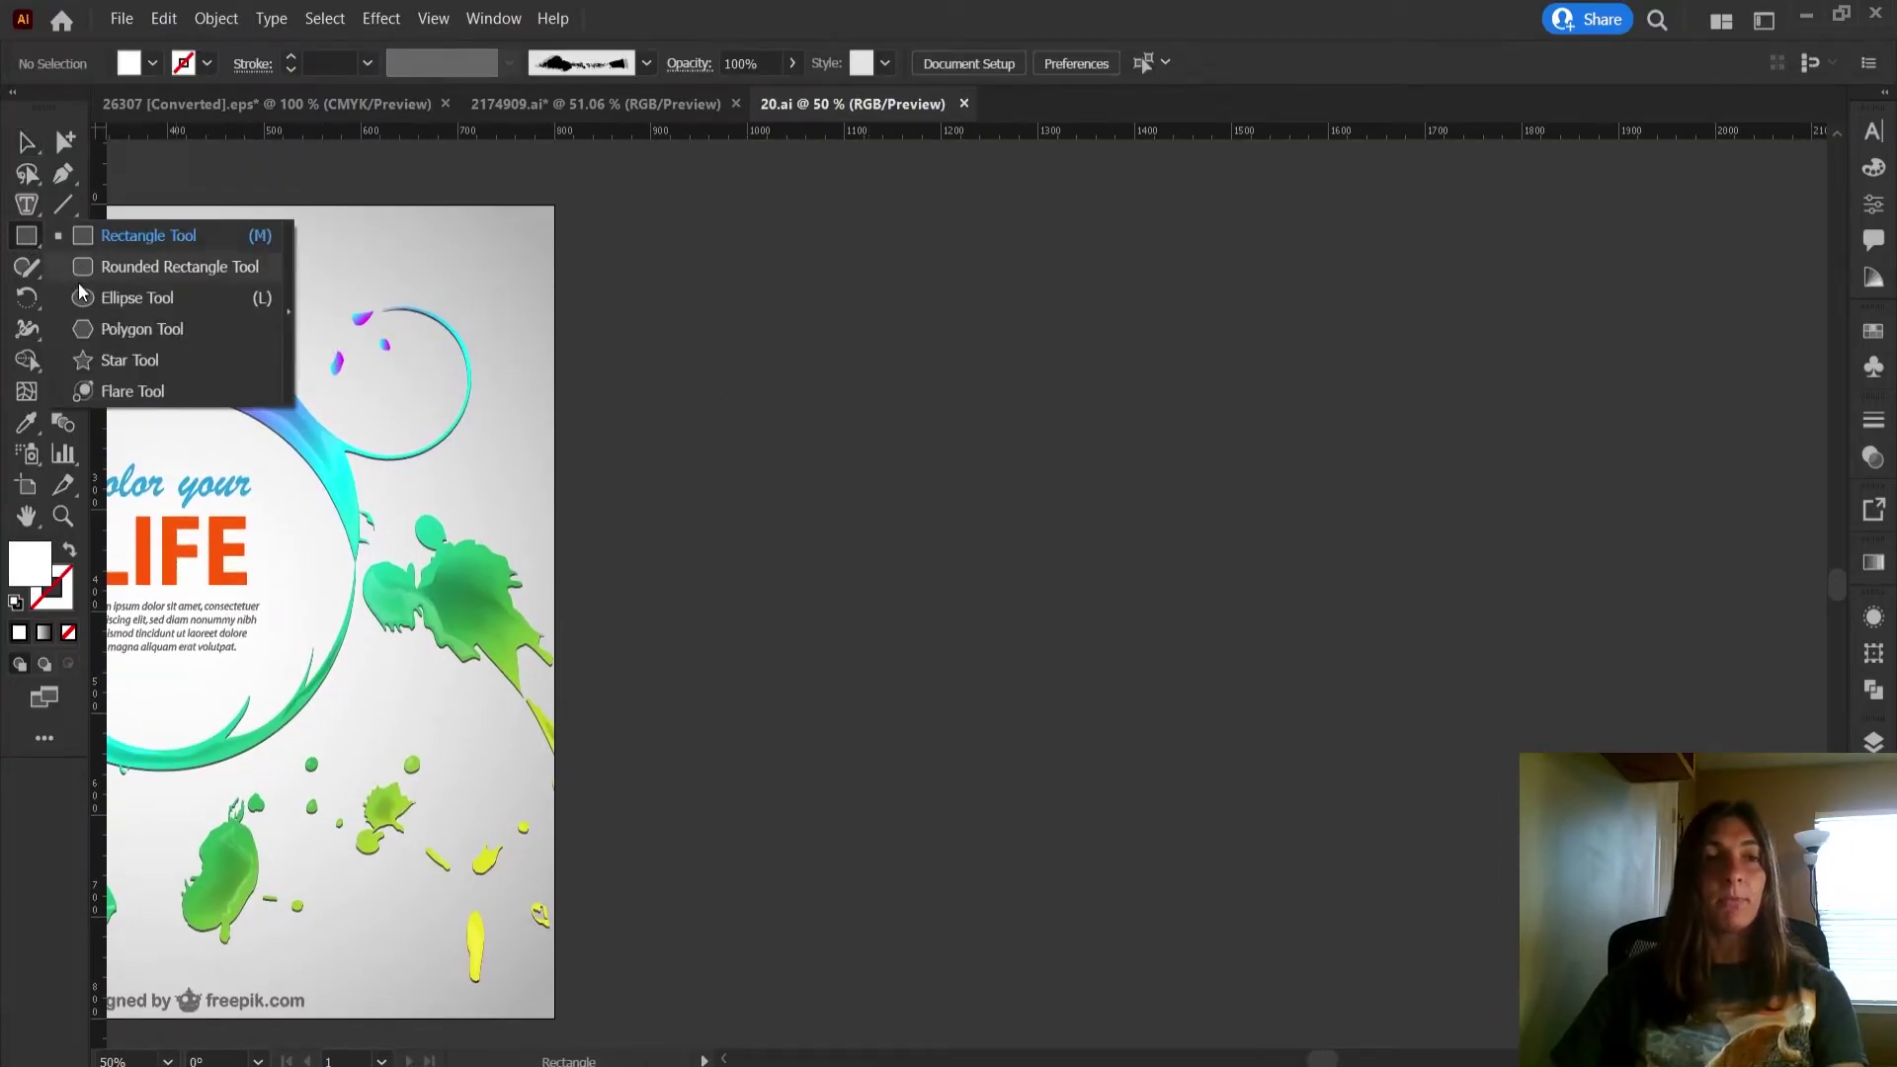
{"action": "left_click", "coordinate": [118, 298]}
{"action": "left_click_drag", "start_coordinate": [932, 310], "coordinate": [1453, 695]}
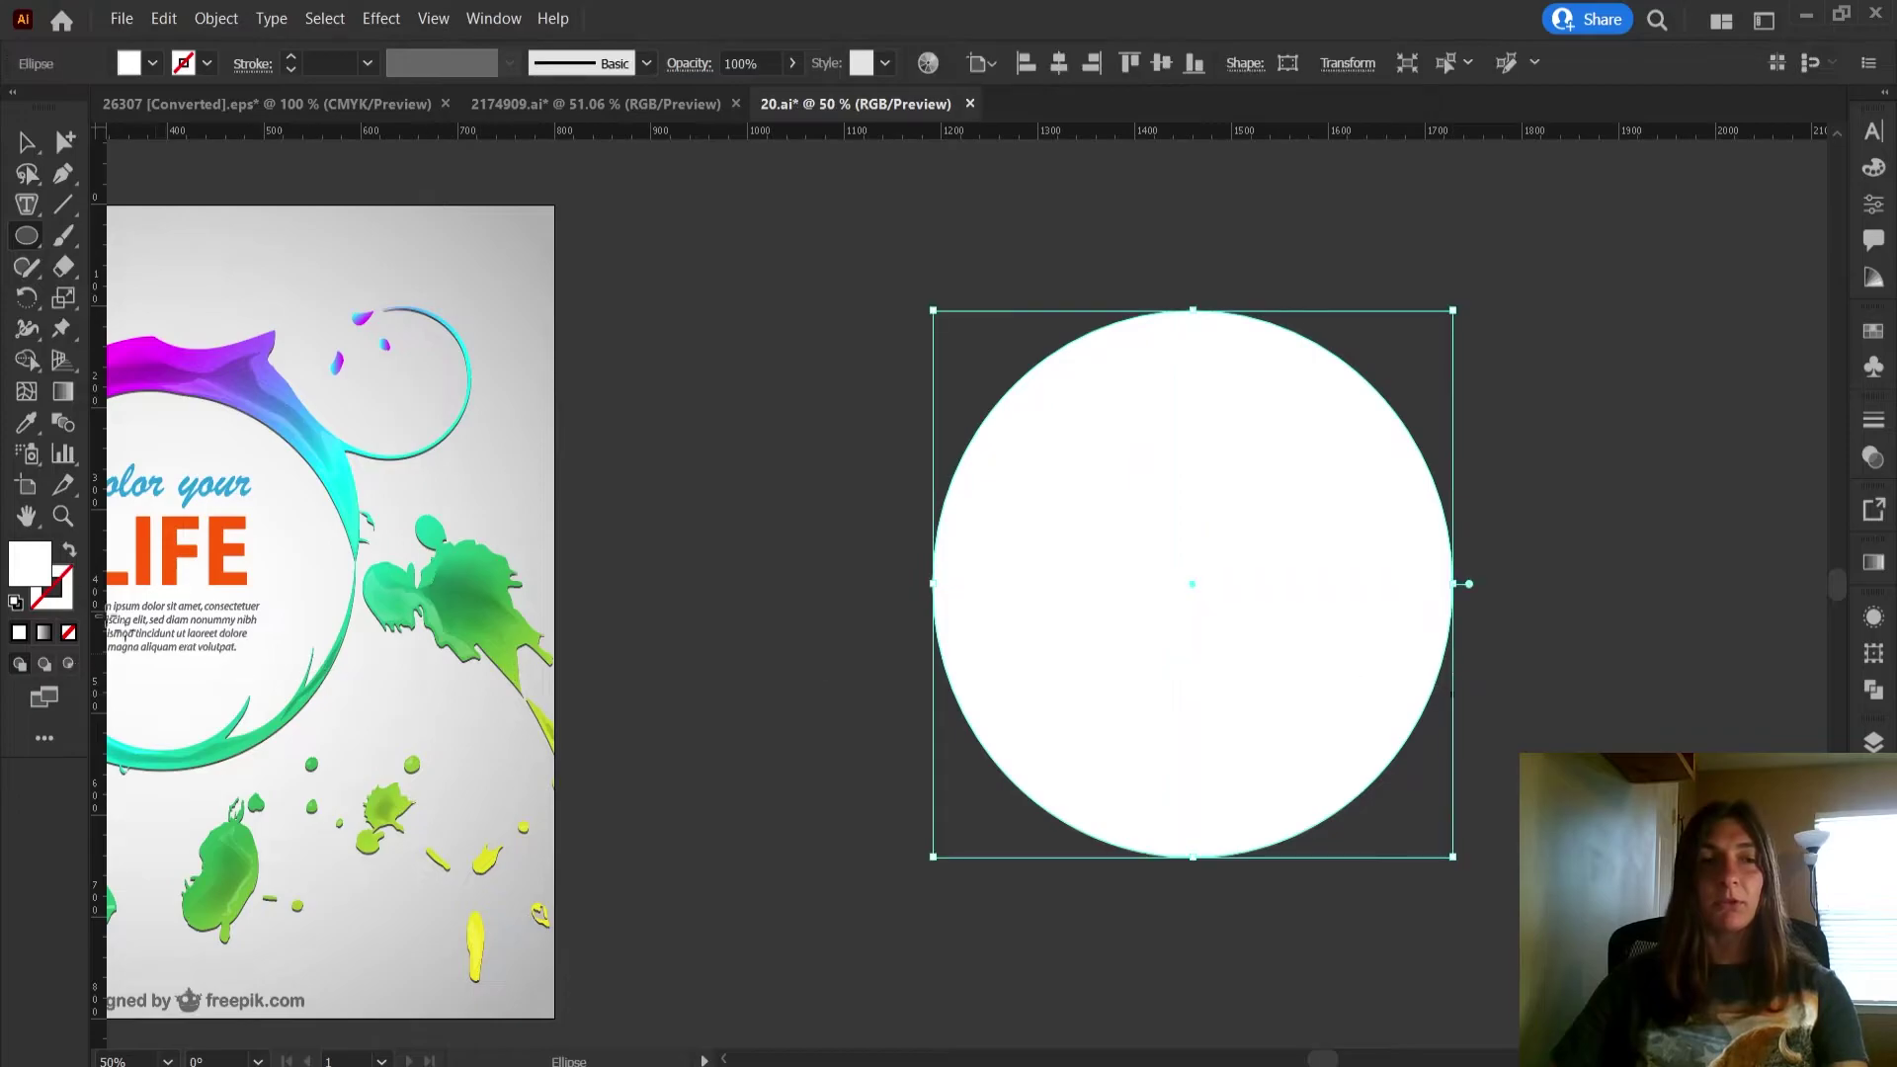
- Draw a rectangle across the circle with no fill and a 6 pt black stroke
{"action": "left_click", "coordinate": [37, 237]}
{"action": "left_click", "coordinate": [119, 234]}
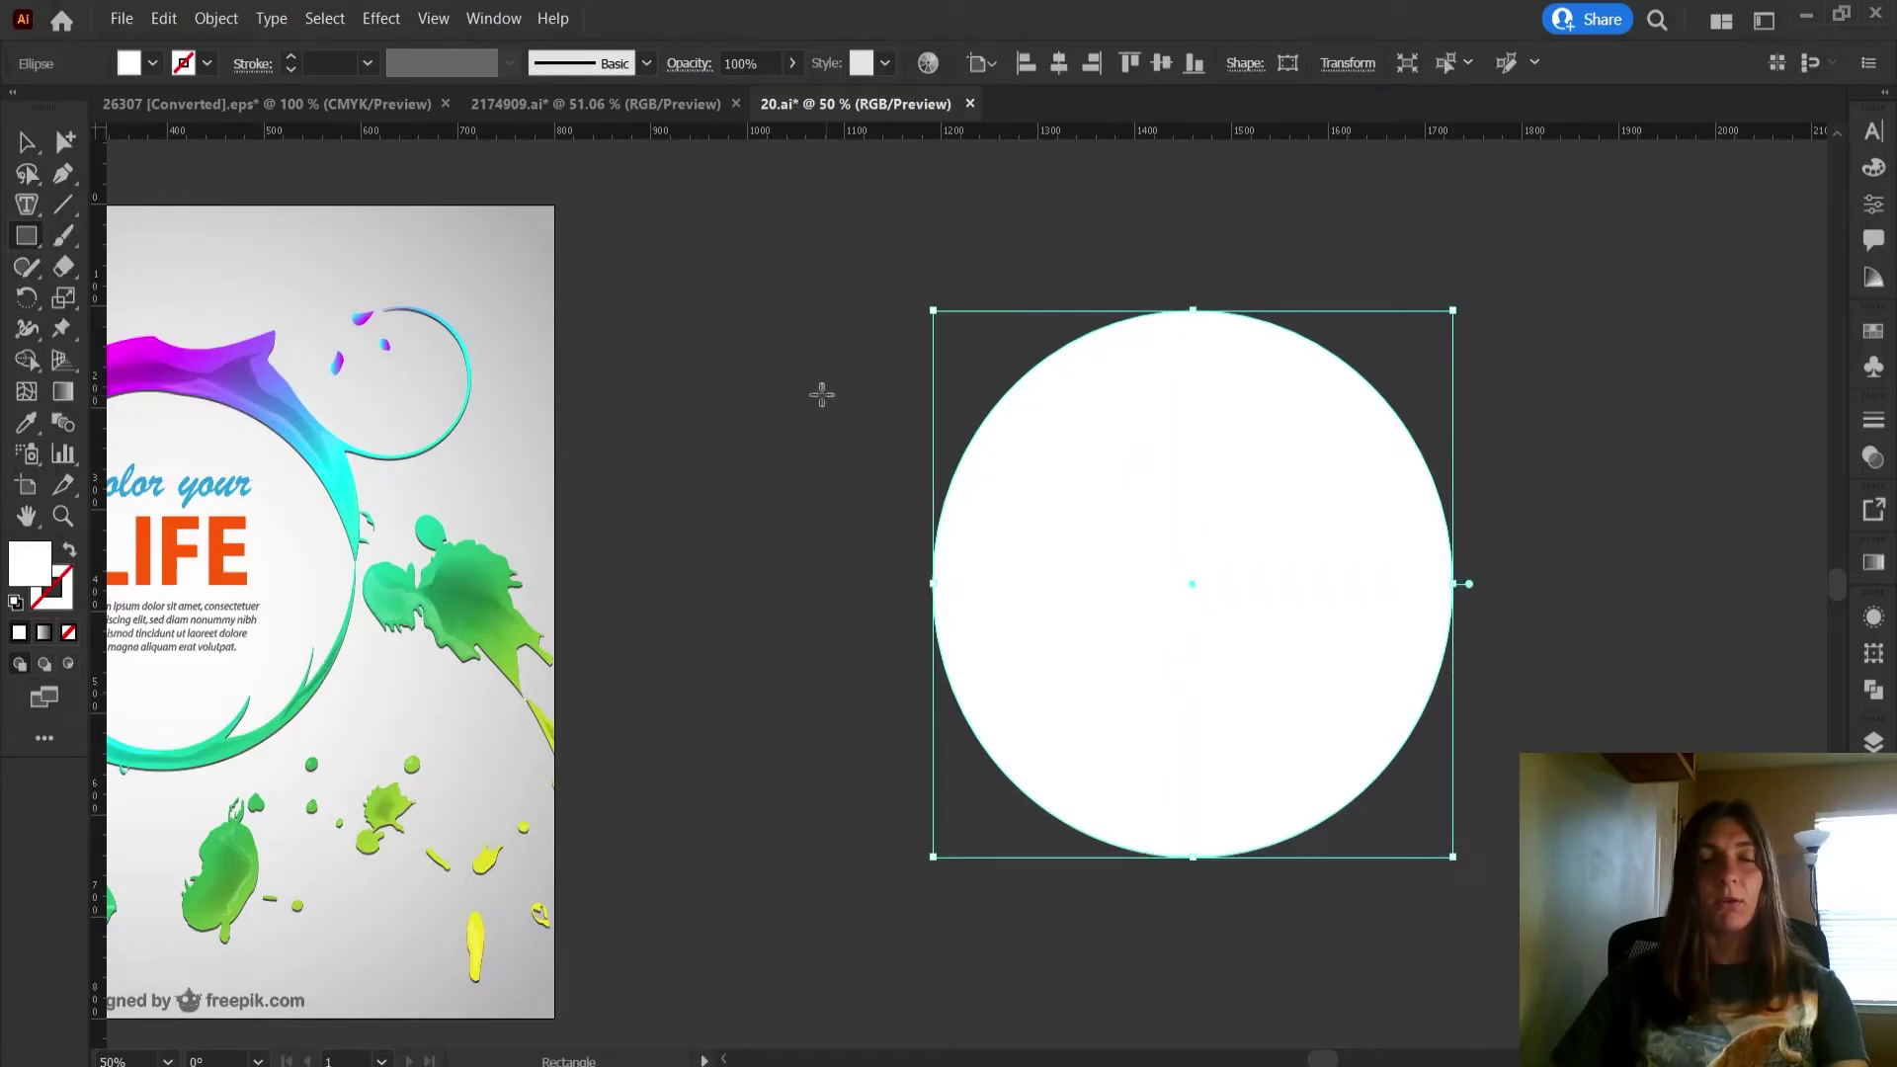
{"action": "left_click_drag", "start_coordinate": [821, 396], "coordinate": [1679, 718]}
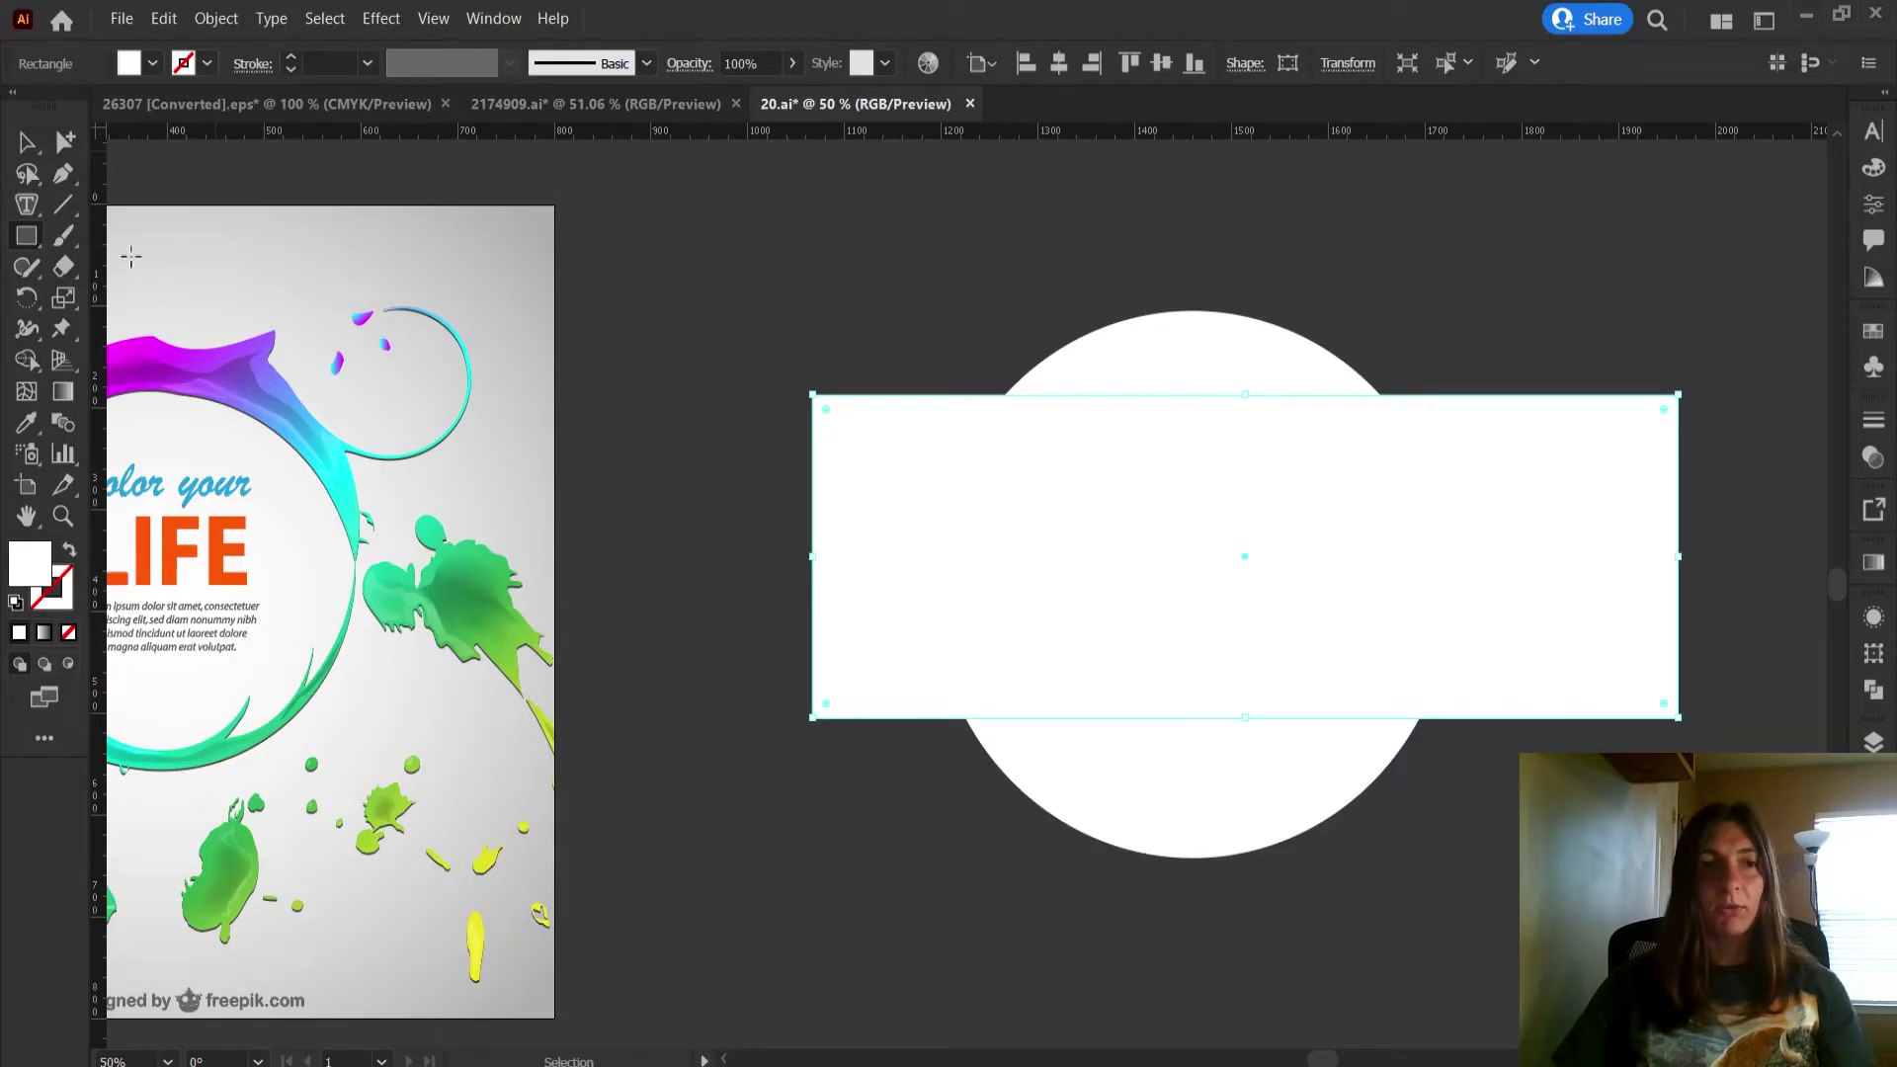
{"action": "left_click", "coordinate": [66, 552]}
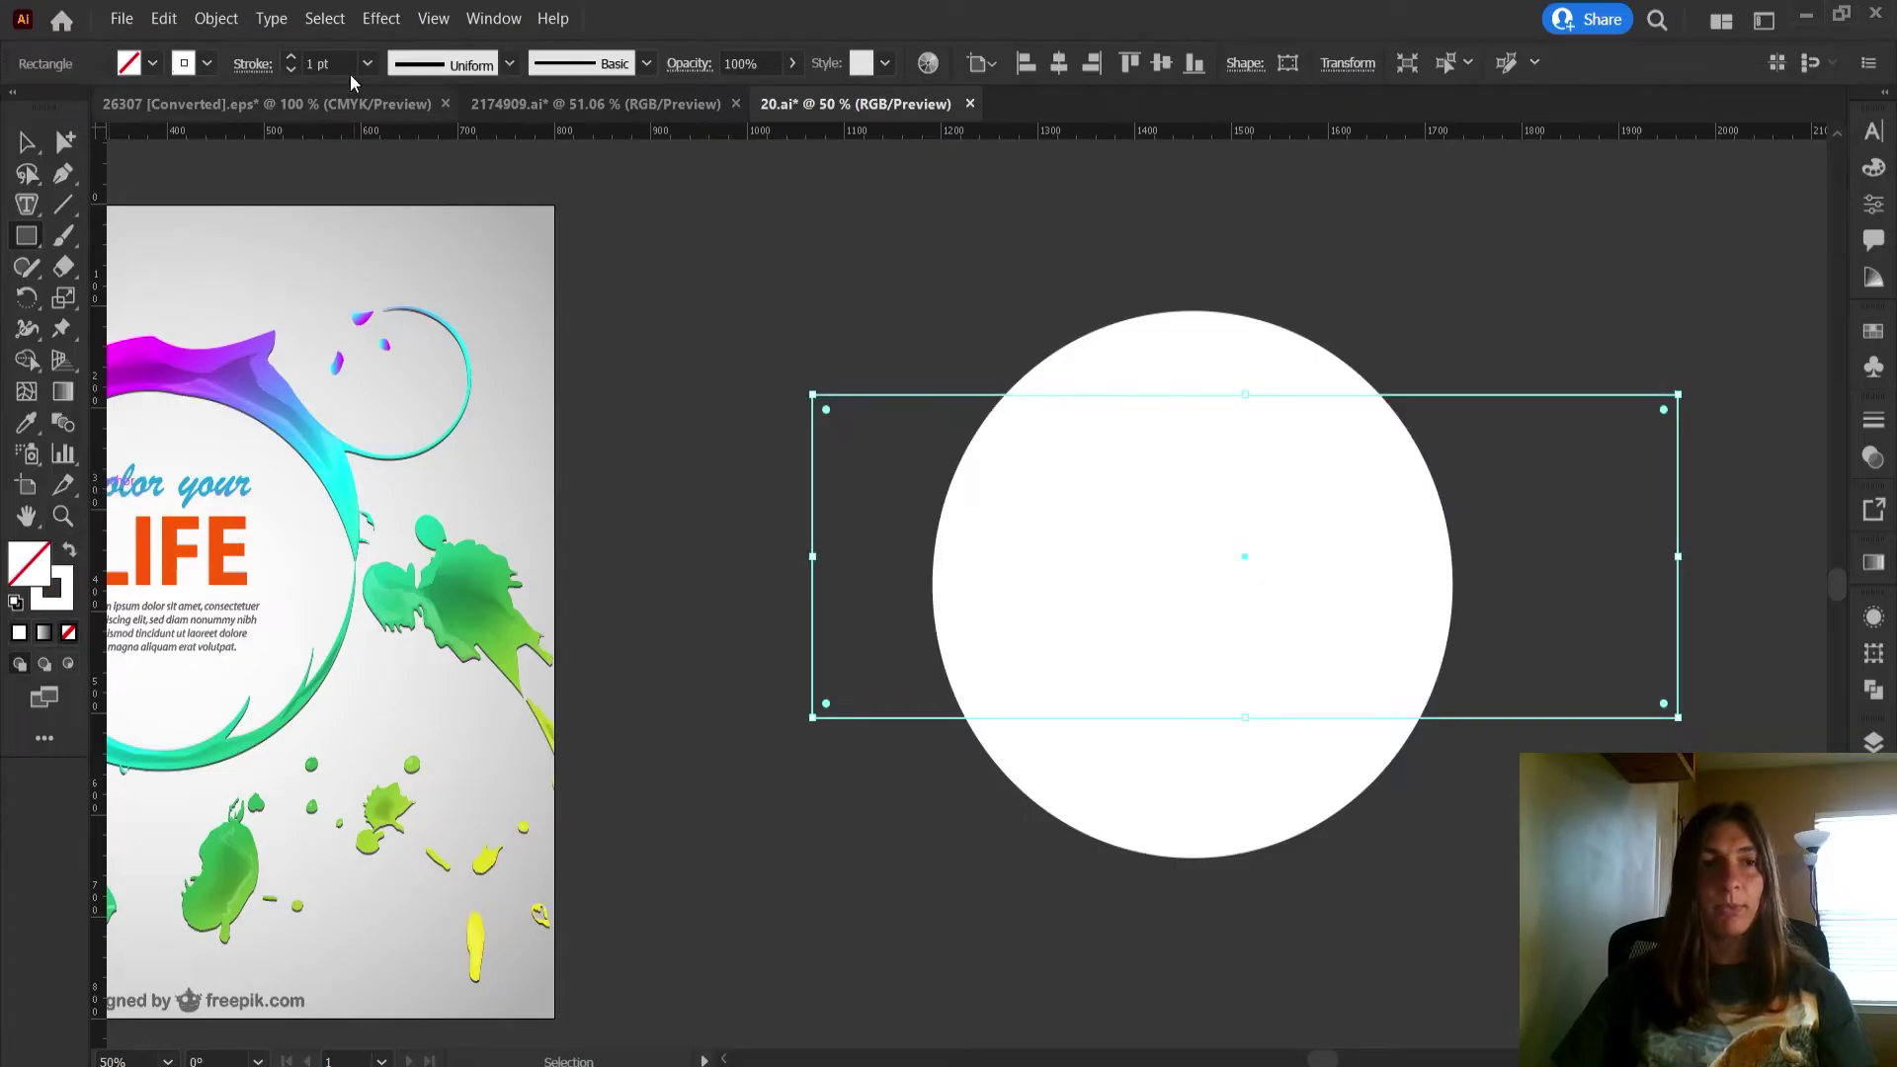
{"action": "left_click", "coordinate": [206, 63]}
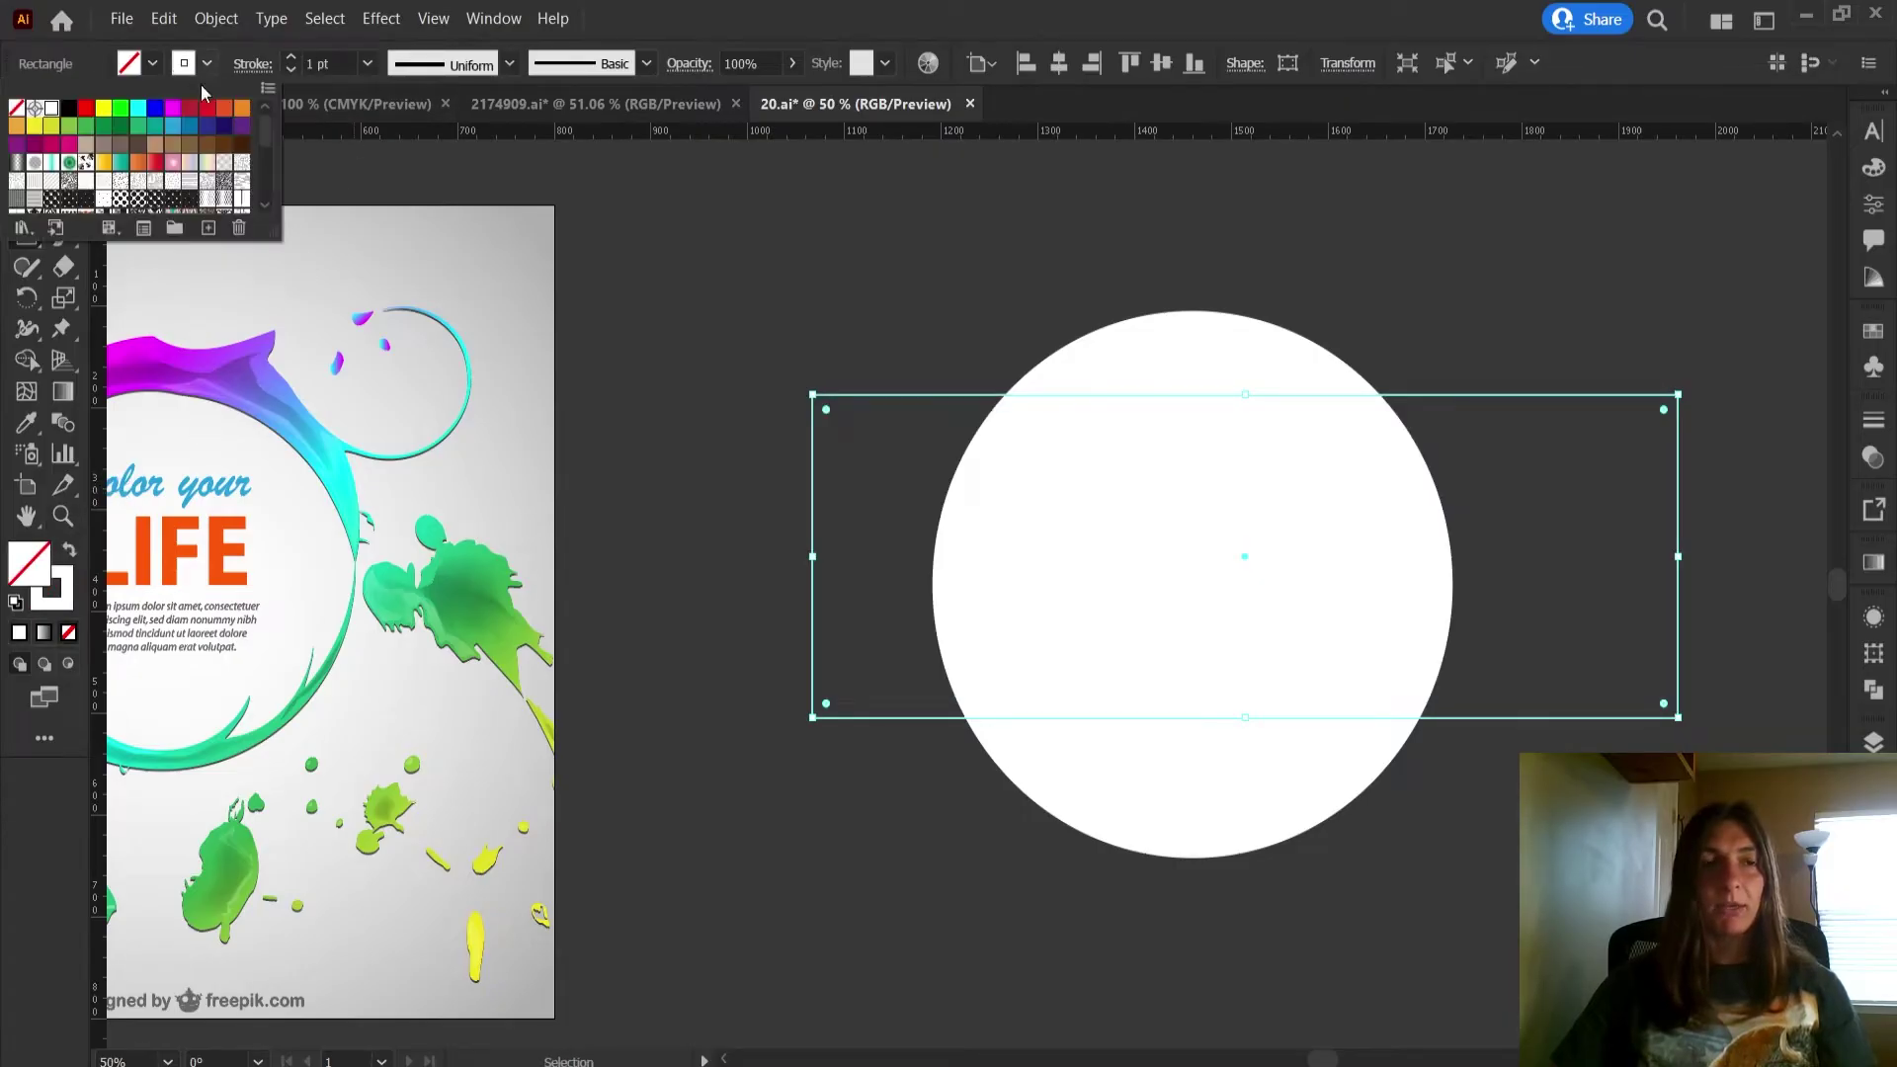
{"action": "left_click", "coordinate": [66, 109]}
{"action": "left_click", "coordinate": [290, 58]}
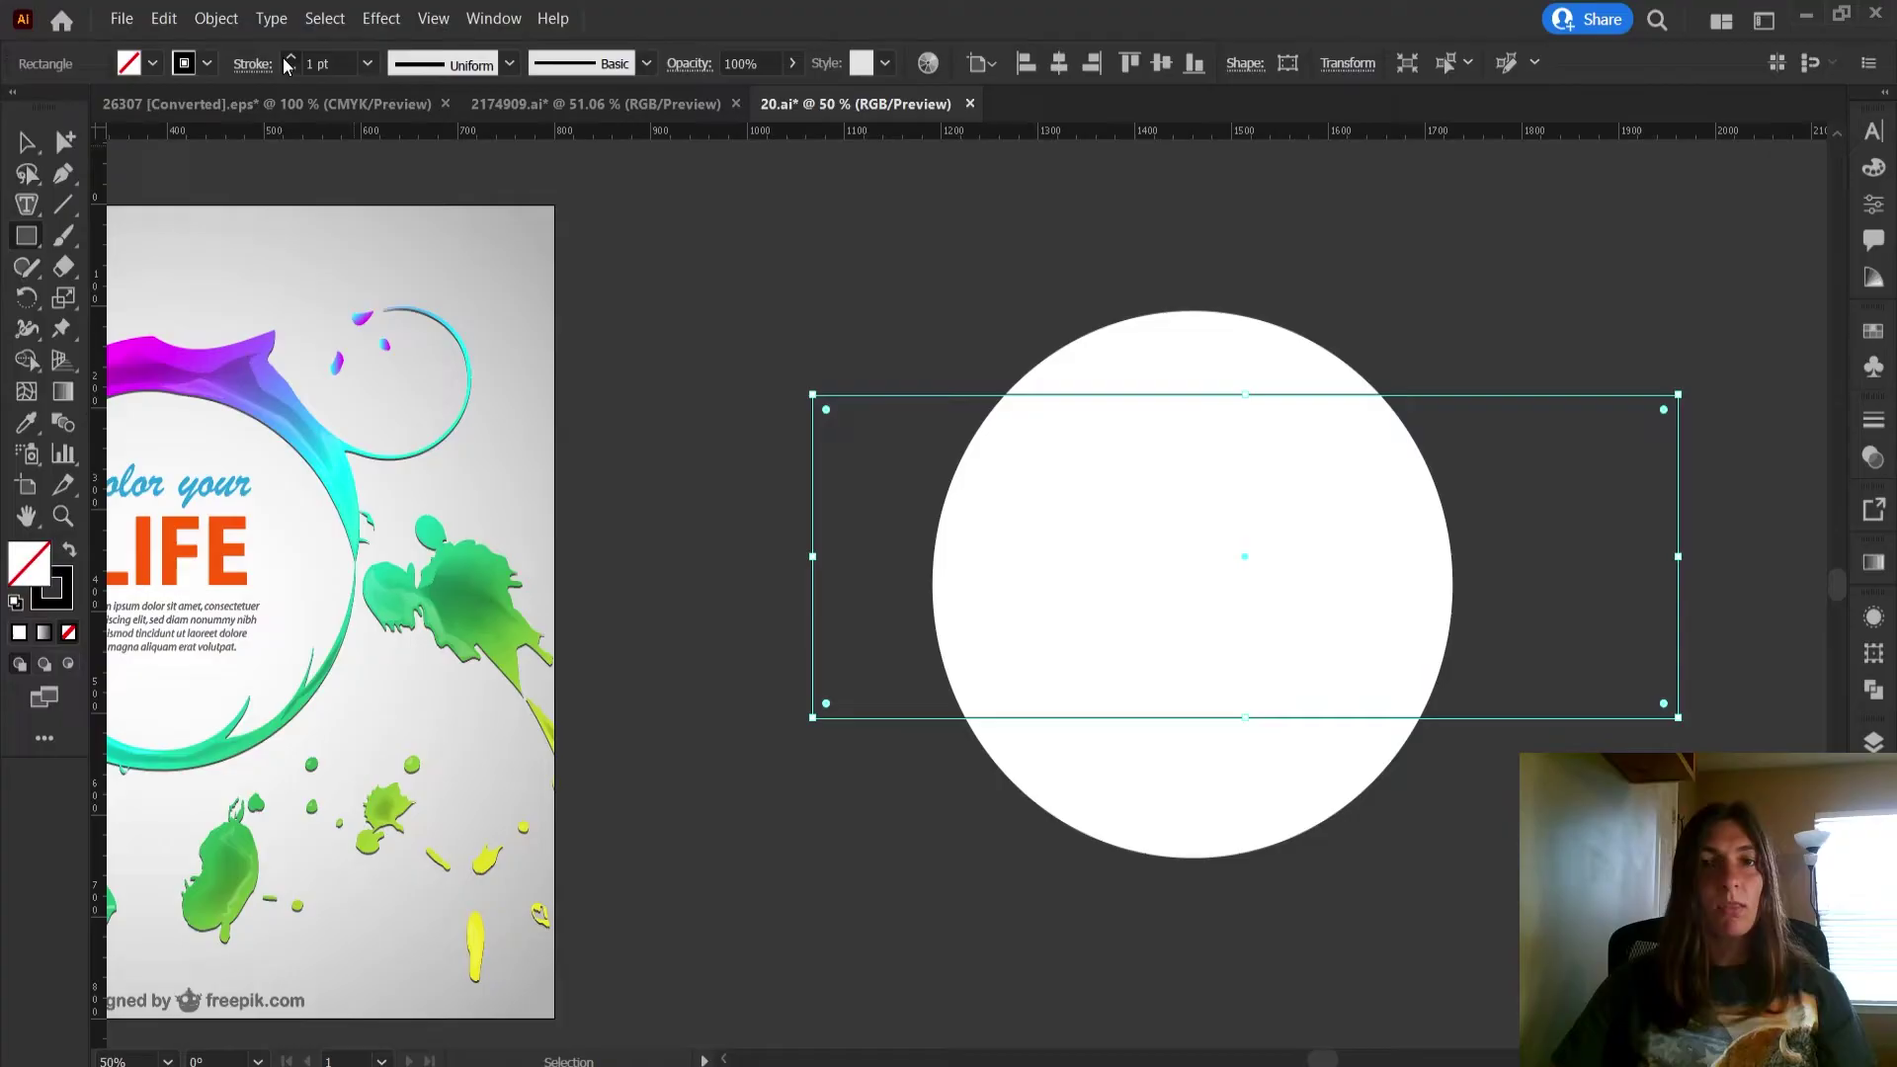
{"action": "left_click", "coordinate": [290, 59]}
{"action": "left_click", "coordinate": [289, 58]}
{"action": "left_click", "coordinate": [290, 58]}
{"action": "left_click", "coordinate": [289, 58]}
{"action": "left_click", "coordinate": [290, 58]}
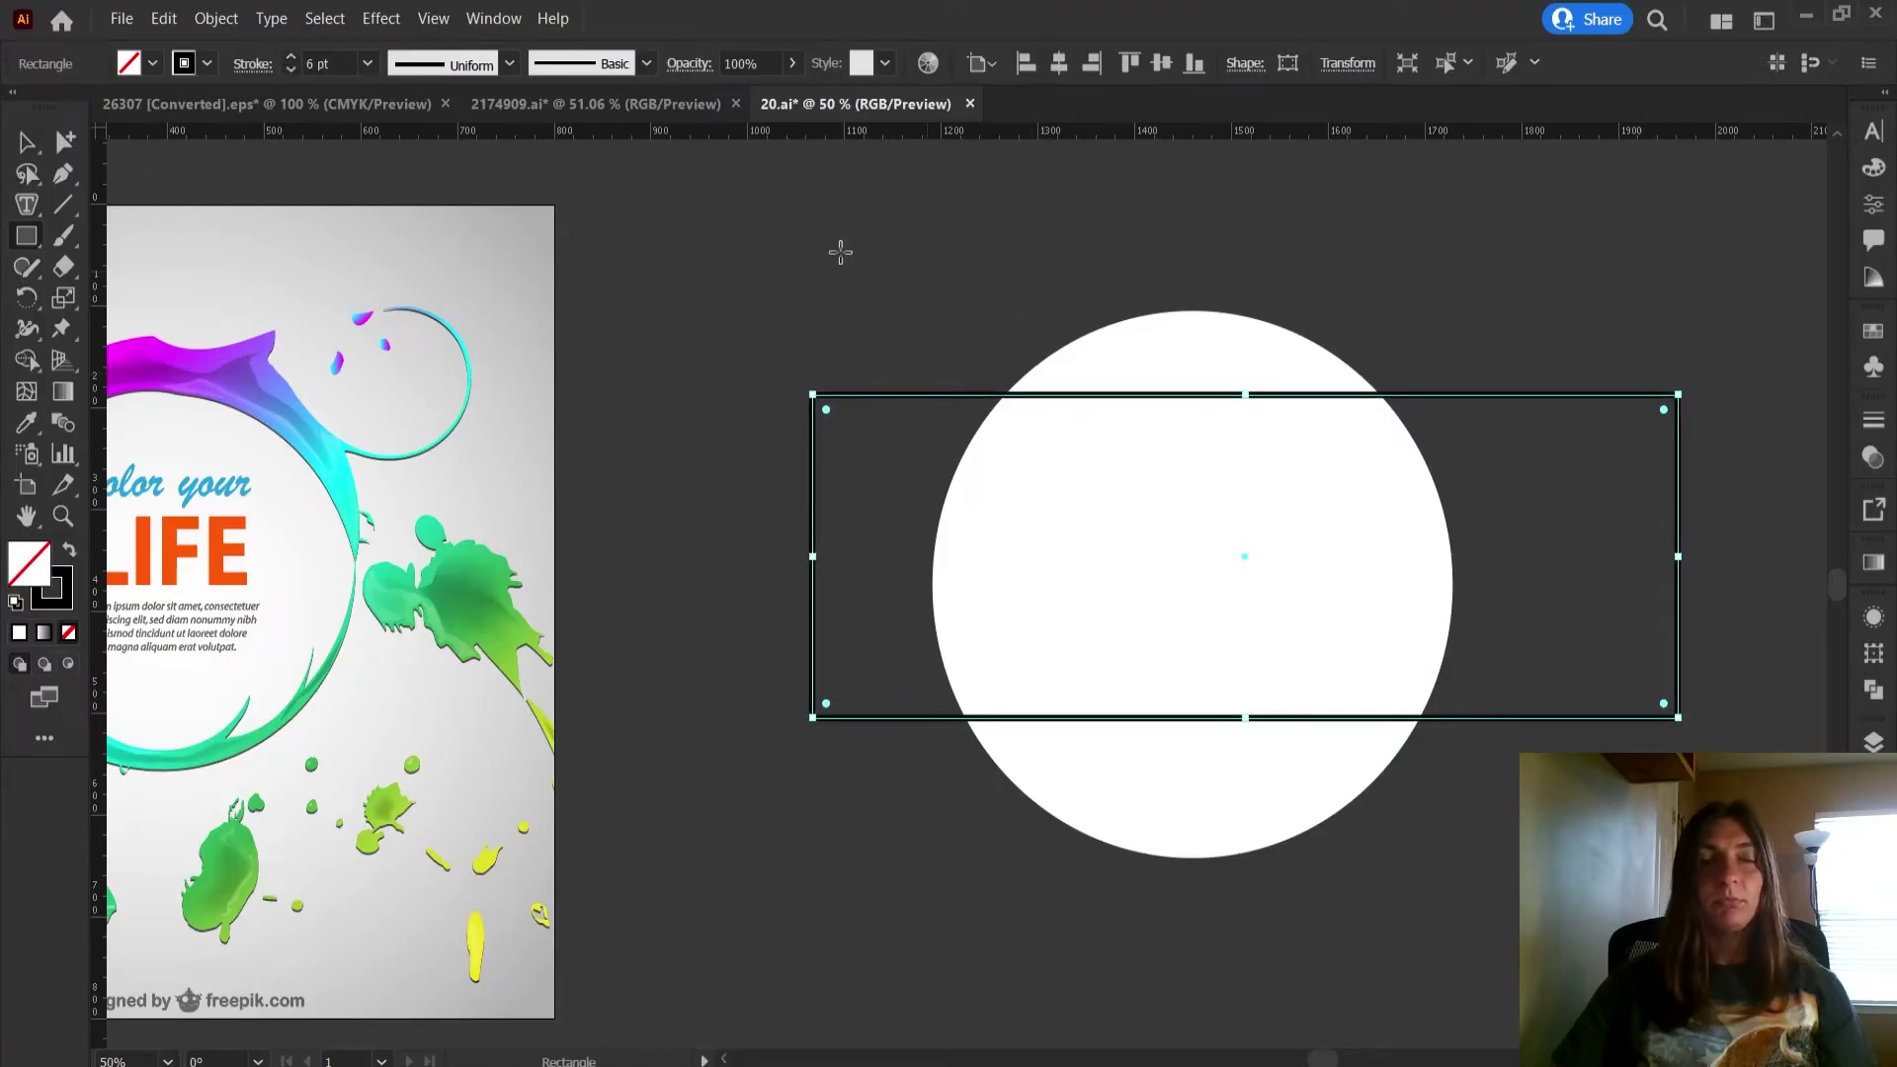
{"action": "left_click", "coordinate": [27, 143]}
{"action": "left_click", "coordinate": [879, 225]}
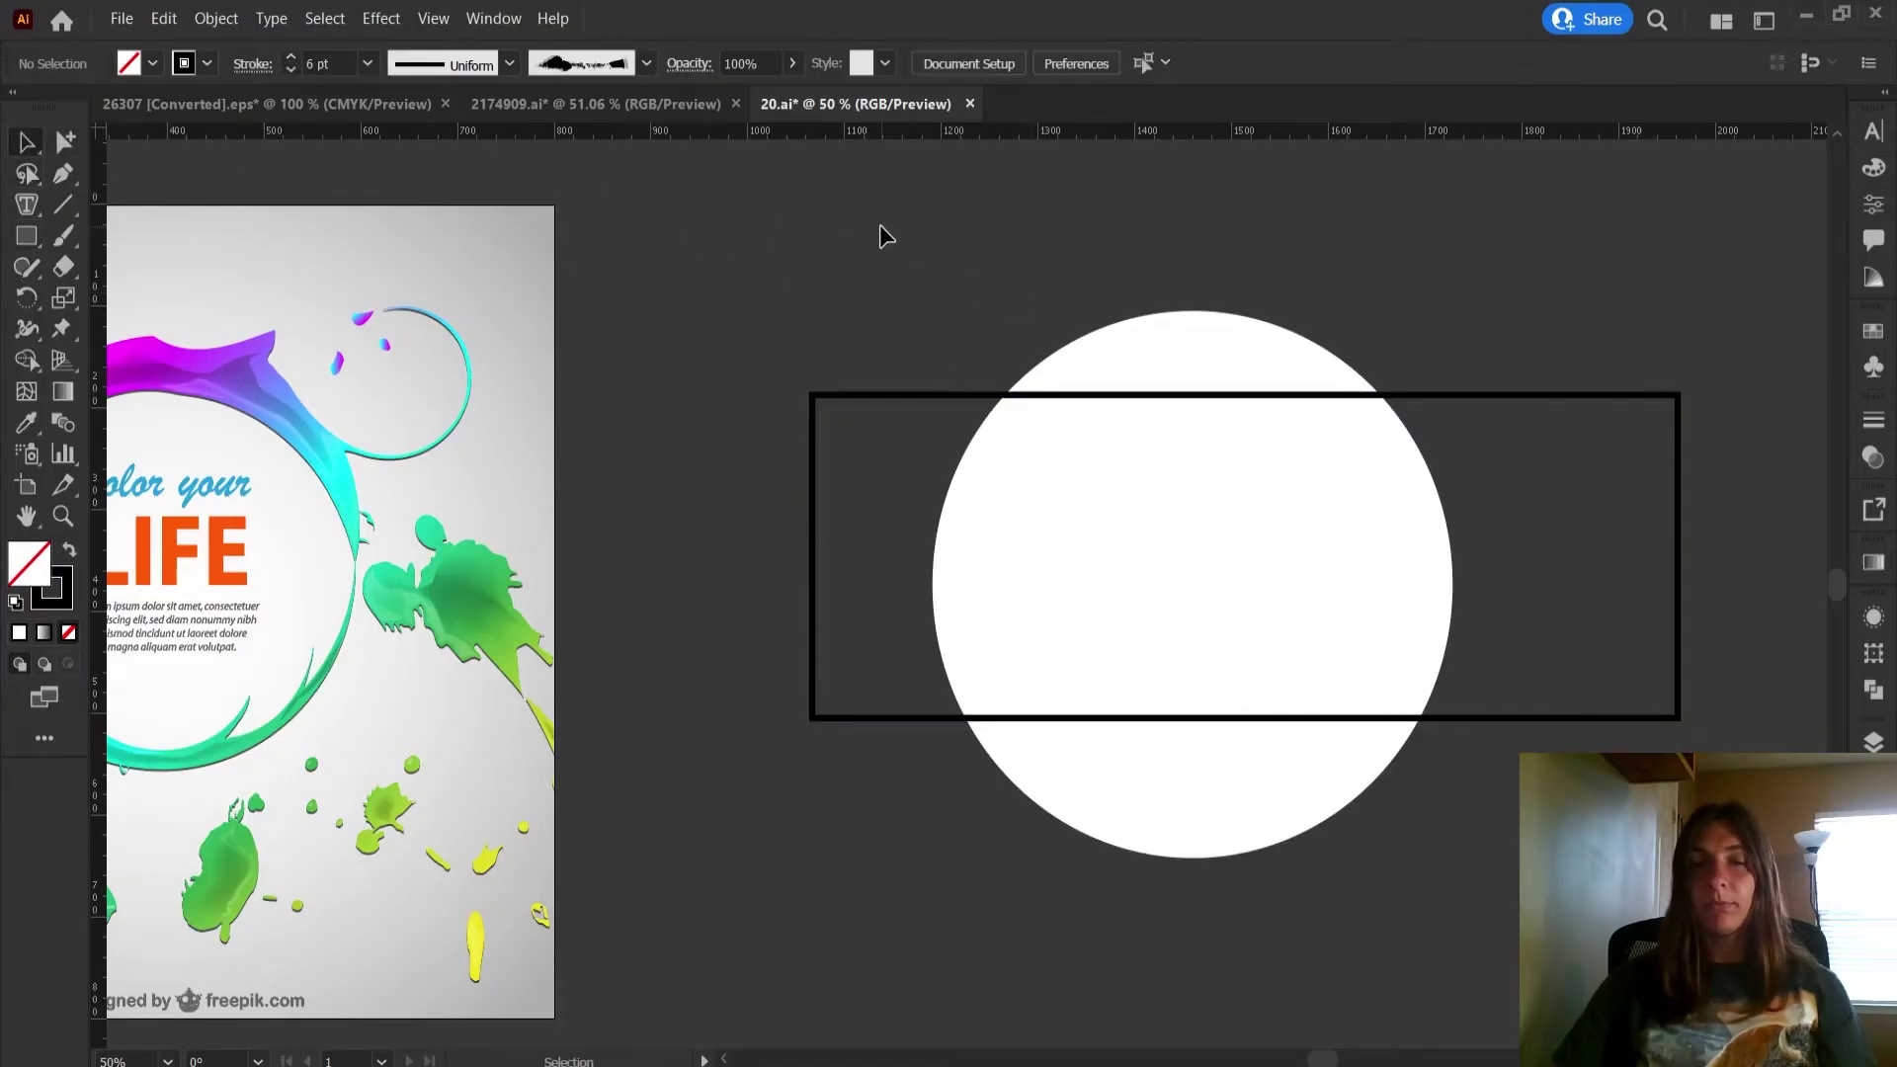
- Select the circle and rectangle together and make a clipping mask from them
{"action": "left_click_drag", "start_coordinate": [791, 258], "coordinate": [1536, 990]}
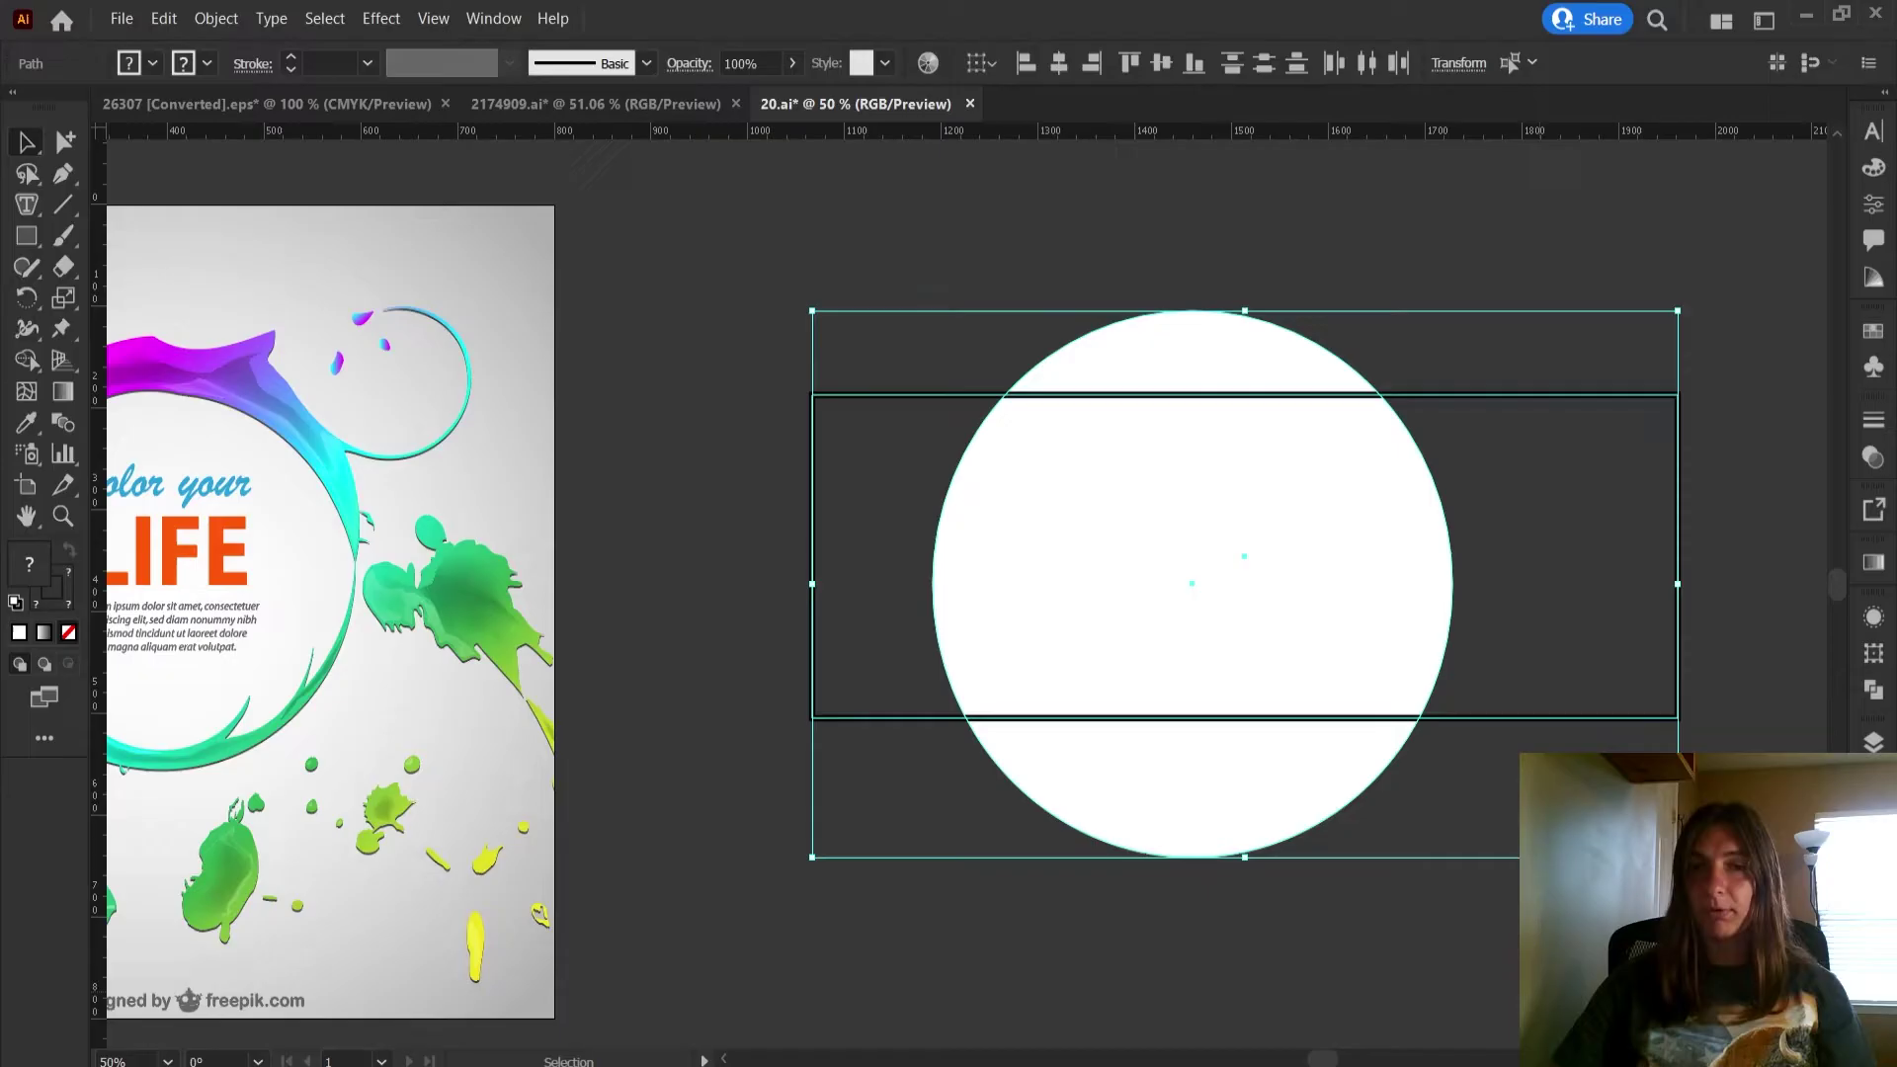
{"action": "right_click", "coordinate": [1316, 722]}
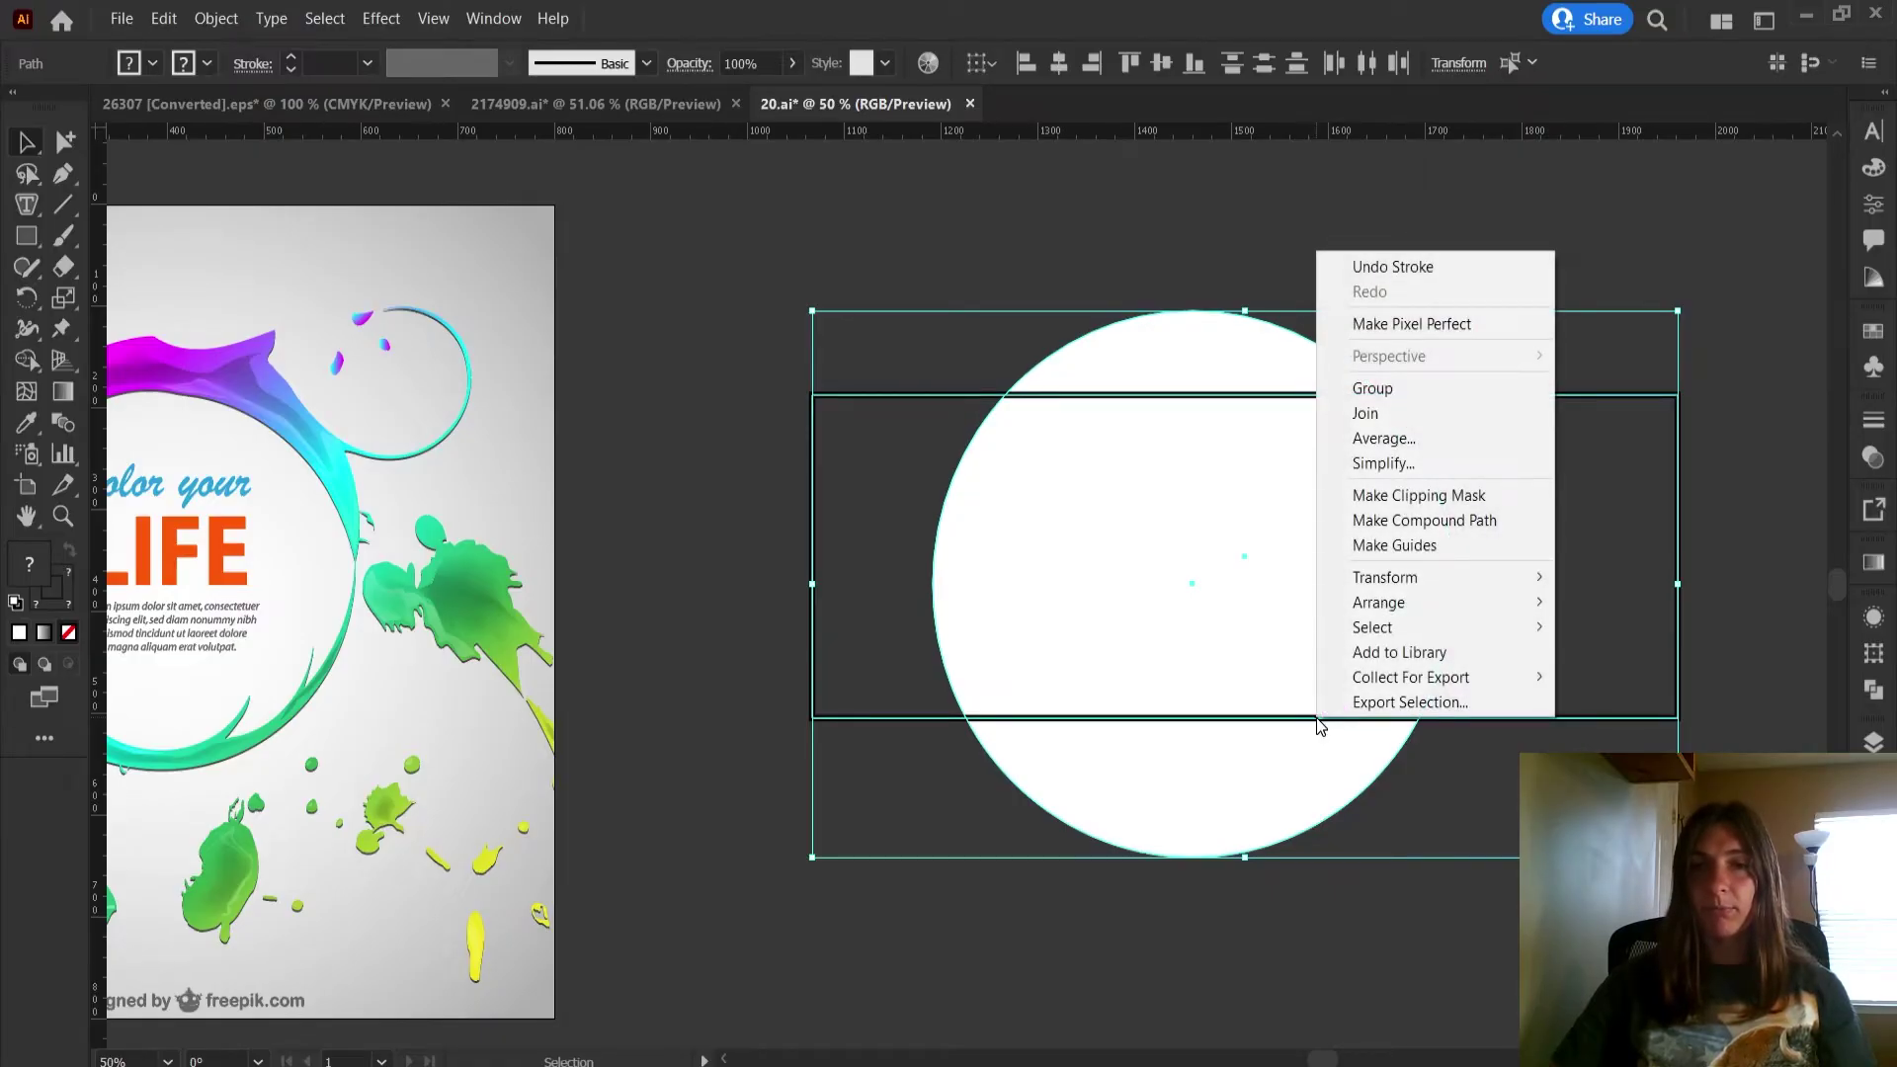
{"action": "left_click", "coordinate": [1427, 500]}
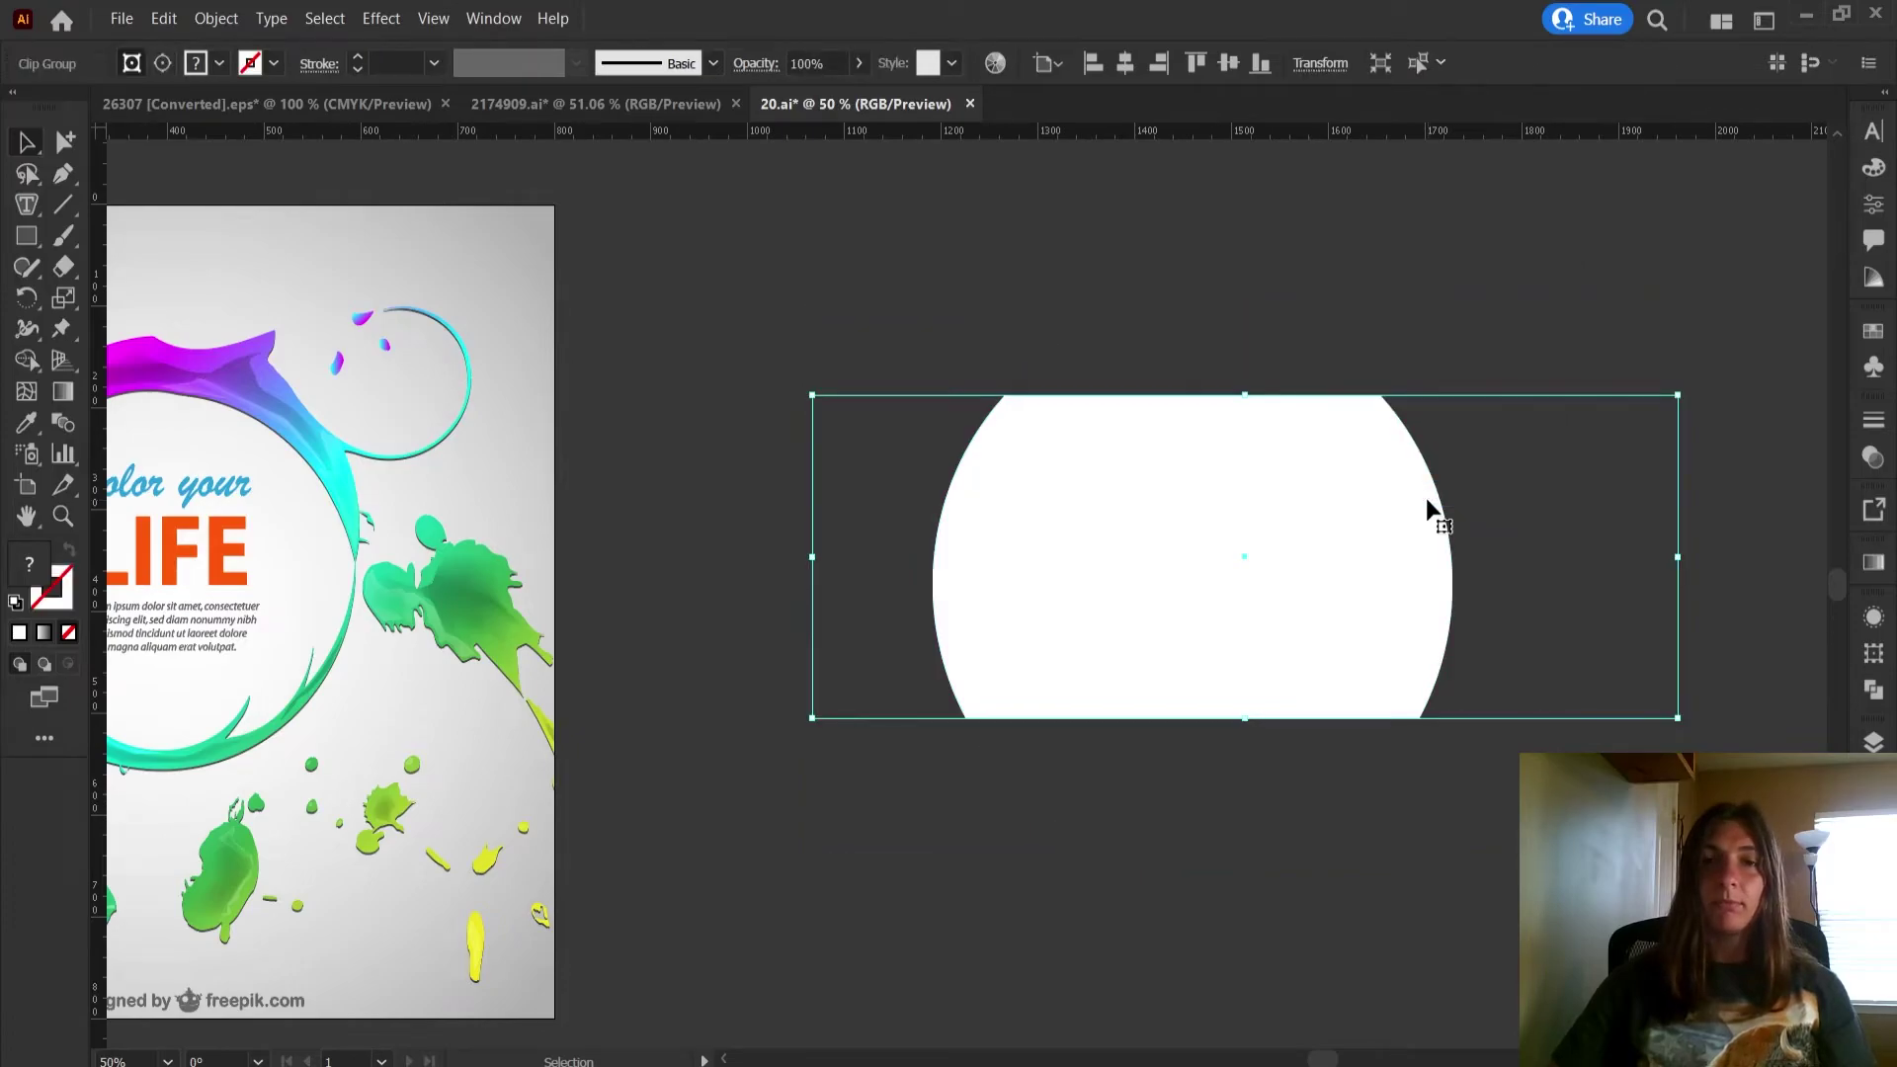
{"action": "left_click", "coordinate": [1330, 317]}
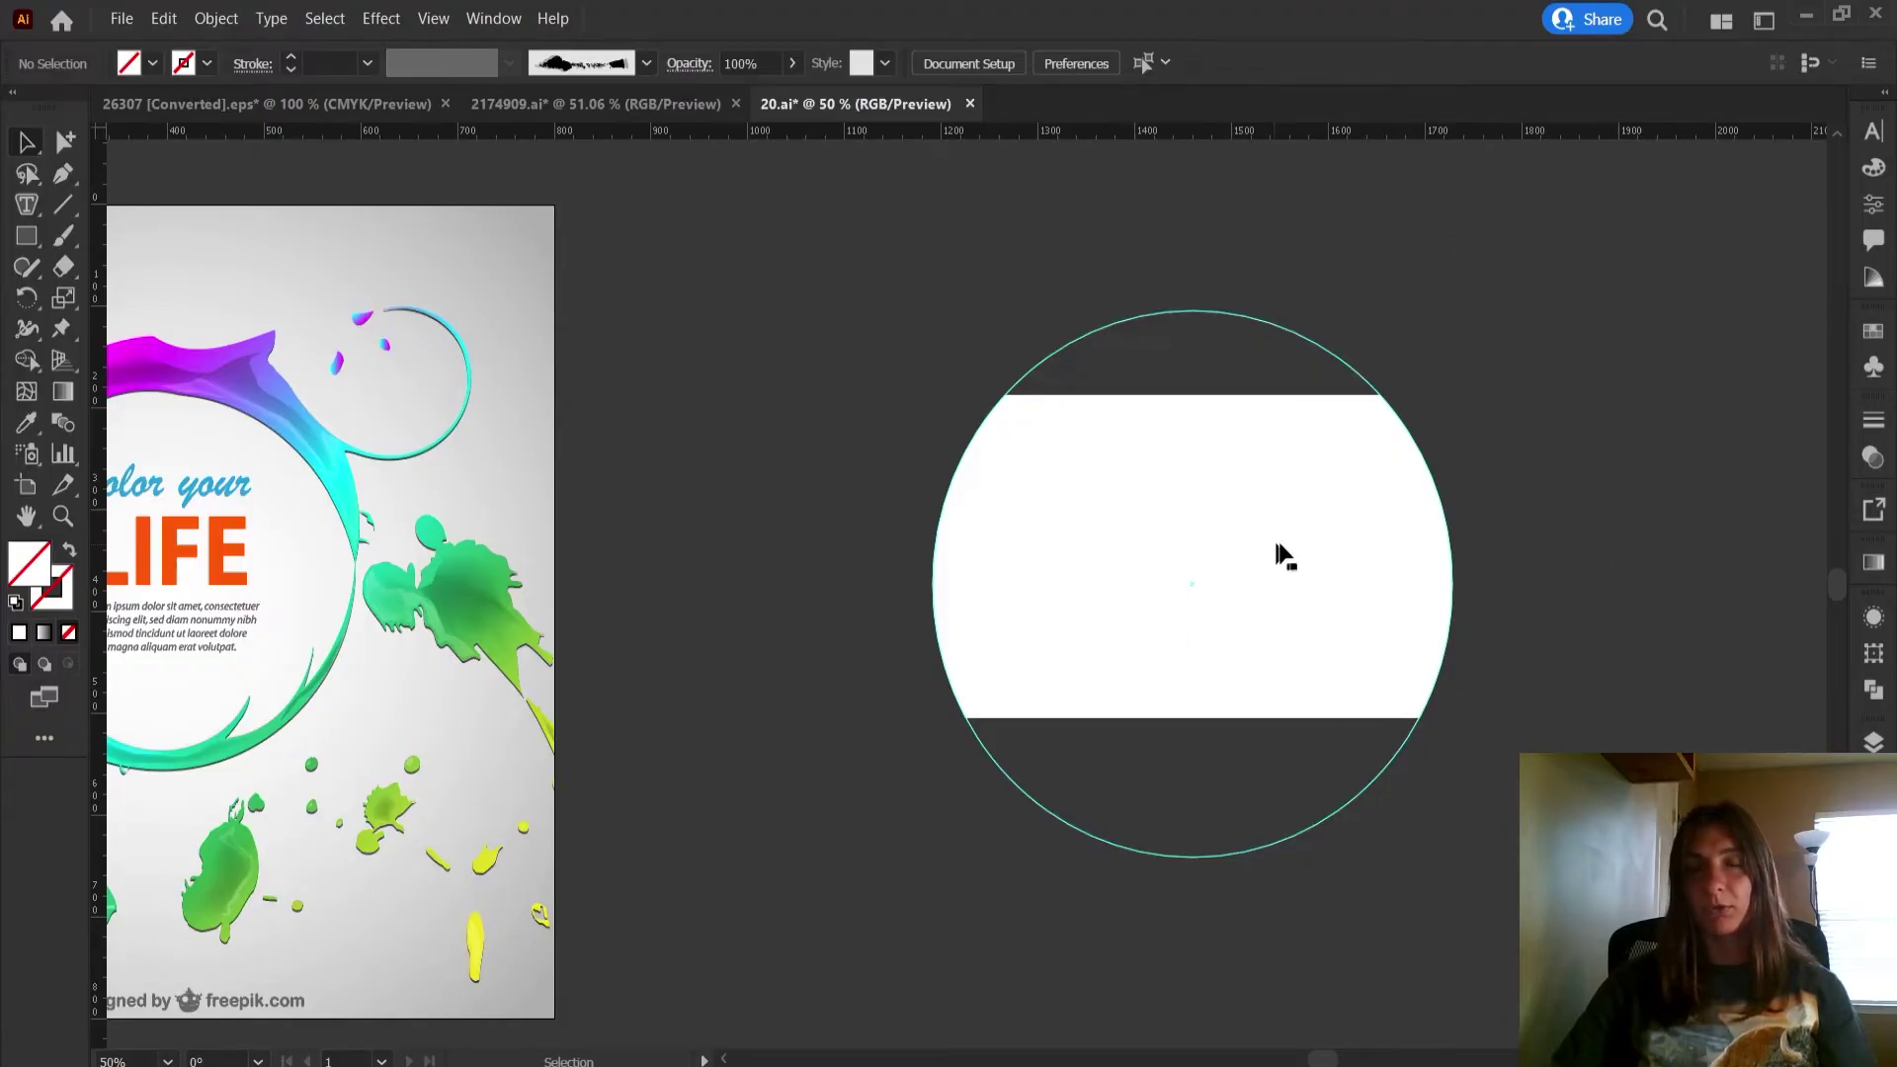
- Stretch the clipped circle to about 724 px wide, exit the group and select the clipped shape
{"action": "left_click", "coordinate": [1146, 492]}
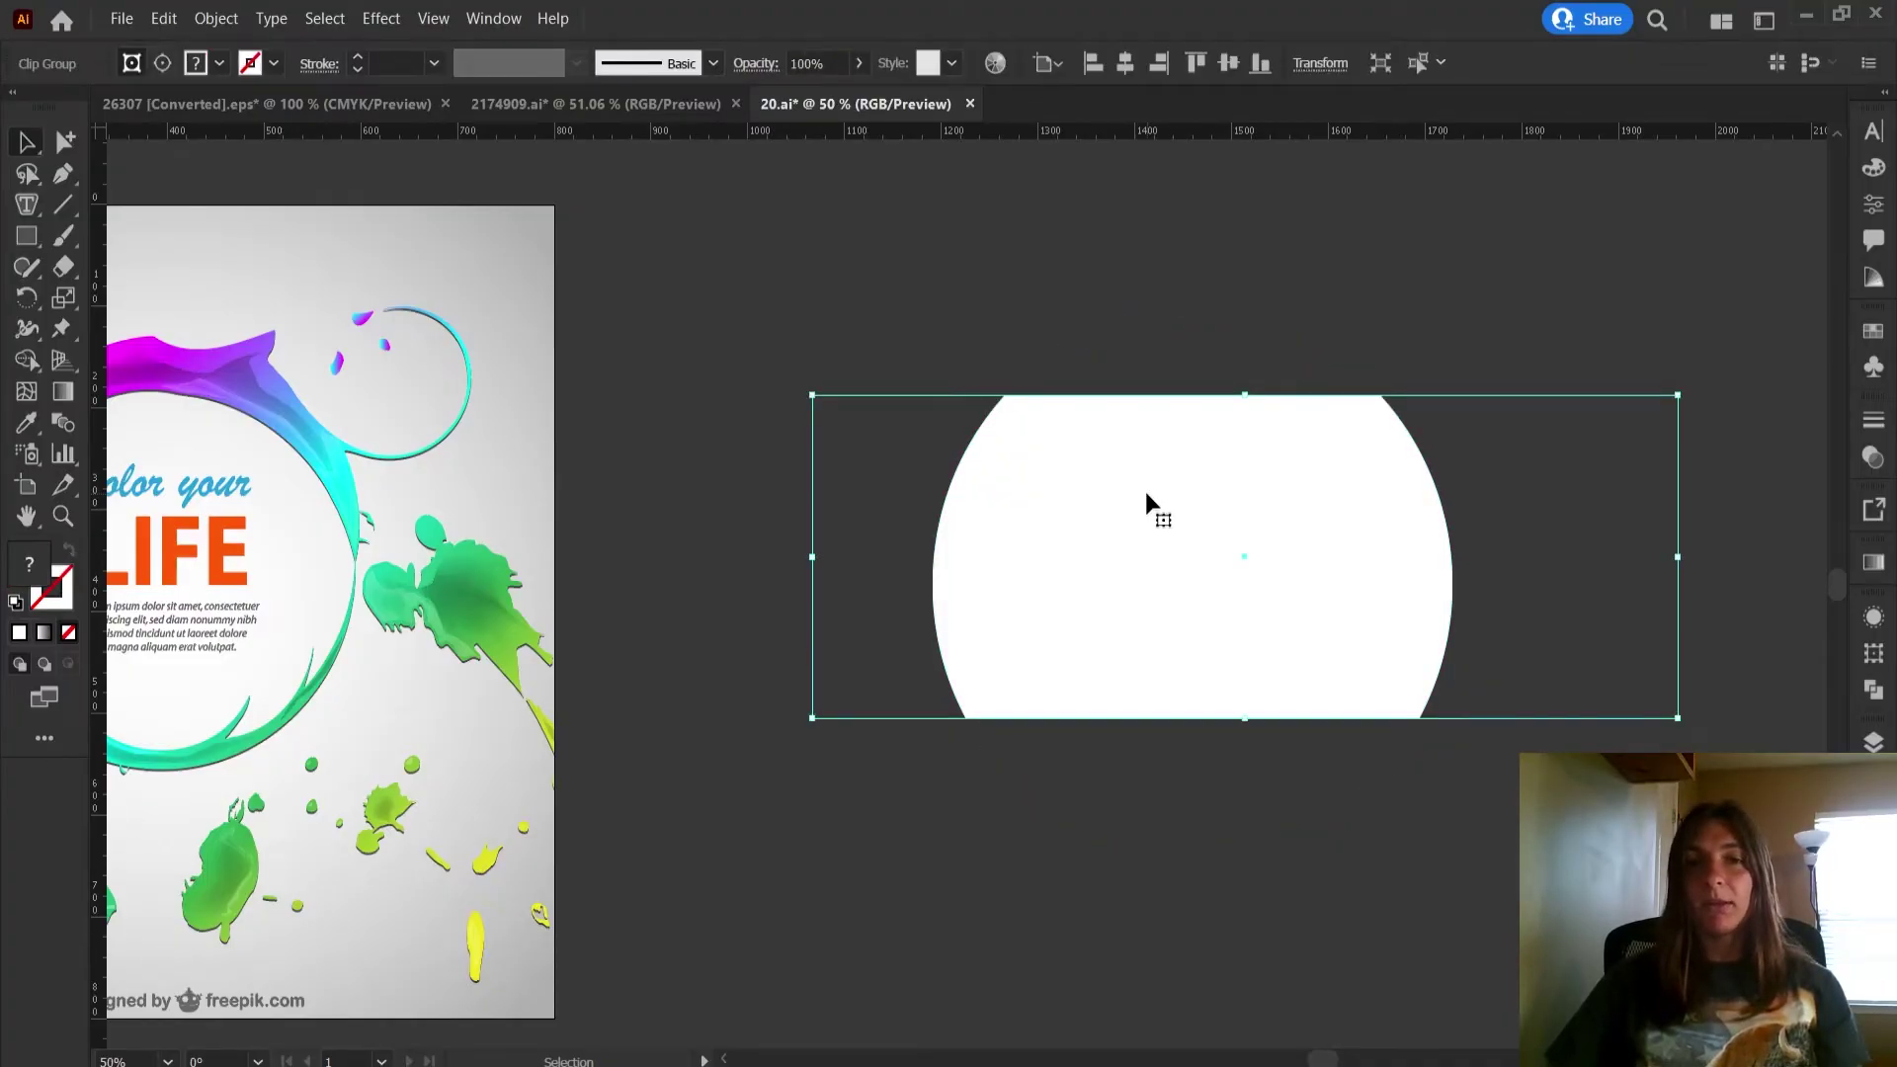
{"action": "double_click", "coordinate": [1146, 492]}
{"action": "left_click", "coordinate": [1146, 492]}
{"action": "double_click", "coordinate": [1146, 492]}
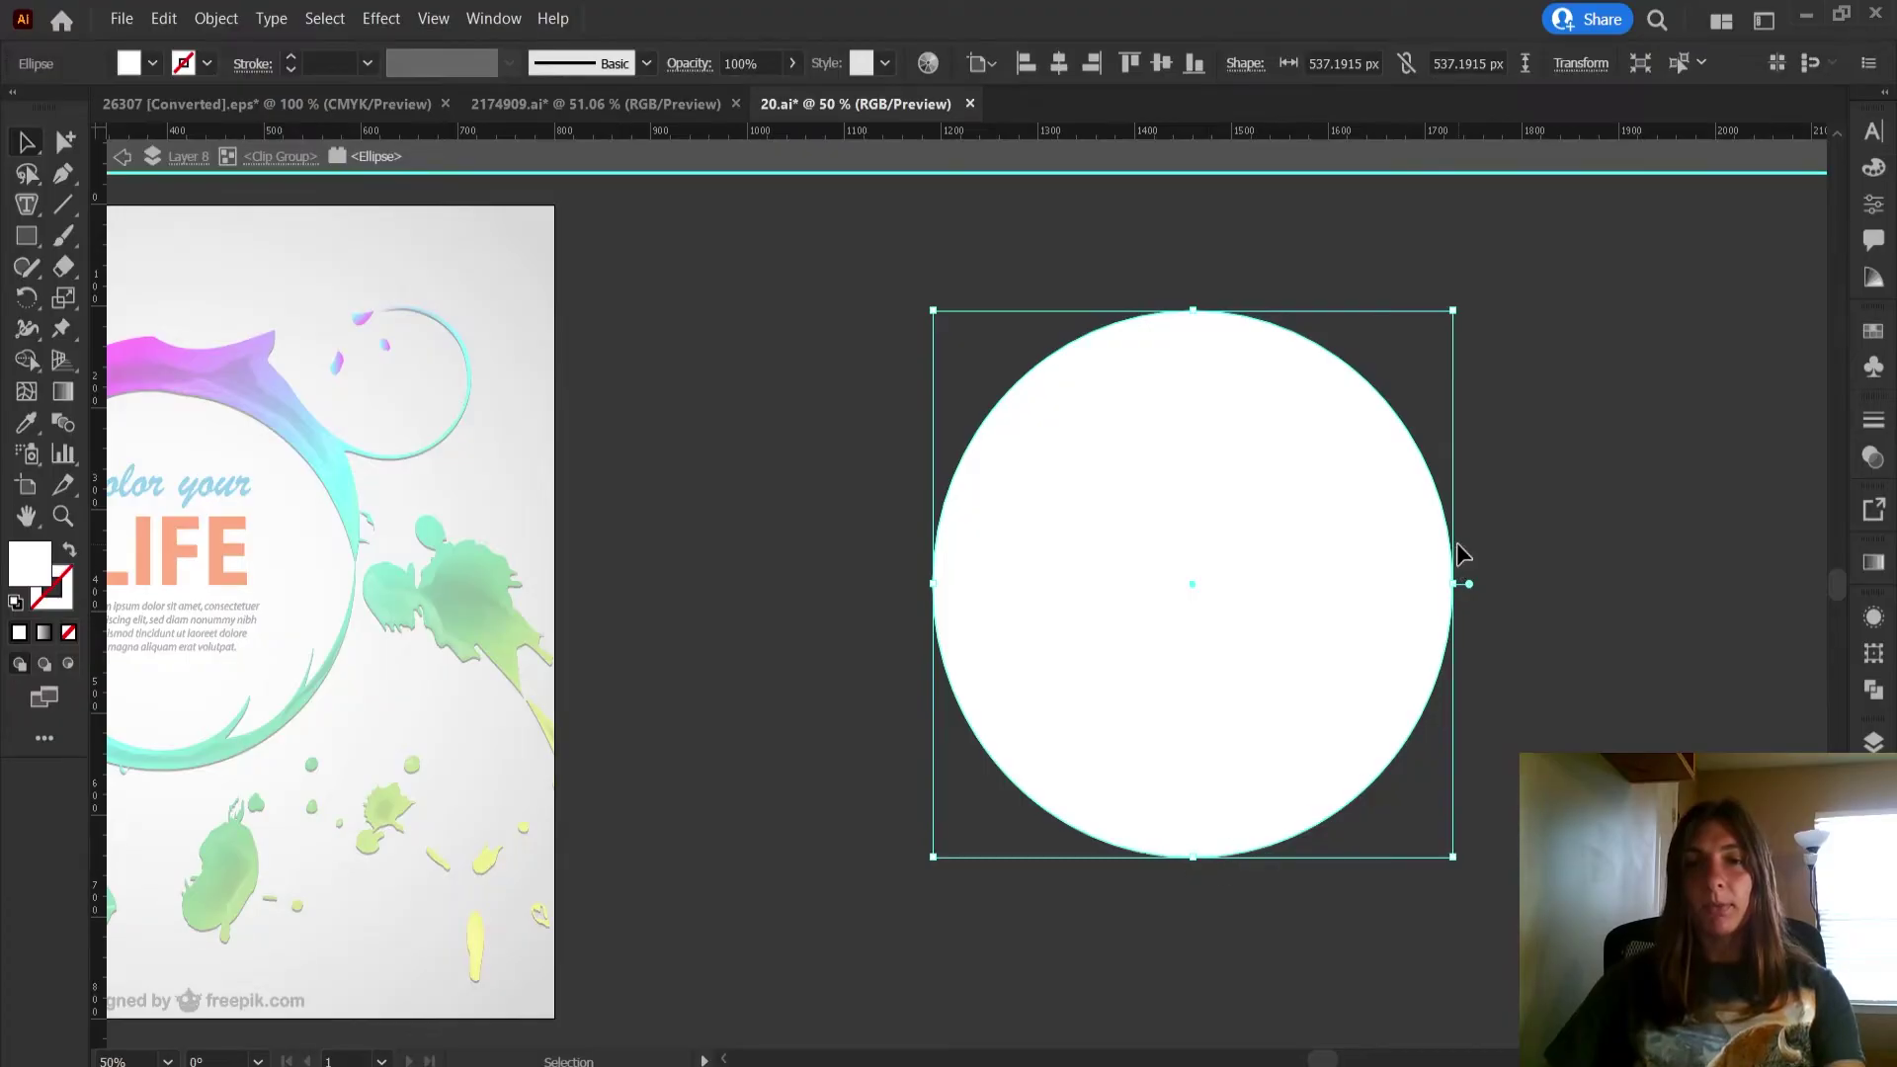
{"action": "left_click_drag", "start_coordinate": [1452, 585], "coordinate": [1633, 585]}
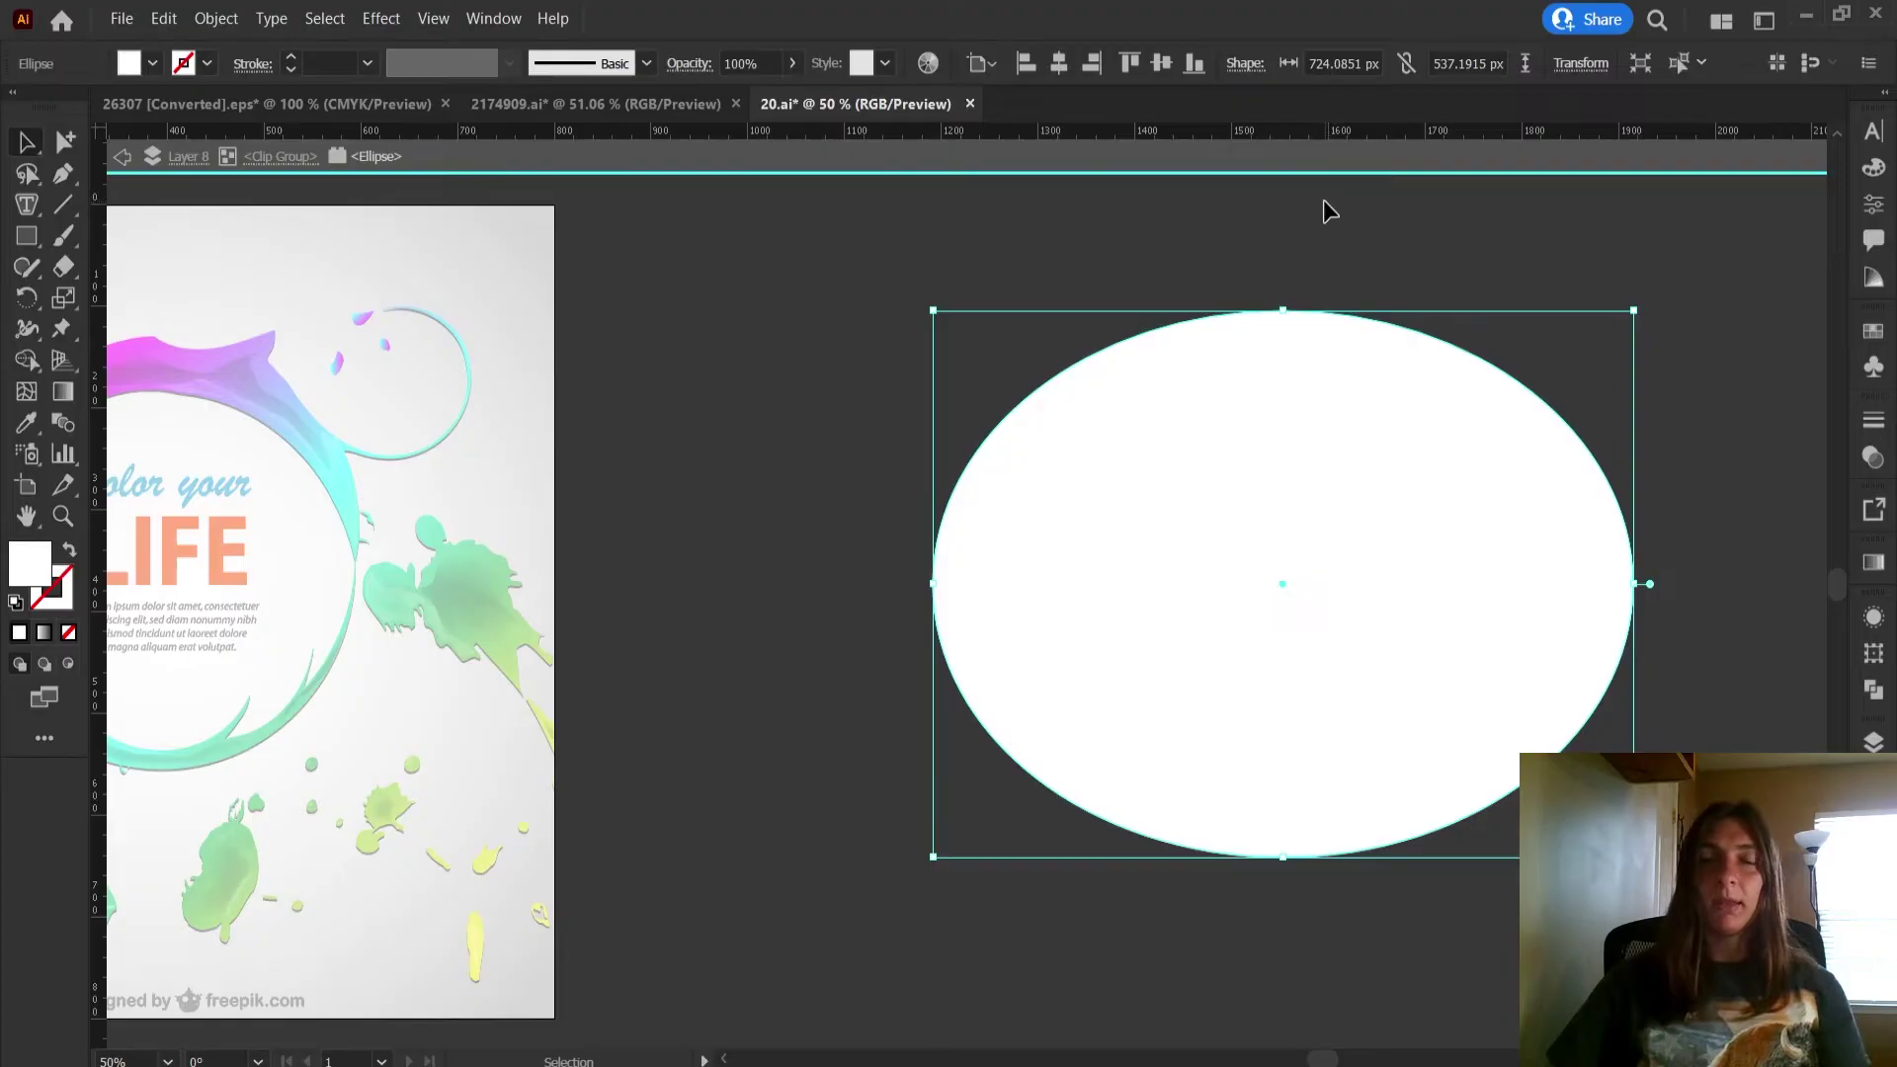
{"action": "double_click", "coordinate": [1143, 226]}
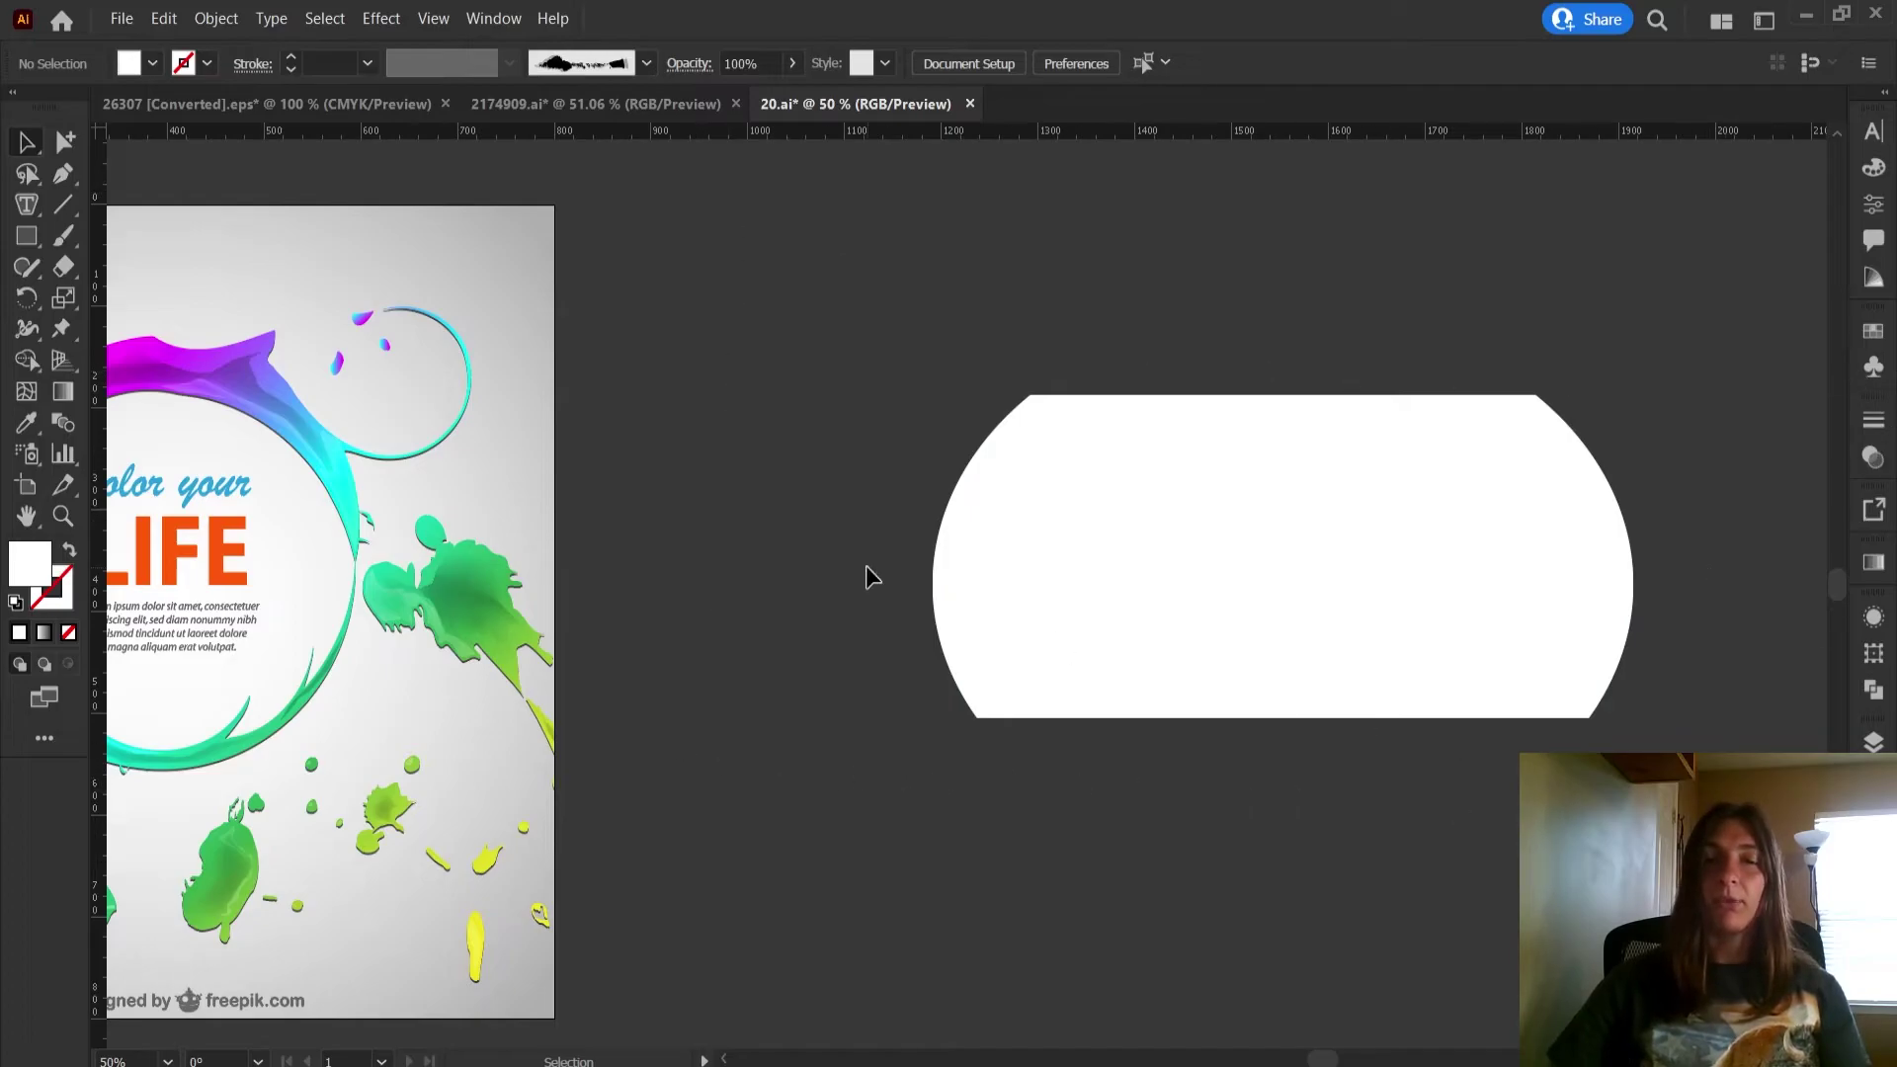
{"action": "left_click_drag", "start_coordinate": [1051, 399], "coordinate": [1397, 786]}
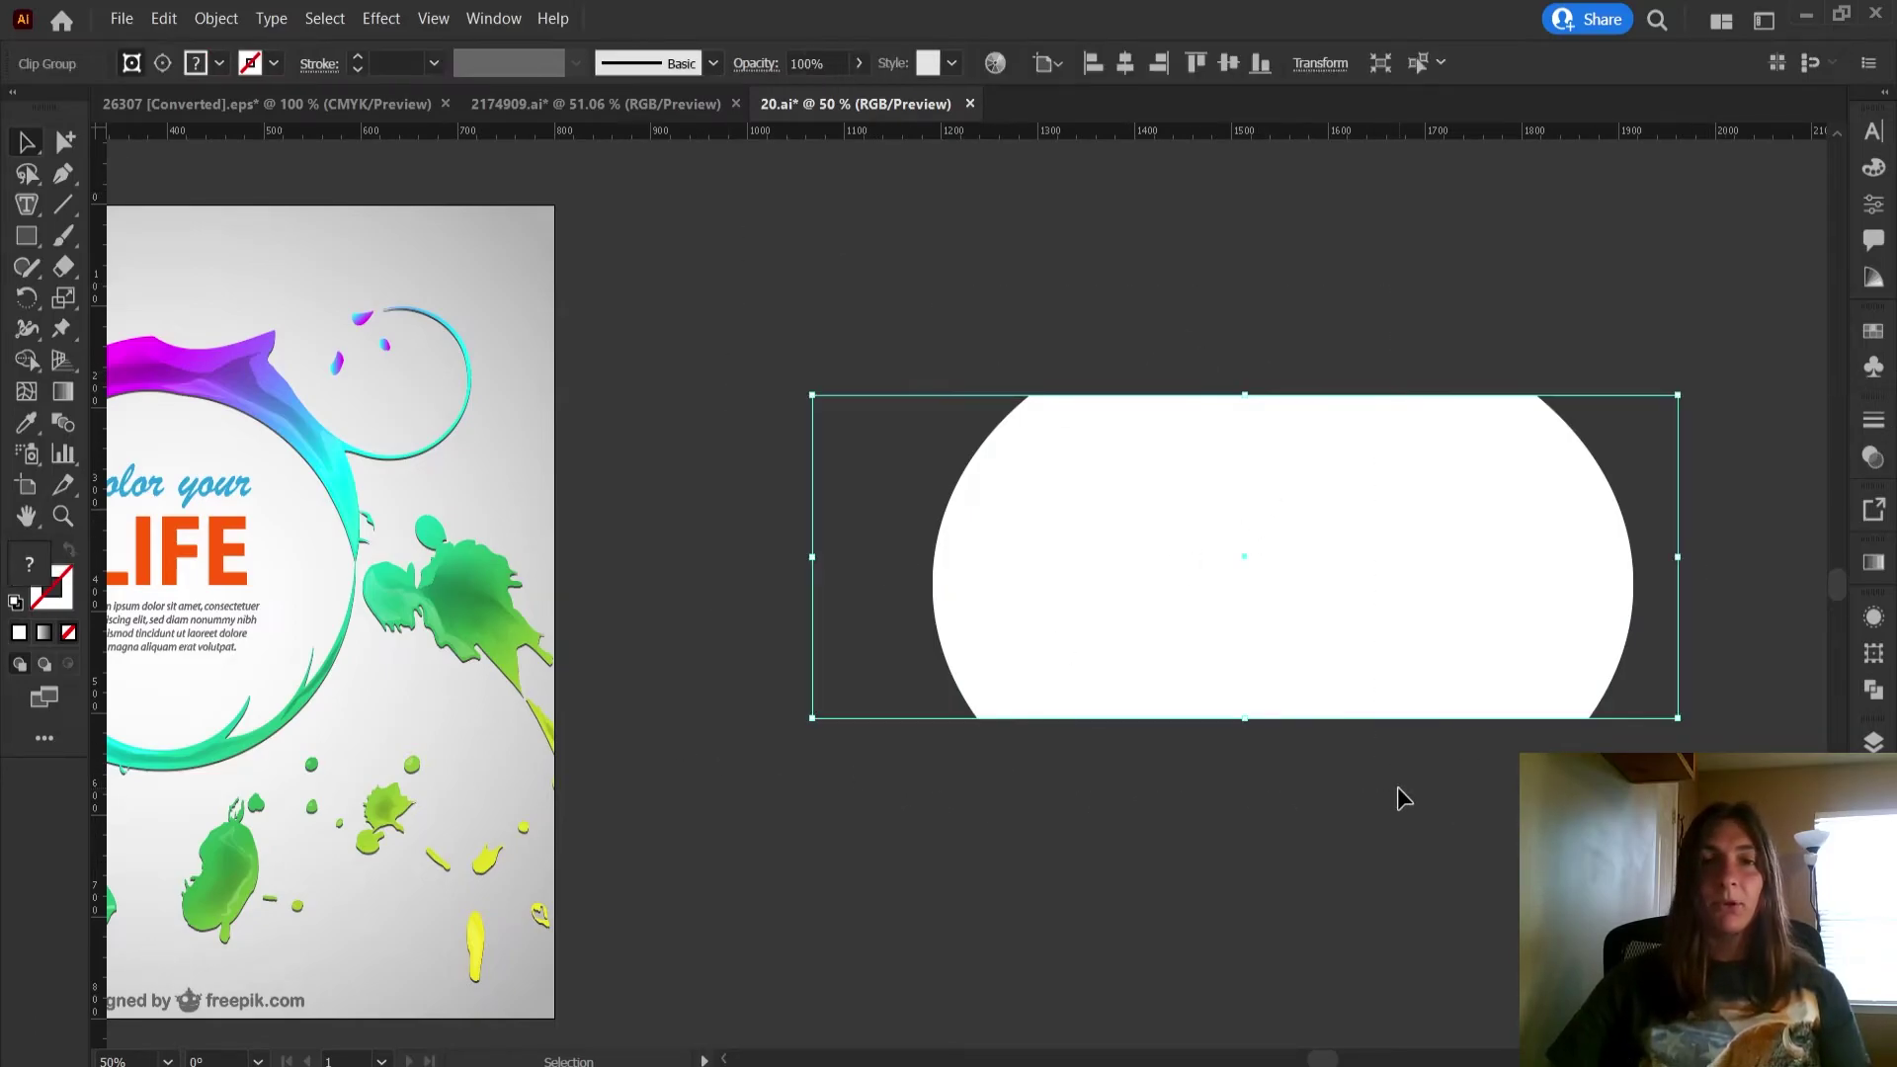
- Delete the clipped white test shape and inspect the poster's full-page clip group
{"action": "key", "text": "Delete"}
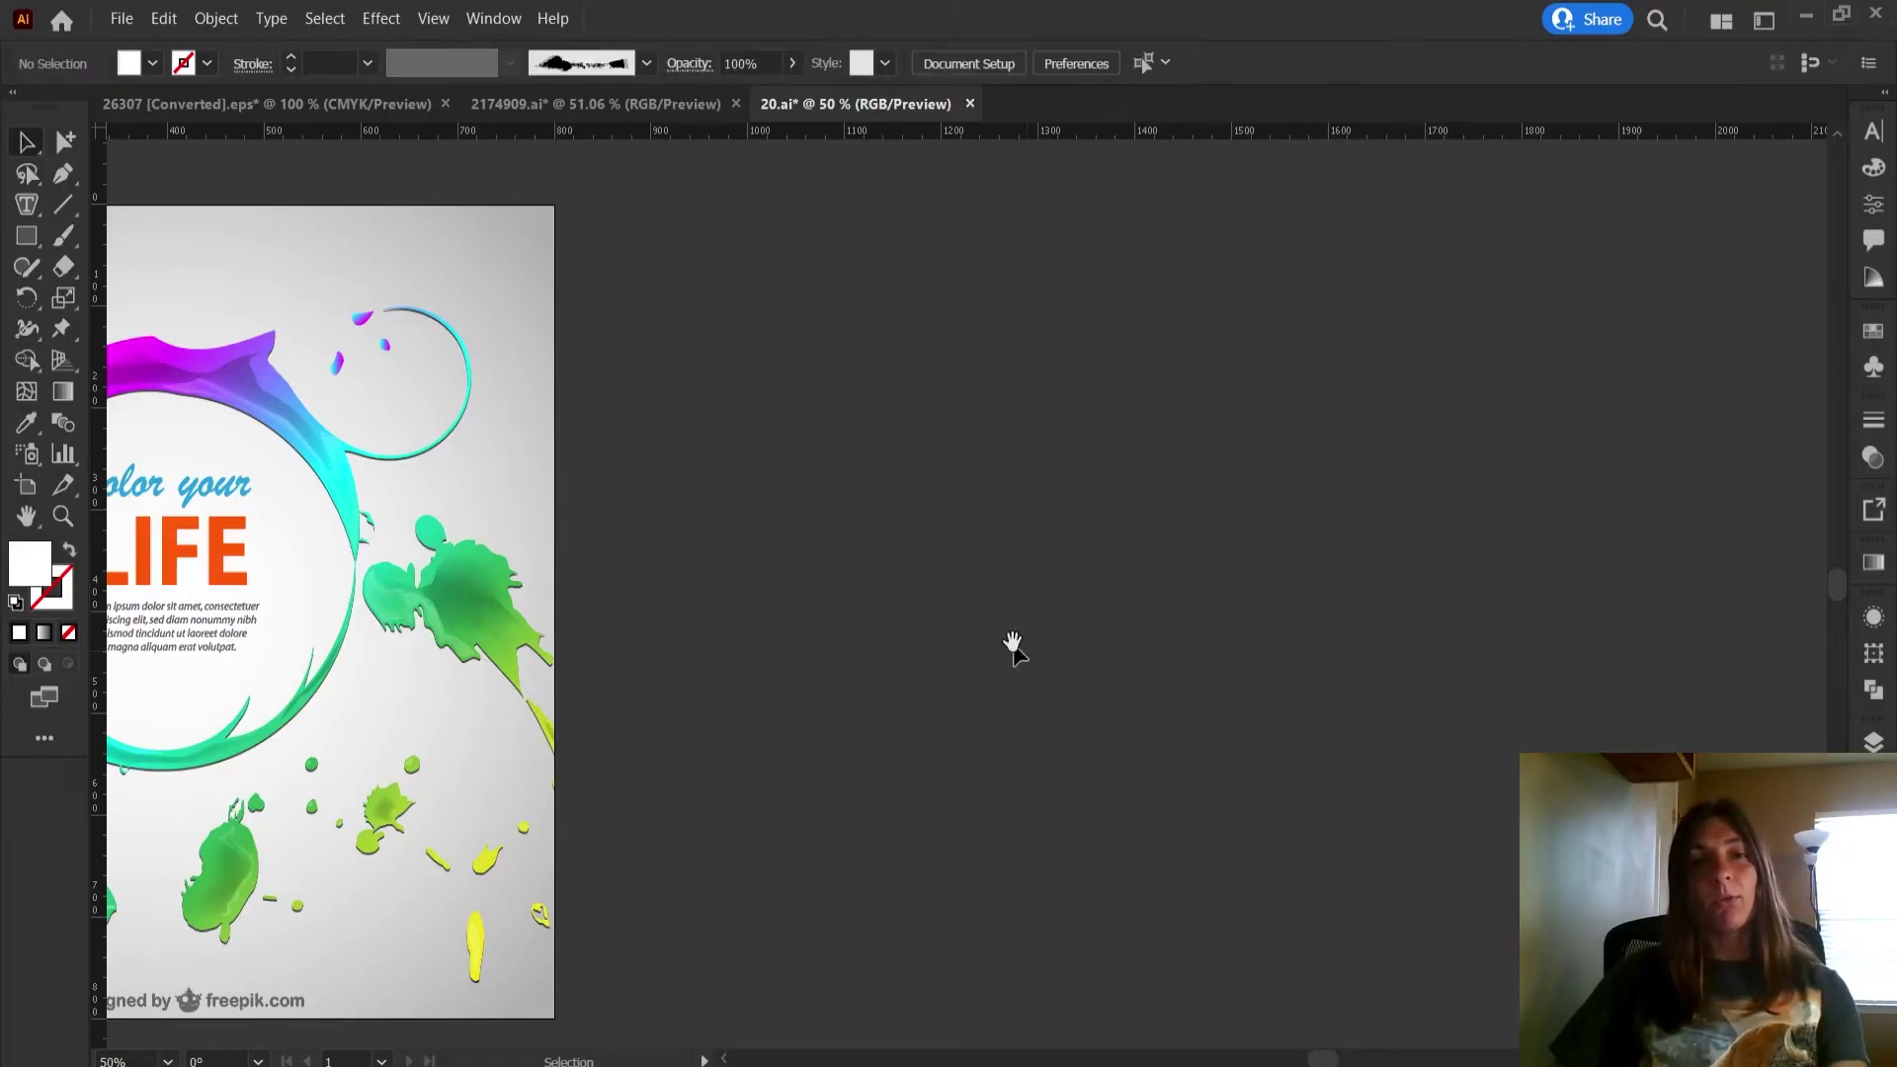
{"action": "mouse_move", "coordinate": [1008, 644]}
{"action": "left_mouse_down"}
{"action": "mouse_move", "coordinate": [1202, 550]}
{"action": "mouse_move", "coordinate": [1613, 529]}
{"action": "mouse_move", "coordinate": [1632, 561]}
{"action": "left_mouse_up"}
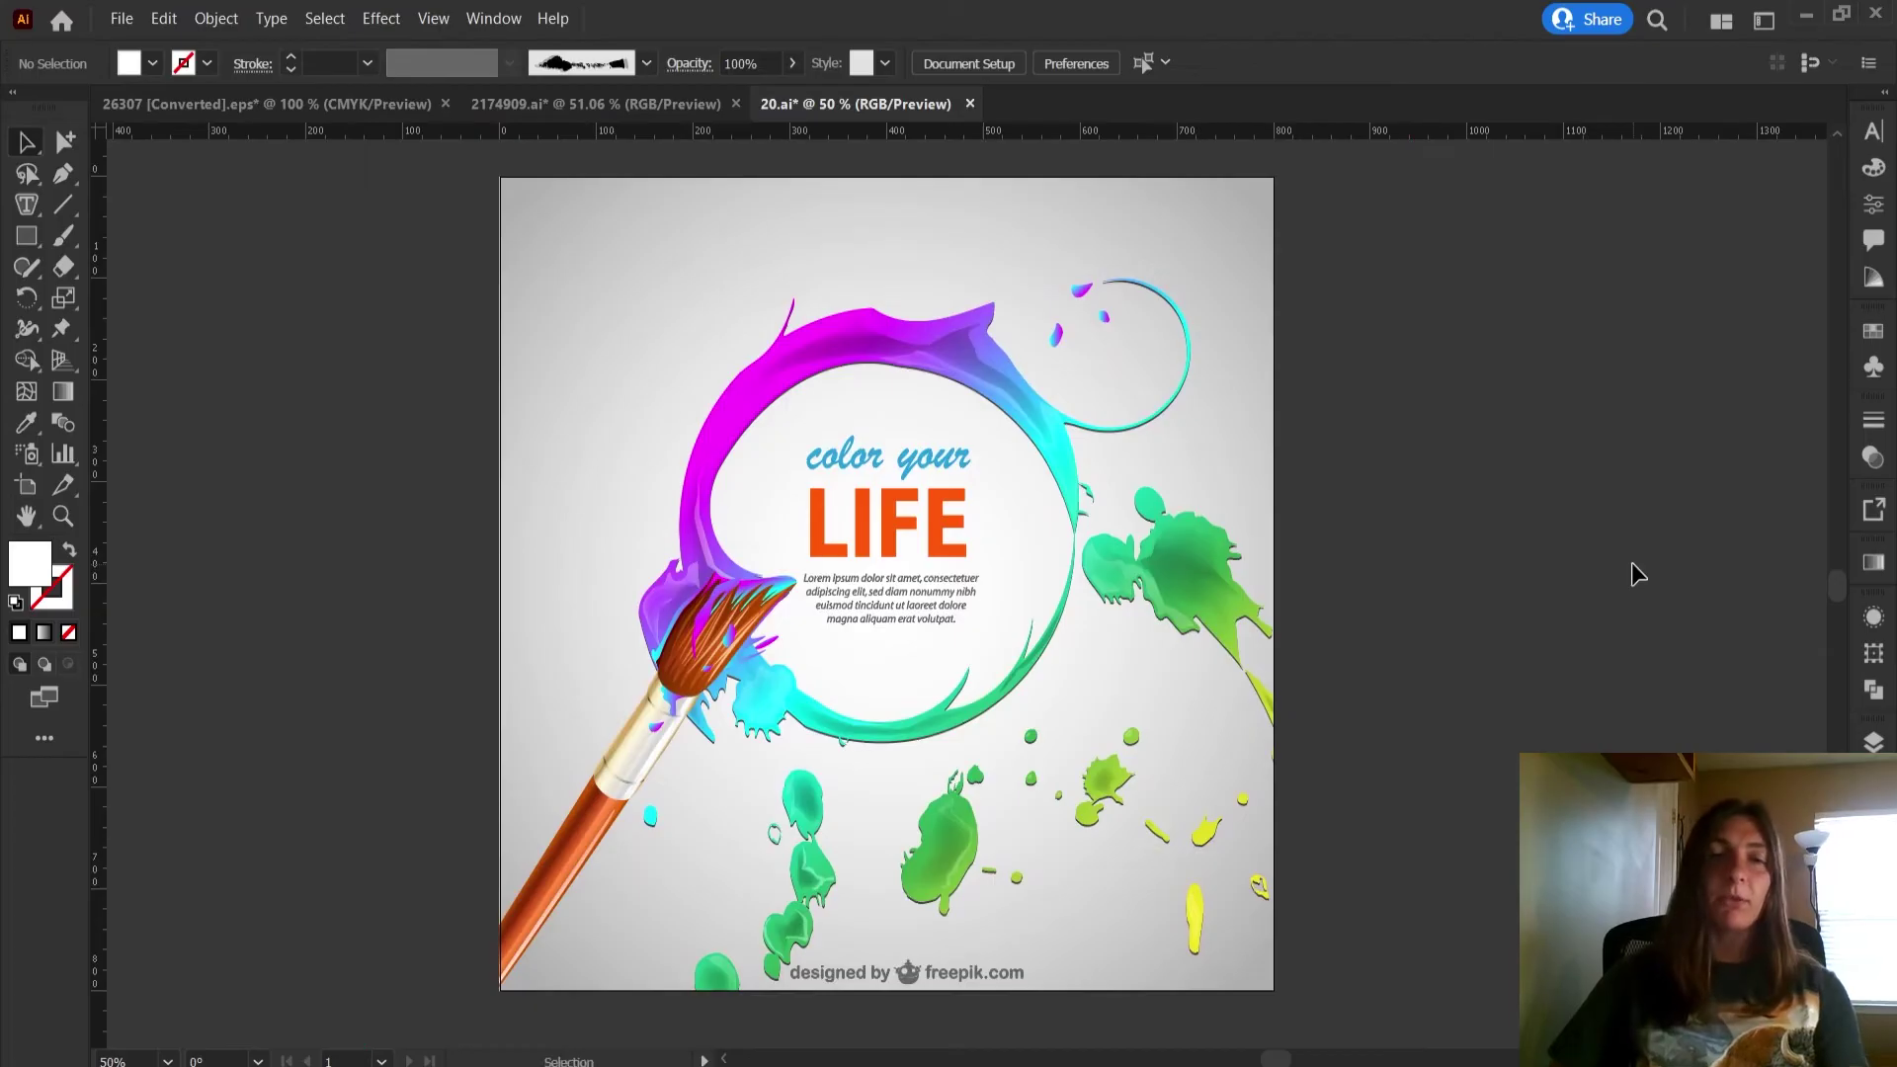
{"action": "left_click", "coordinate": [865, 326]}
{"action": "double_click", "coordinate": [866, 326]}
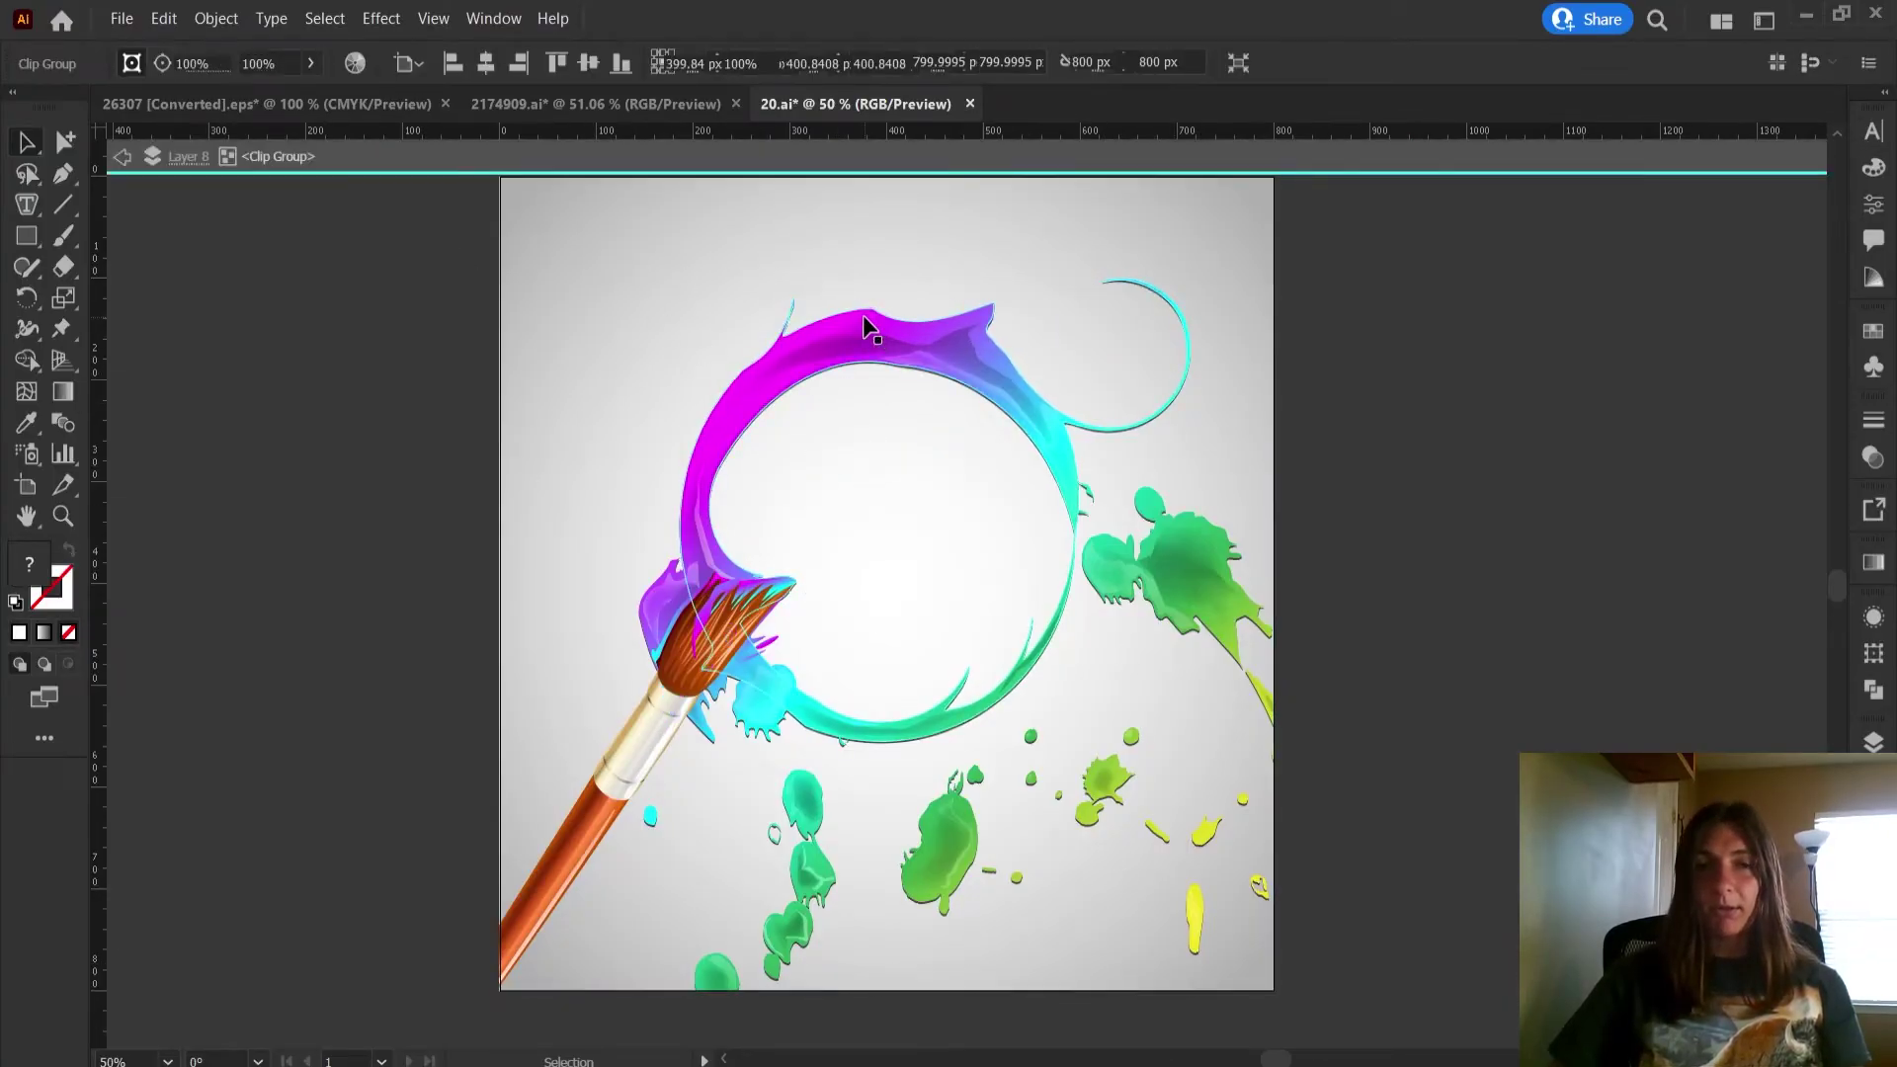
{"action": "double_click", "coordinate": [1537, 526]}
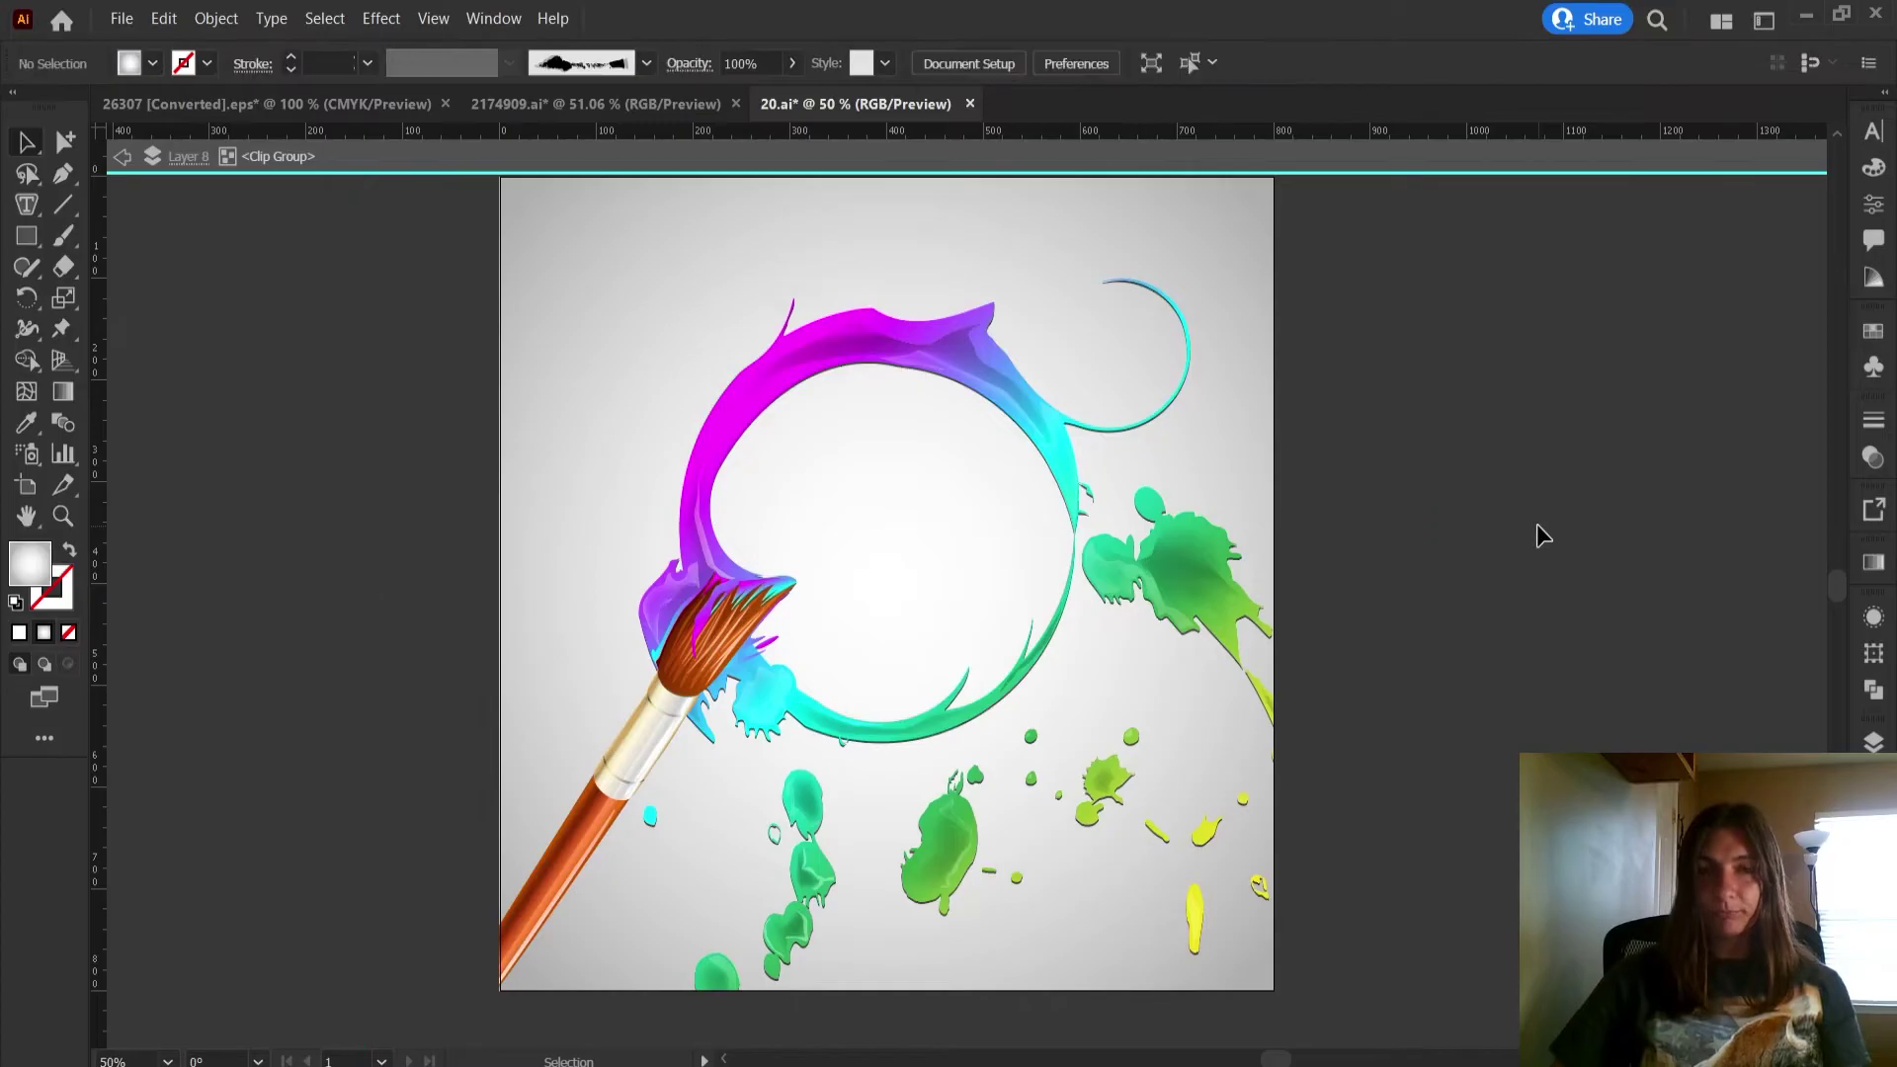
- Release the poster's clipping mask
{"action": "left_click", "coordinate": [1010, 376]}
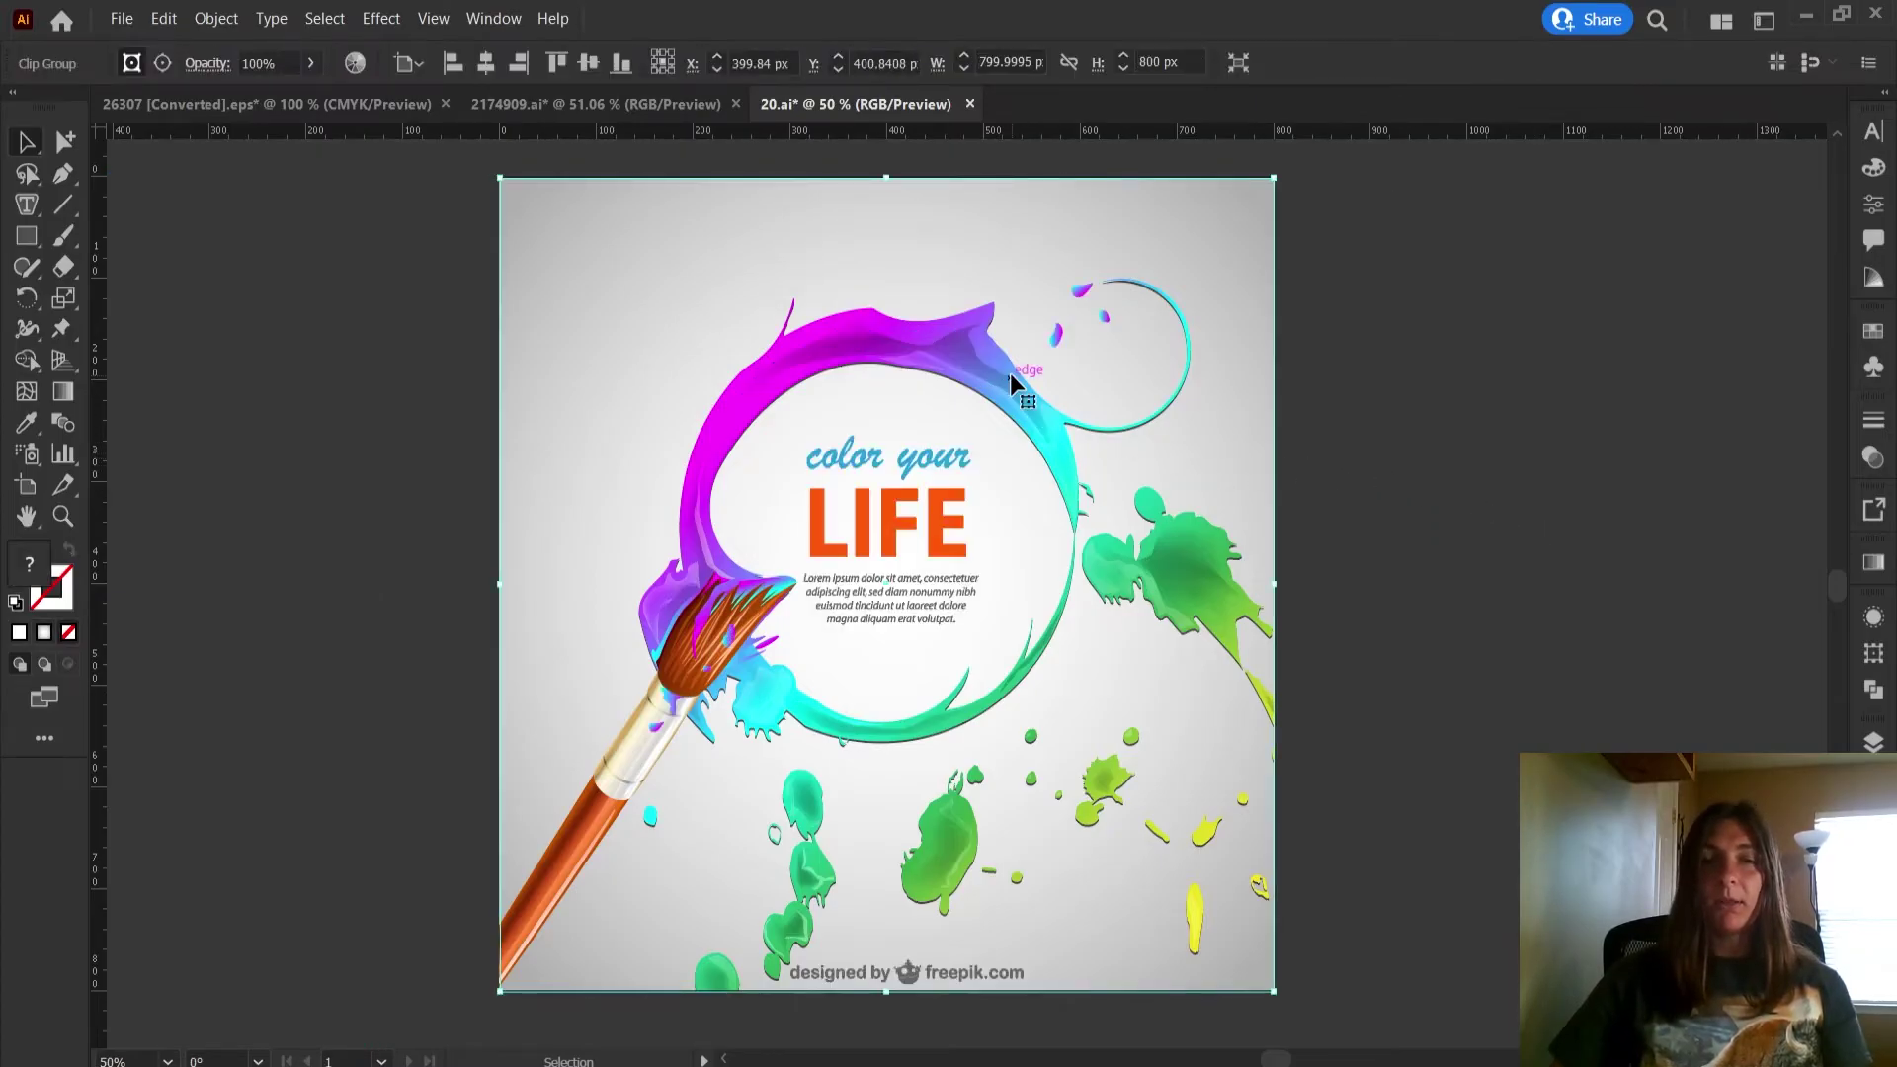
{"action": "right_click", "coordinate": [1009, 375]}
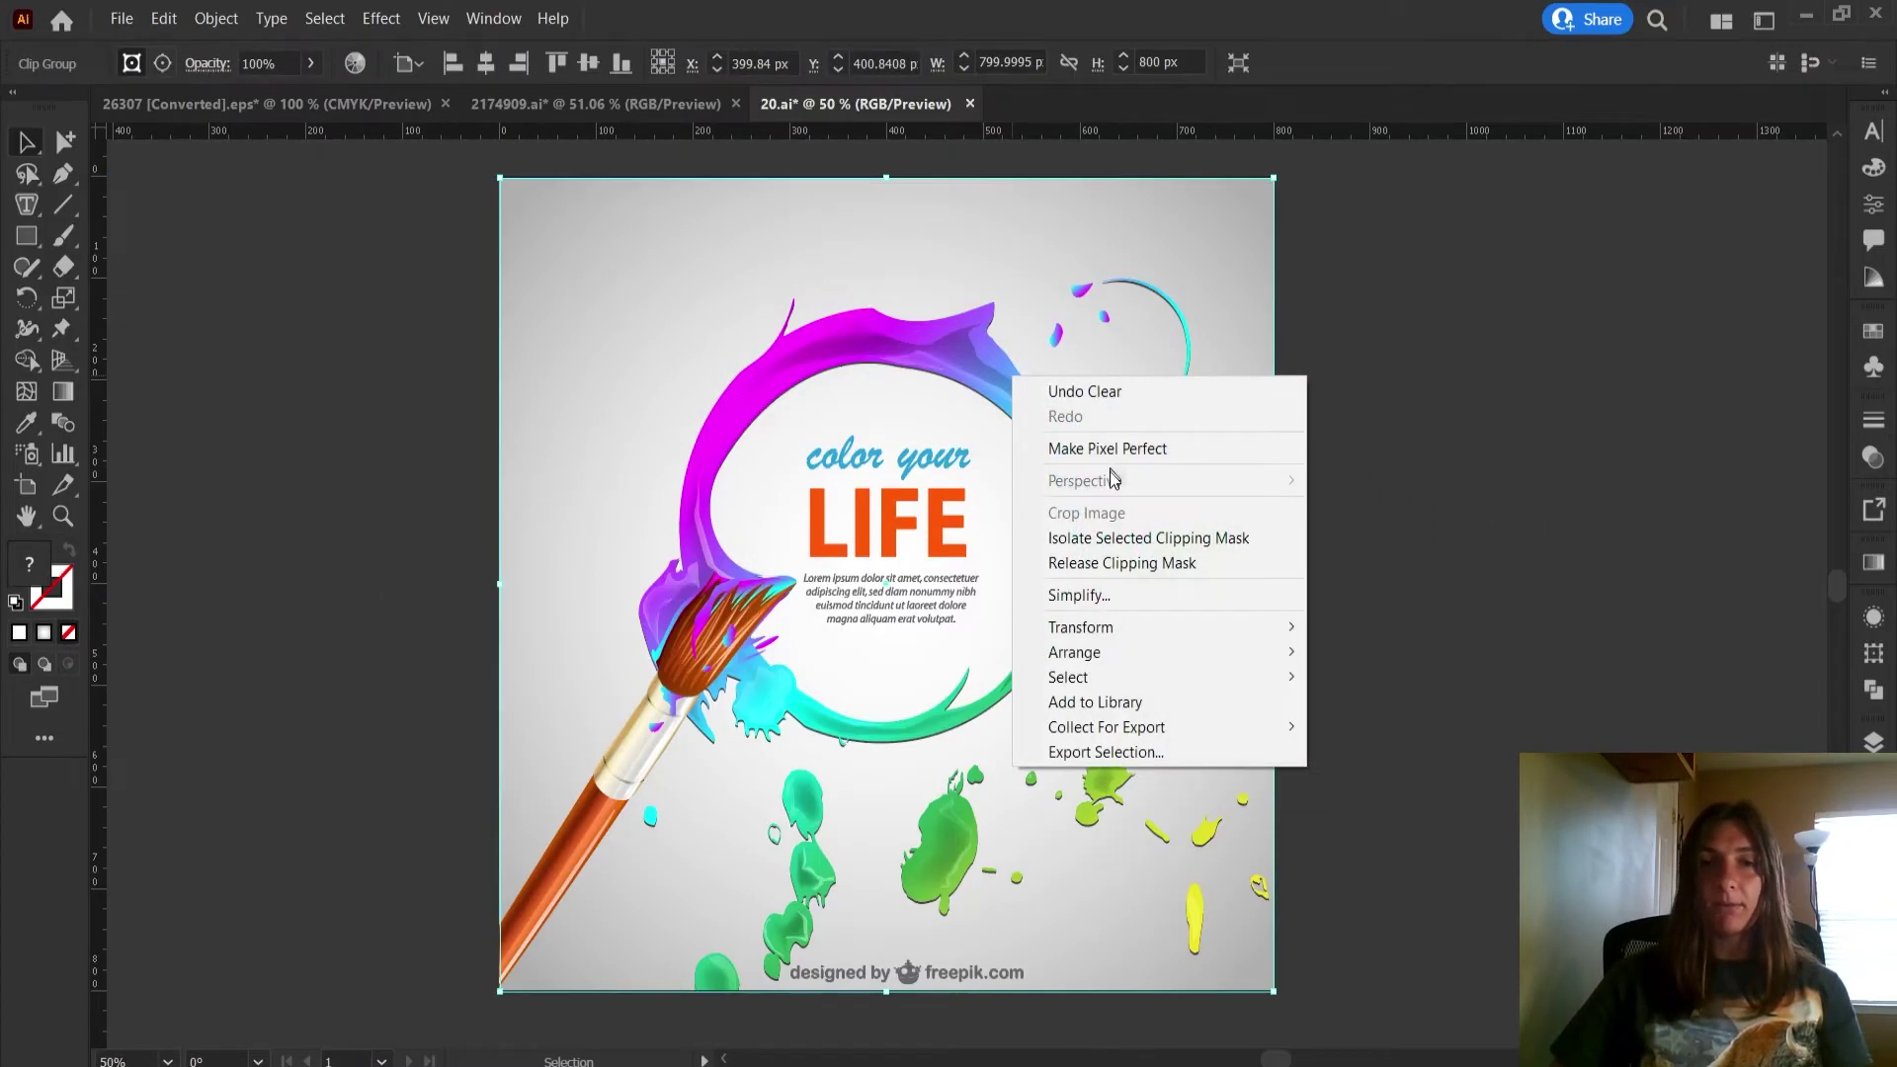
{"action": "left_click", "coordinate": [1096, 564]}
- Bring the released poster into view and ungroup the paint-splash group
{"action": "left_click", "coordinate": [1527, 450]}
{"action": "scroll", "coordinate": [1535, 435], "scroll_direction": "down", "scroll_amount": 1}
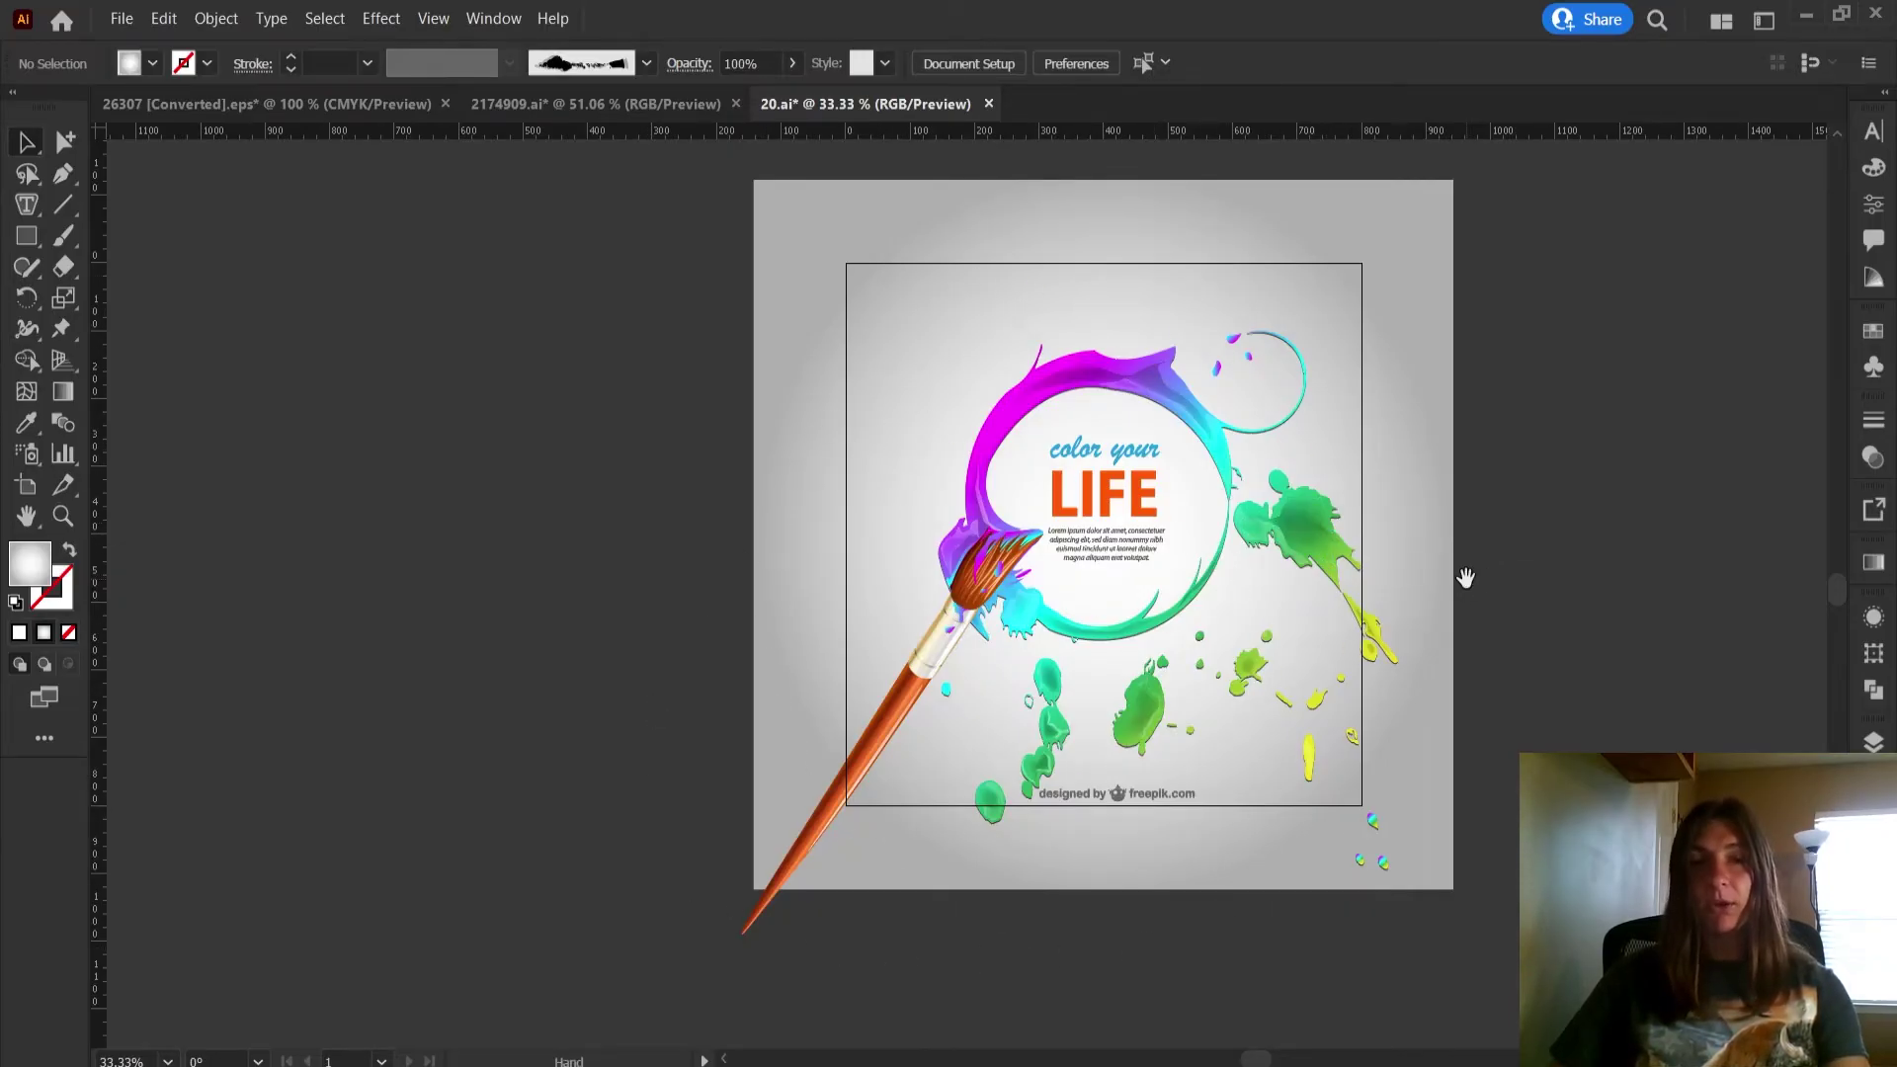
{"action": "left_click_drag", "start_coordinate": [1457, 575], "coordinate": [1325, 580]}
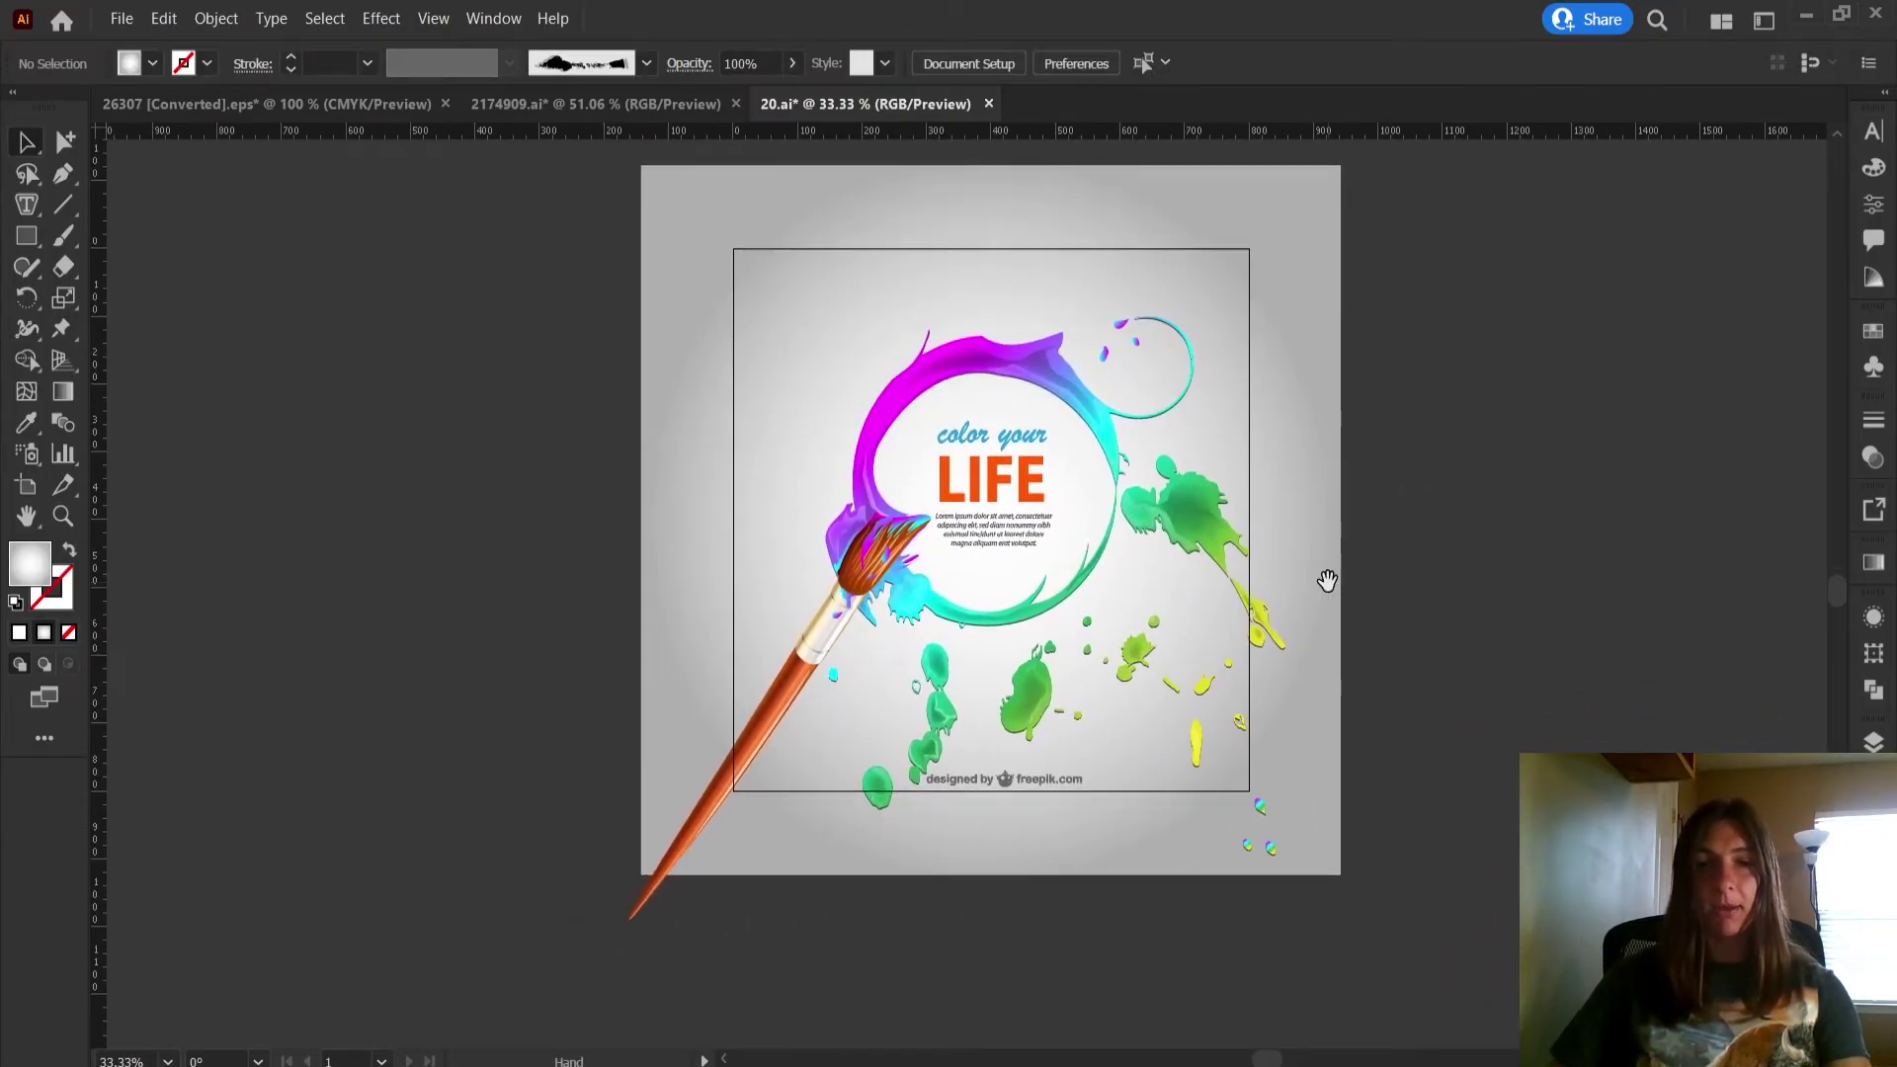
{"action": "left_click", "coordinate": [1032, 368]}
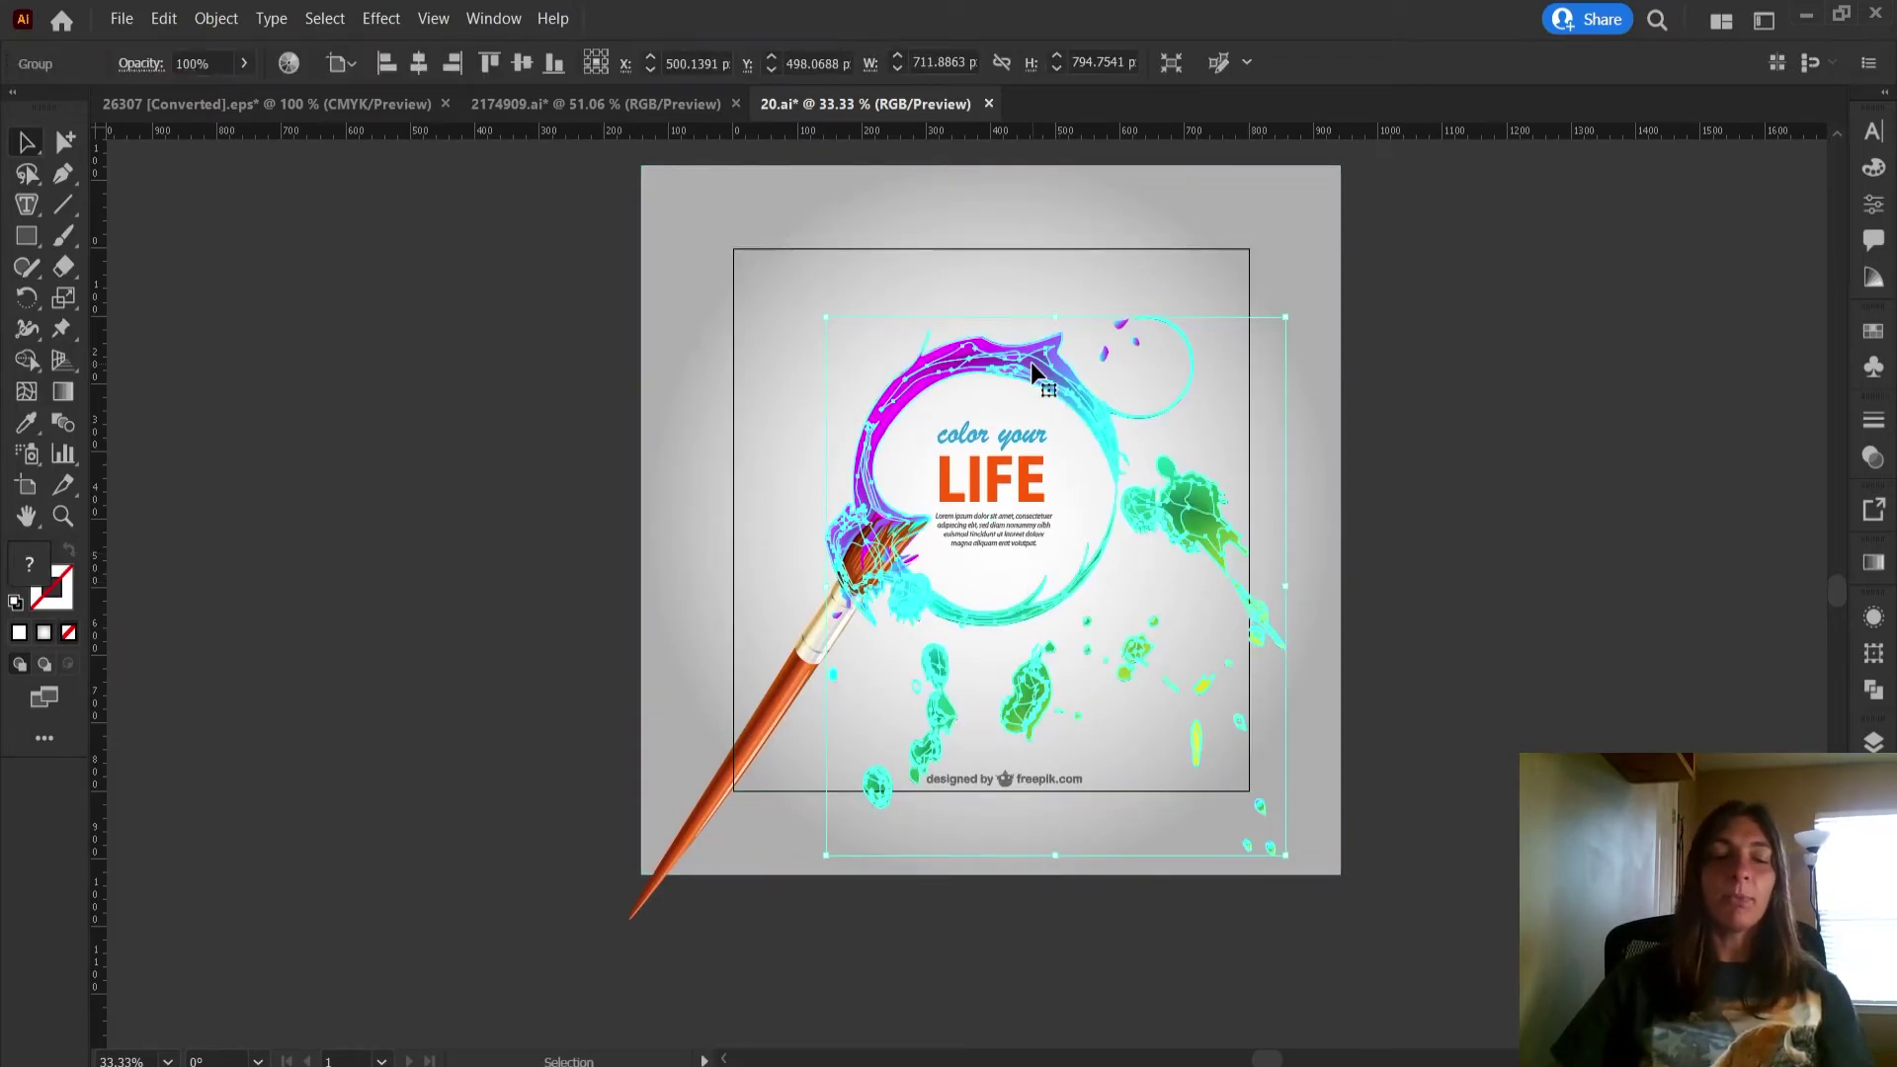
{"action": "scroll", "coordinate": [1032, 366], "scroll_direction": "up", "scroll_amount": 1}
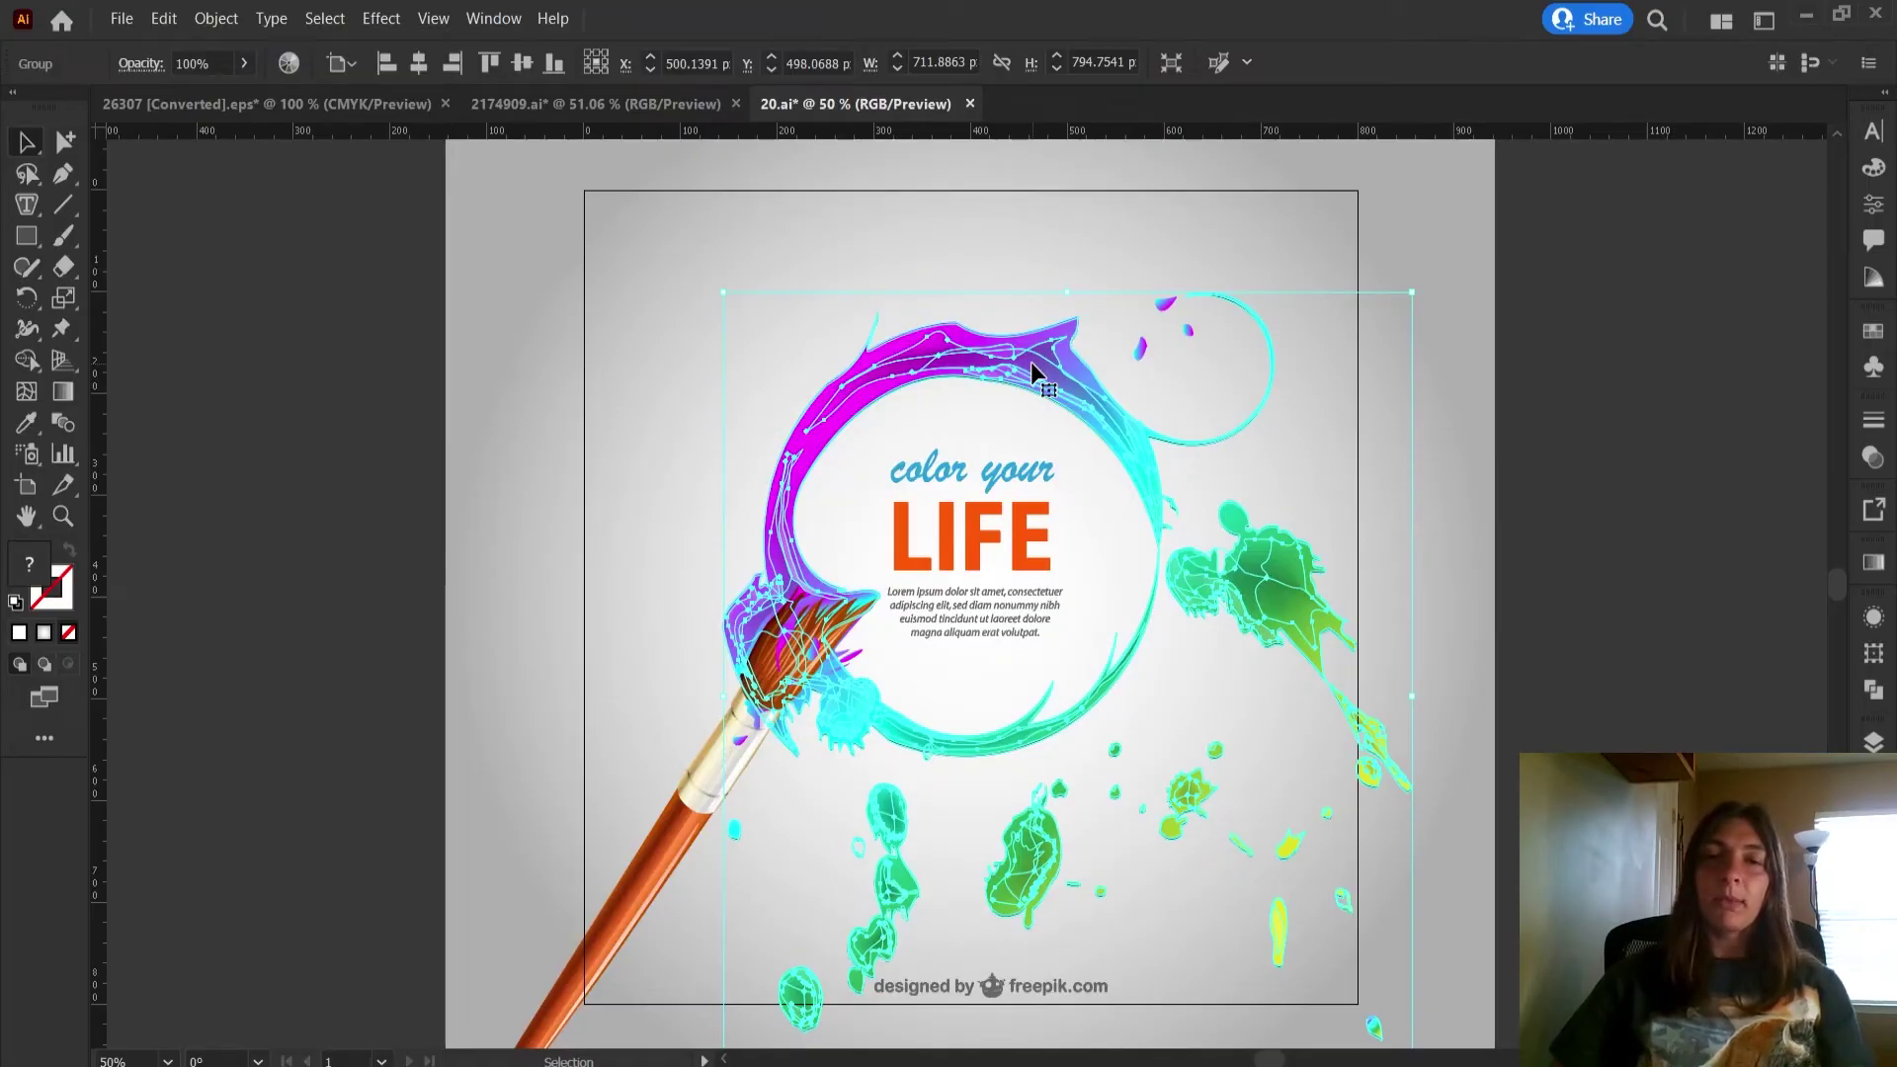
{"action": "left_click", "coordinate": [1473, 466]}
{"action": "left_click", "coordinate": [1094, 506]}
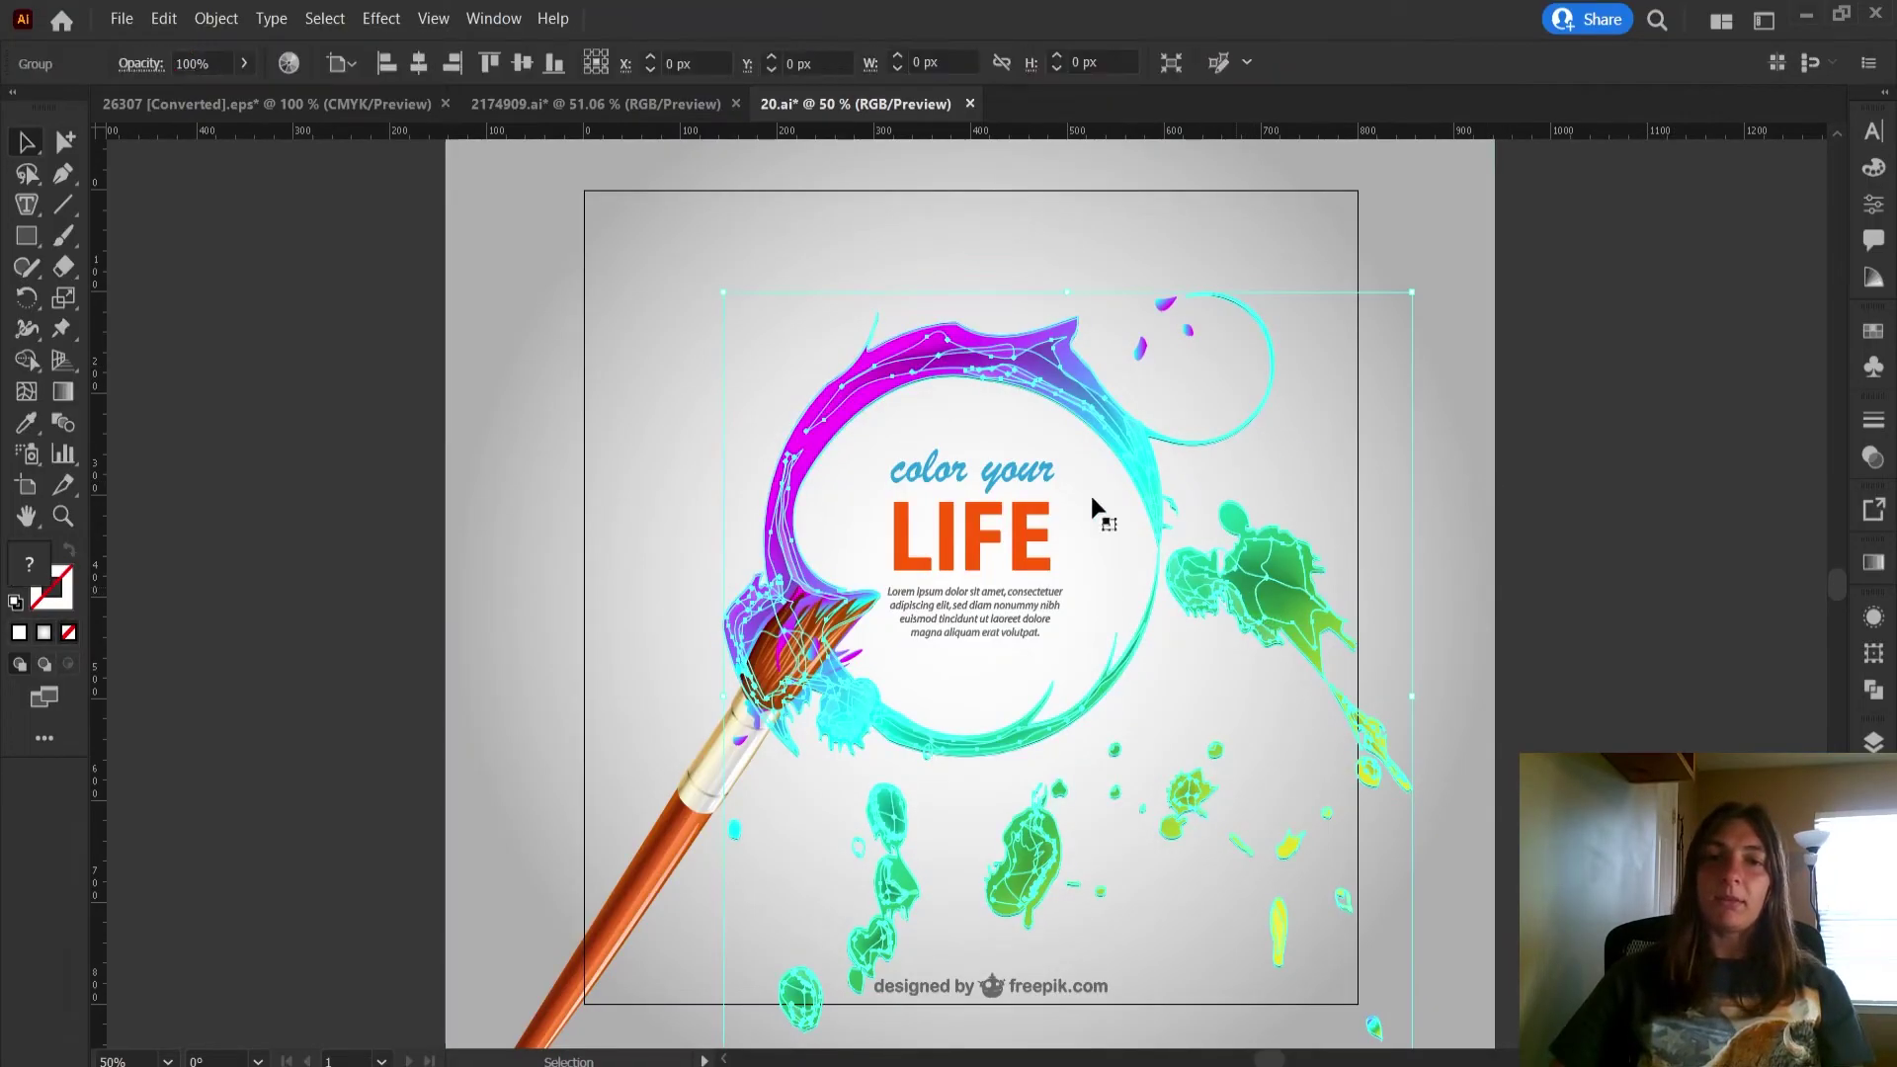
{"action": "right_click", "coordinate": [1061, 354]}
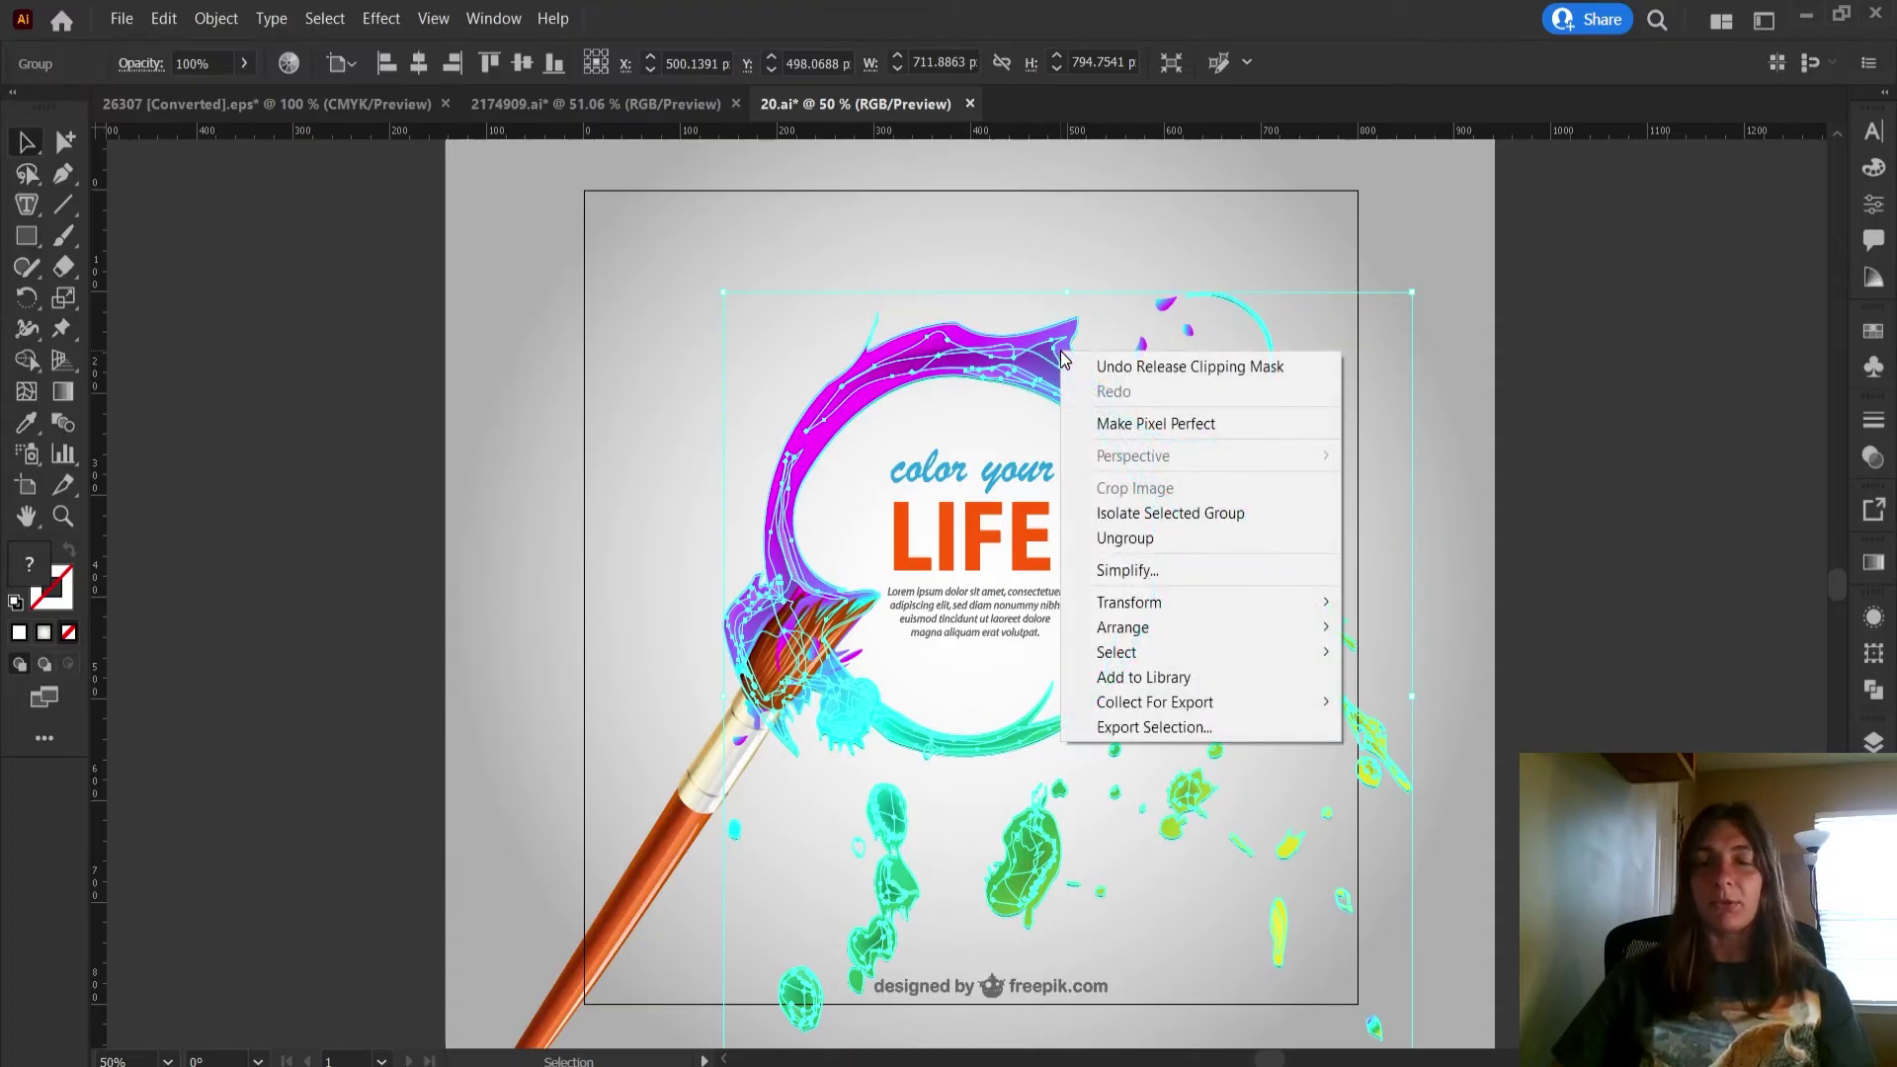
{"action": "left_click", "coordinate": [1113, 539]}
- Ungroup the remaining splash groups twice more
{"action": "left_click", "coordinate": [1575, 428]}
{"action": "right_click", "coordinate": [1064, 405]}
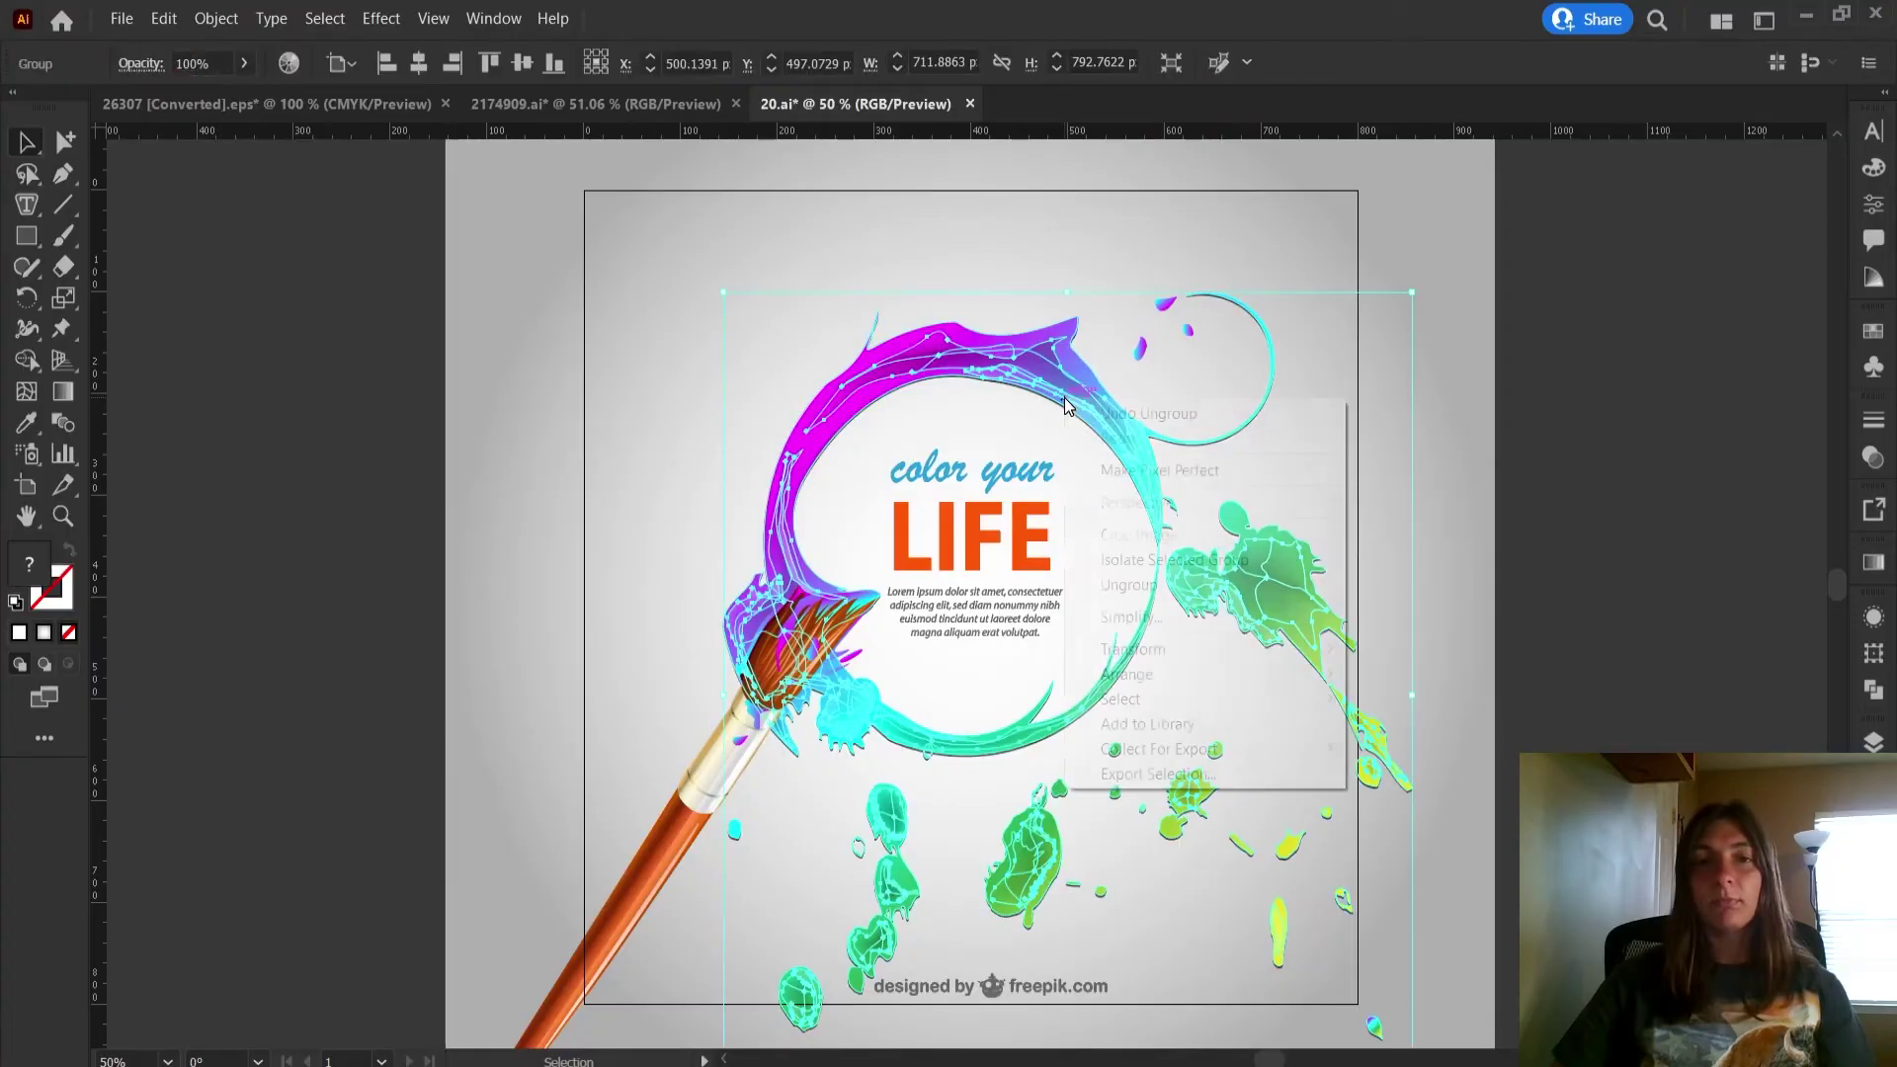
{"action": "left_click", "coordinate": [1114, 585]}
{"action": "left_click", "coordinate": [1511, 444]}
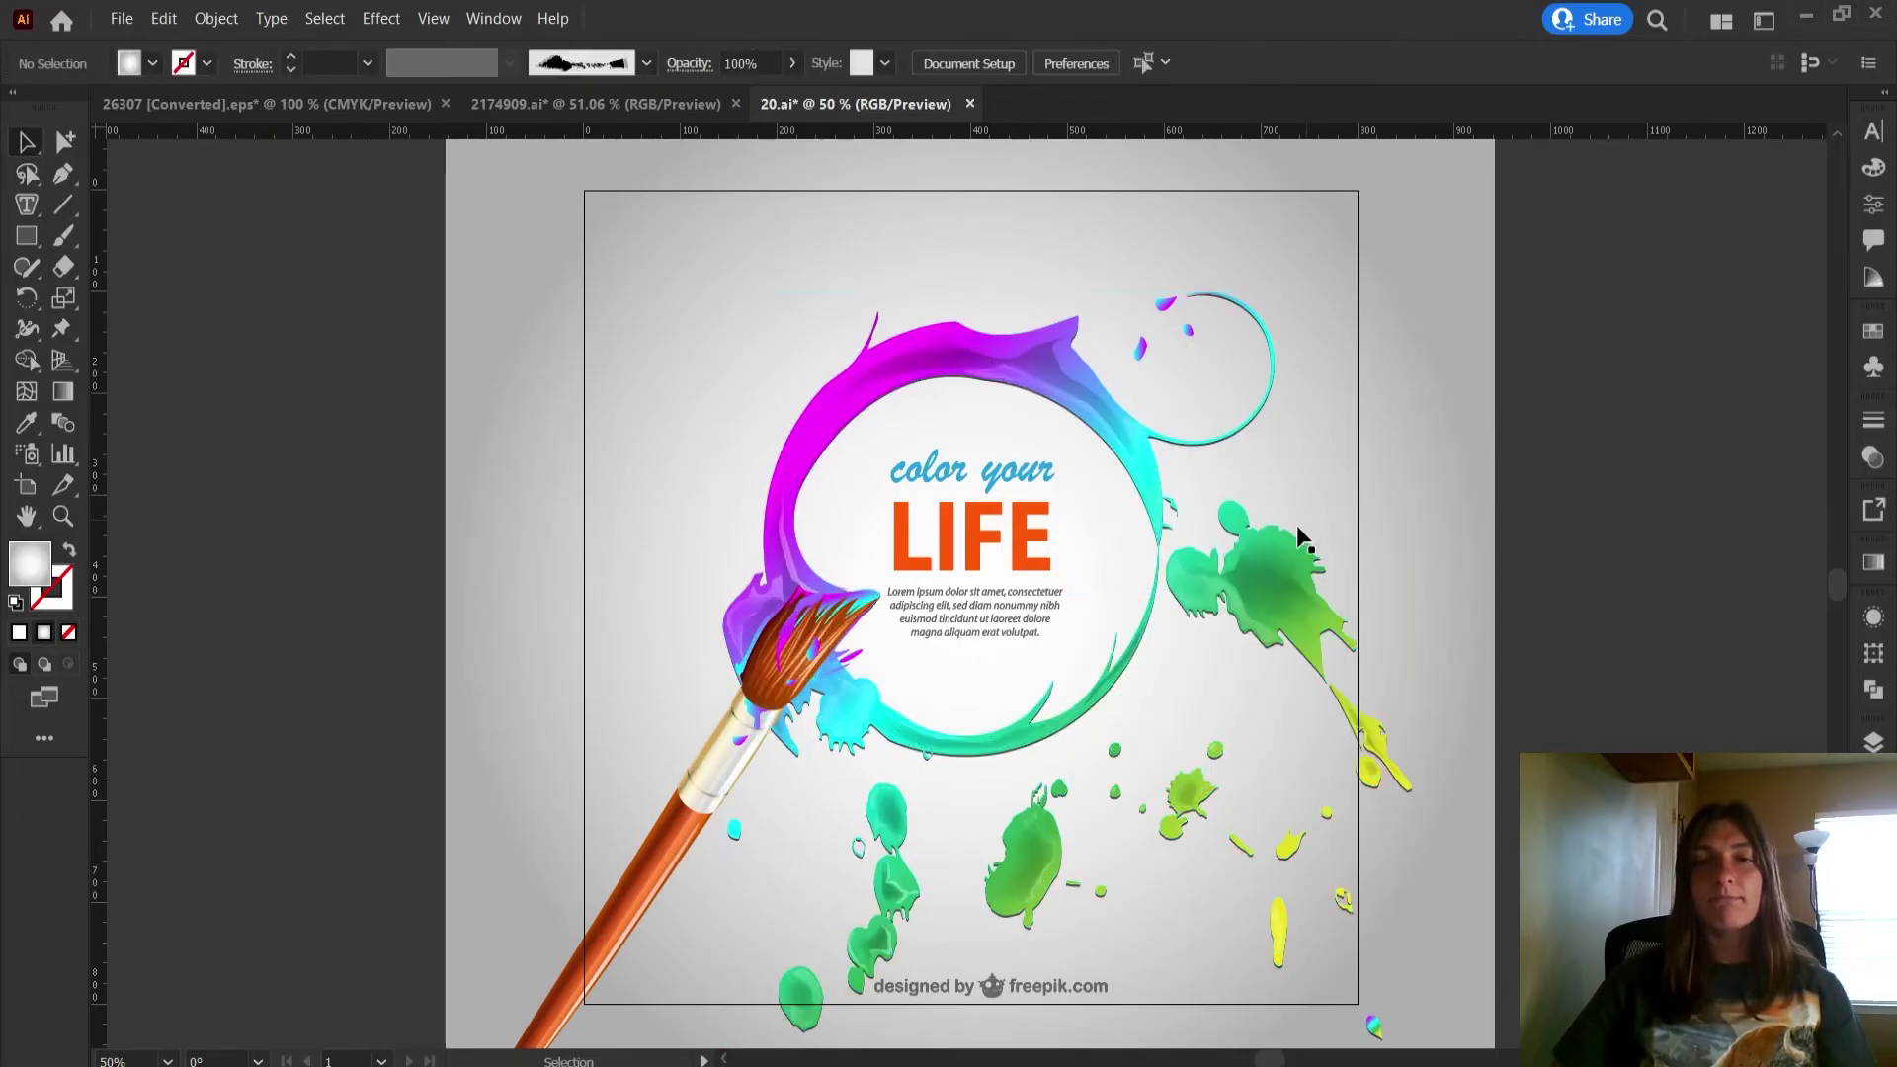
{"action": "left_click", "coordinate": [1299, 543]}
{"action": "right_click", "coordinate": [1283, 582]}
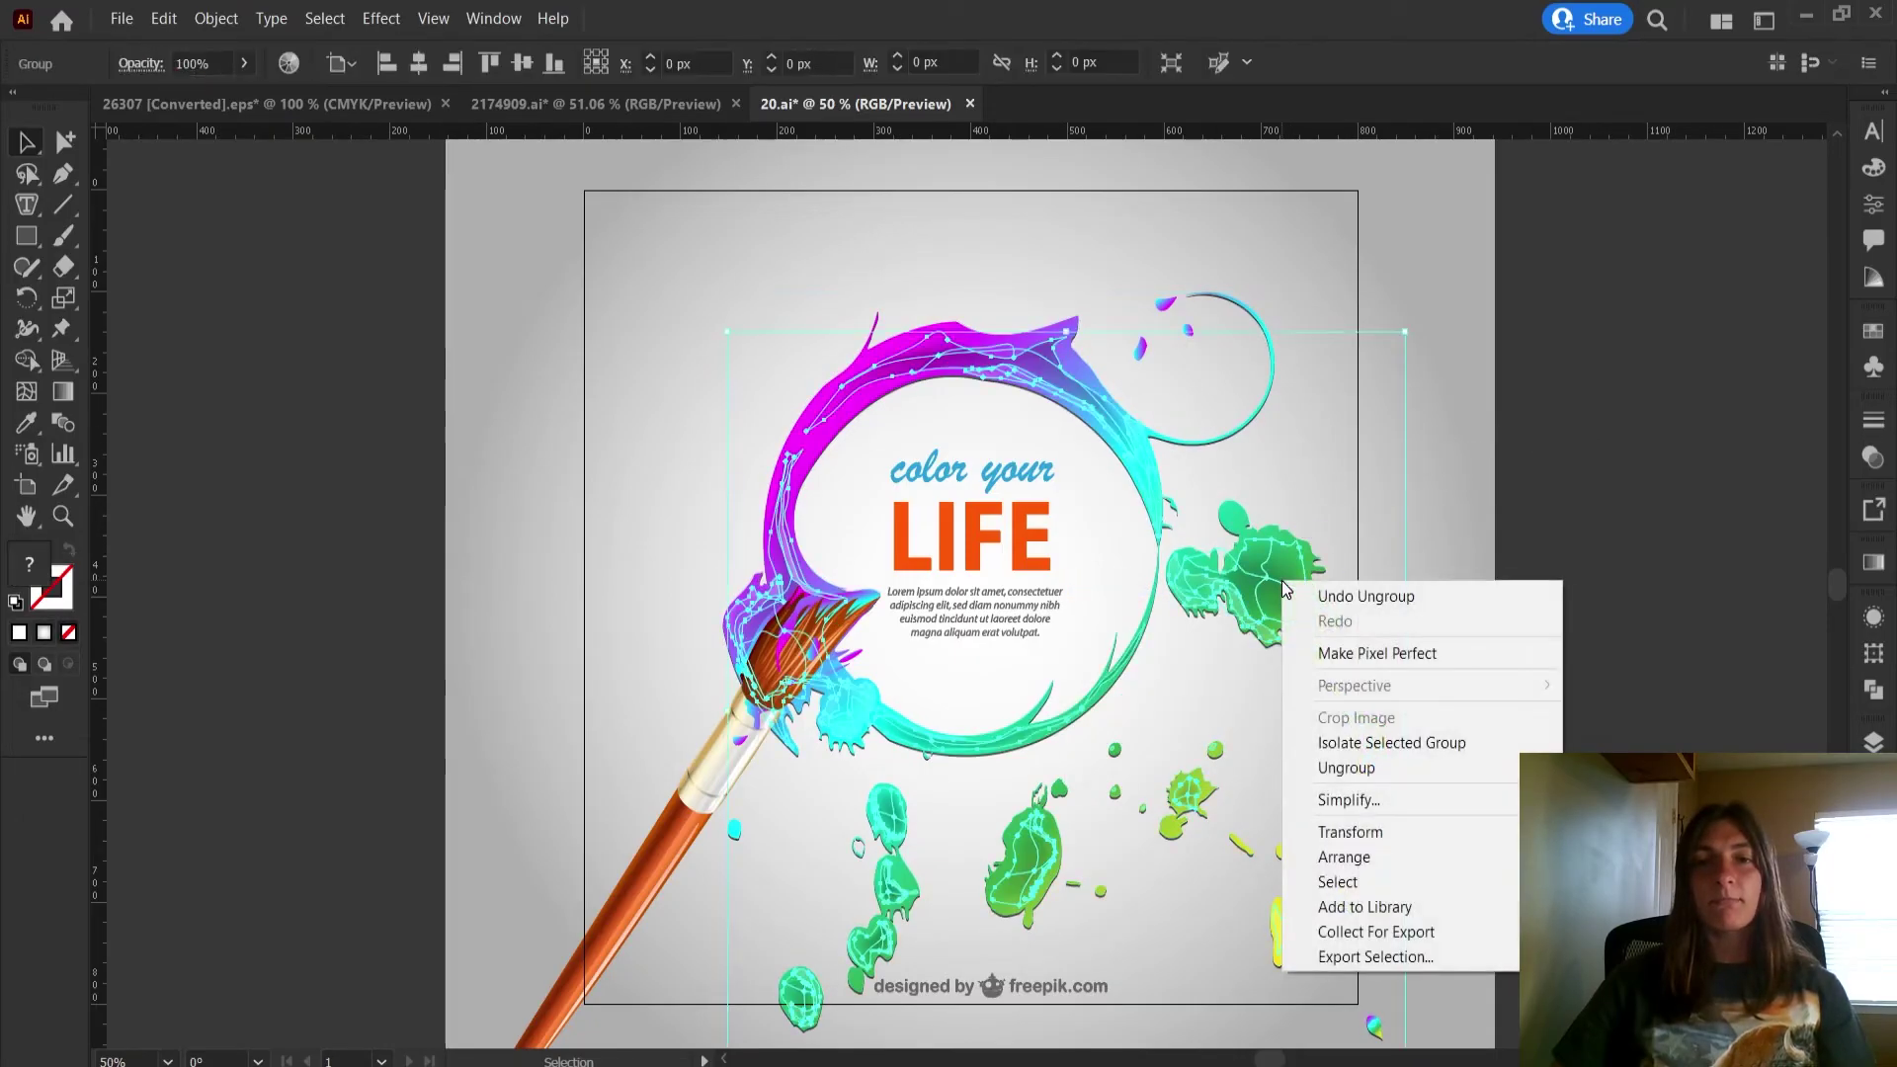
{"action": "left_click", "coordinate": [1338, 769]}
- Select the green mesh splash on its own, then deselect everything
{"action": "left_click", "coordinate": [1225, 605]}
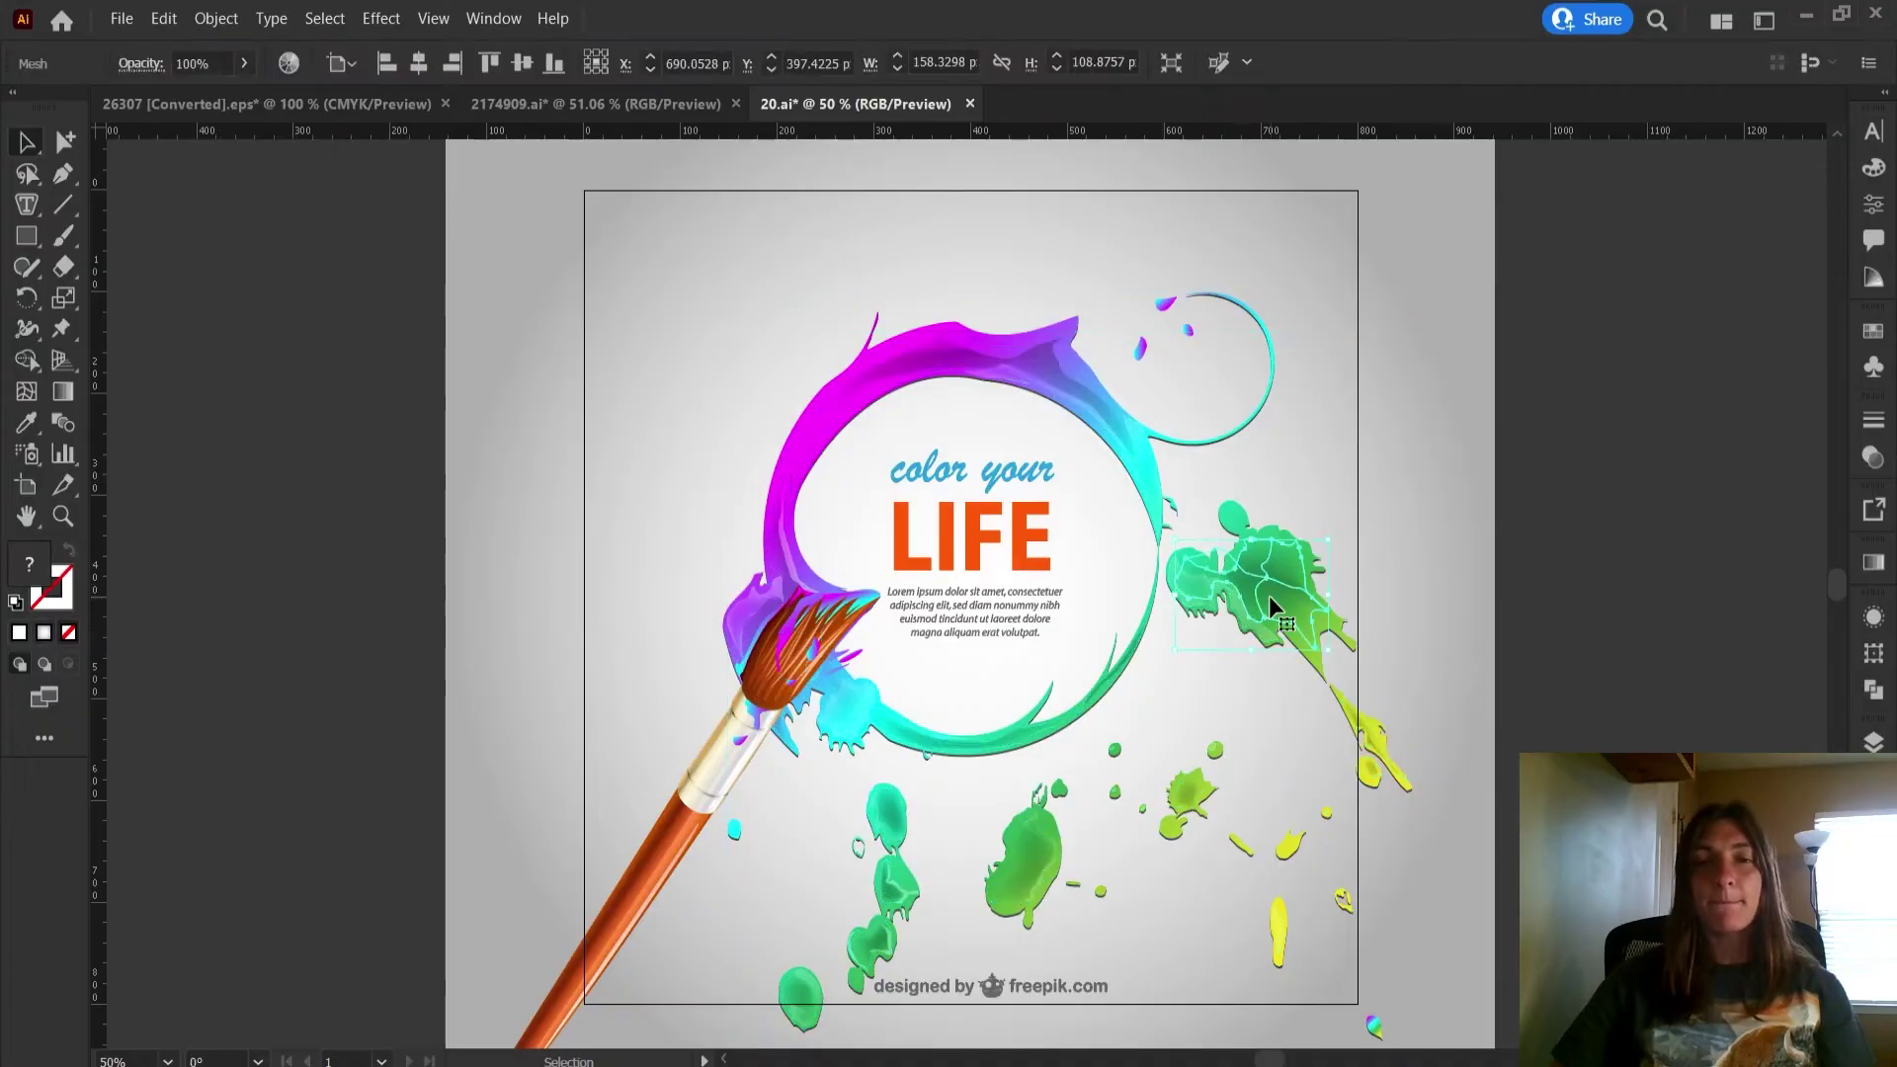
{"action": "right_click", "coordinate": [1269, 596]}
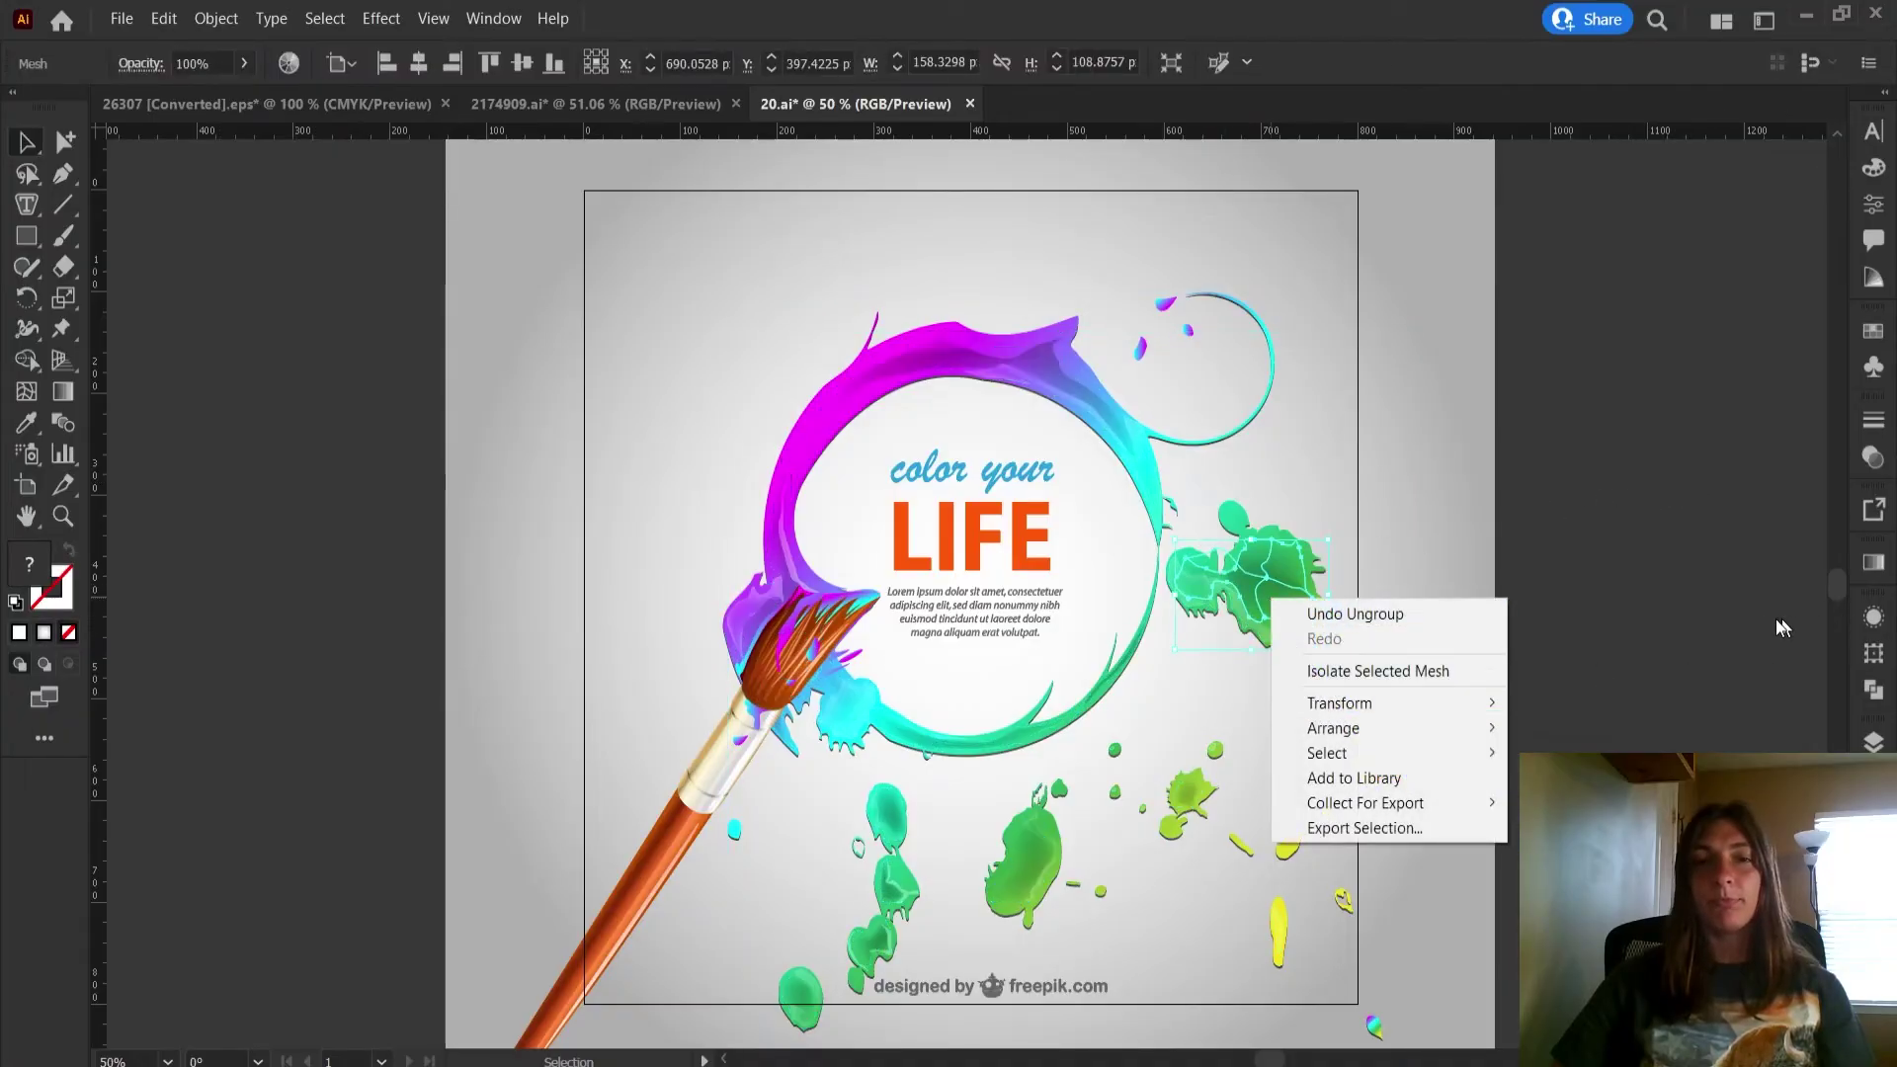
{"action": "left_click", "coordinate": [1734, 610]}
{"action": "left_click", "coordinate": [1734, 609]}
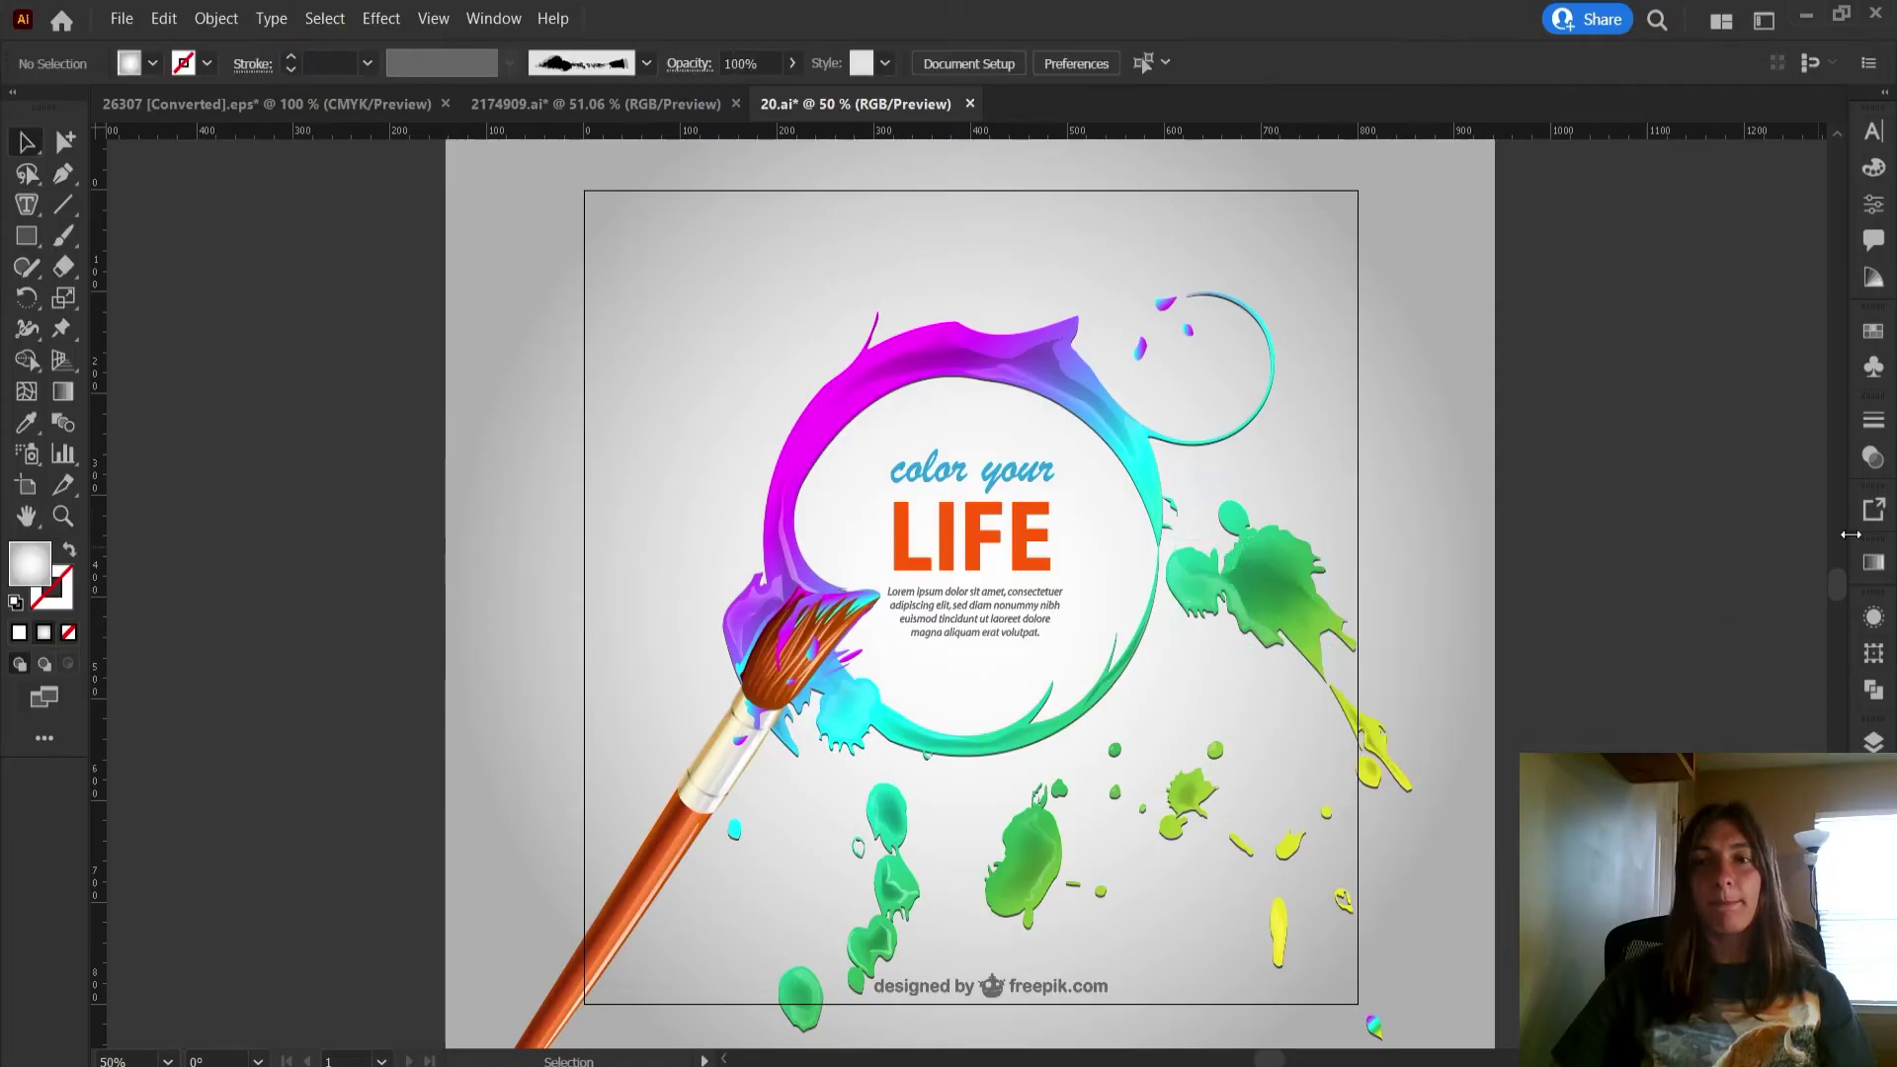
{"action": "left_click", "coordinate": [1232, 551]}
{"action": "left_click", "coordinate": [1681, 526]}
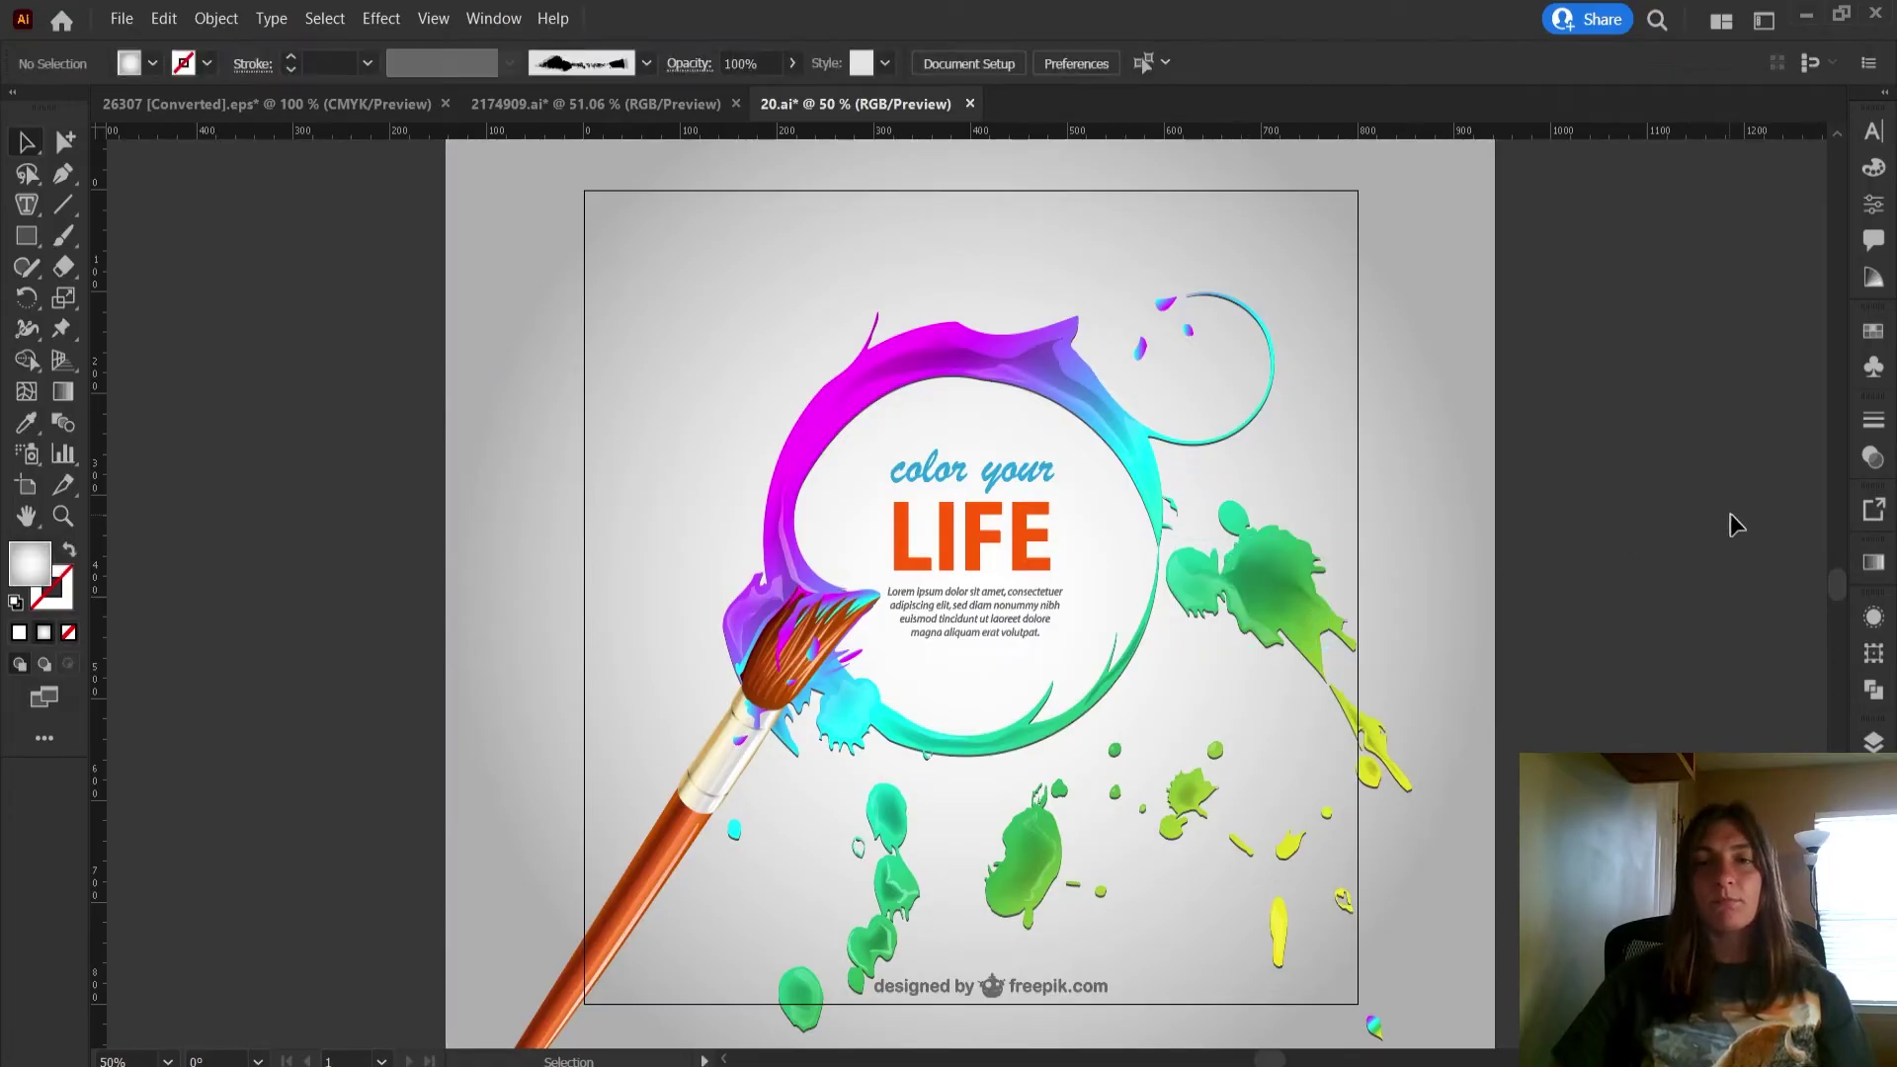
- Isolate and exit the magenta mesh splash, then expand Layer 8 in the Layers panel
{"action": "double_click", "coordinate": [871, 379]}
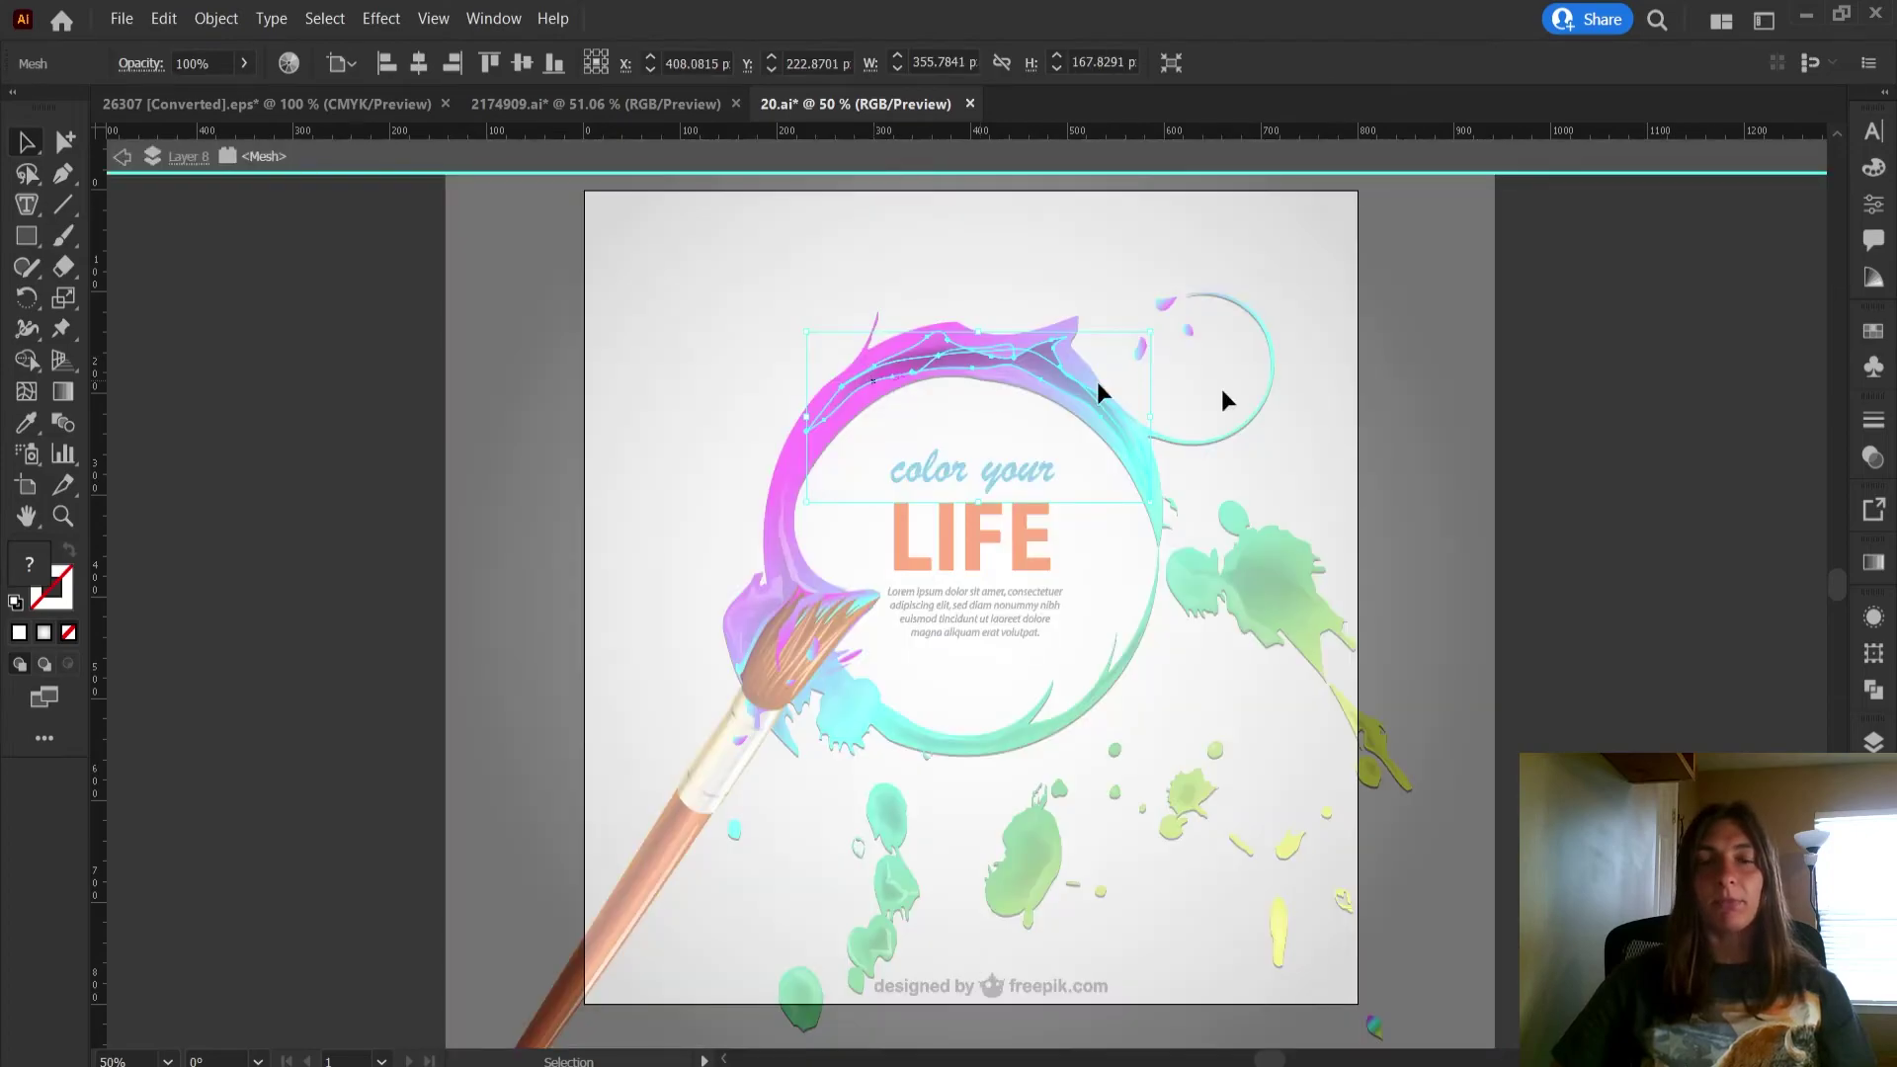
{"action": "double_click", "coordinate": [1766, 425]}
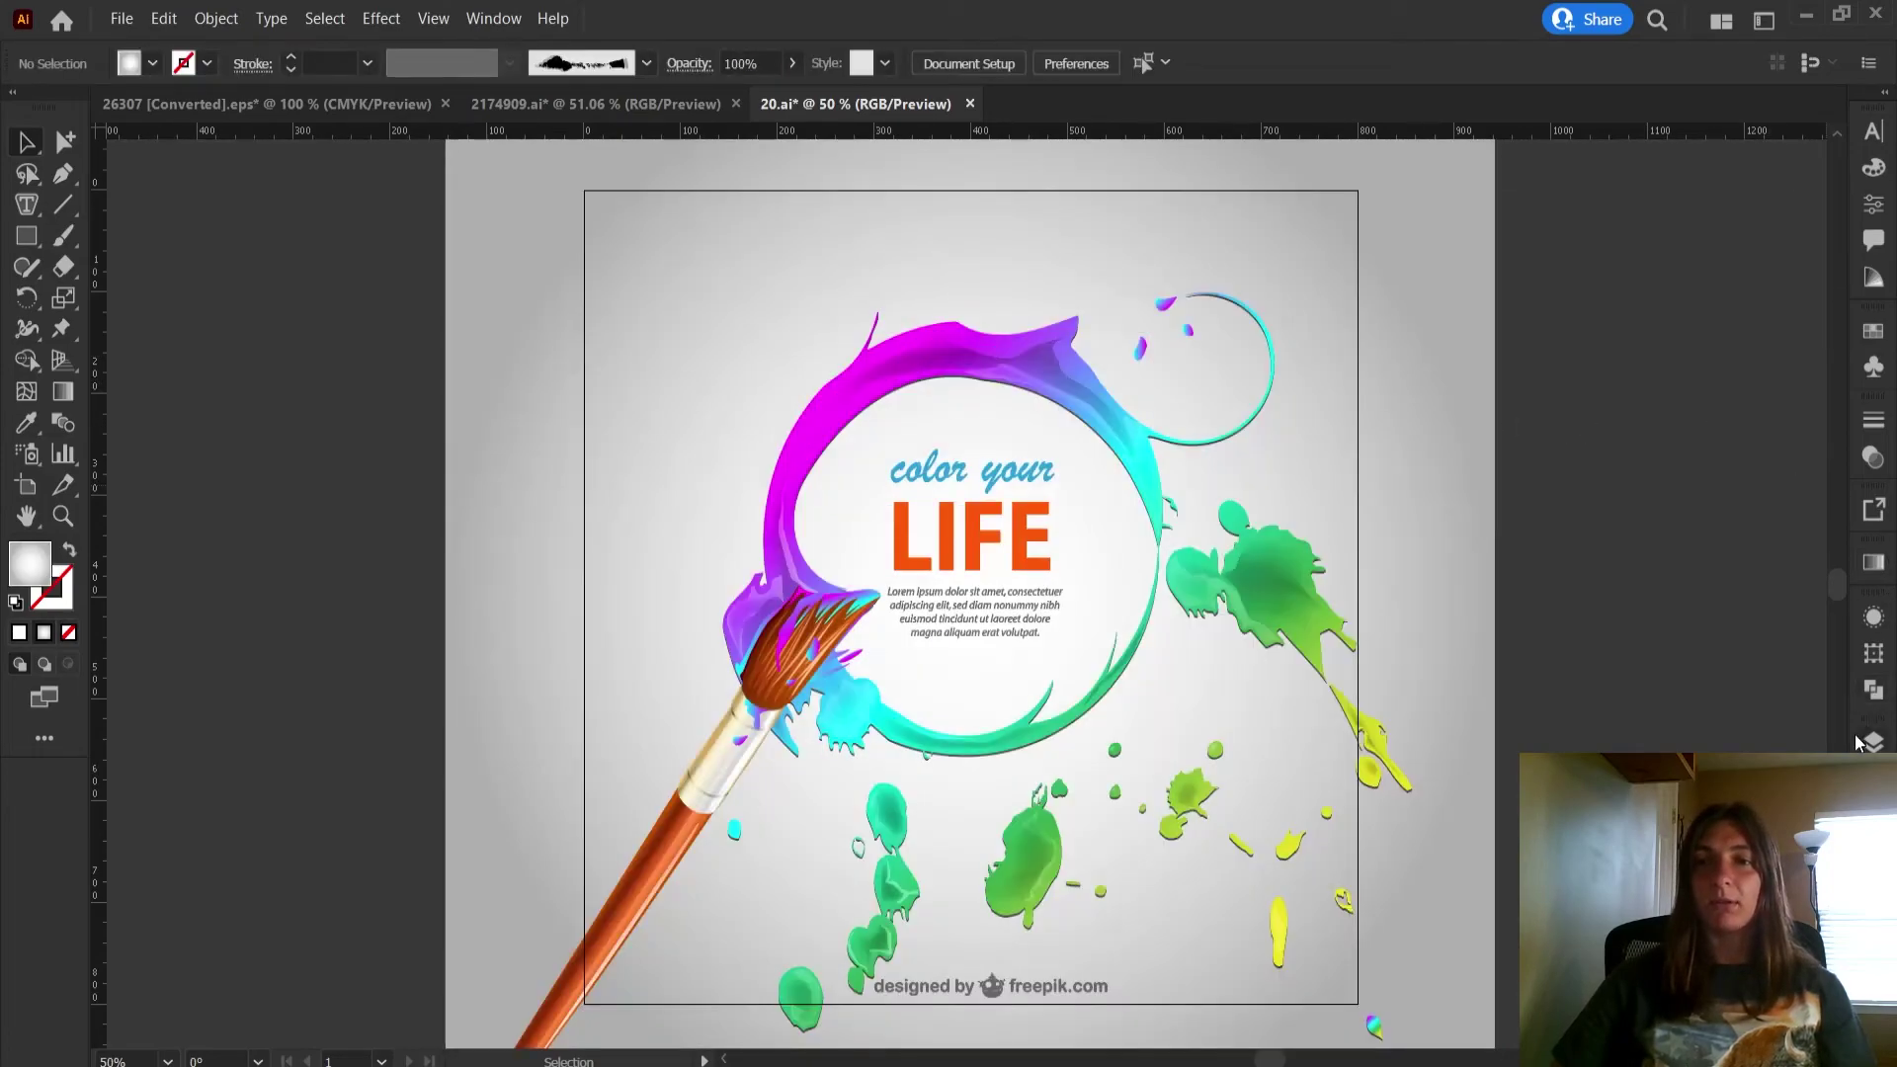
{"action": "left_click", "coordinate": [1870, 742]}
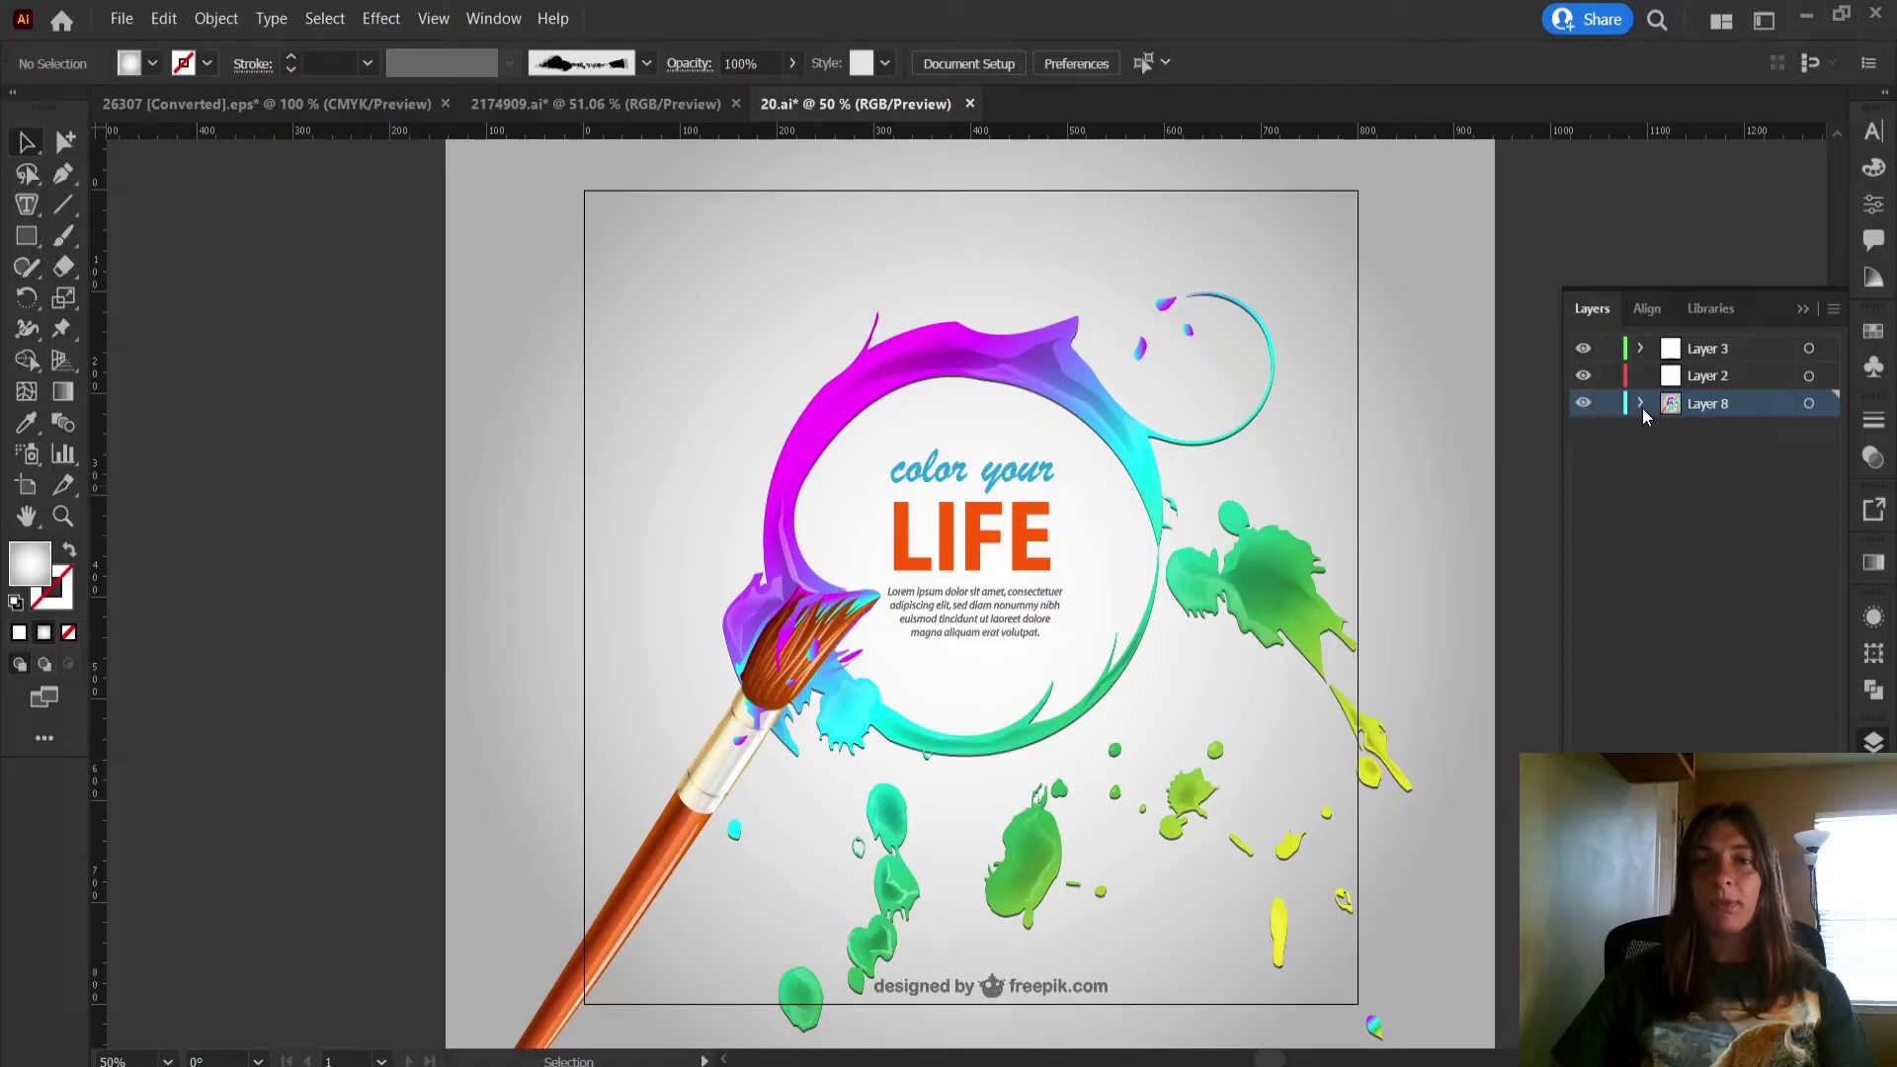
{"action": "left_click", "coordinate": [1640, 404]}
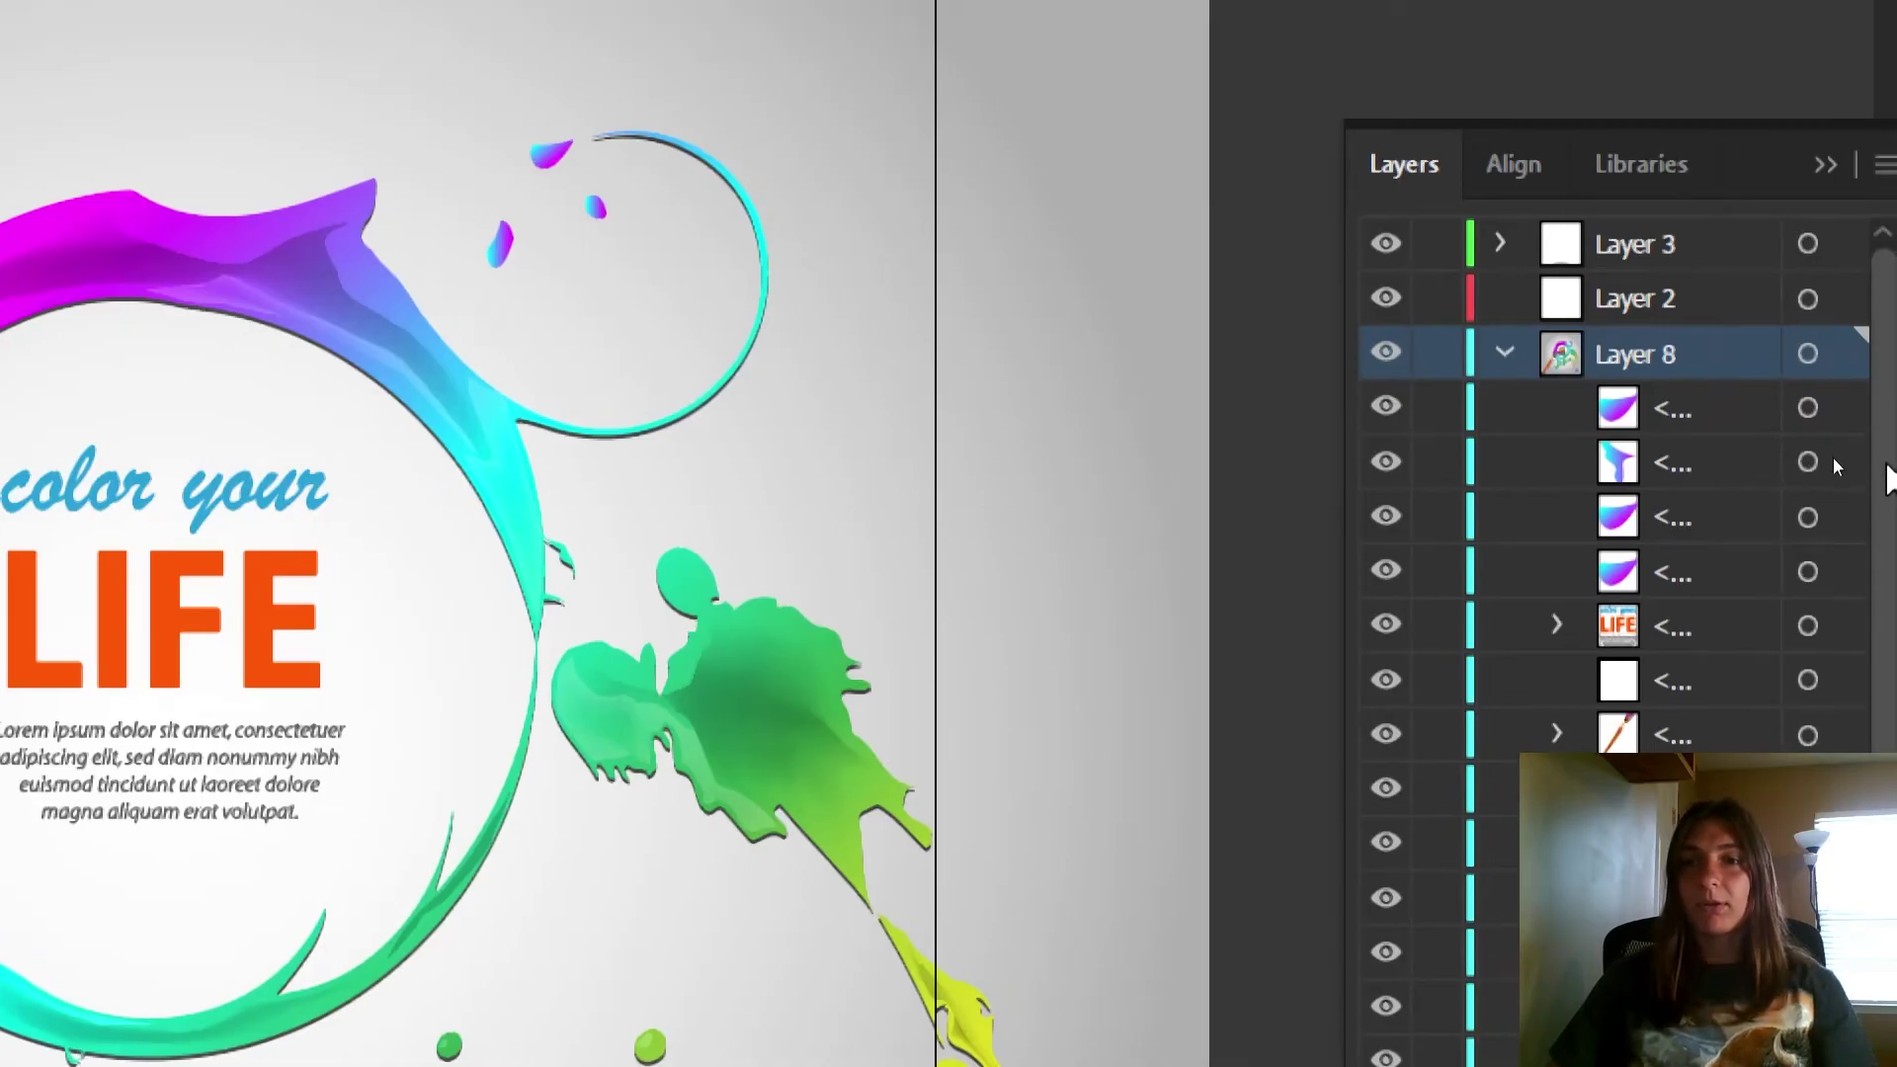
{"action": "scroll", "coordinate": [1833, 458], "scroll_direction": "down", "scroll_amount": 5}
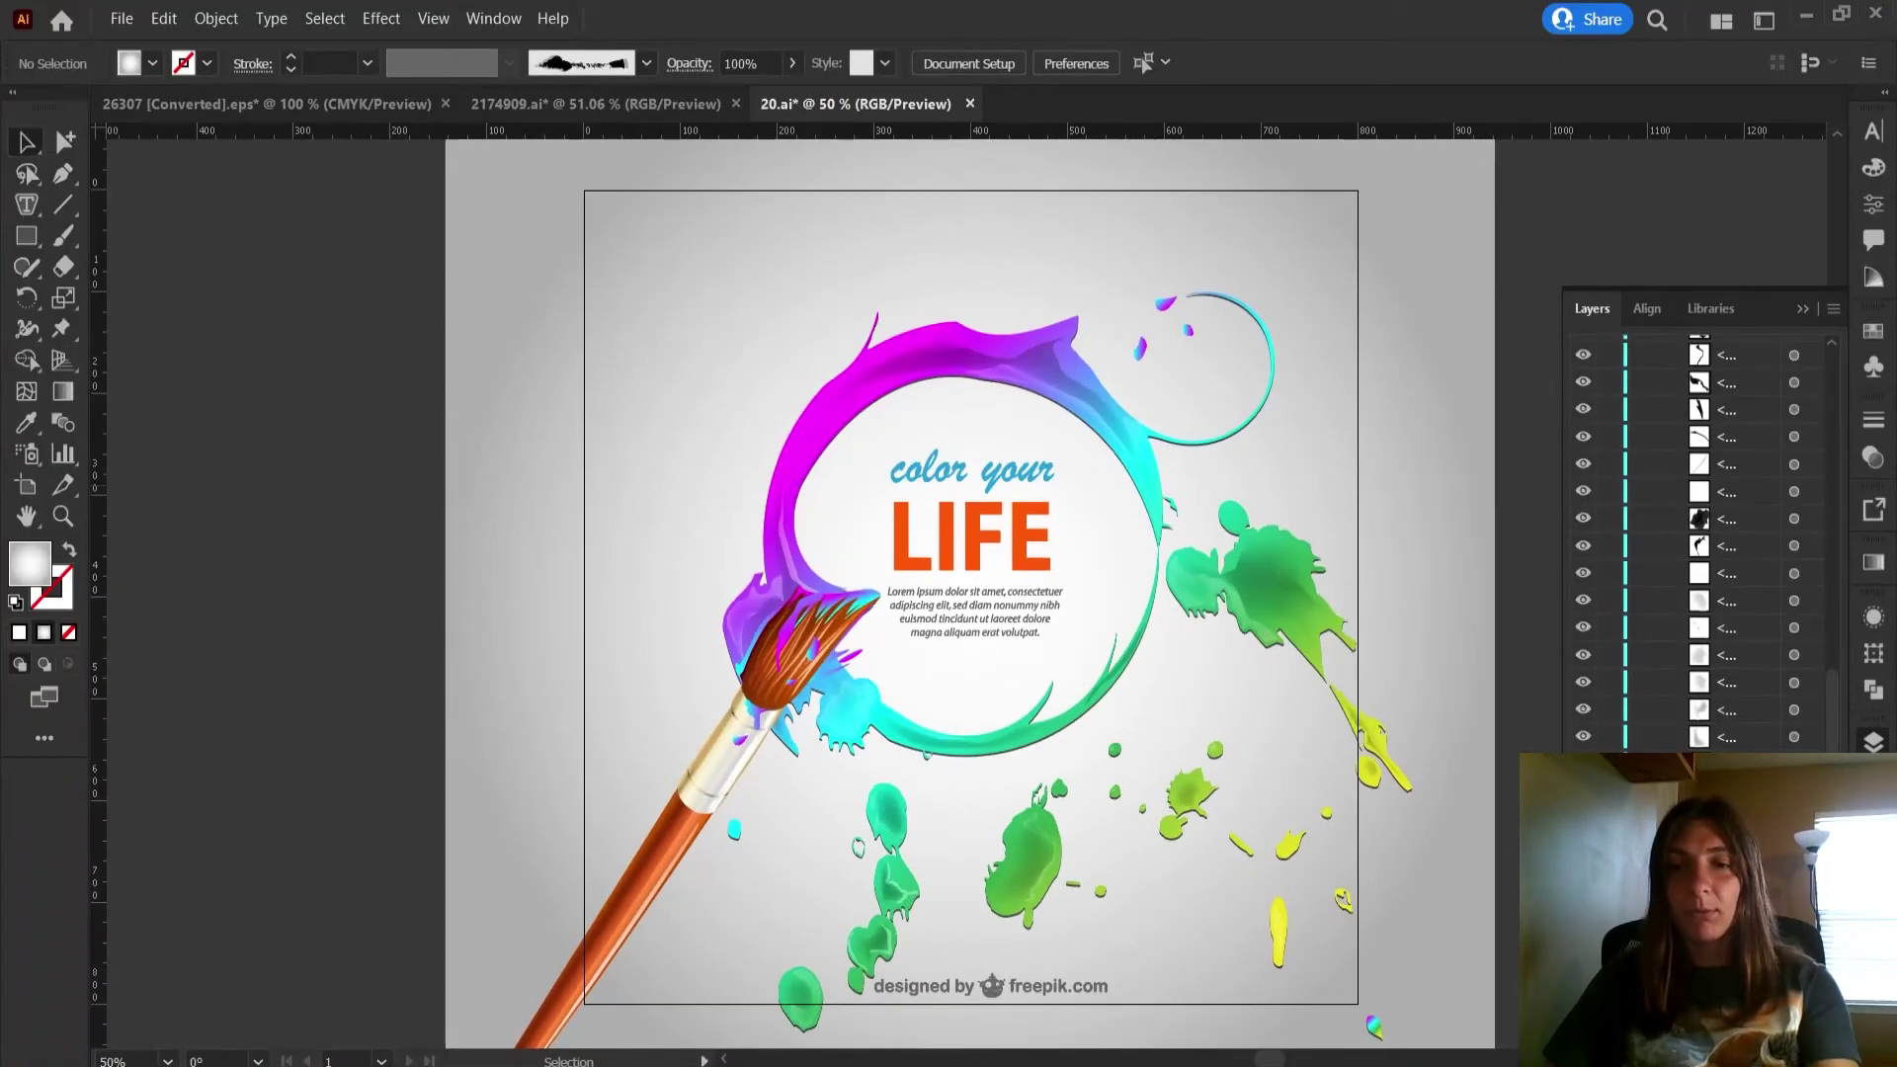
{"action": "scroll", "coordinate": [1703, 502], "scroll_direction": "down", "scroll_amount": 3}
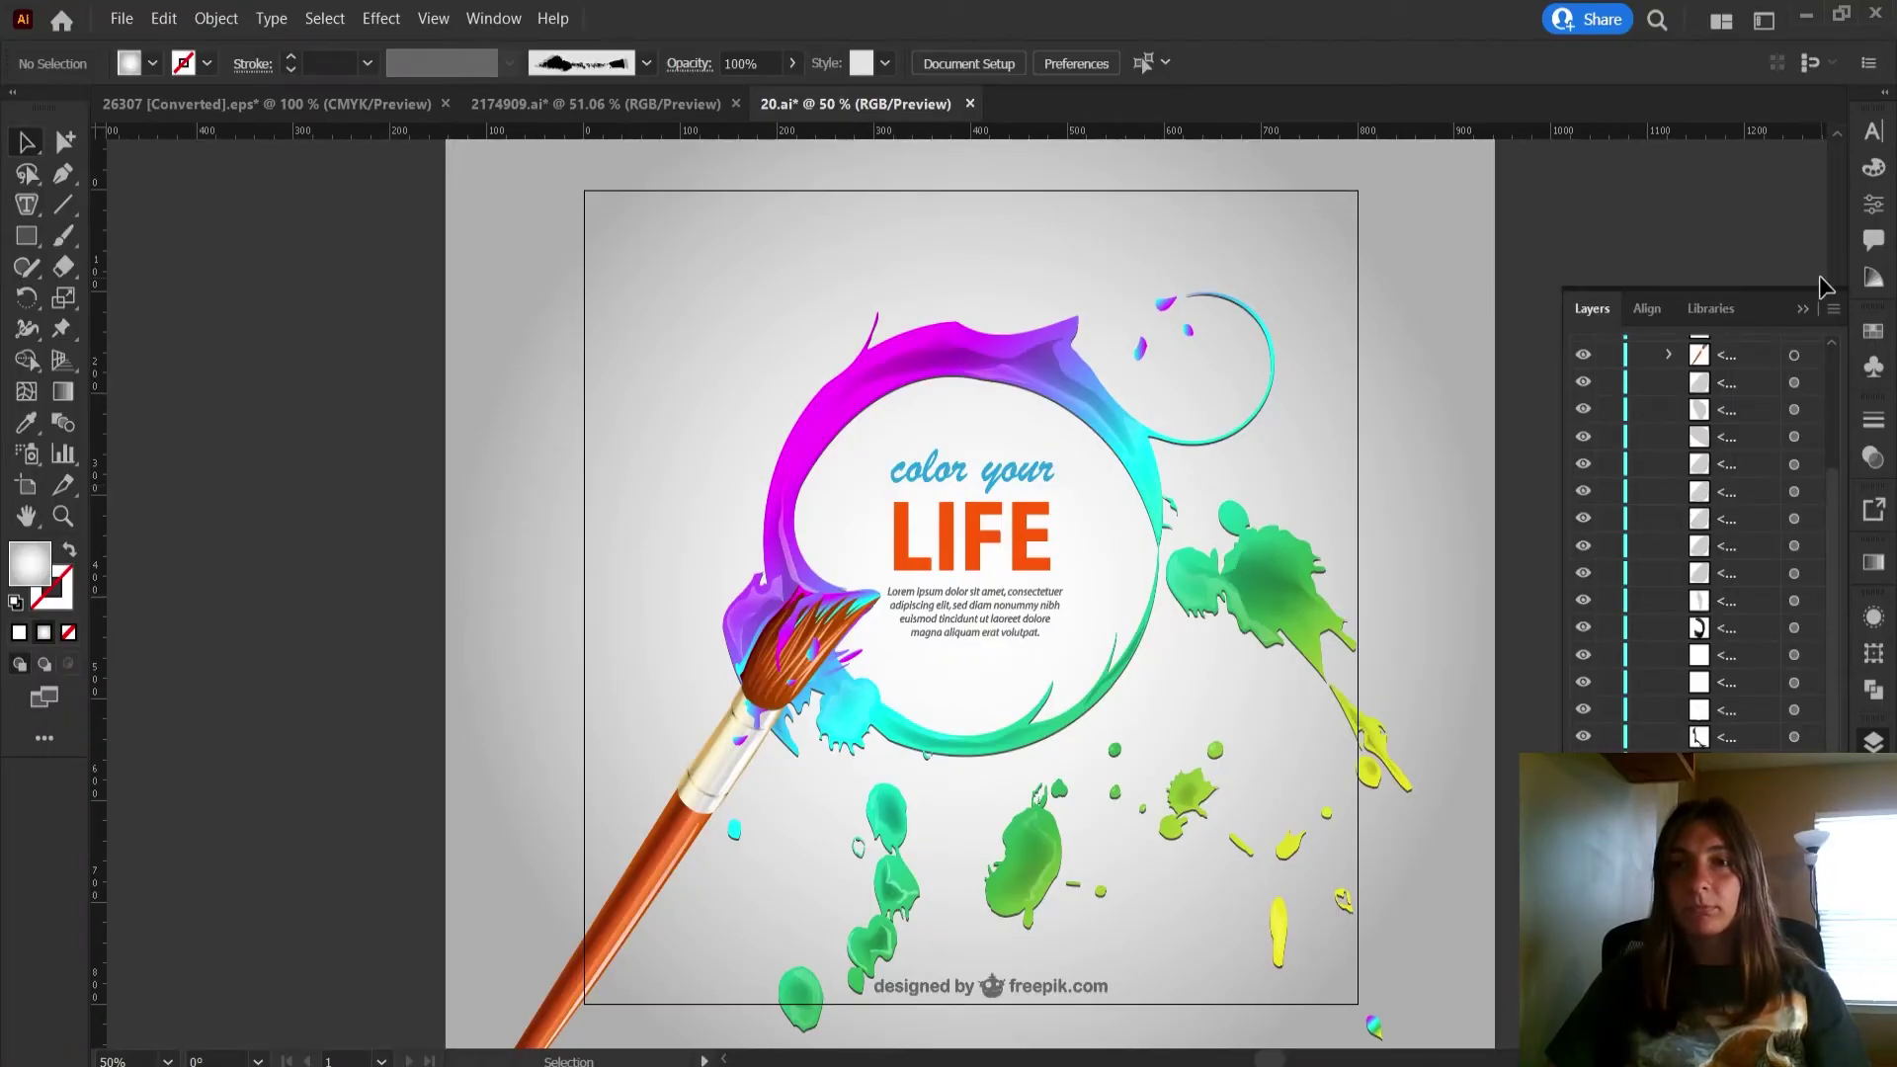
- Widen the Layers panel, expand the colourful splash and ring groups, and target the gradient ring path
{"action": "left_click_drag", "start_coordinate": [1832, 304], "coordinate": [1650, 319]}
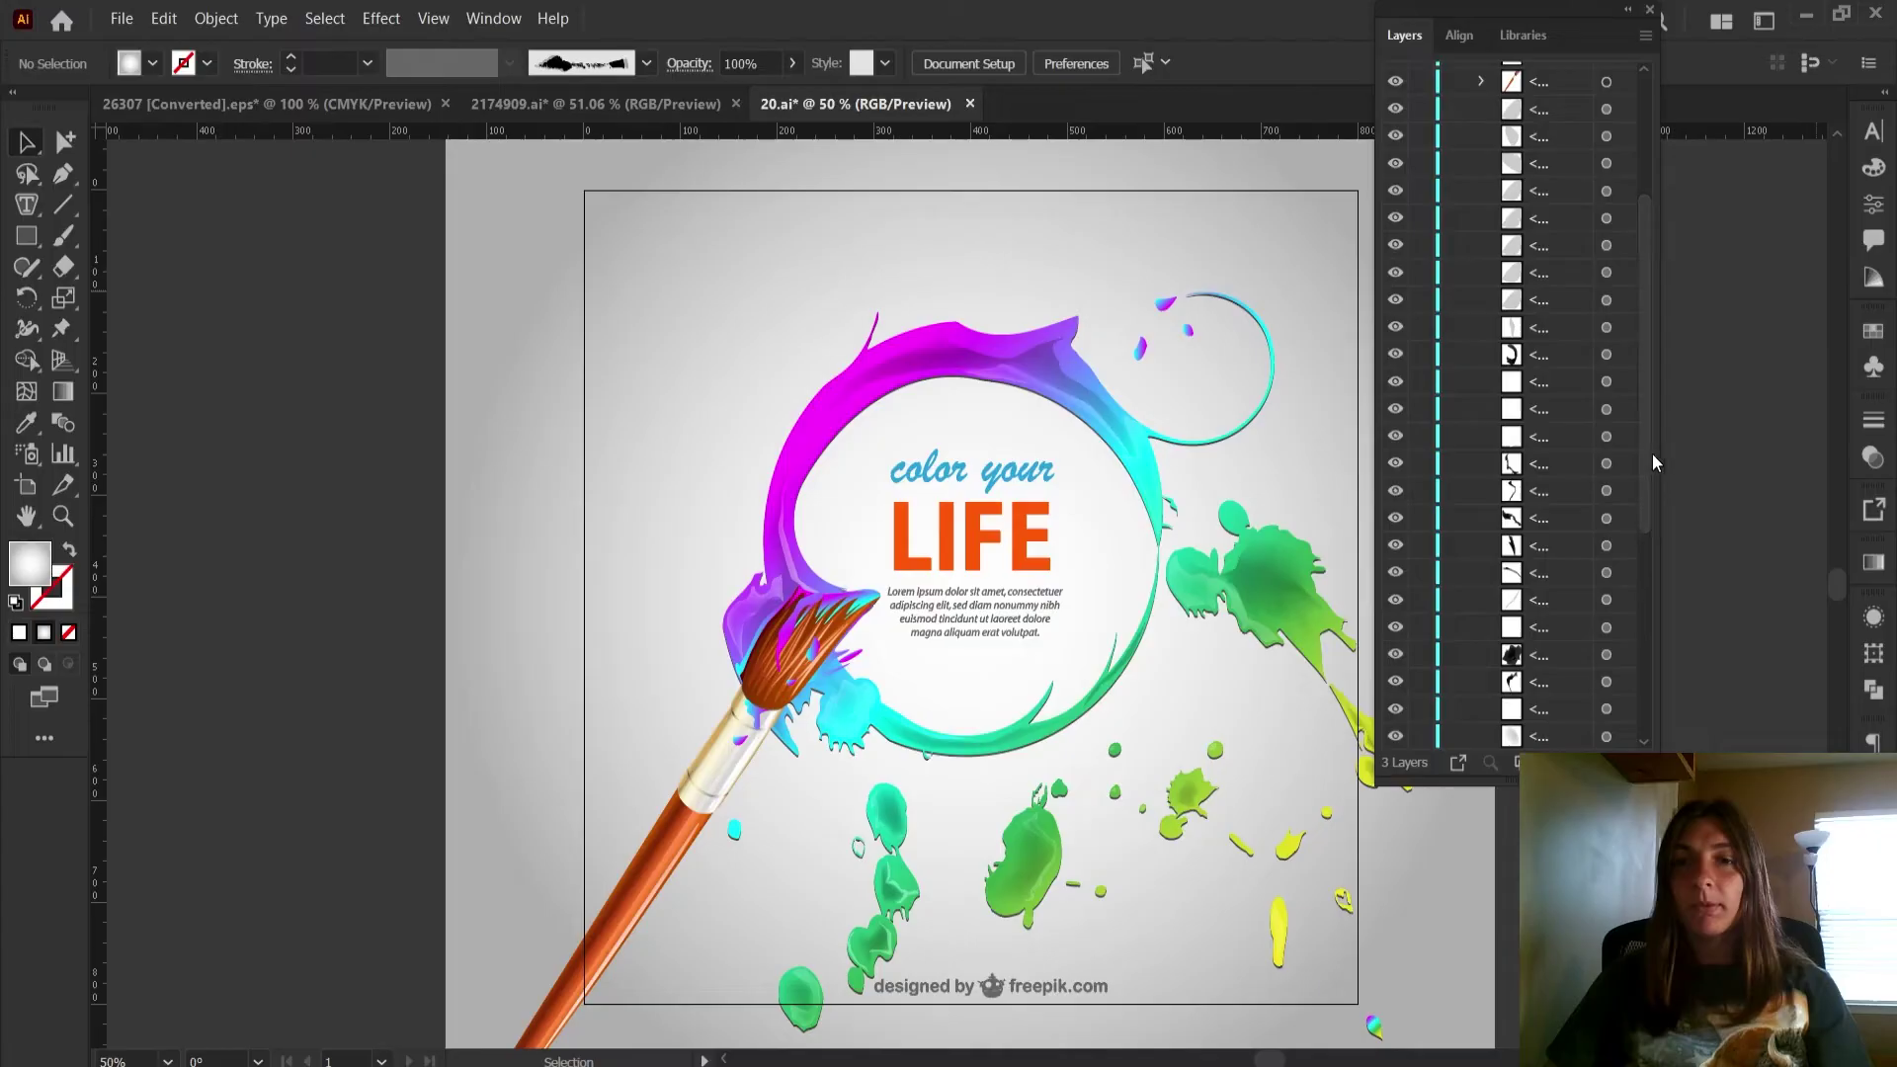
{"action": "scroll", "coordinate": [1630, 465], "scroll_direction": "down", "scroll_amount": 5}
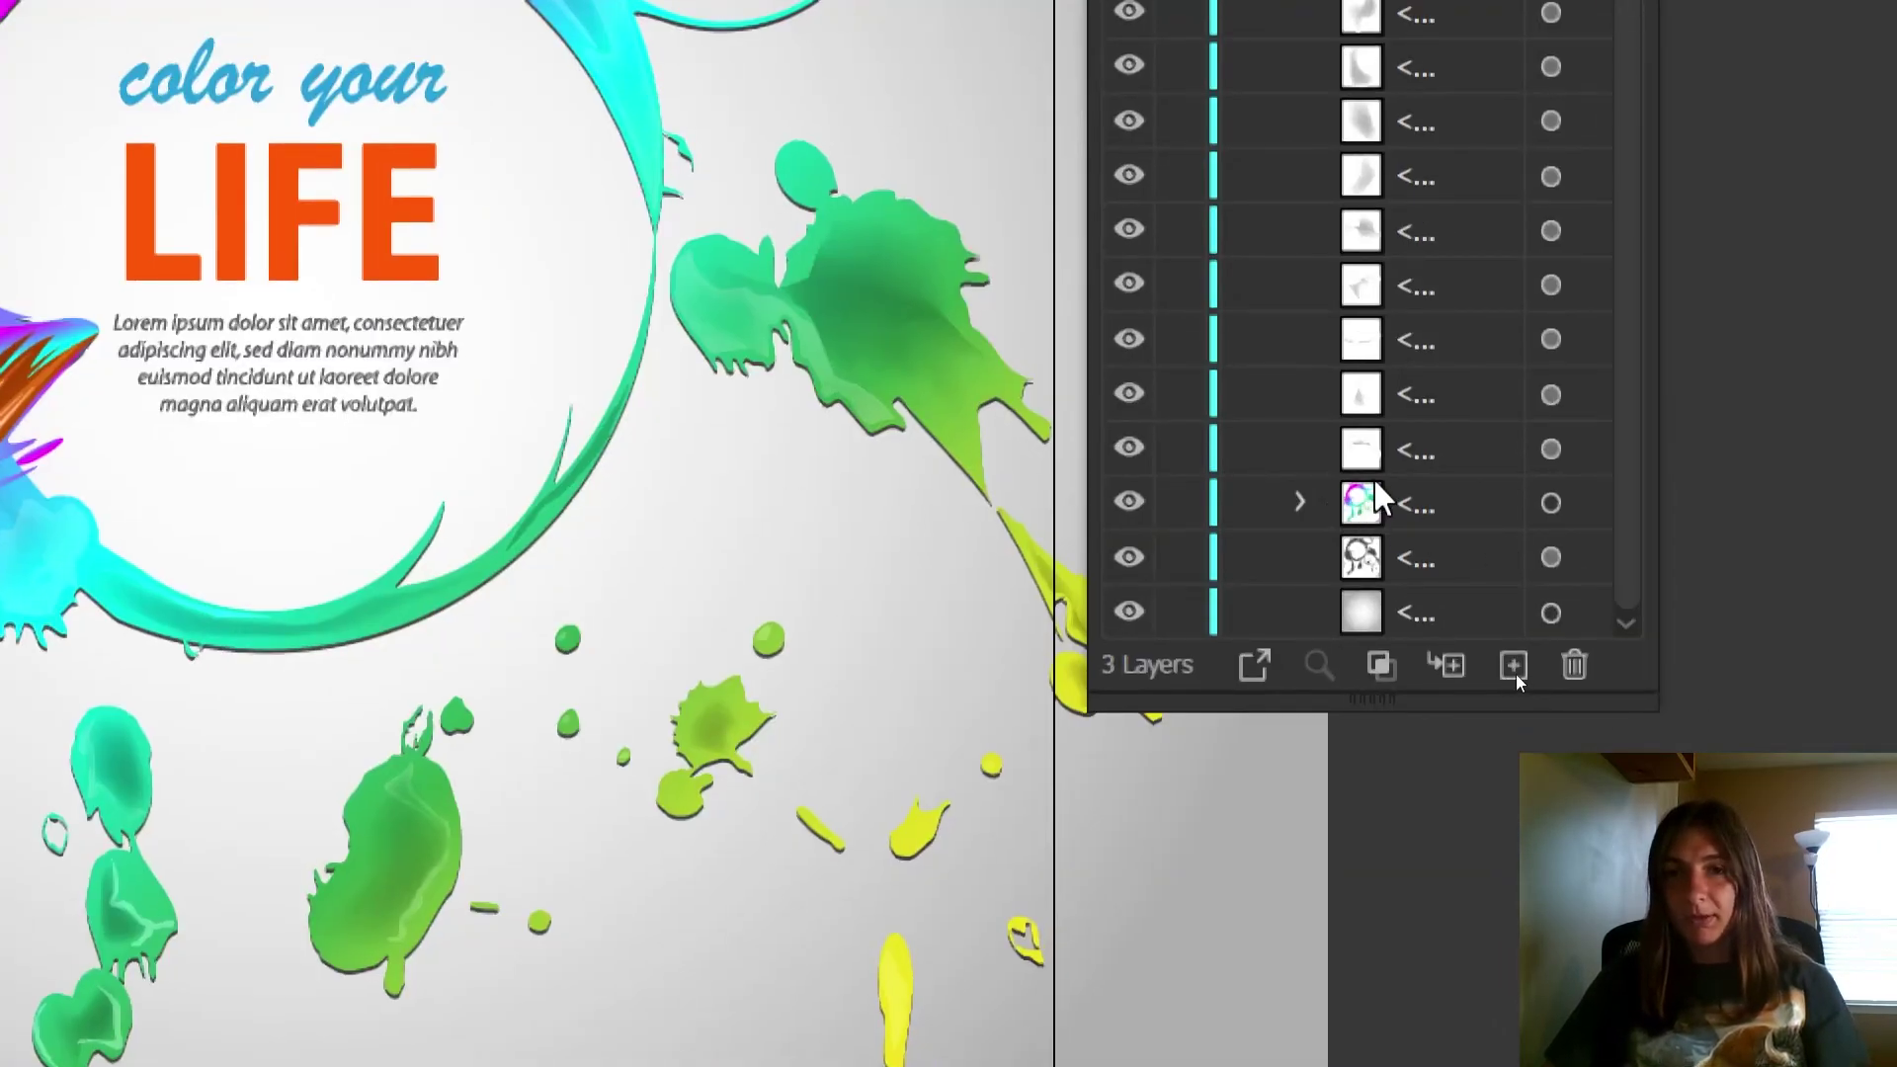
{"action": "left_click", "coordinate": [1296, 502]}
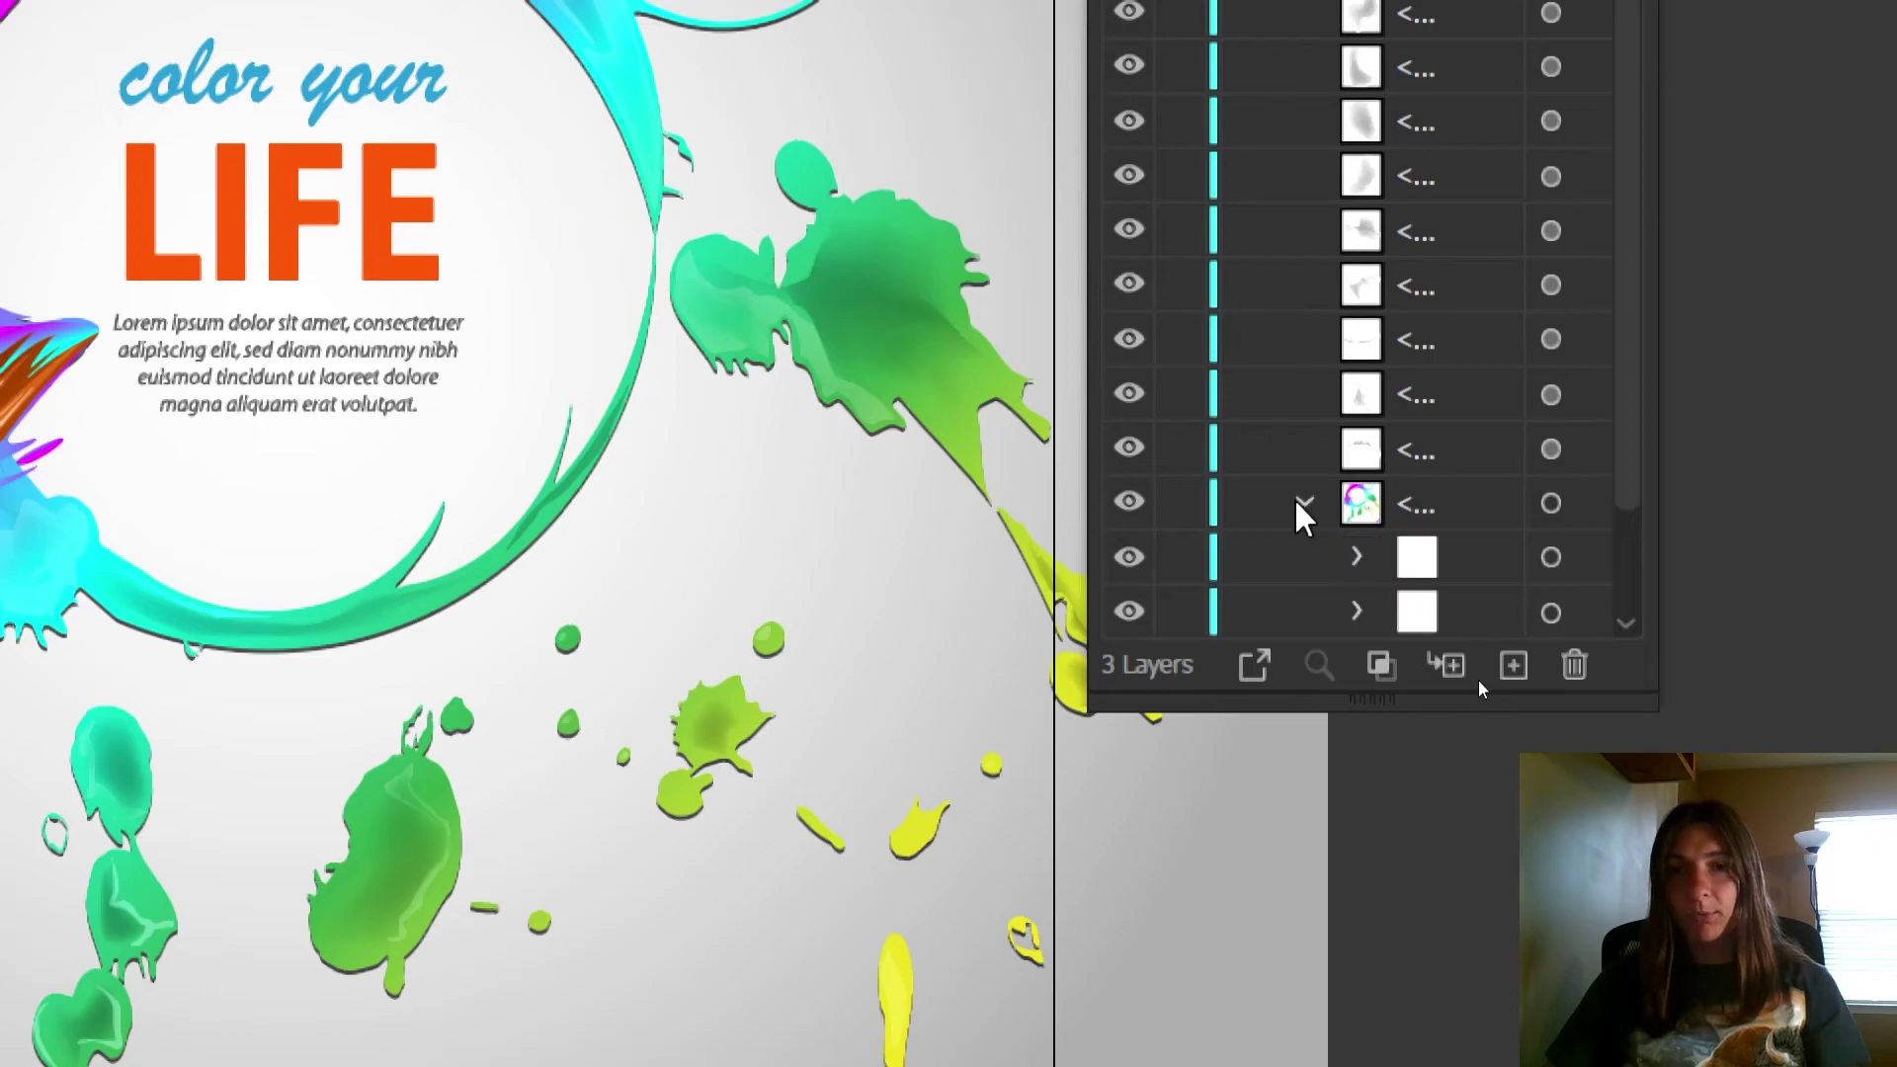
{"action": "scroll", "coordinate": [1325, 500], "scroll_direction": "down", "scroll_amount": 2}
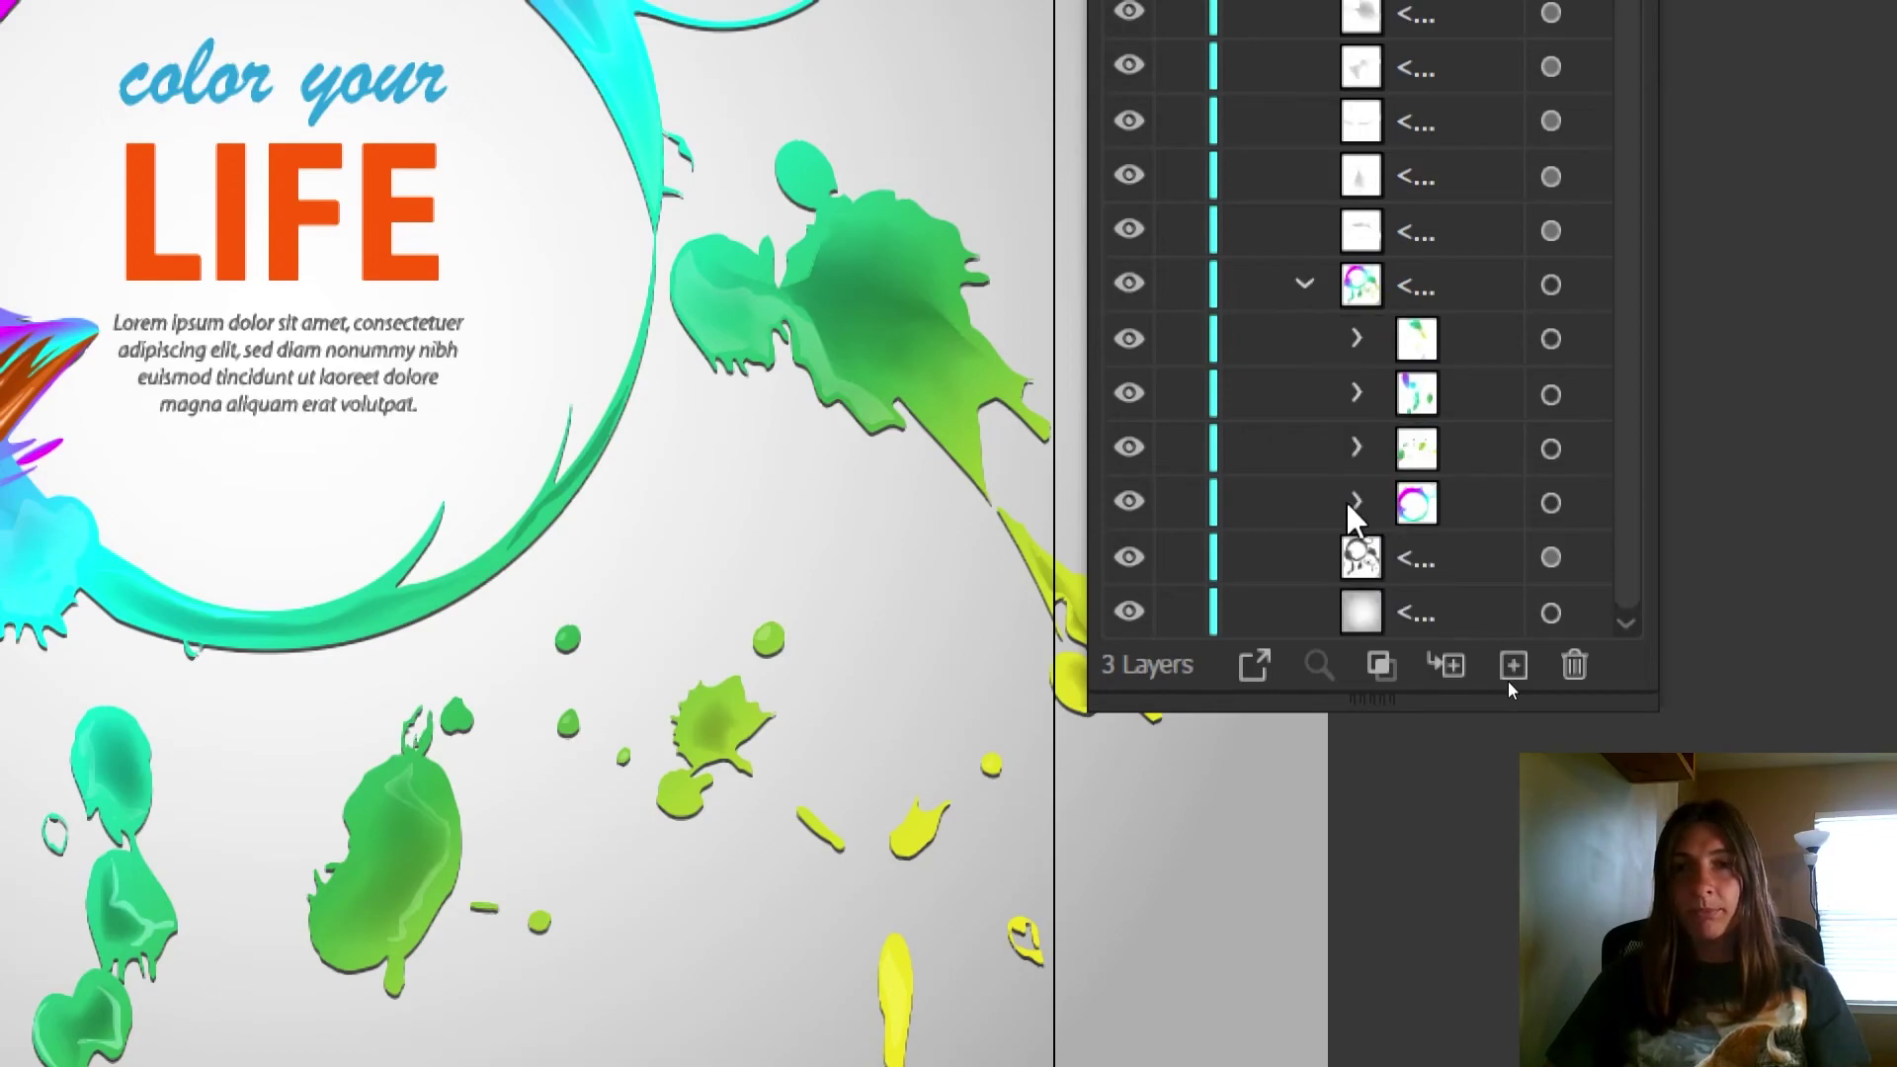
{"action": "left_click", "coordinate": [1355, 502]}
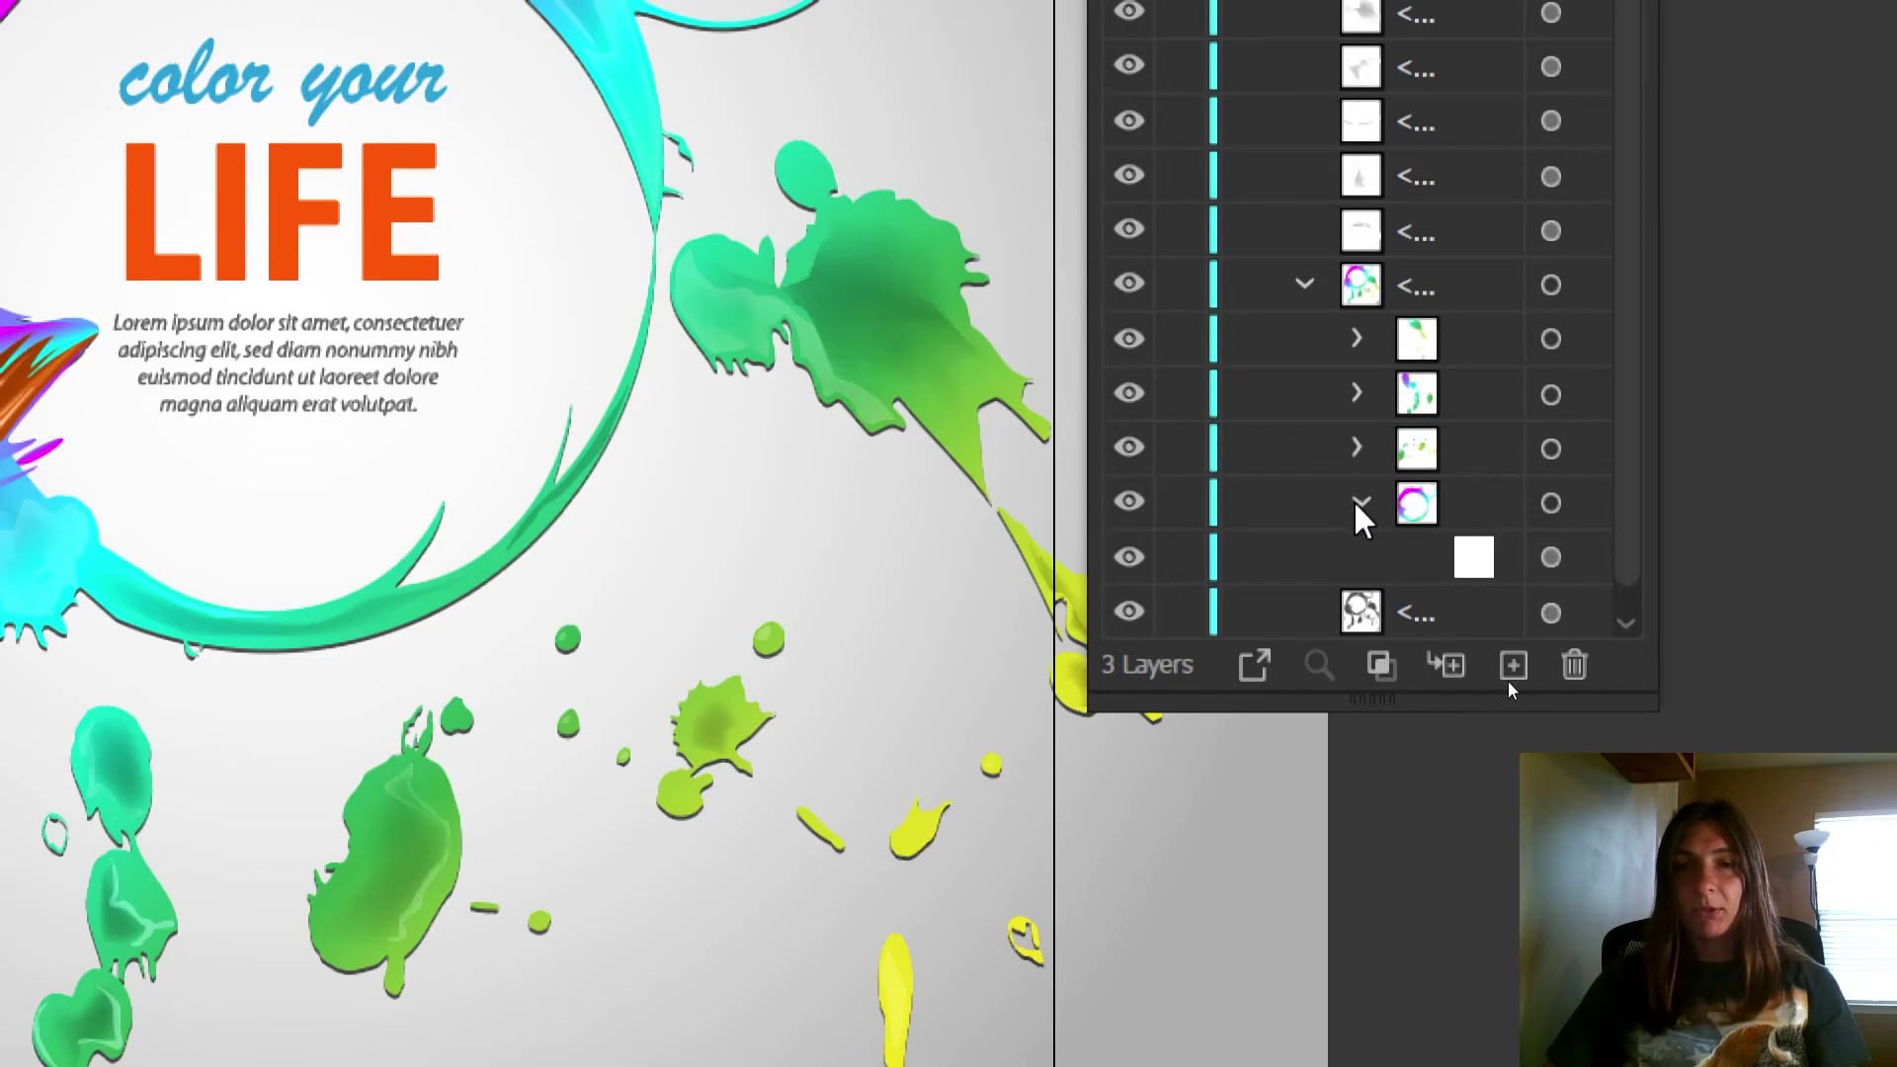
{"action": "left_click", "coordinate": [1476, 565]}
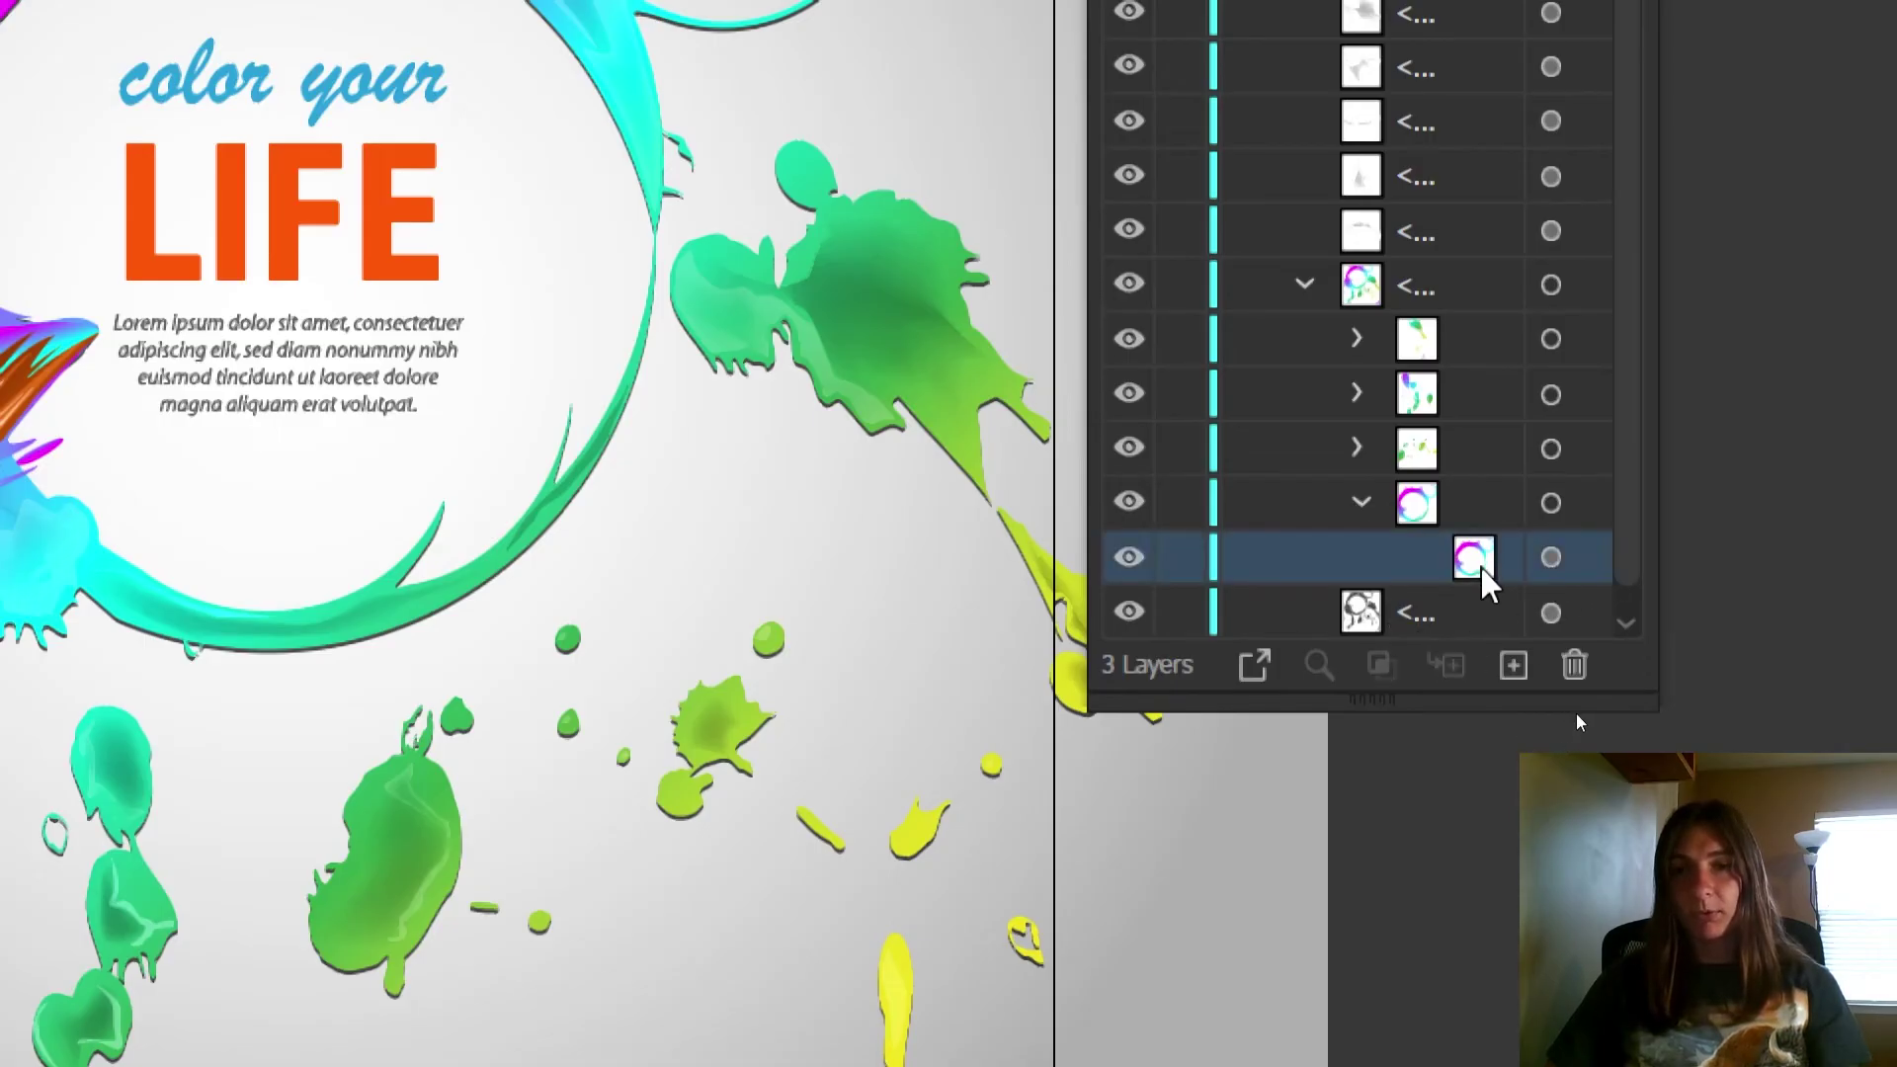
{"action": "left_click", "coordinate": [1551, 559]}
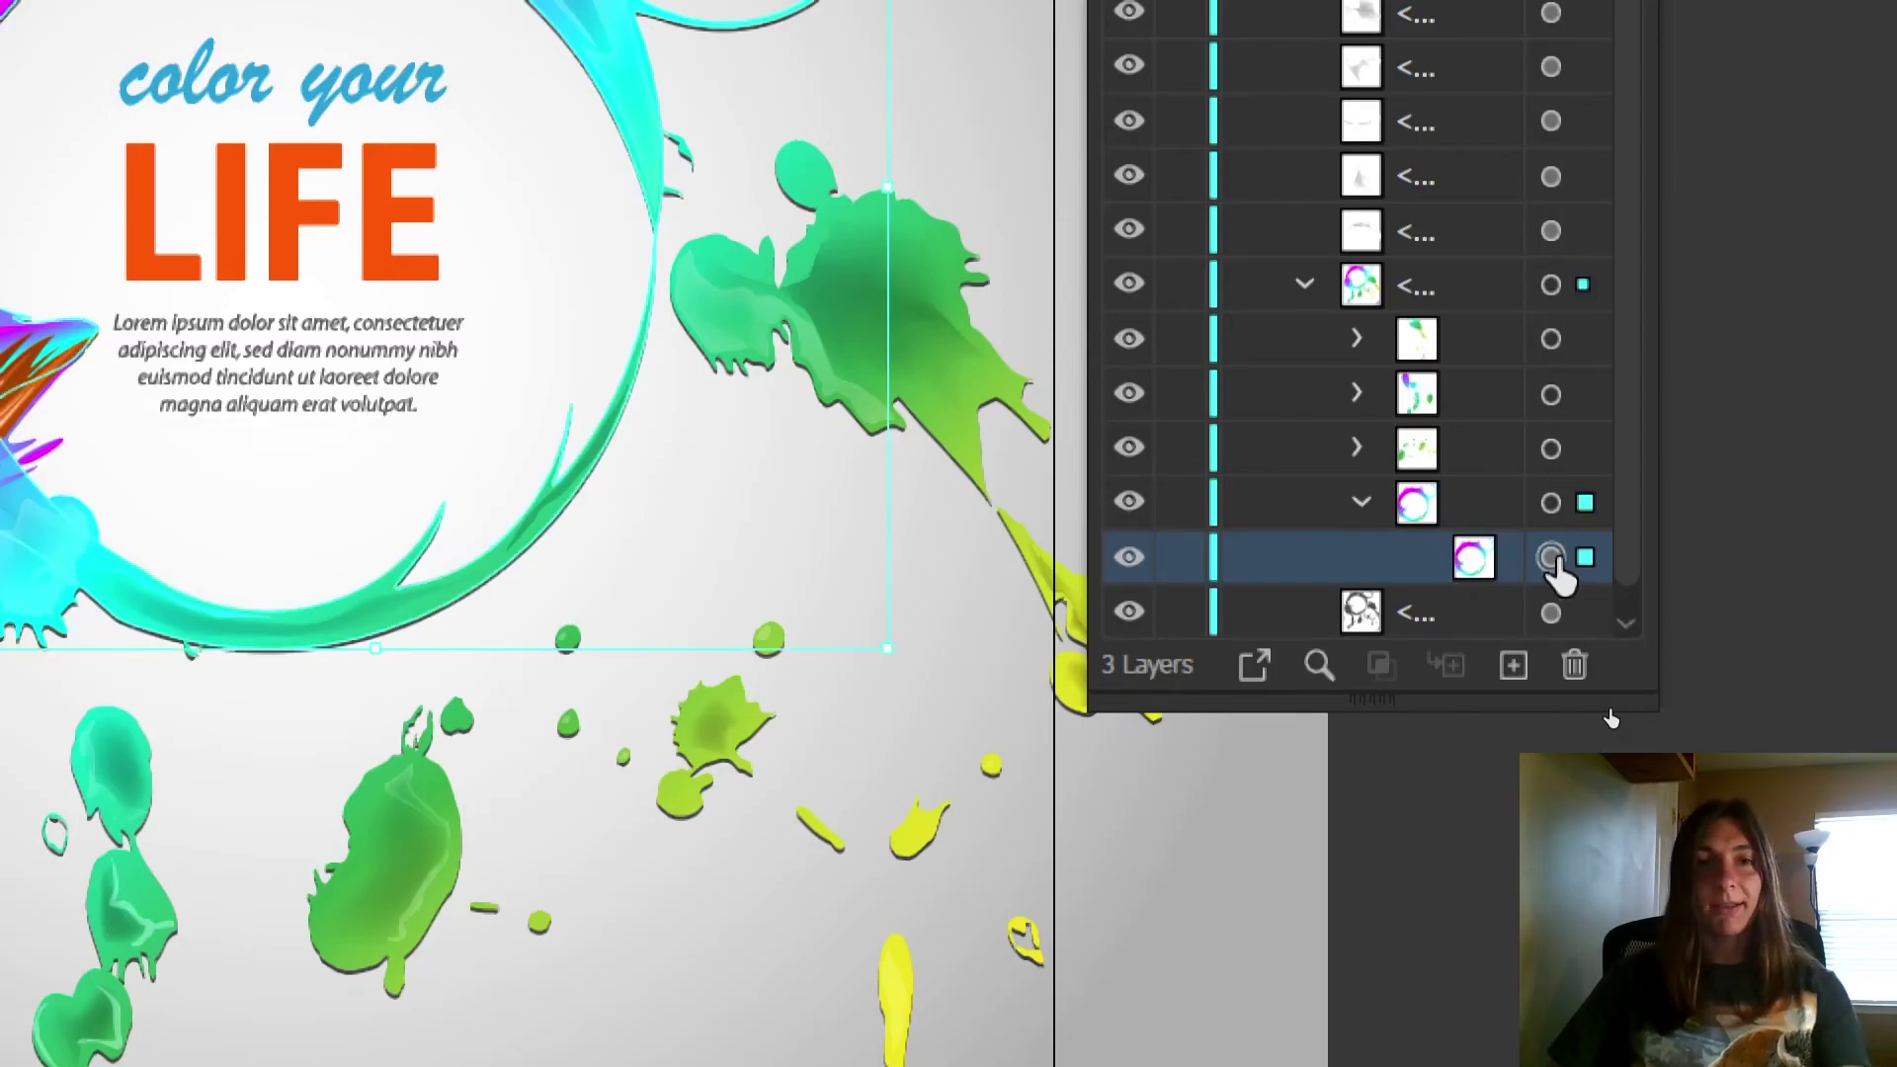
{"action": "scroll", "coordinate": [1536, 572], "scroll_direction": "down", "scroll_amount": 1}
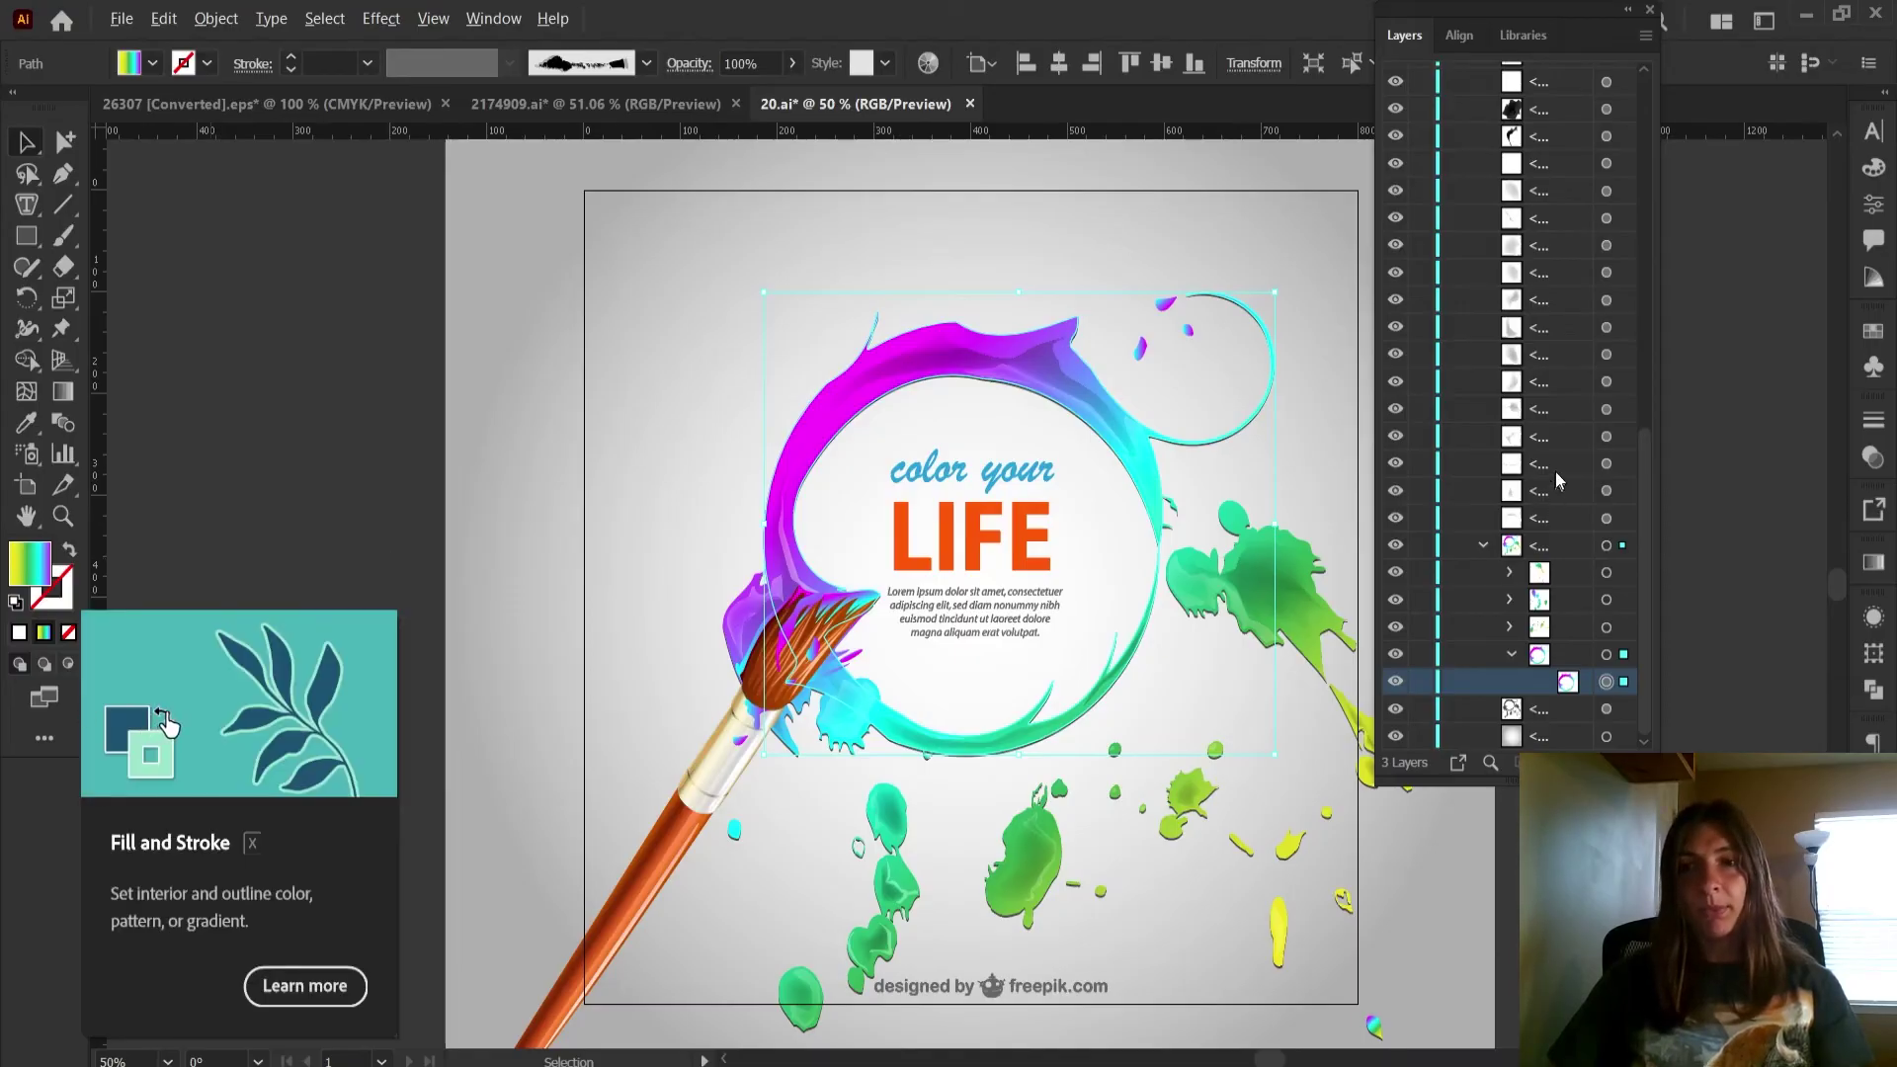
- Change the ring gradient's cyan stop to a blue swatch and deselect the artwork
{"action": "left_click", "coordinate": [1884, 564]}
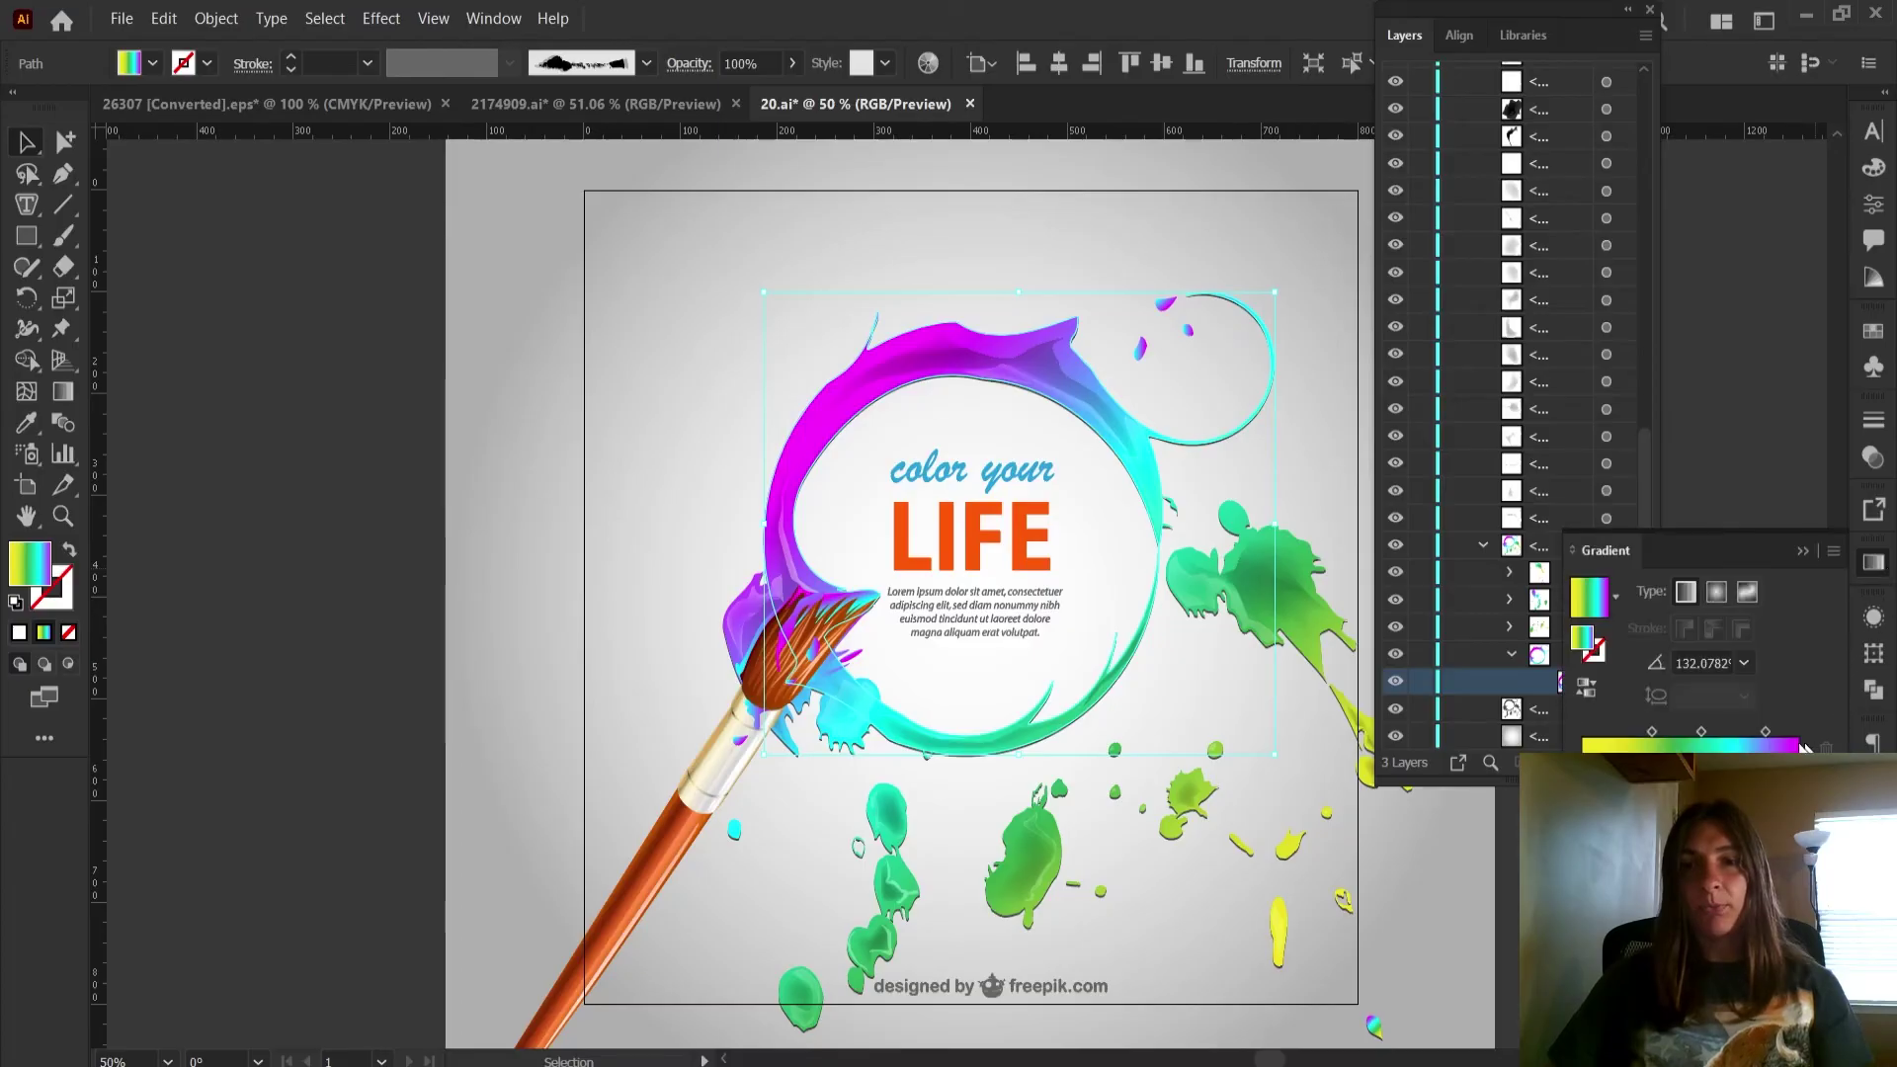
{"action": "double_click", "coordinate": [1731, 757]}
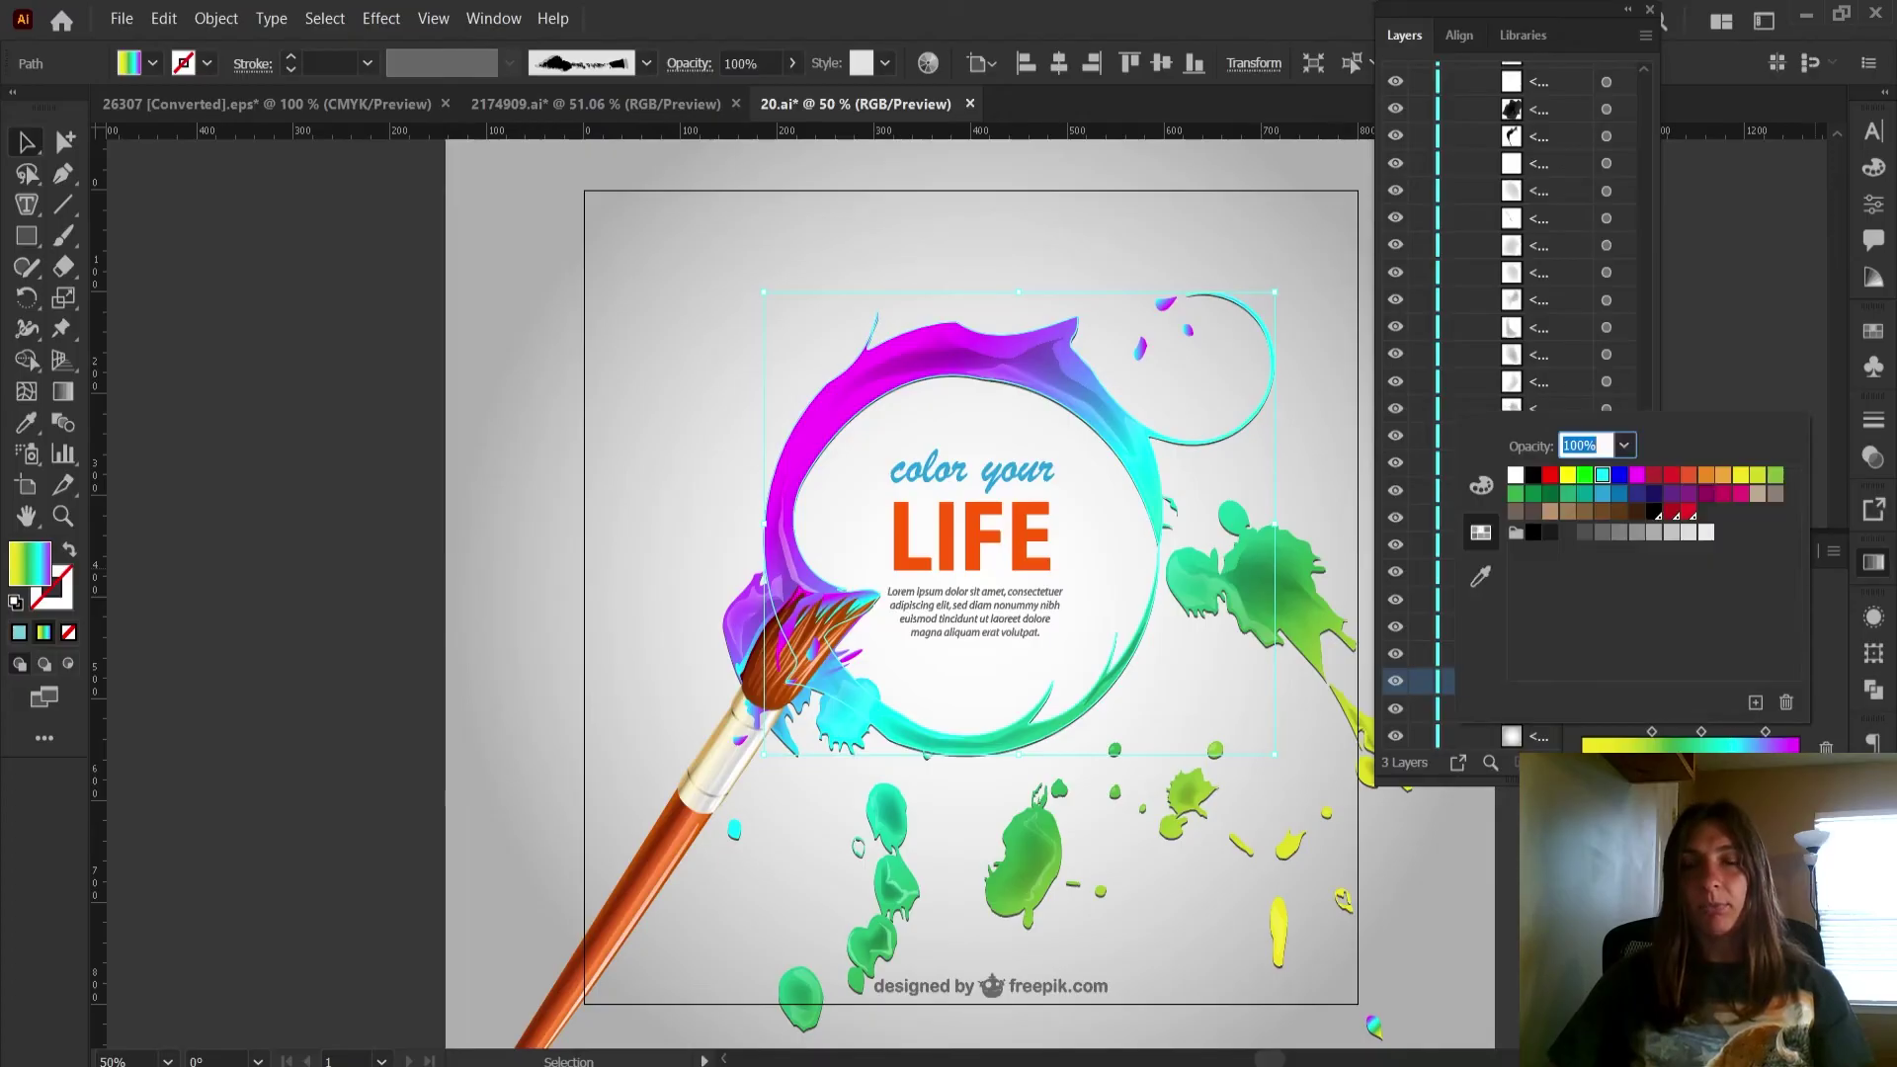
{"action": "left_click", "coordinate": [1625, 479]}
{"action": "left_click", "coordinate": [1765, 483]}
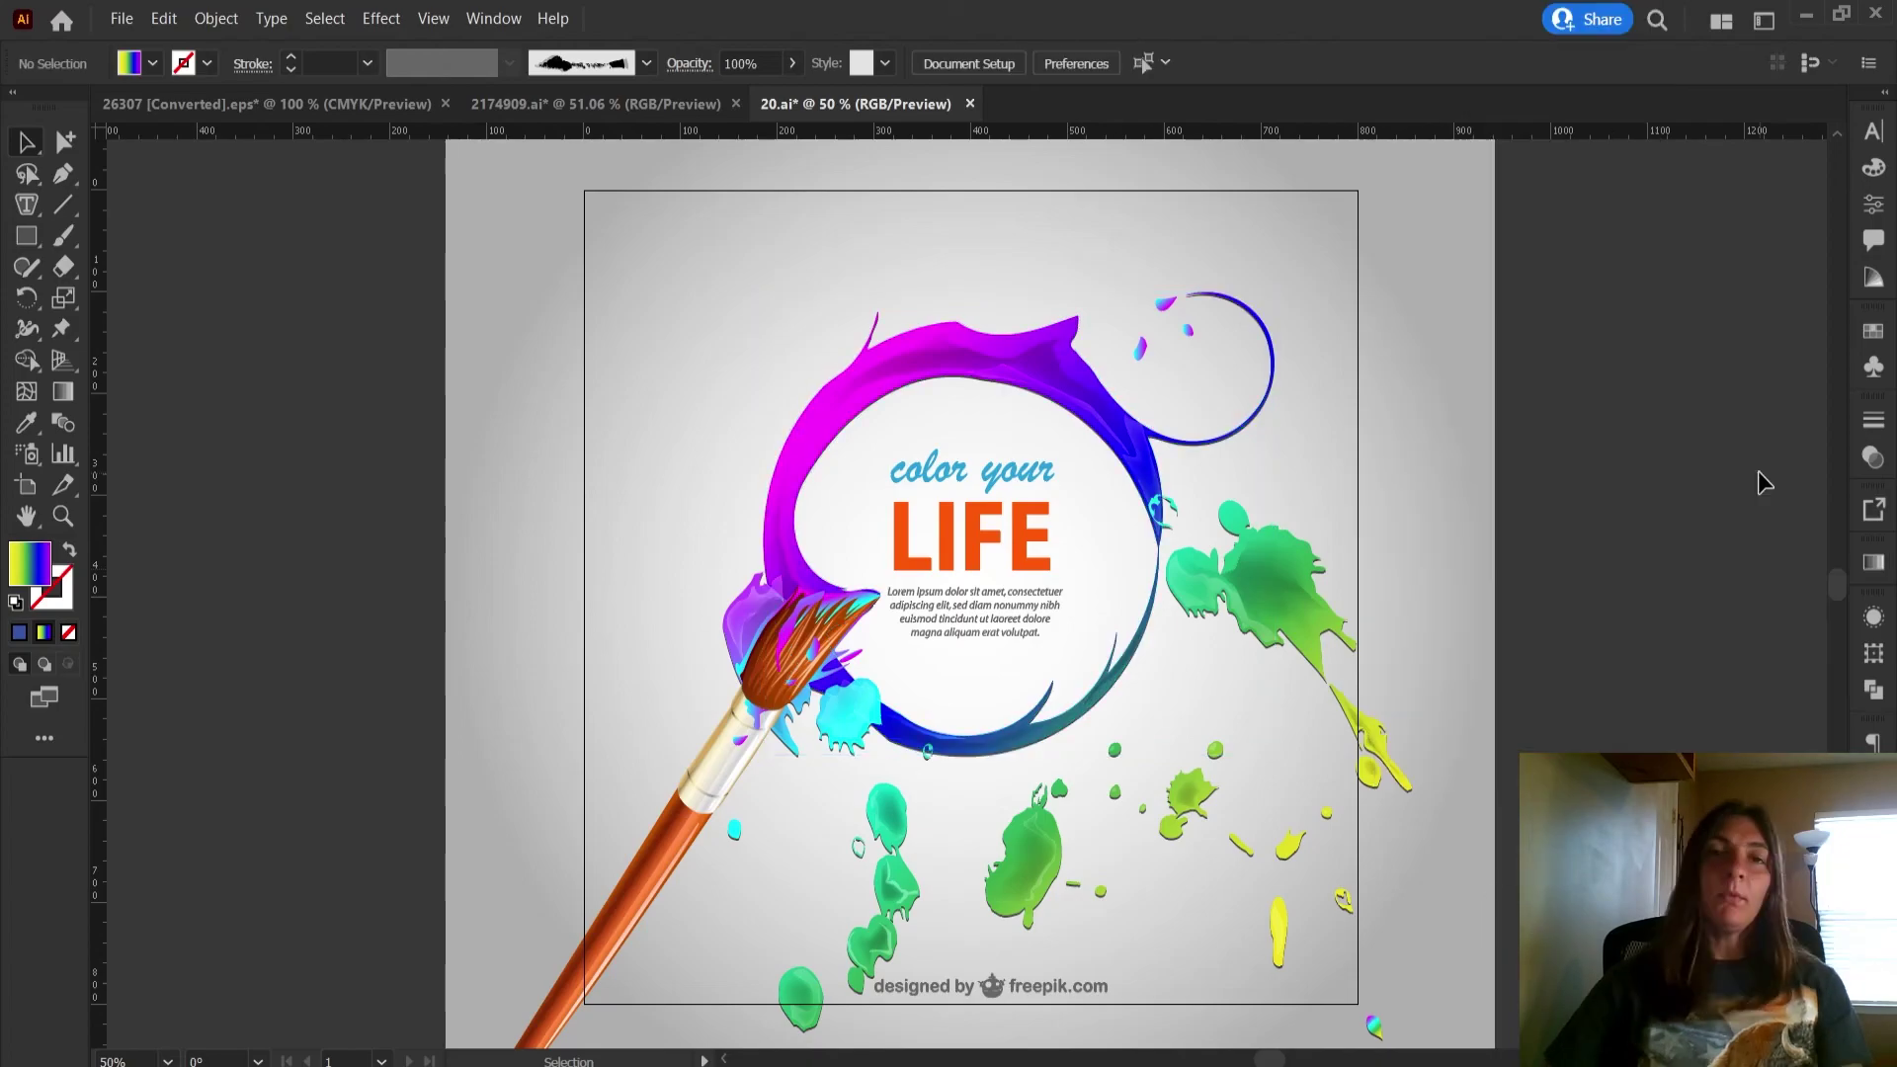